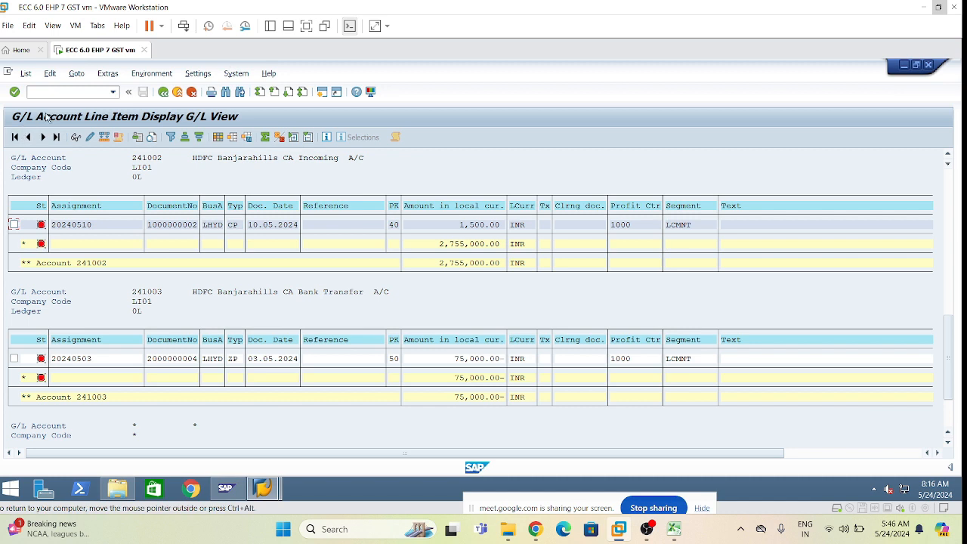
# - Leave the G/L line item display with /n and return to the SAP Easy Access menu
pyautogui.click(71, 93)
pyautogui.write('/n')
pyautogui.press('Return')
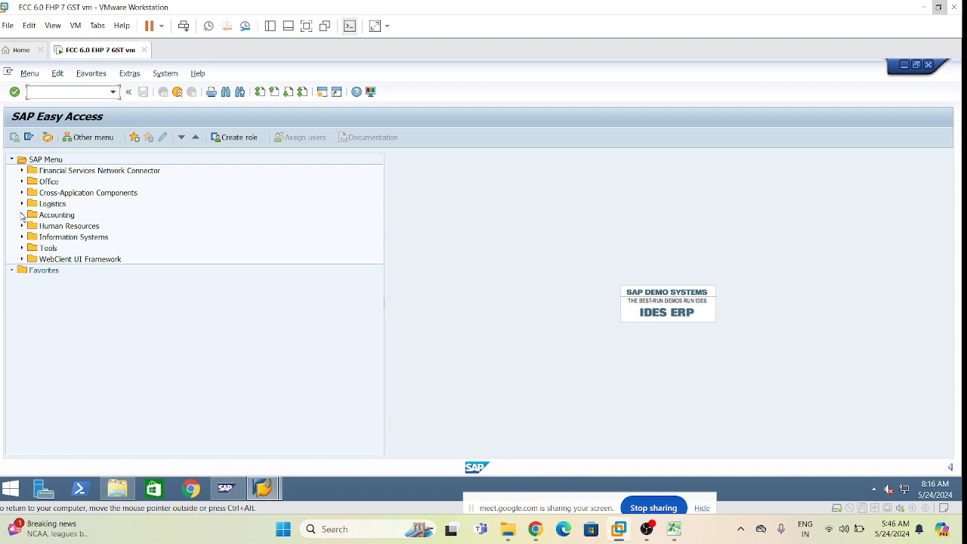
# - Expand the SAP menu tree through Accounting, Financial Accounting, Banks and Incomings down to the Bank Statement transactions
pyautogui.click(22, 213)
pyautogui.click(22, 215)
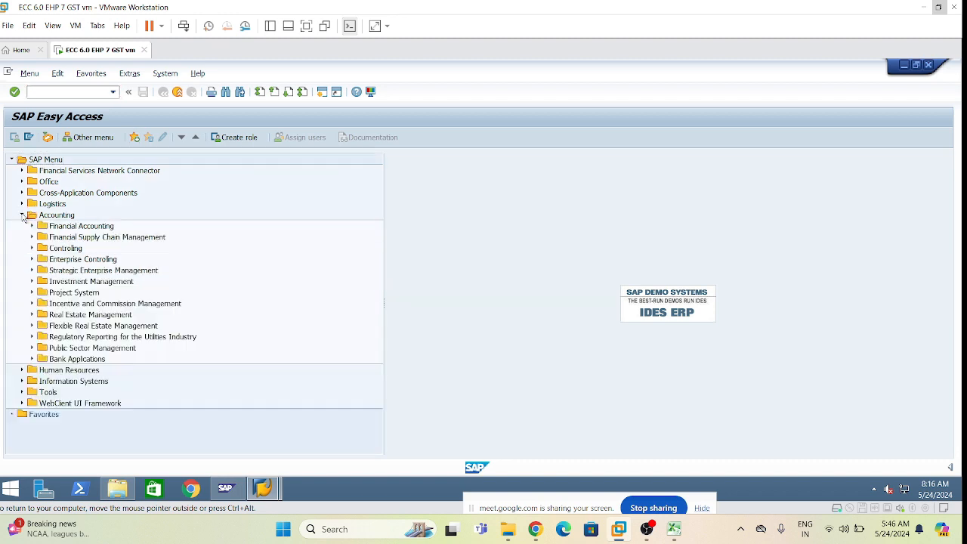
pyautogui.click(32, 227)
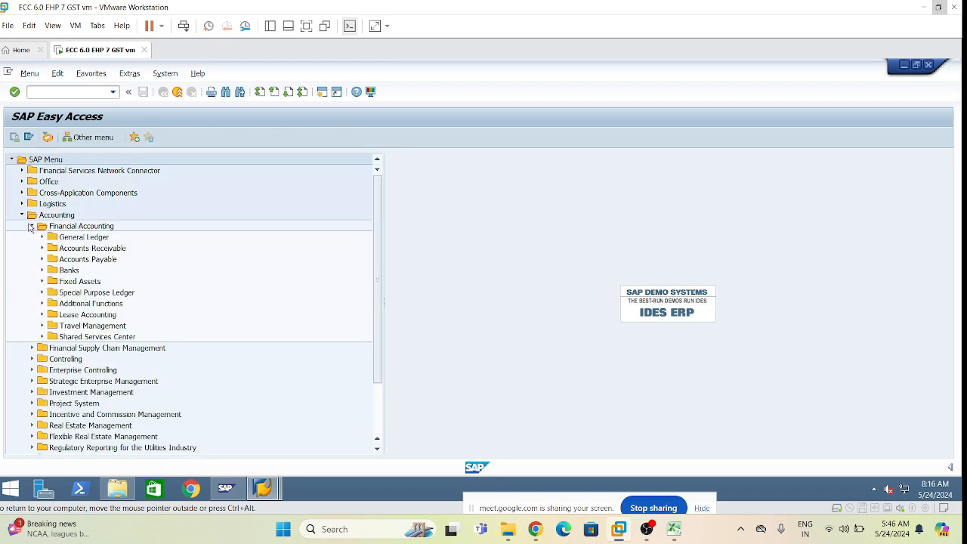
pyautogui.click(42, 270)
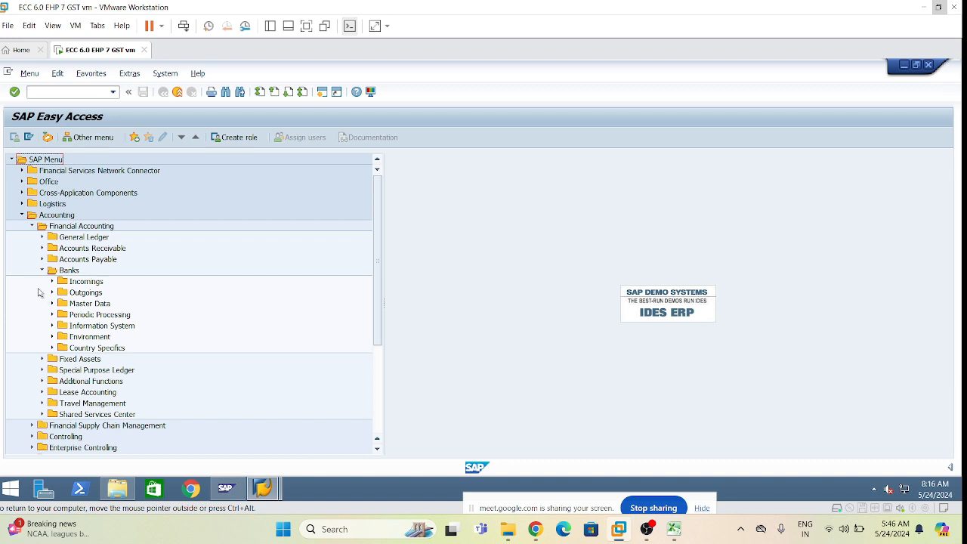
pyautogui.click(52, 283)
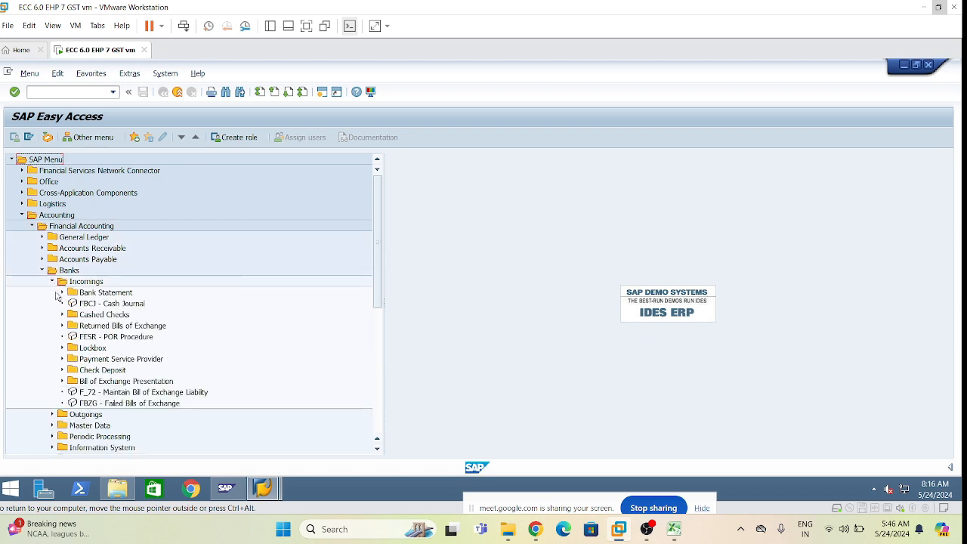
pyautogui.click(62, 293)
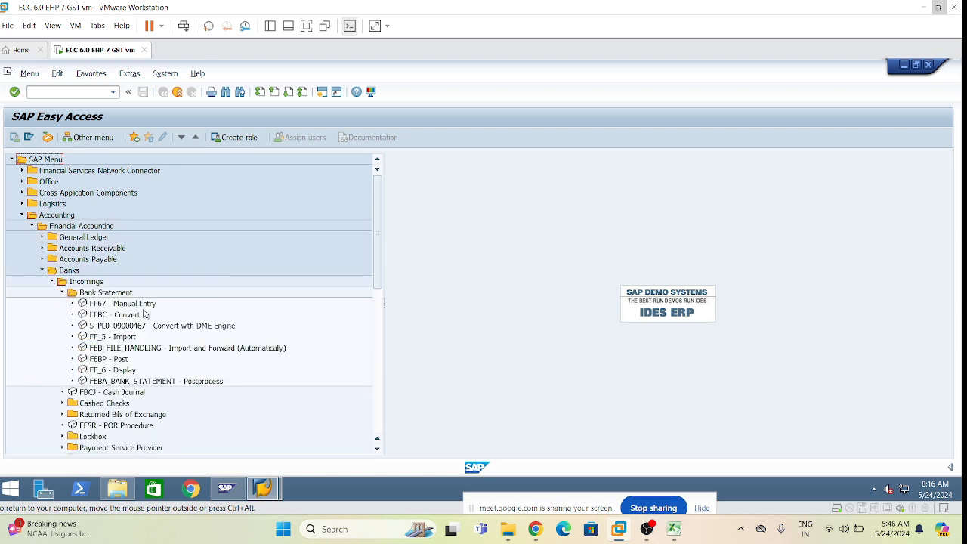
# - Examine the Bank Statement transactions for manual entry, import, display and postprocessing
pyautogui.click(142, 304)
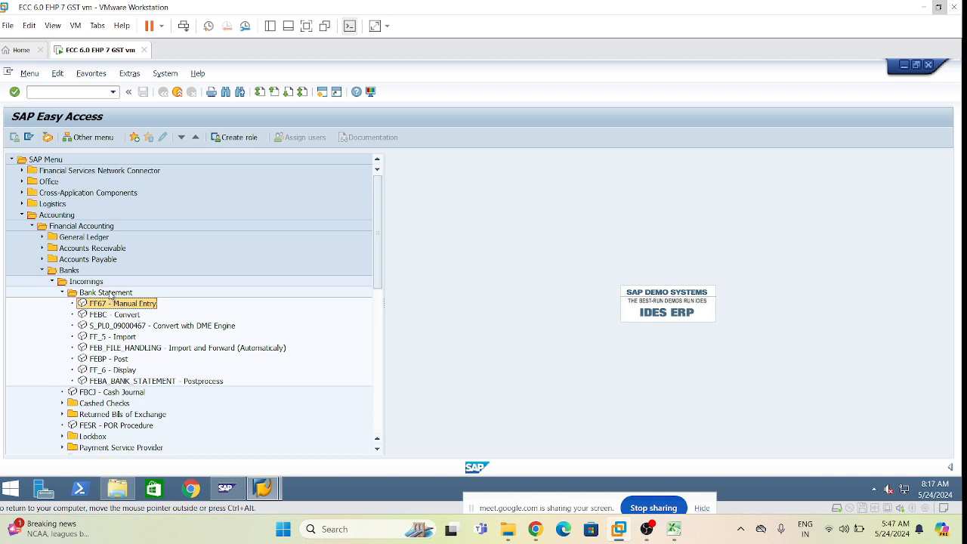
pyautogui.click(130, 338)
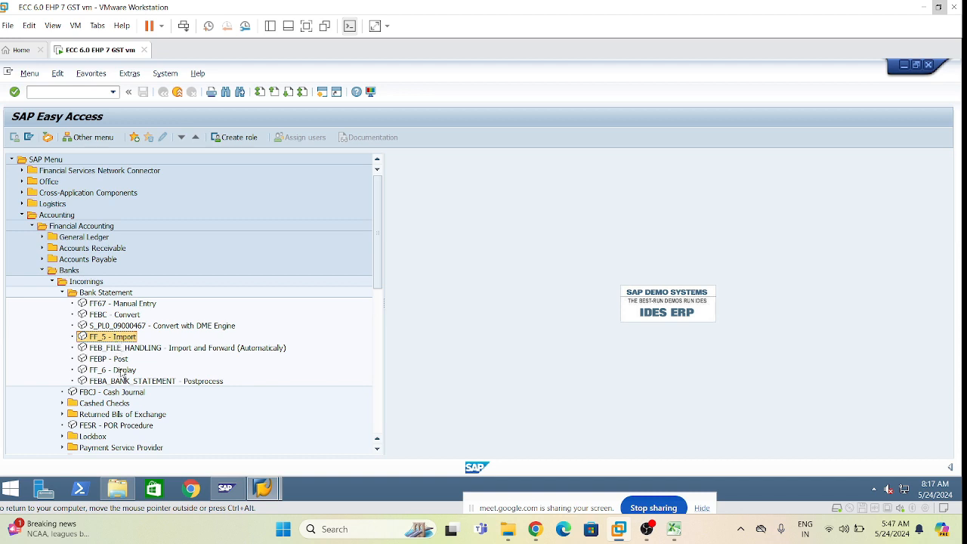
pyautogui.click(122, 372)
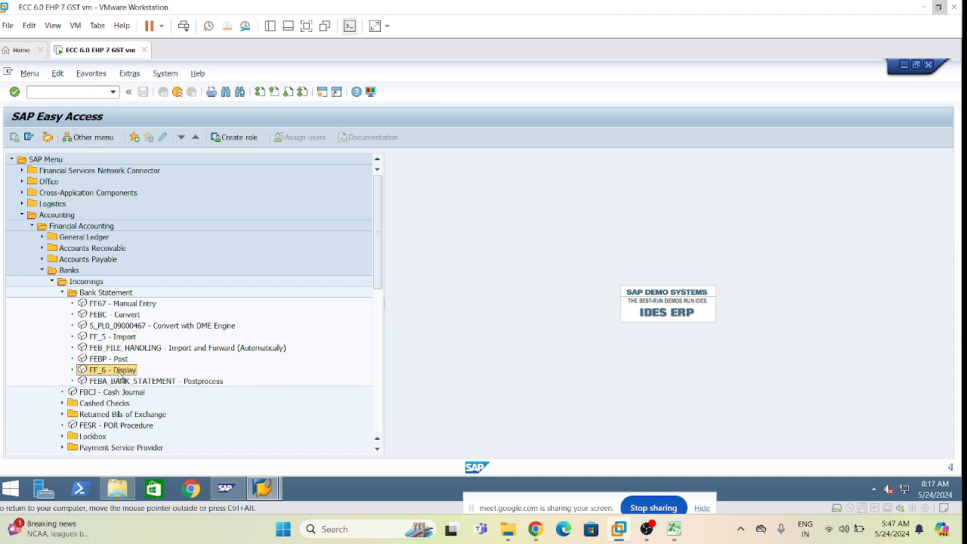
pyautogui.click(140, 383)
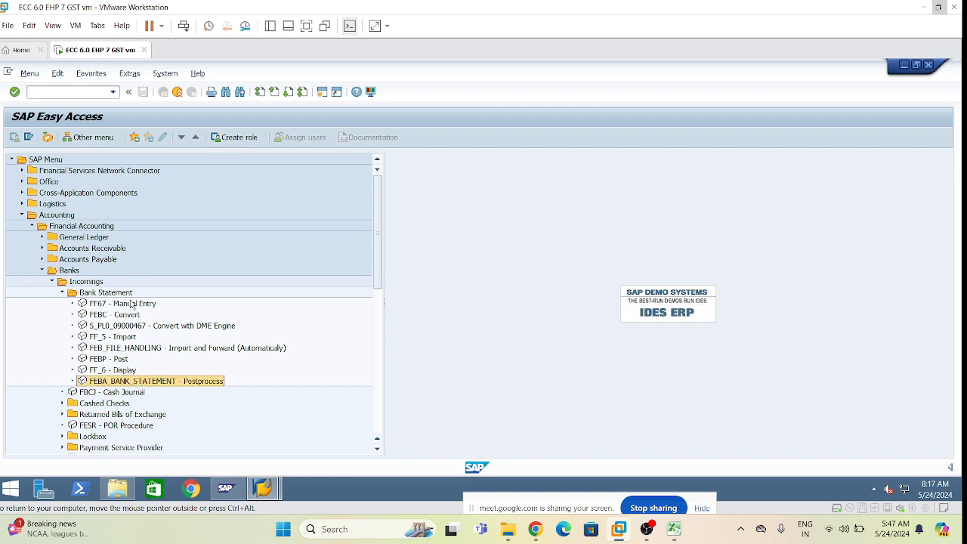
pyautogui.click(132, 304)
pyautogui.click(123, 339)
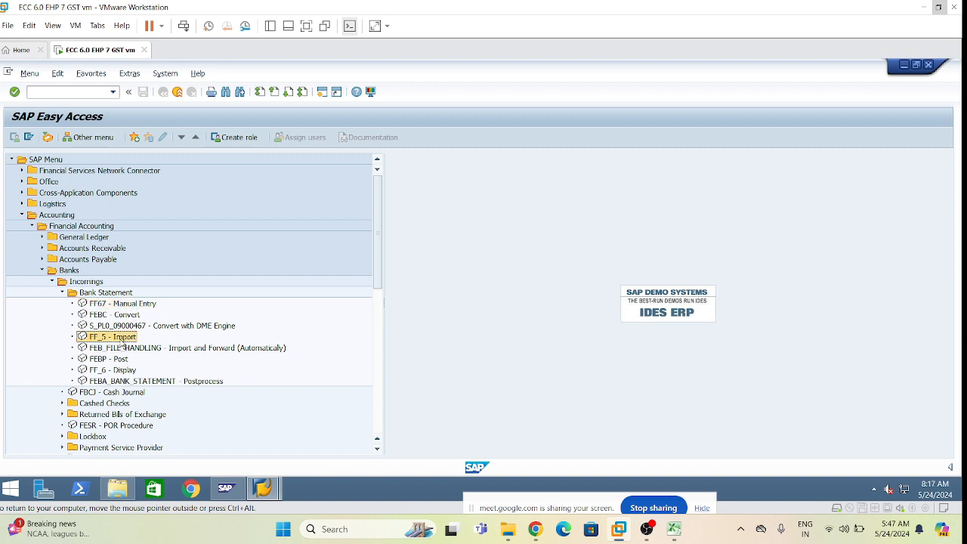
pyautogui.click(136, 383)
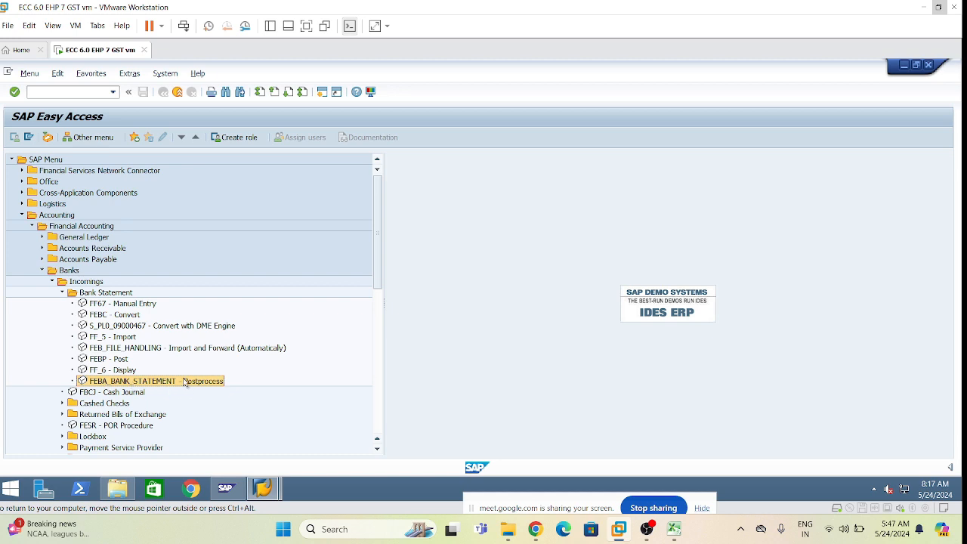
# - Open transaction FF67 for manual bank statement entry and go to the account ID
pyautogui.click(137, 305)
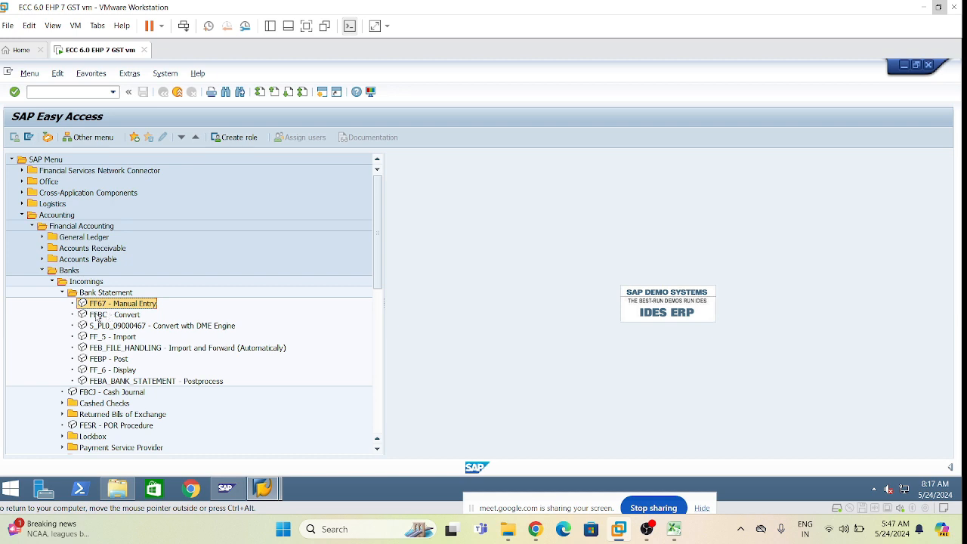
pyautogui.doubleClick(124, 305)
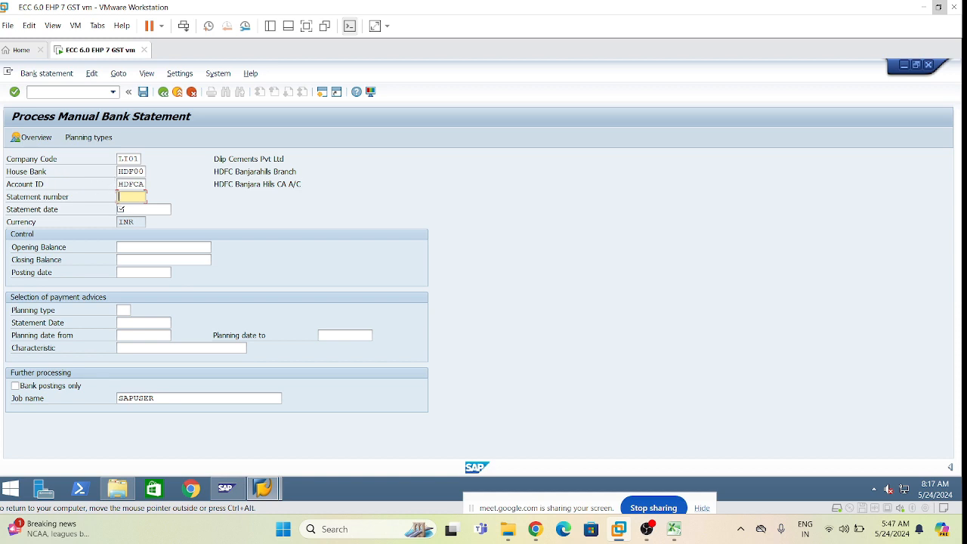
pyautogui.click(124, 185)
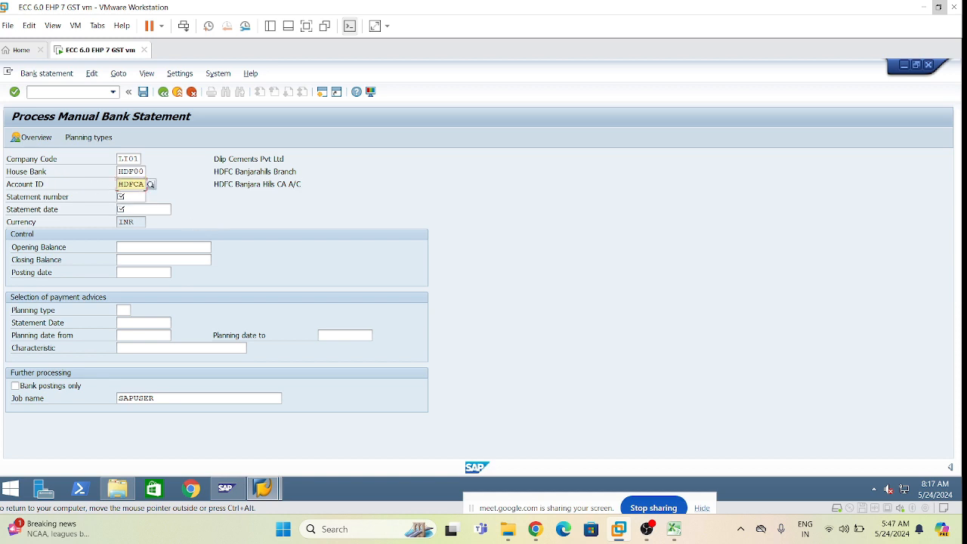
# - Enter 24524 as the statement number
pyautogui.click(127, 198)
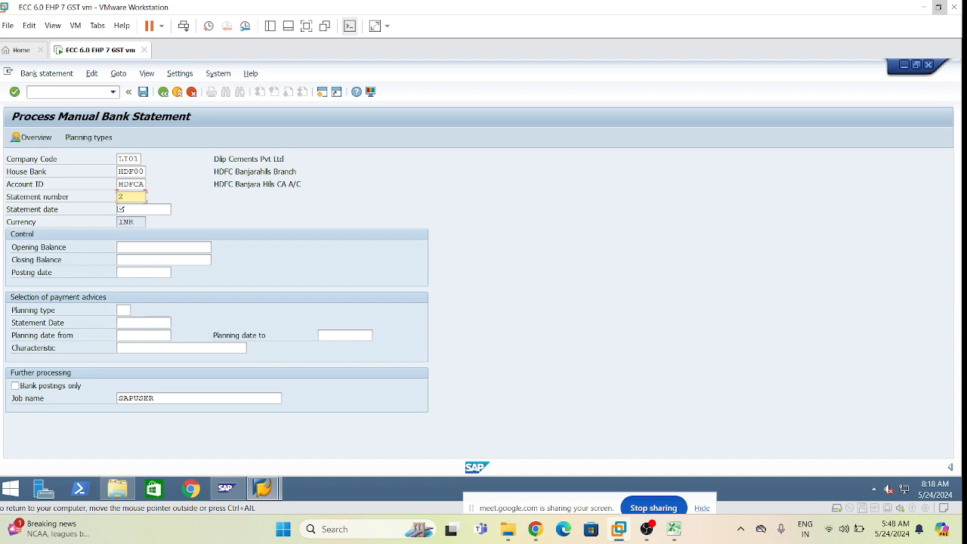
pyautogui.press('BackSpace')
pyautogui.write('524')
pyautogui.press('BackSpace')
pyautogui.press('BackSpace')
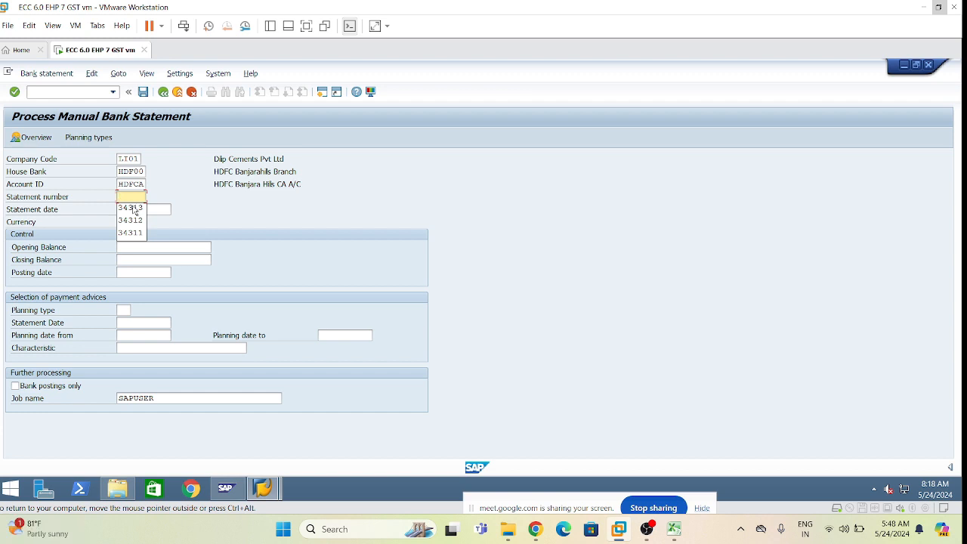
pyautogui.write('24')
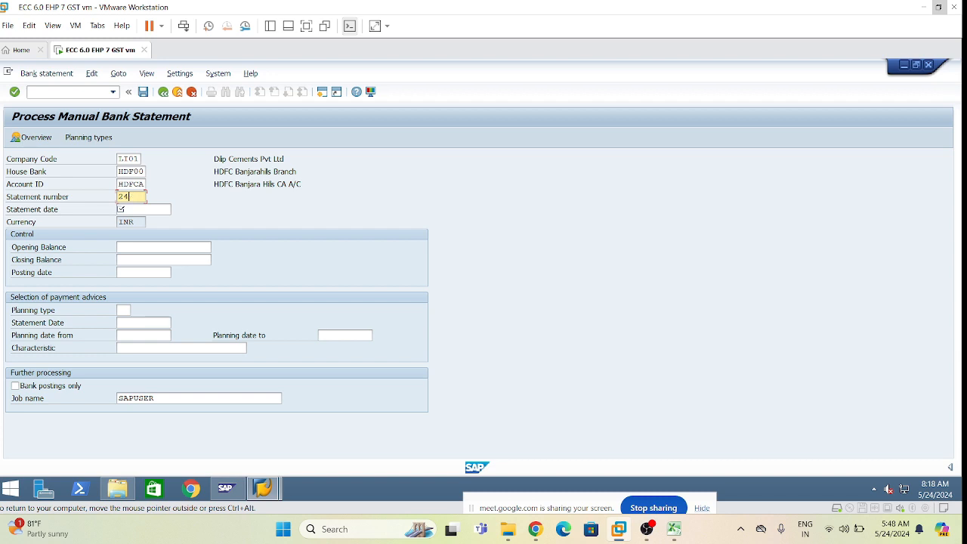
pyautogui.write('524')
# - Set the statement date to 24.05.2024 from the calendar and the opening balance to 0
pyautogui.click(121, 209)
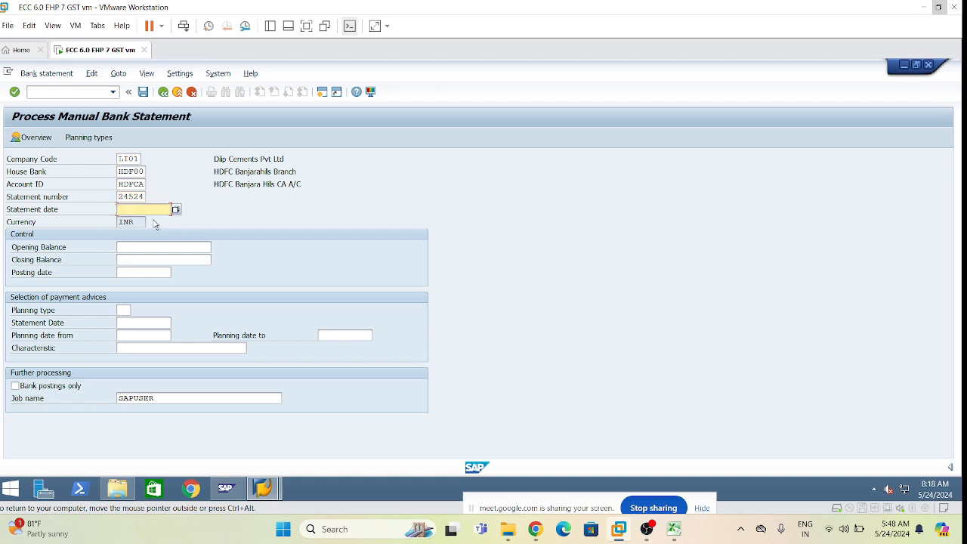
pyautogui.click(175, 210)
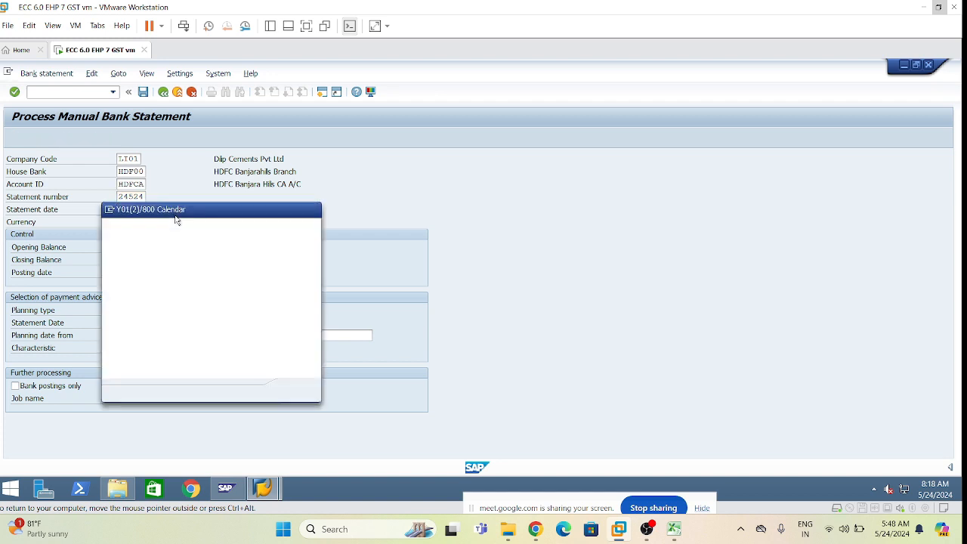
pyautogui.doubleClick(243, 312)
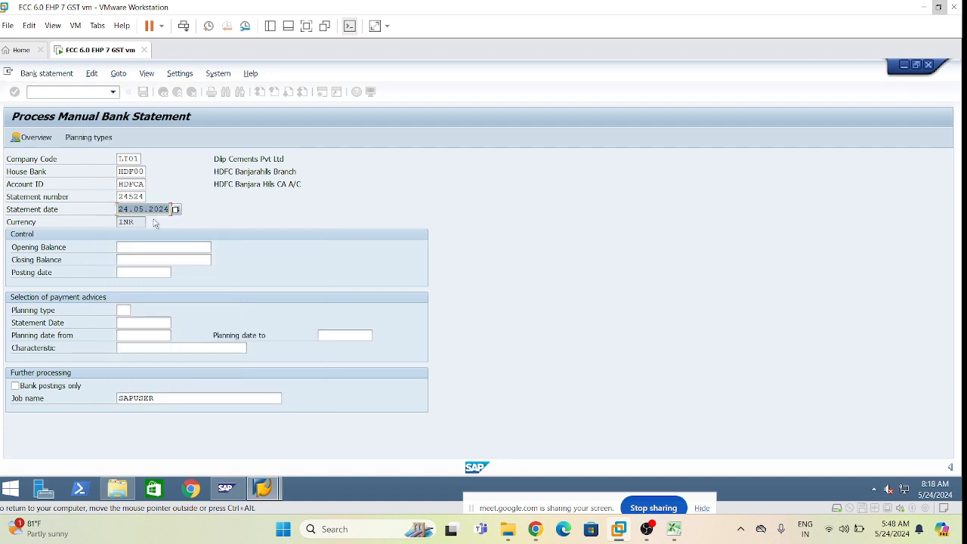
pyautogui.press('Tab')
pyautogui.press('Tab')
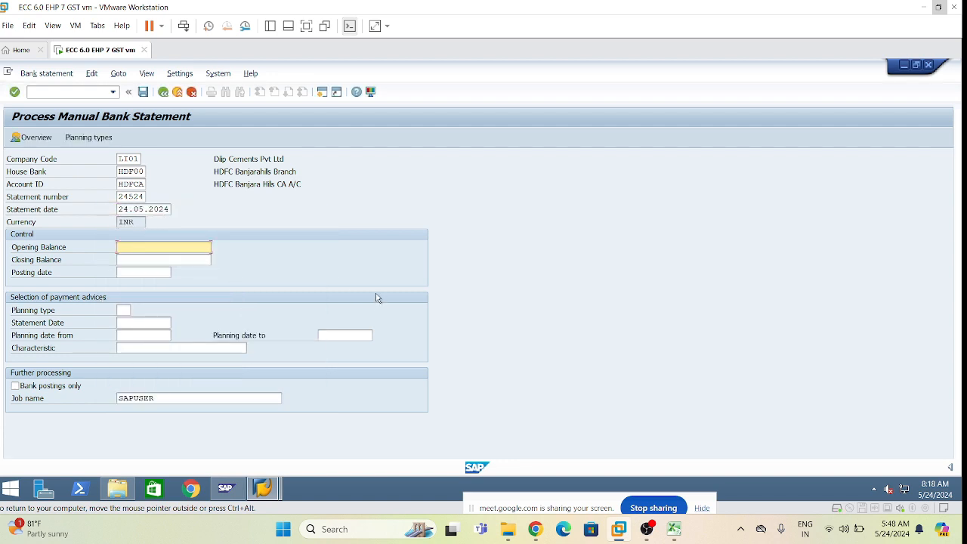
pyautogui.write('0')
pyautogui.press('Tab')
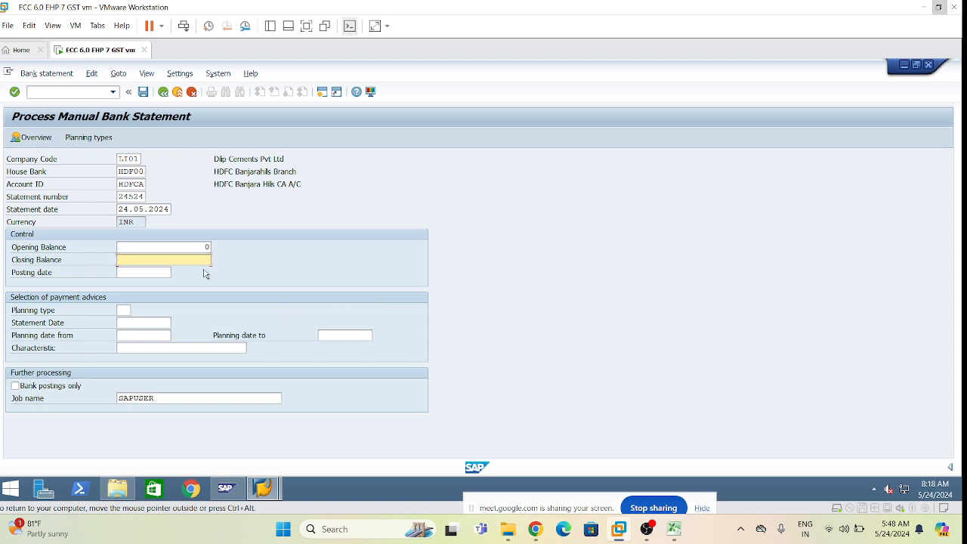
# - Switch to the Excel workbook and select the amounts in C2:C13 to check their sum
pyautogui.click(674, 529)
pyautogui.click(374, 333)
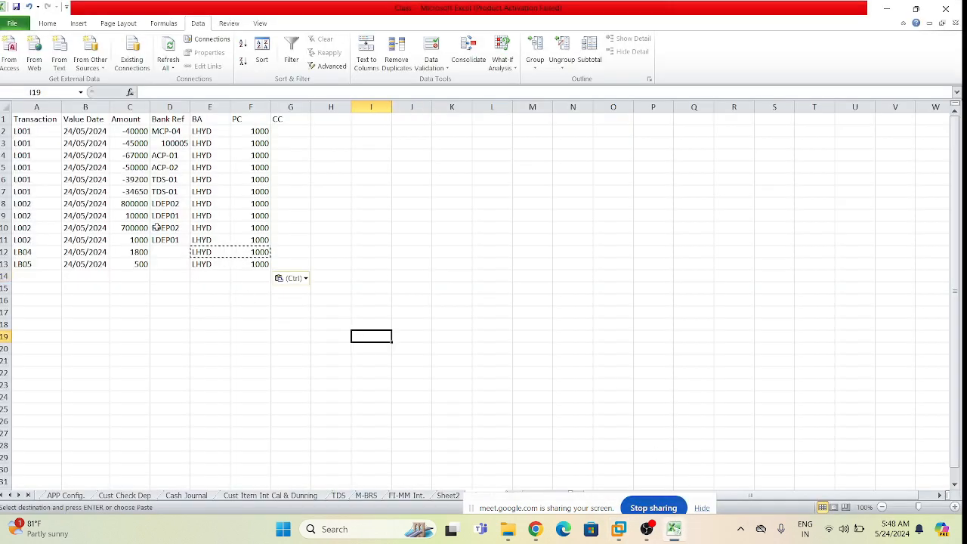
pyautogui.moveTo(132, 134); pyautogui.dragTo(133, 261)
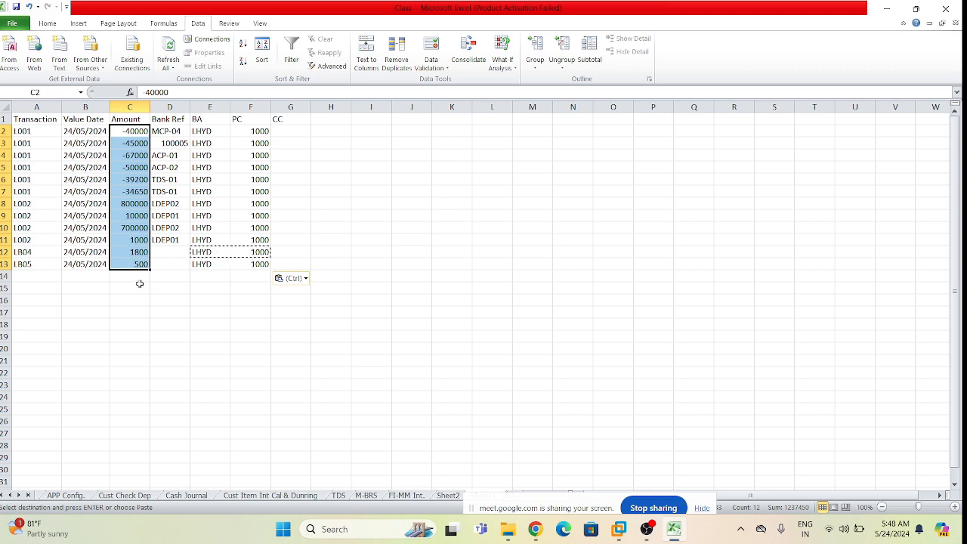
# - Try to enter a sum formula in cell C14 for the amounts in C2:C13
pyautogui.click(132, 277)
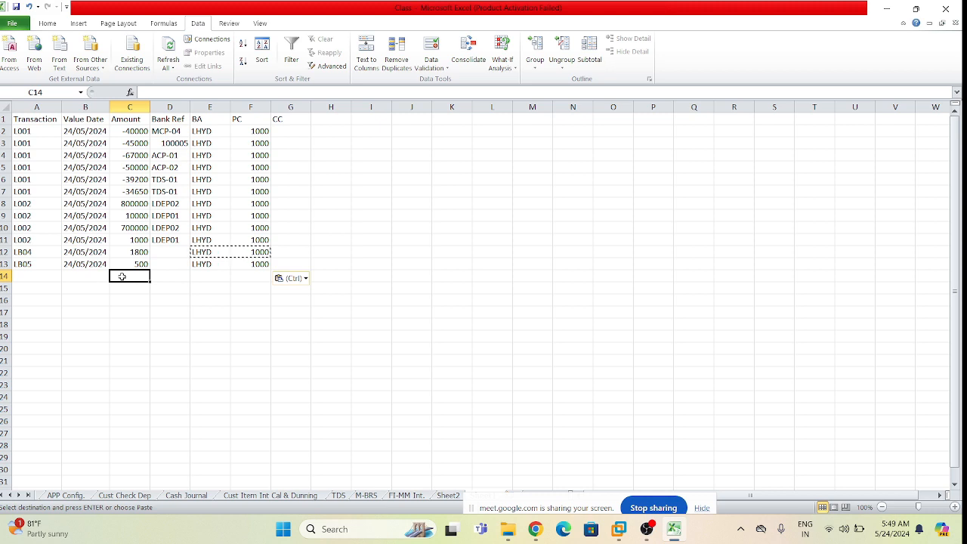
pyautogui.write('+')
pyautogui.press('BackSpace')
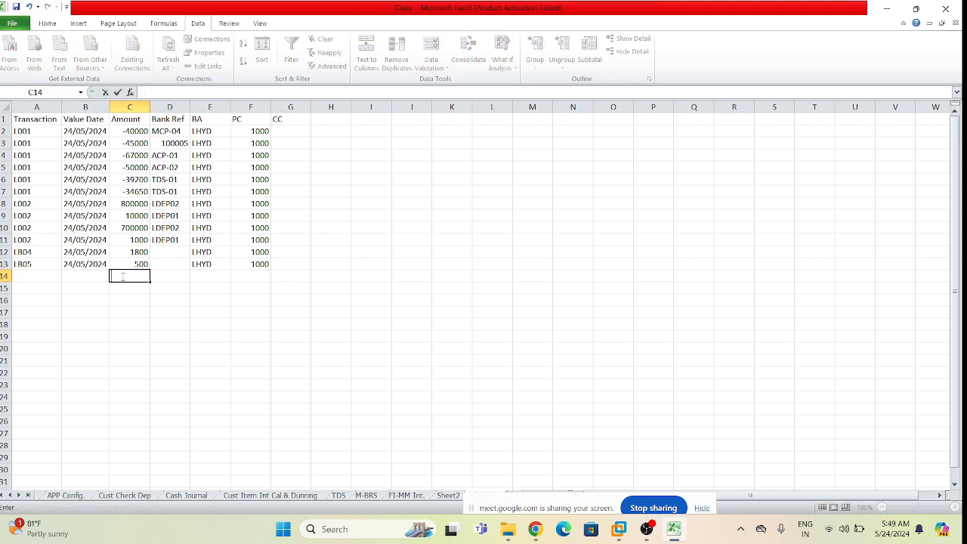
pyautogui.write('=sum')
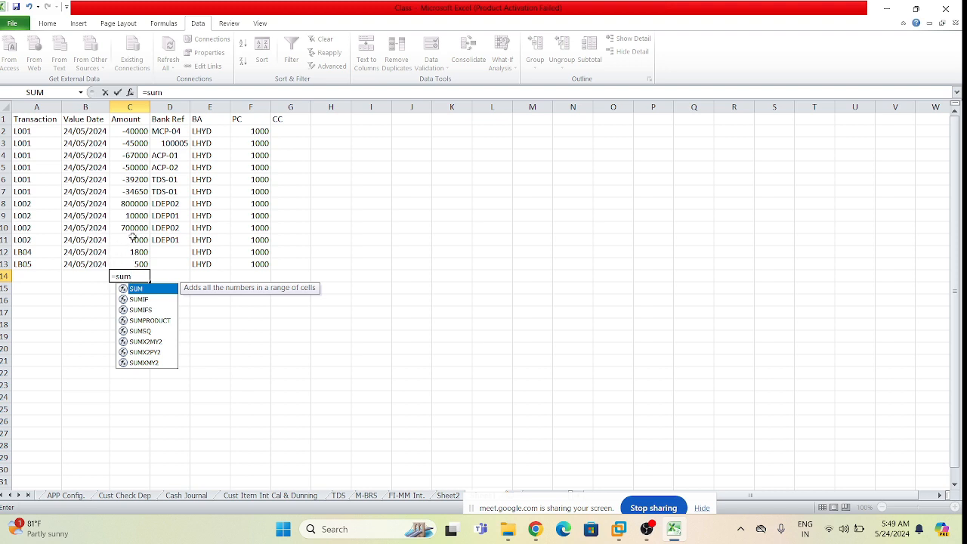
pyautogui.moveTo(143, 133); pyautogui.dragTo(130, 264)
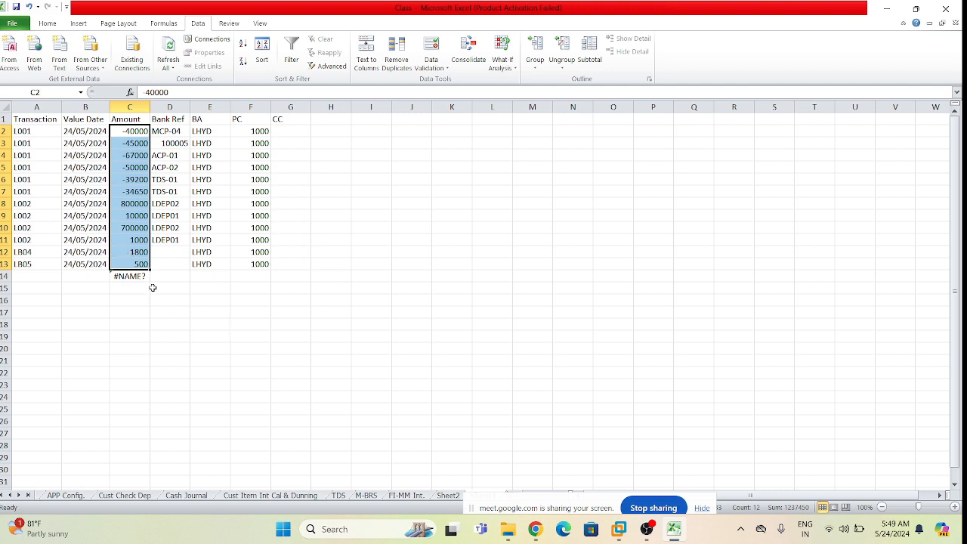
# - Clear the incomplete sum formula from cell C14
pyautogui.click(131, 277)
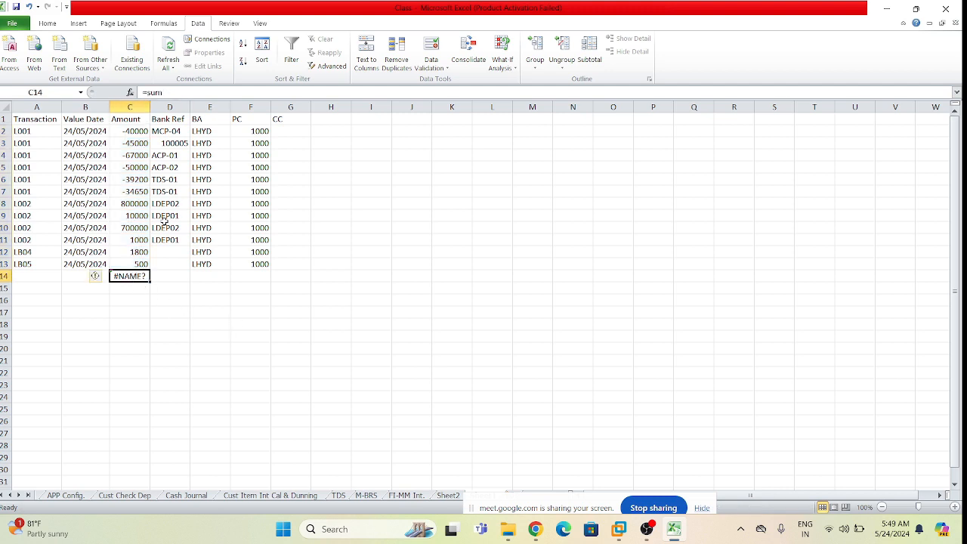
pyautogui.click(182, 107)
pyautogui.click(131, 277)
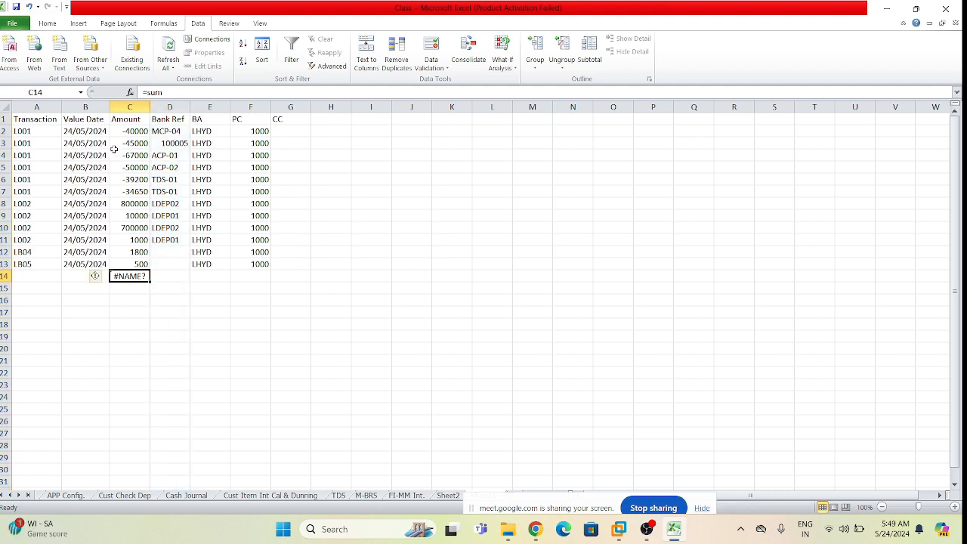
pyautogui.moveTo(130, 131); pyautogui.dragTo(137, 263)
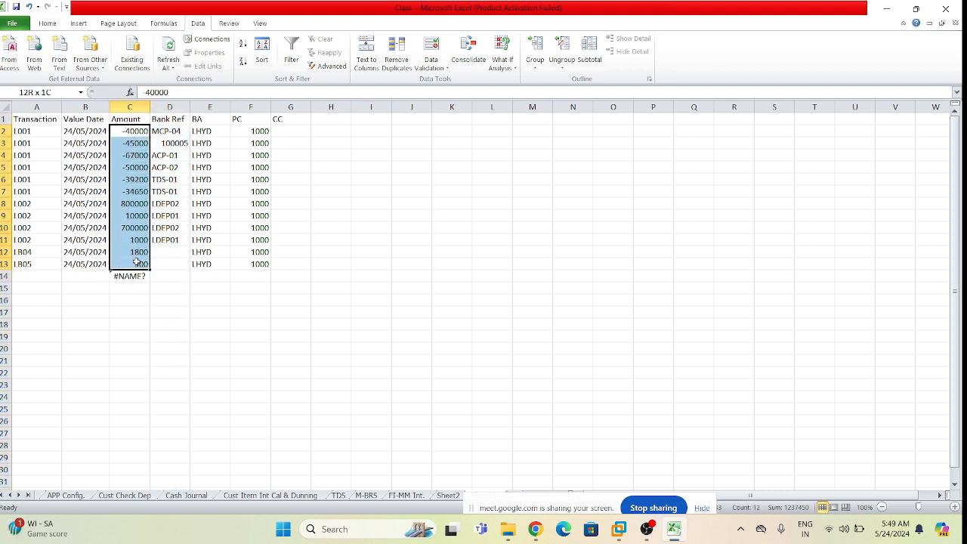
pyautogui.click(138, 277)
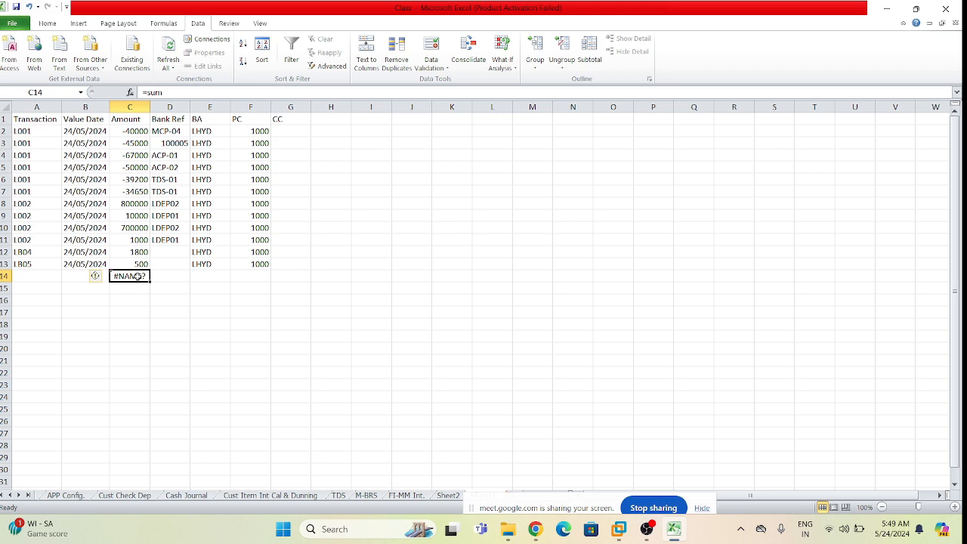
pyautogui.click(173, 93)
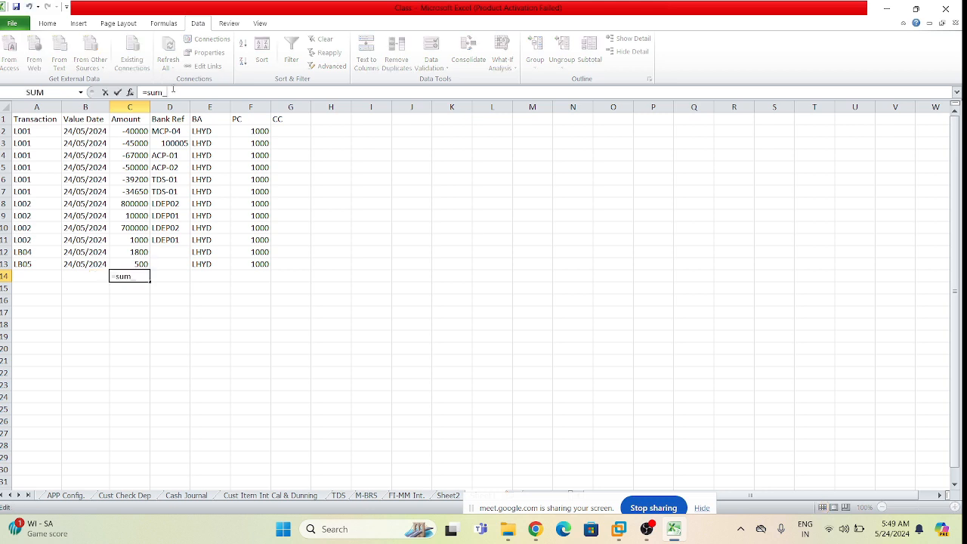
pyautogui.press('BackSpace')
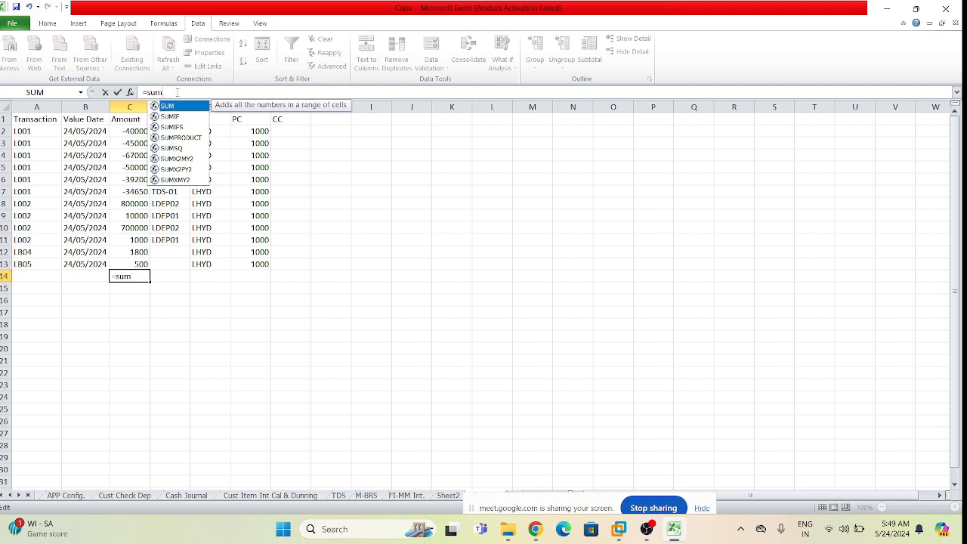
pyautogui.press('BackSpace')
pyautogui.press('BackSpace')
pyautogui.press('BackSpace')
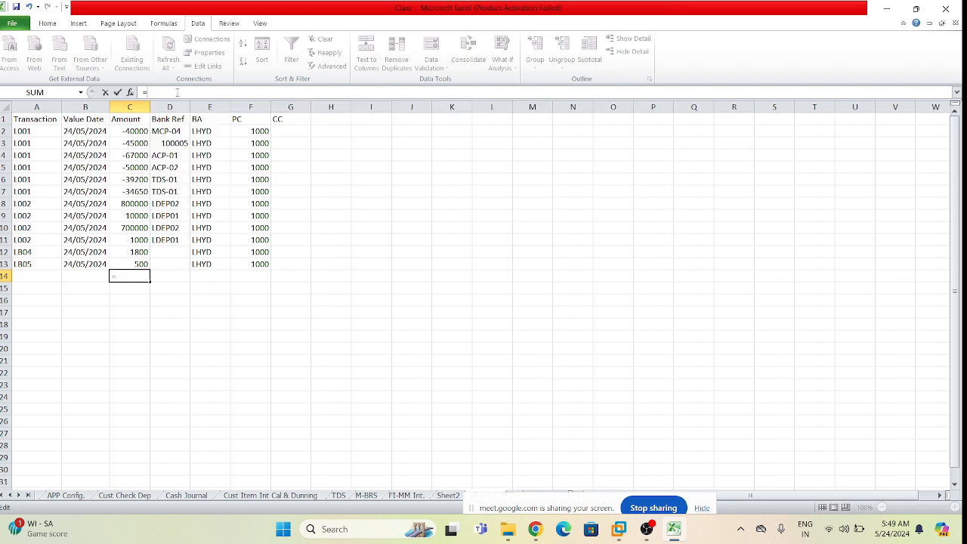
pyautogui.press('Escape')
pyautogui.press('Escape')
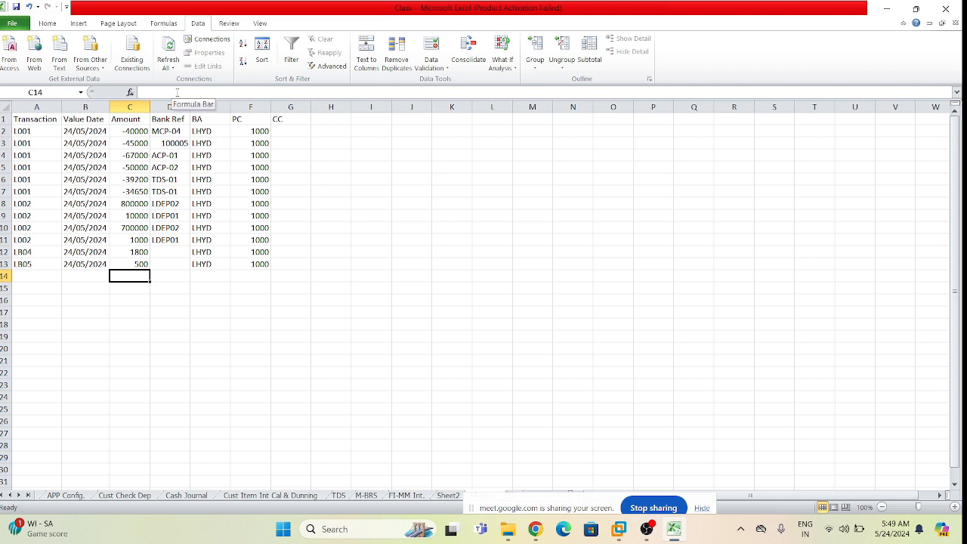
# - Total the amounts in C2:C13 in cell C14 with AutoSum
pyautogui.press('alt')
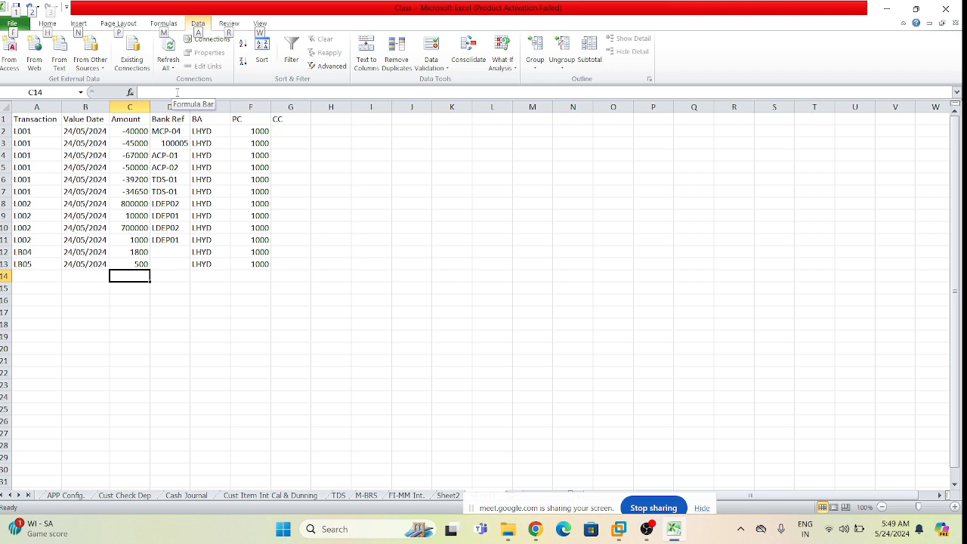
pyautogui.click(217, 352)
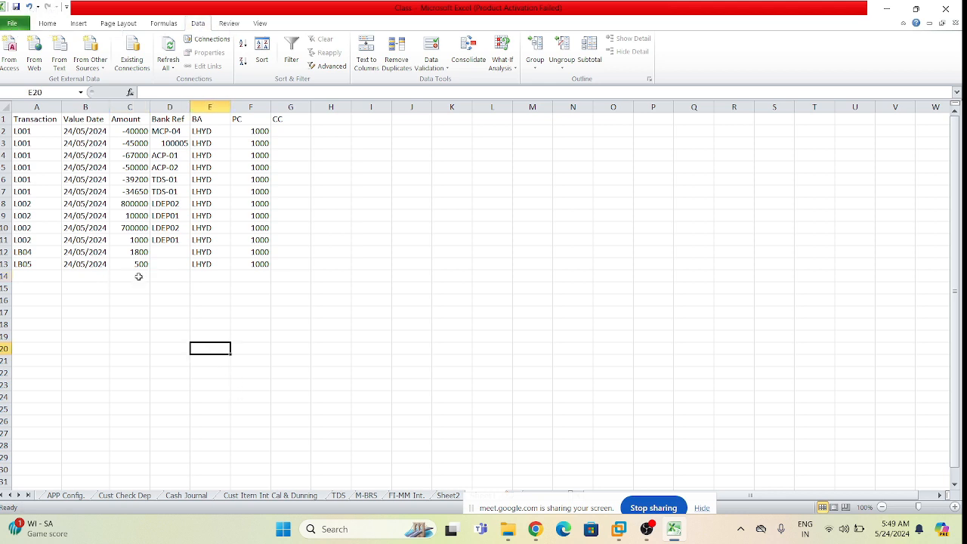
pyautogui.click(138, 277)
pyautogui.hotkey('alt', '=')
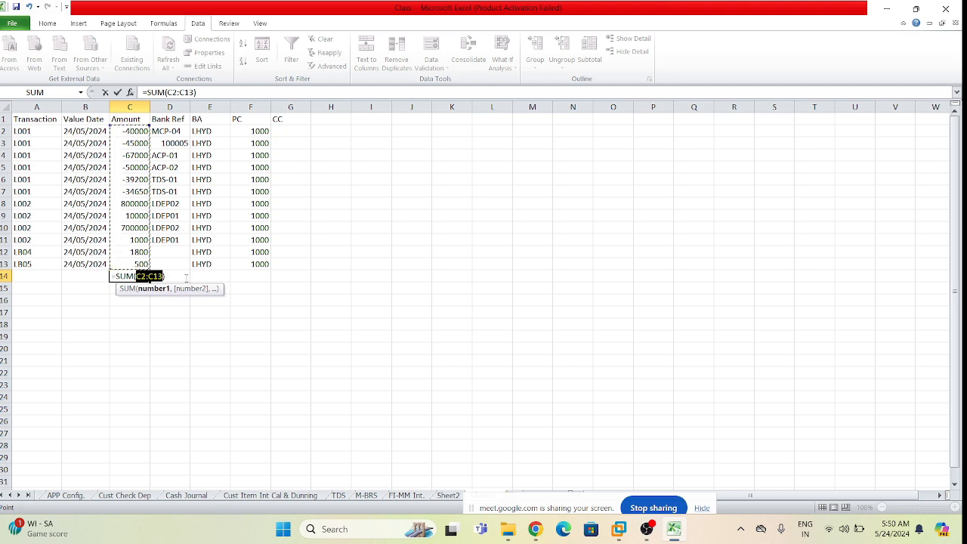
pyautogui.press('Return')
pyautogui.click(194, 299)
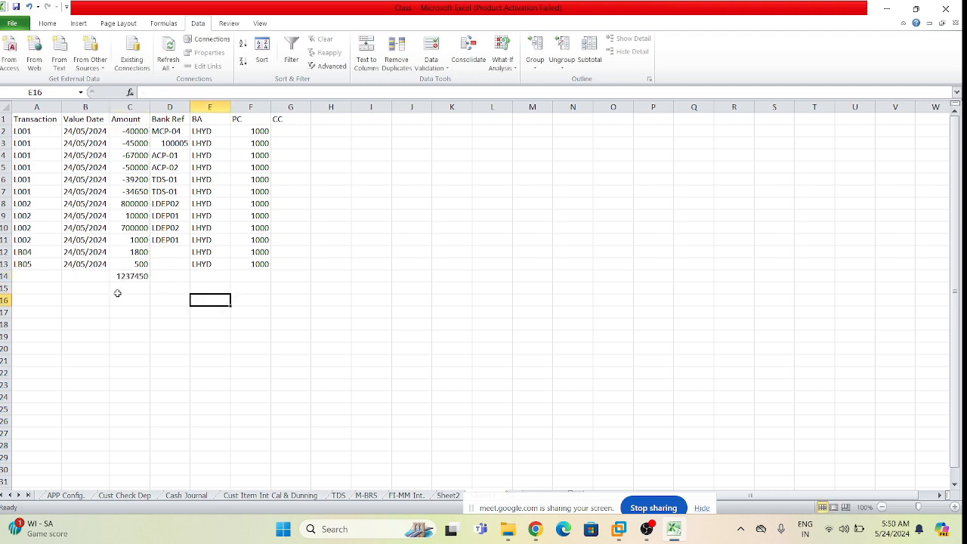
# - Copy the total from cell C14, switch to SAP and paste it as the closing balance, 1237450
pyautogui.click(129, 288)
pyautogui.click(124, 276)
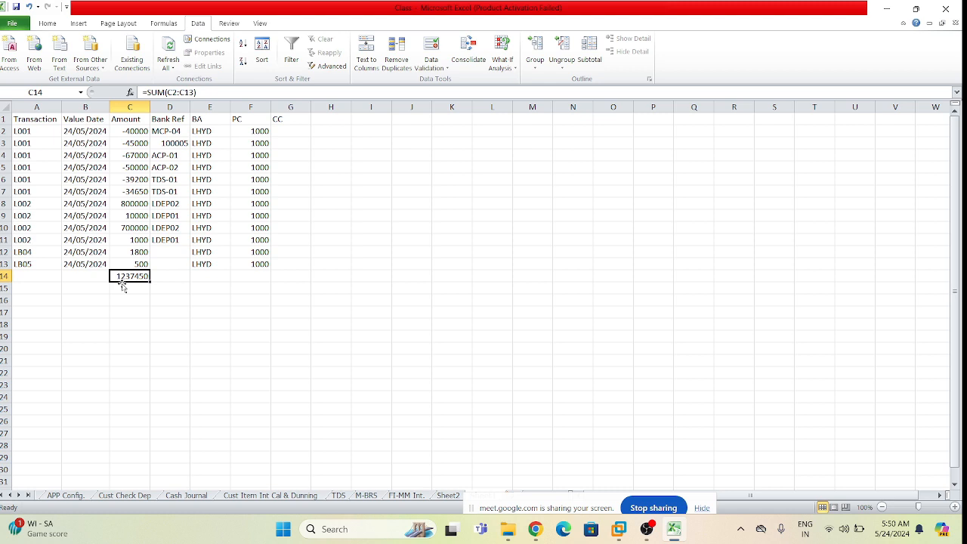
pyautogui.click(132, 289)
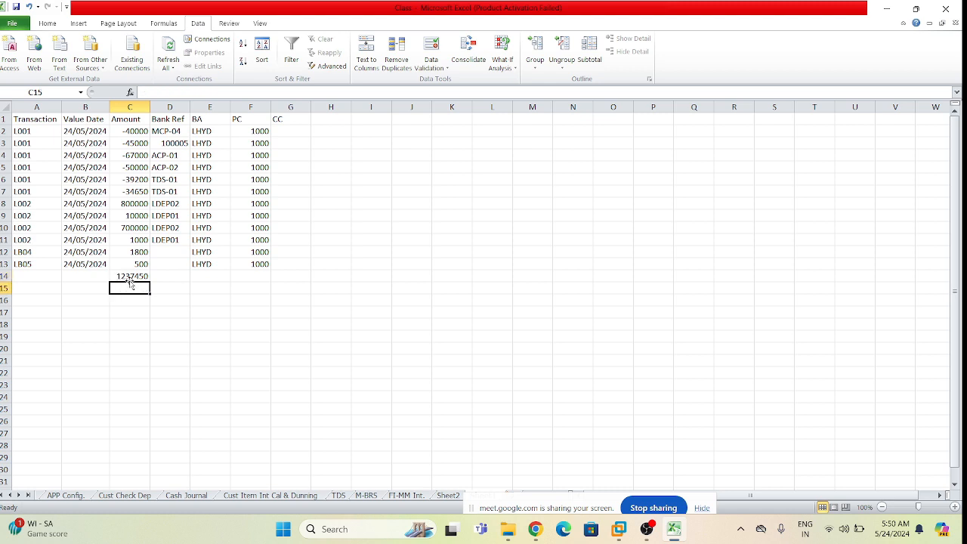
pyautogui.click(134, 277)
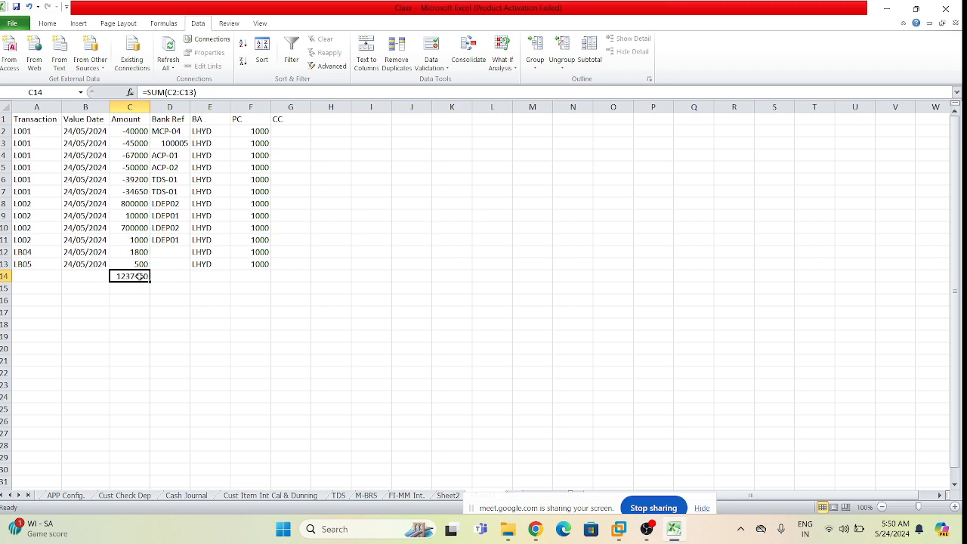
pyautogui.hotkey('ctrl', 'c')
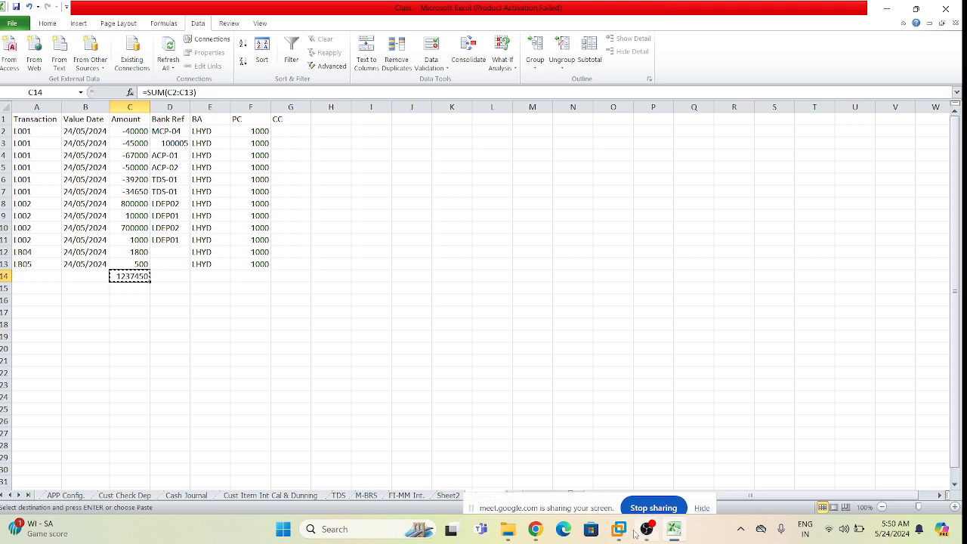
pyautogui.moveTo(619, 529)
pyautogui.click(659, 467)
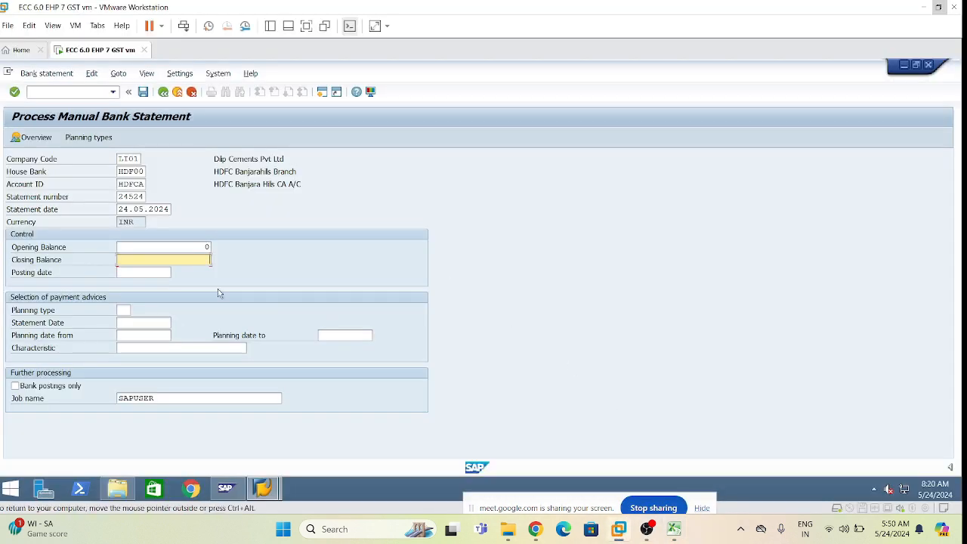
pyautogui.hotkey('ctrl', 'v')
pyautogui.press('Tab')
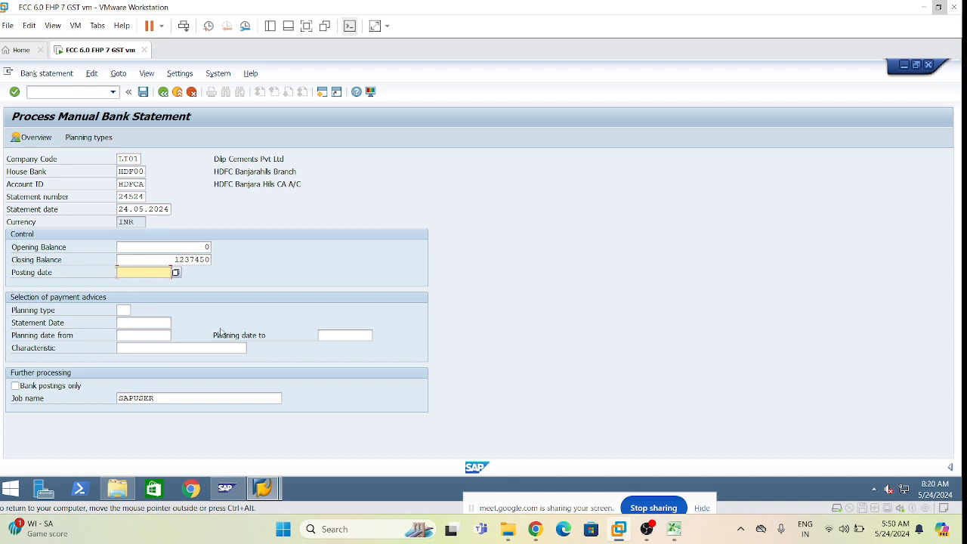
# - Set the posting date to 24.05.2024 from the calendar and continue to the bank statement items
pyautogui.click(177, 273)
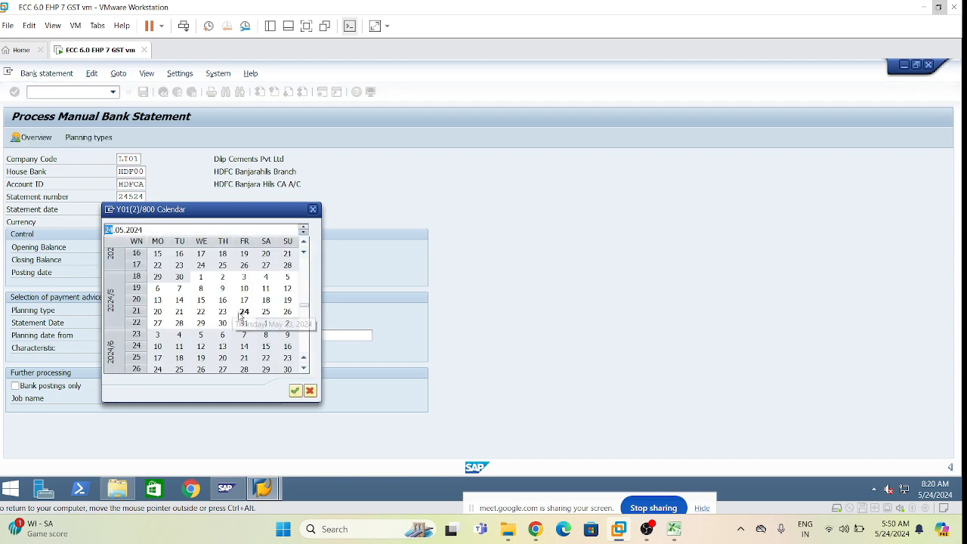
pyautogui.doubleClick(241, 310)
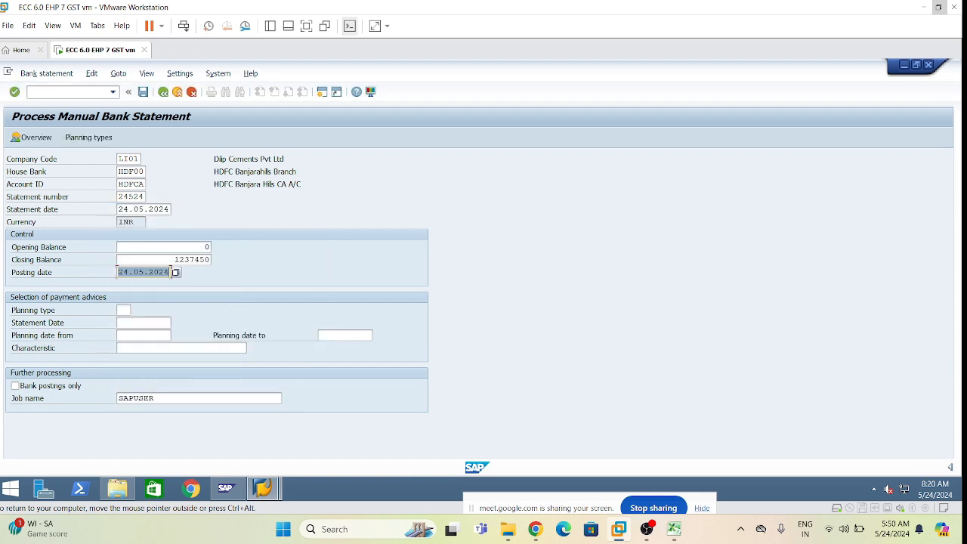
pyautogui.click(154, 323)
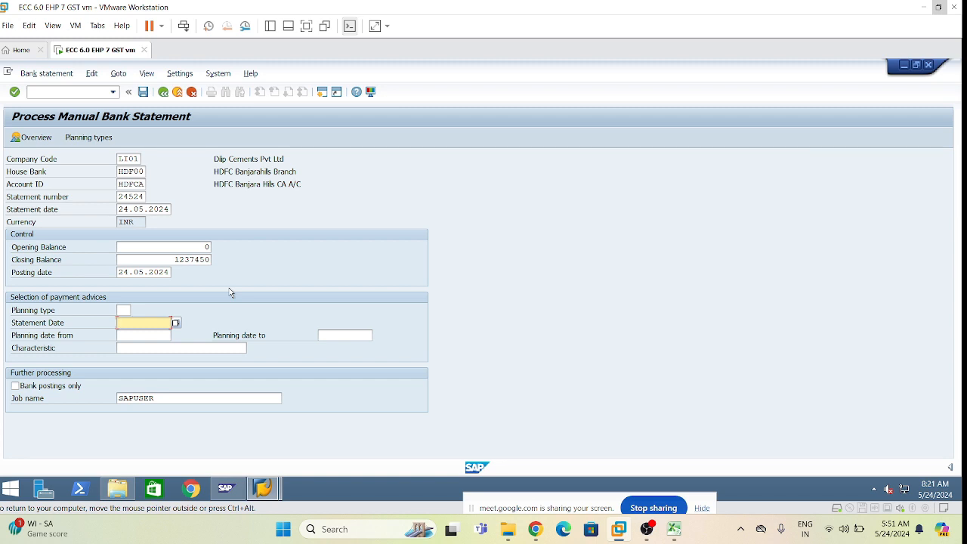
pyautogui.press('Return')
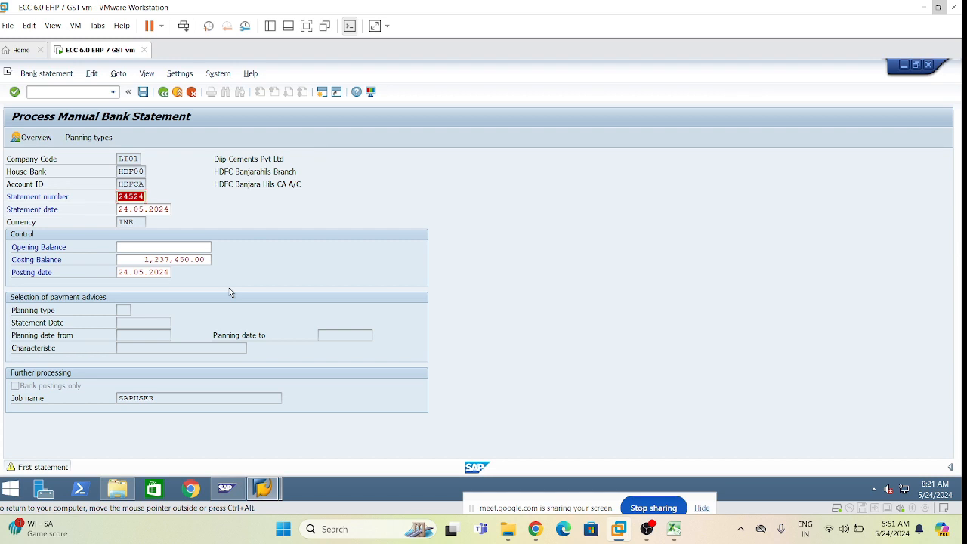
pyautogui.press('Return')
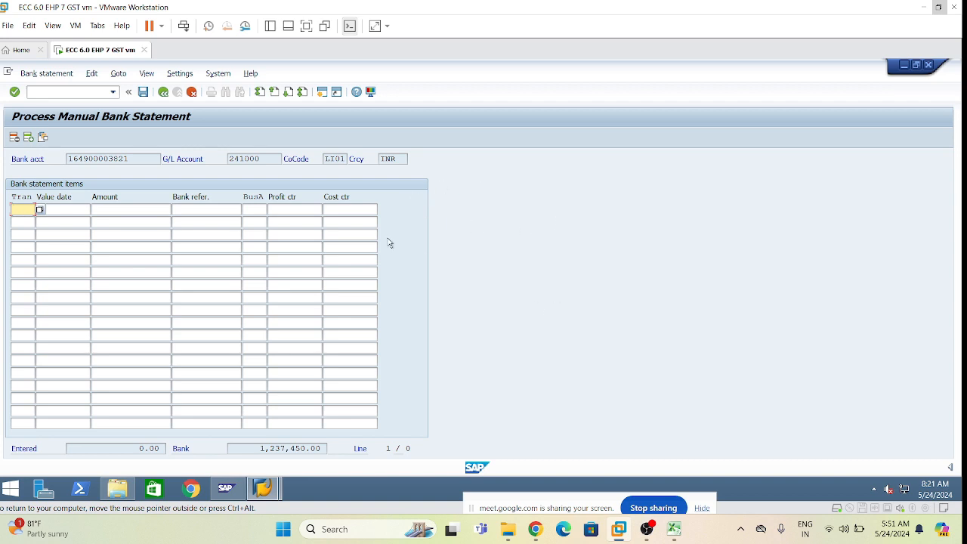
# - Switch to Excel, shrink its window beside the SAP items table and select the transaction rows in A2:F13
pyautogui.click(350, 210)
pyautogui.click(296, 210)
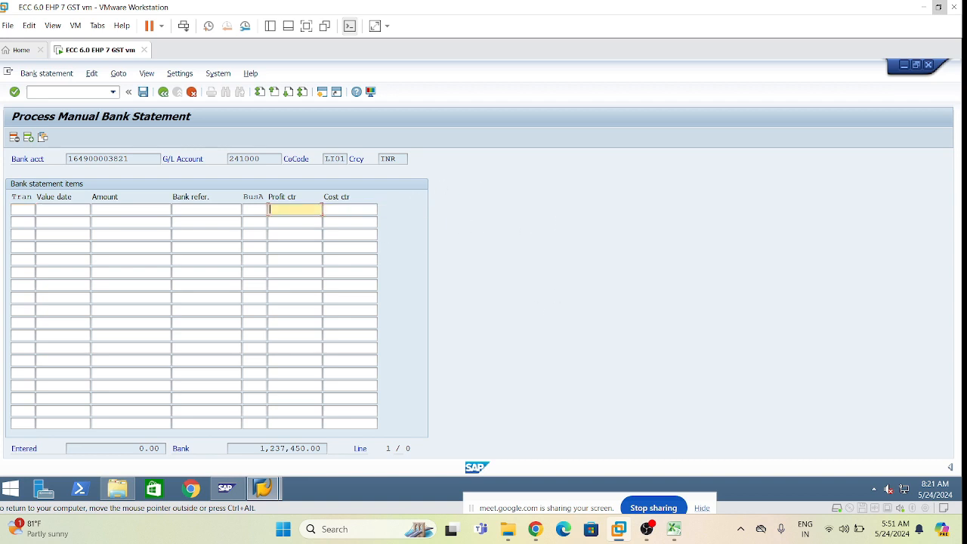
pyautogui.click(22, 210)
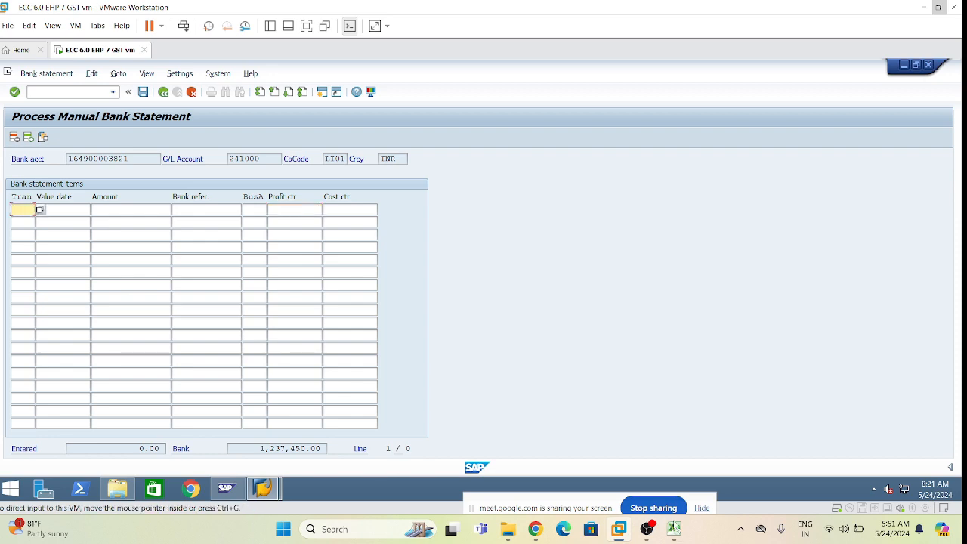
pyautogui.moveTo(674, 529)
pyautogui.click(676, 446)
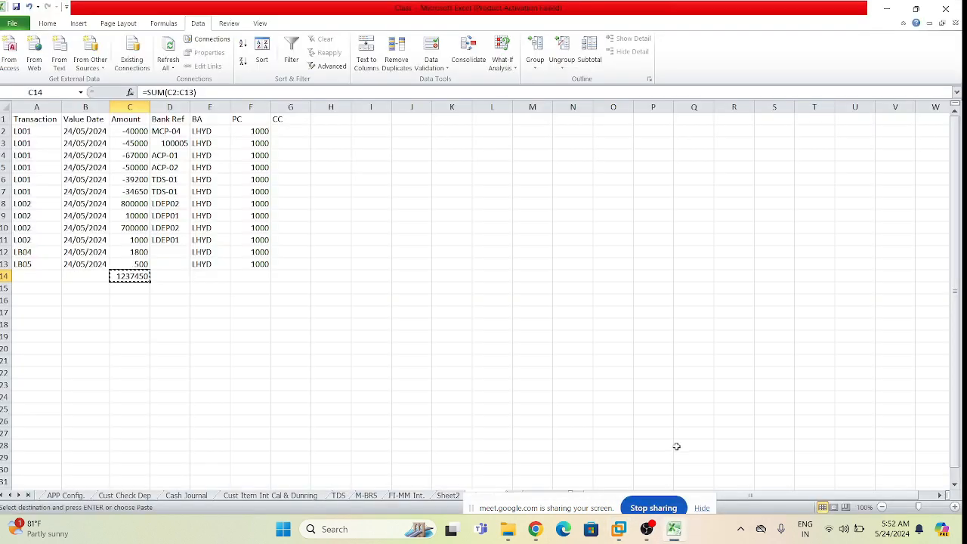
pyautogui.click(916, 8)
pyautogui.moveTo(698, 88); pyautogui.dragTo(782, 52)
pyautogui.moveTo(434, 173); pyautogui.dragTo(658, 305)
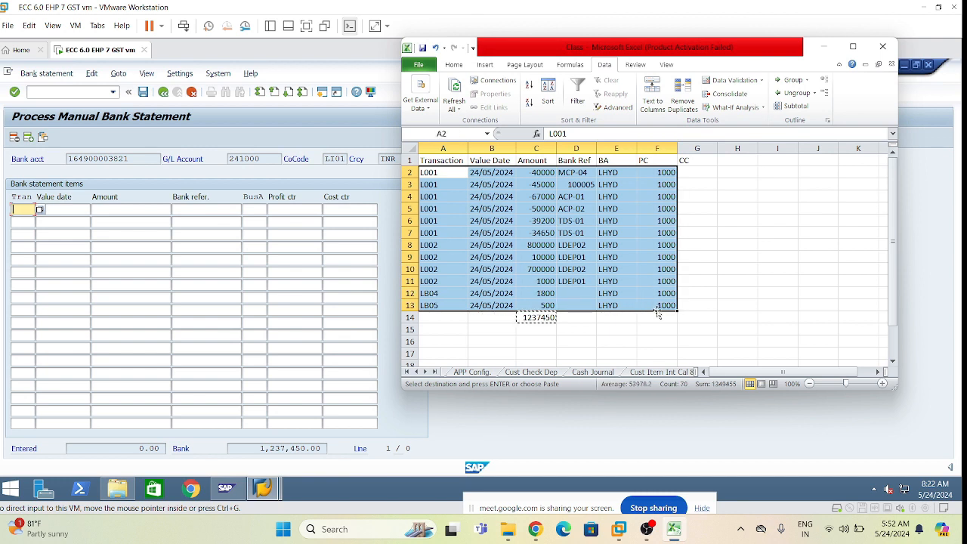
# - Copy the Excel range A2:F13 and paste it into the SAP bank statement items from the first transaction line
pyautogui.click(27, 213)
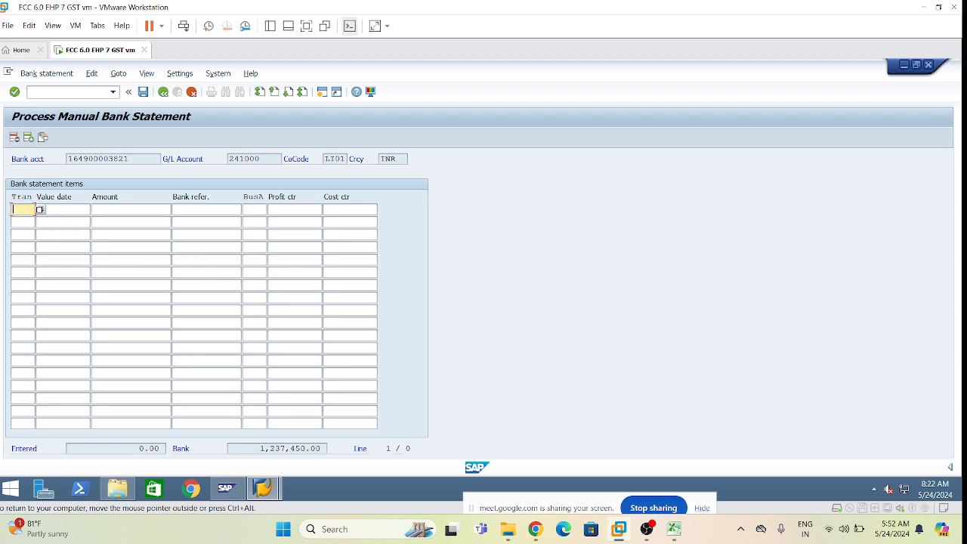
pyautogui.click(674, 529)
pyautogui.click(568, 245)
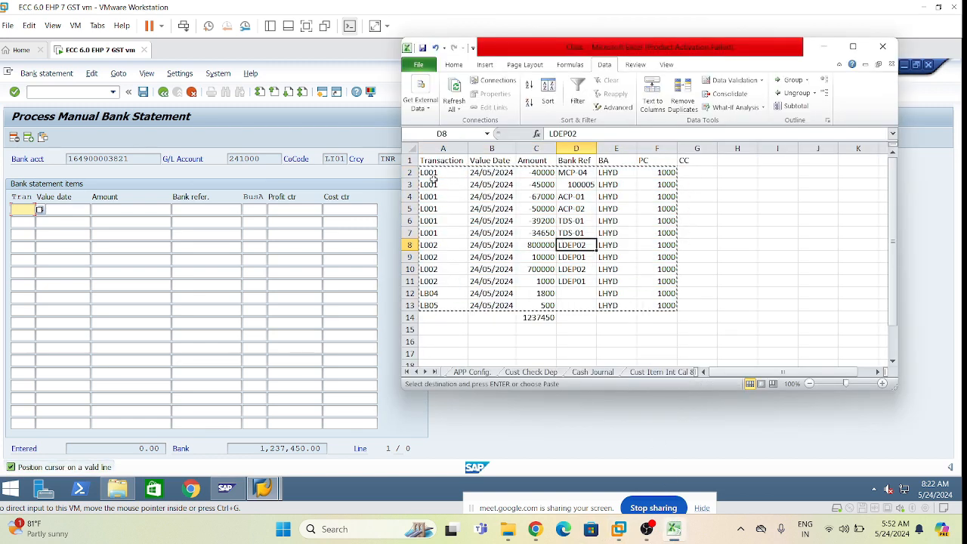
pyautogui.moveTo(430, 174); pyautogui.dragTo(658, 310)
pyautogui.click(30, 212)
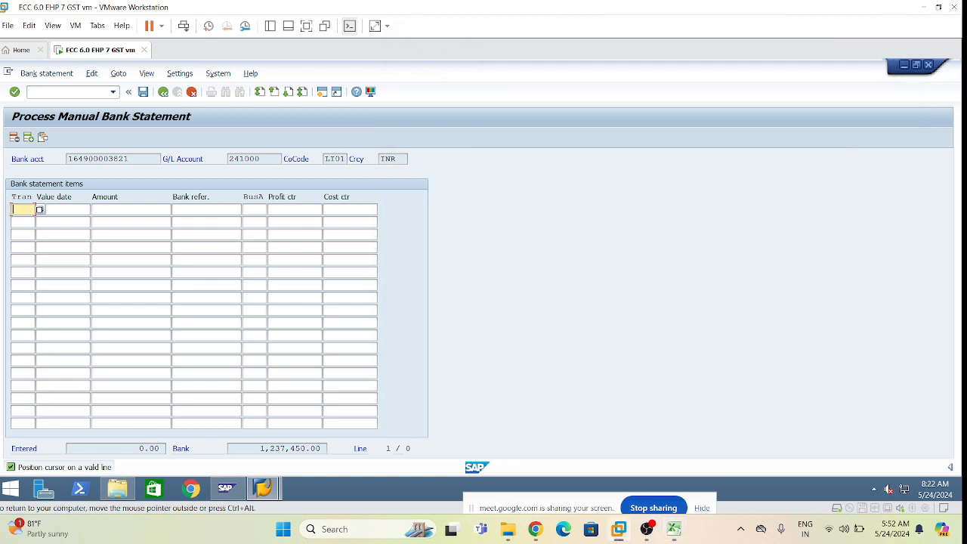
pyautogui.hotkey('ctrl', 'v')
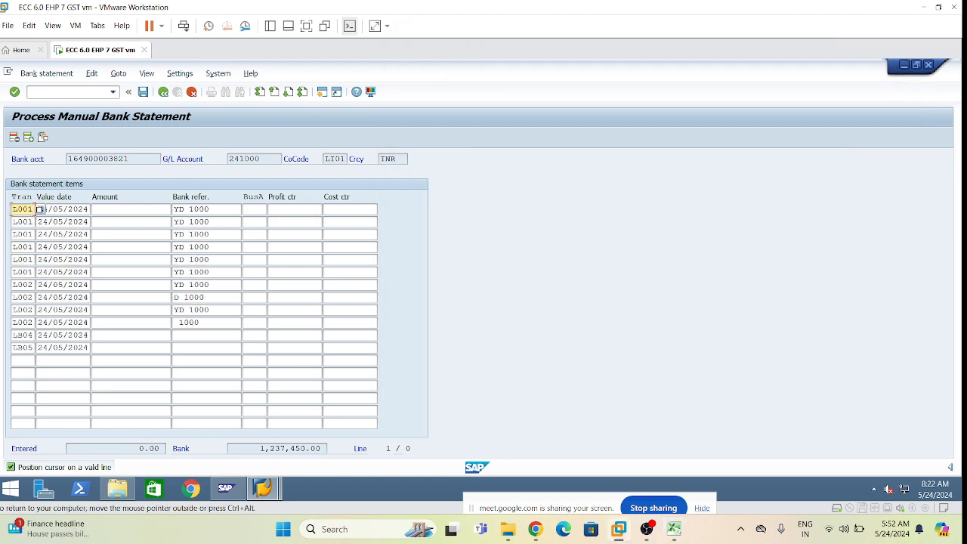
# - Examine the pasted entries in the Bank refer. column of the statement items
pyautogui.hotkey('ctrl', 'shift', 'v')
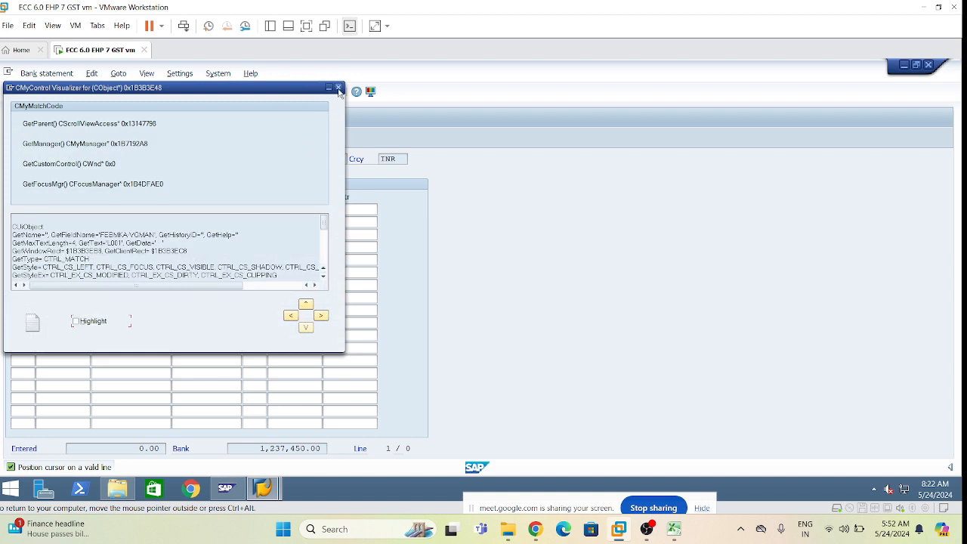
pyautogui.click(339, 88)
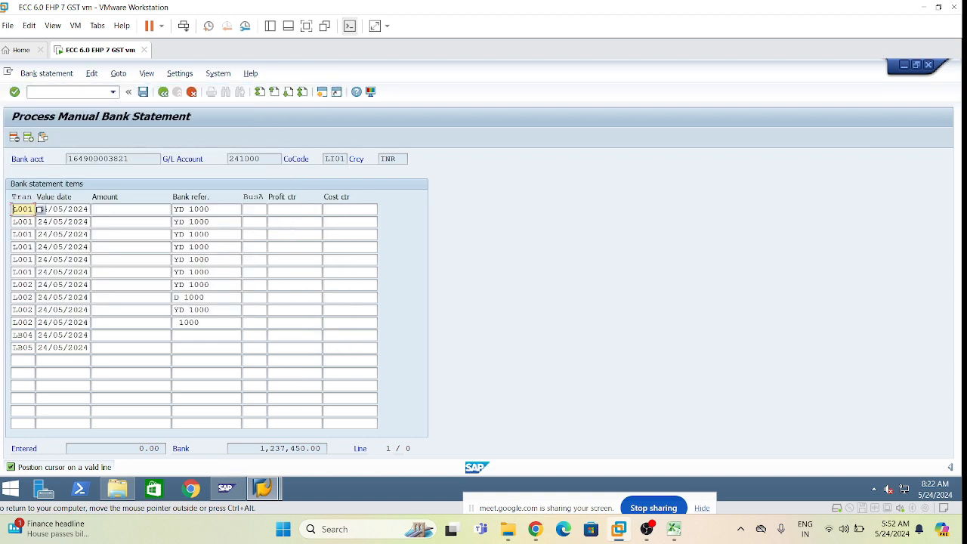
pyautogui.doubleClick(198, 209)
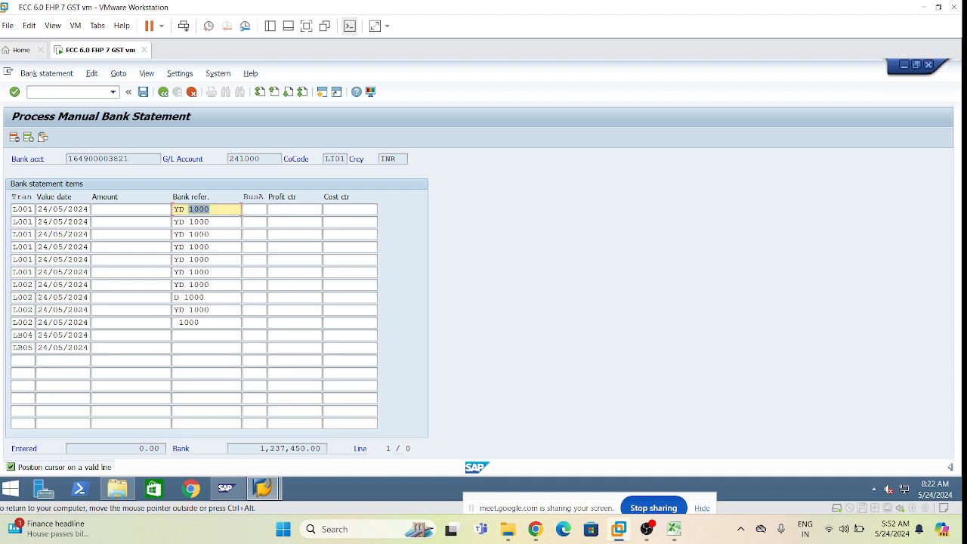
pyautogui.moveTo(213, 310); pyautogui.dragTo(173, 309)
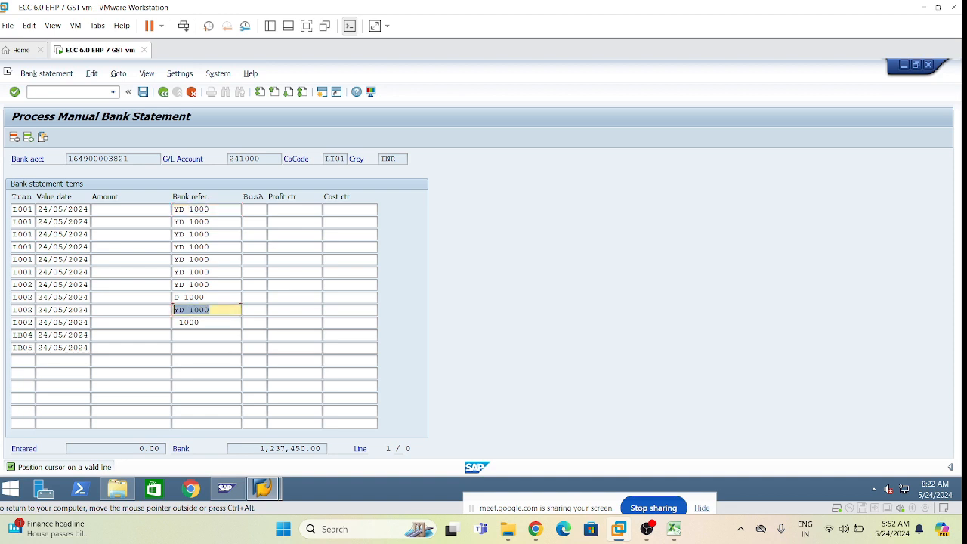
# - Clear the pasted Bank refer., Tran and Value date entries from all bank statement items
pyautogui.press('Delete')
pyautogui.click(179, 335)
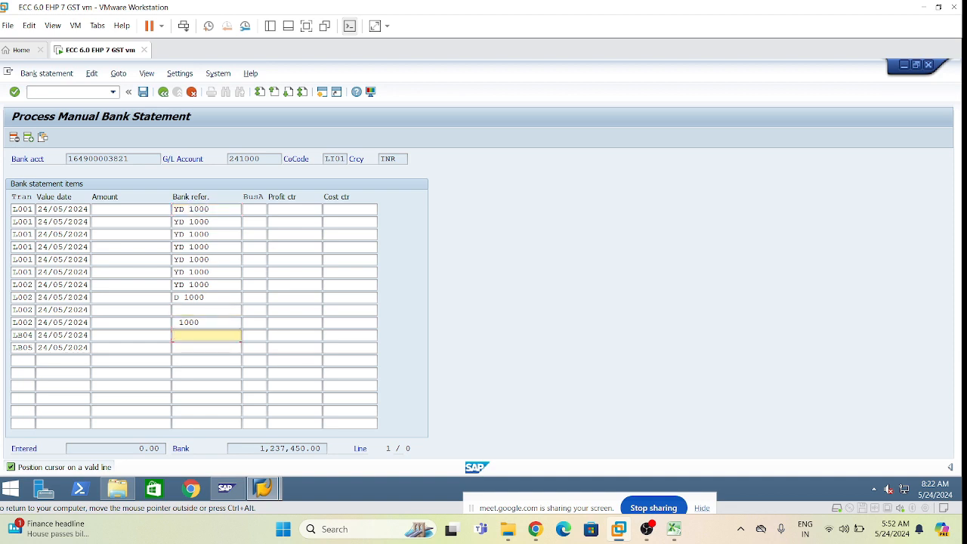
pyautogui.moveTo(205, 323); pyautogui.dragTo(173, 260)
pyautogui.press('Delete')
pyautogui.press('Delete')
pyautogui.press('Delete')
pyautogui.press('Delete')
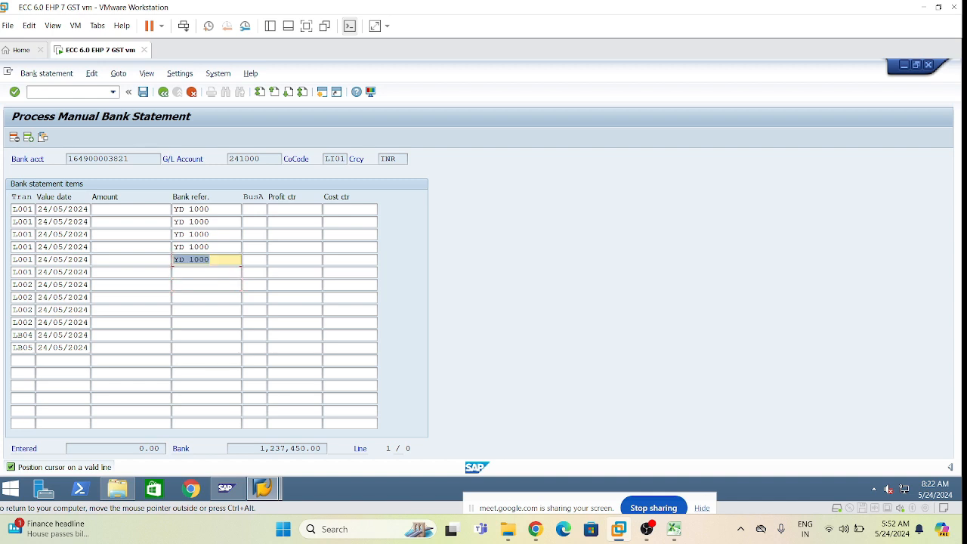
pyautogui.press('Delete')
pyautogui.press('Up')
pyautogui.press('Delete')
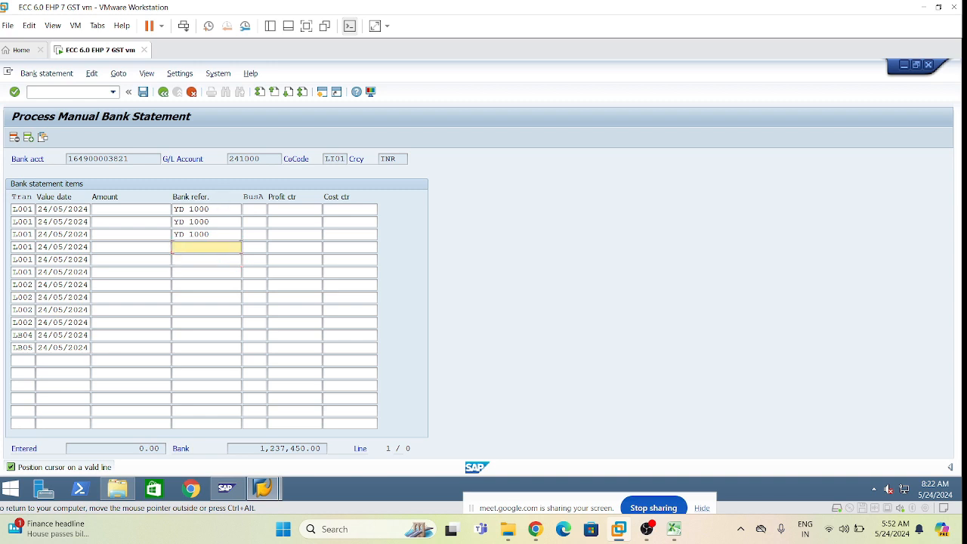
pyautogui.press('Up')
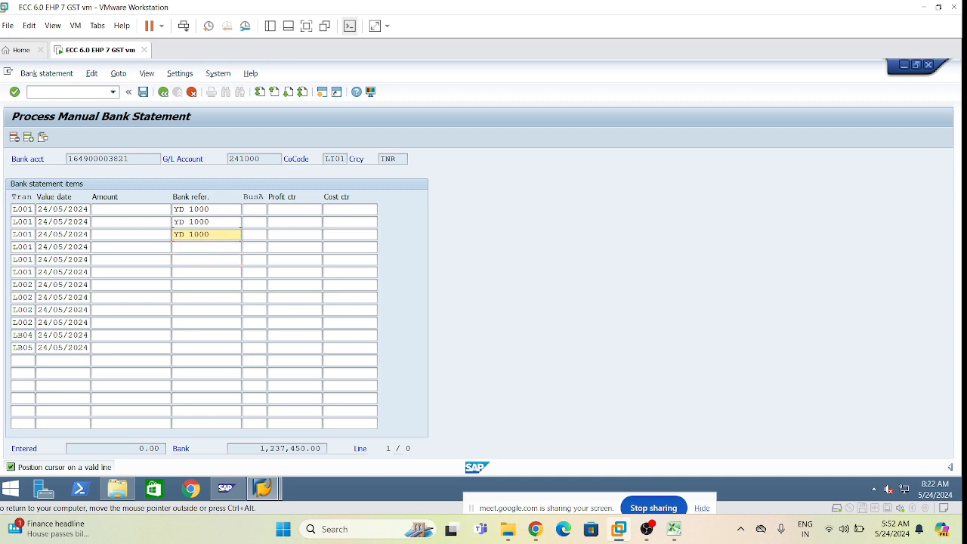
pyautogui.press('Delete')
pyautogui.press('Up')
pyautogui.press('Delete')
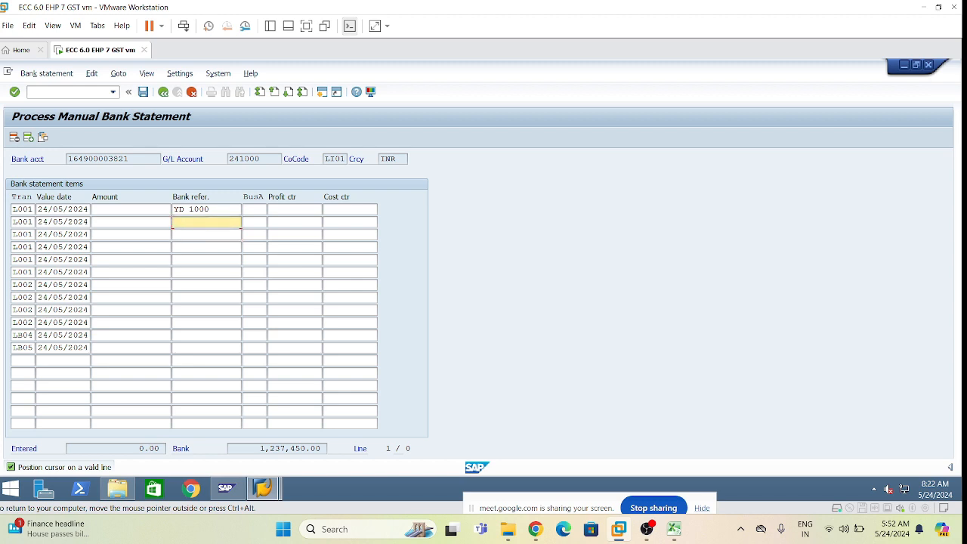
pyautogui.press('Up')
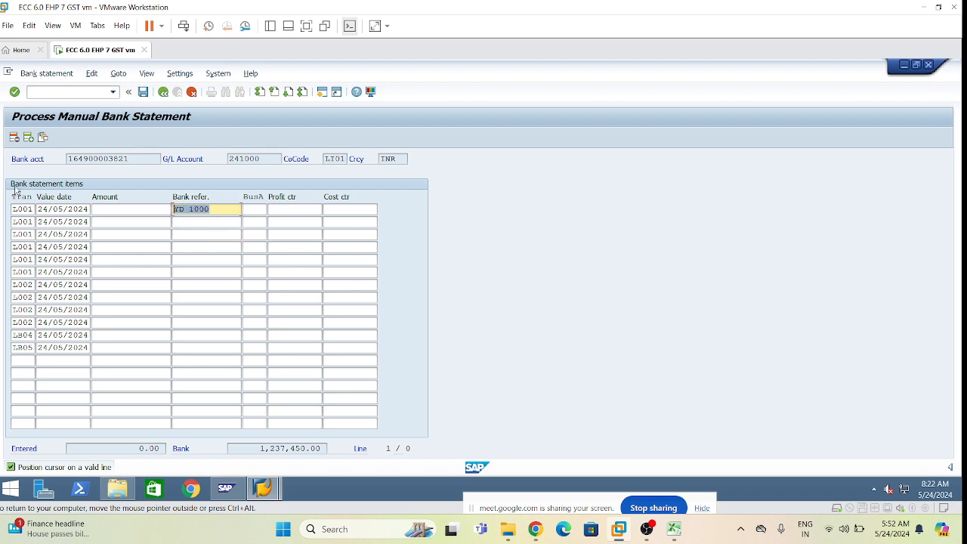
pyautogui.moveTo(215, 209); pyautogui.dragTo(175, 209)
pyautogui.press('Delete')
pyautogui.moveTo(13, 209); pyautogui.dragTo(89, 349)
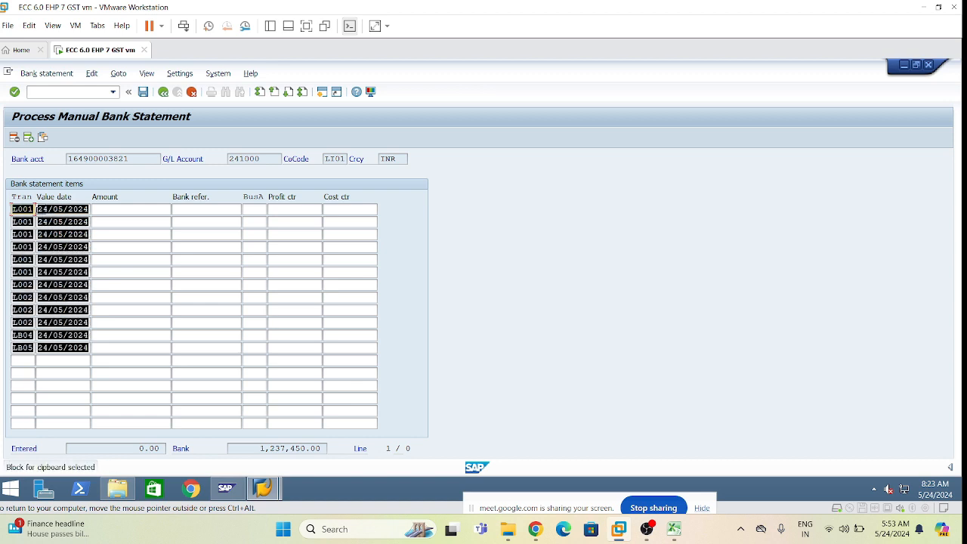
pyautogui.hotkey('ctrl', 'x')
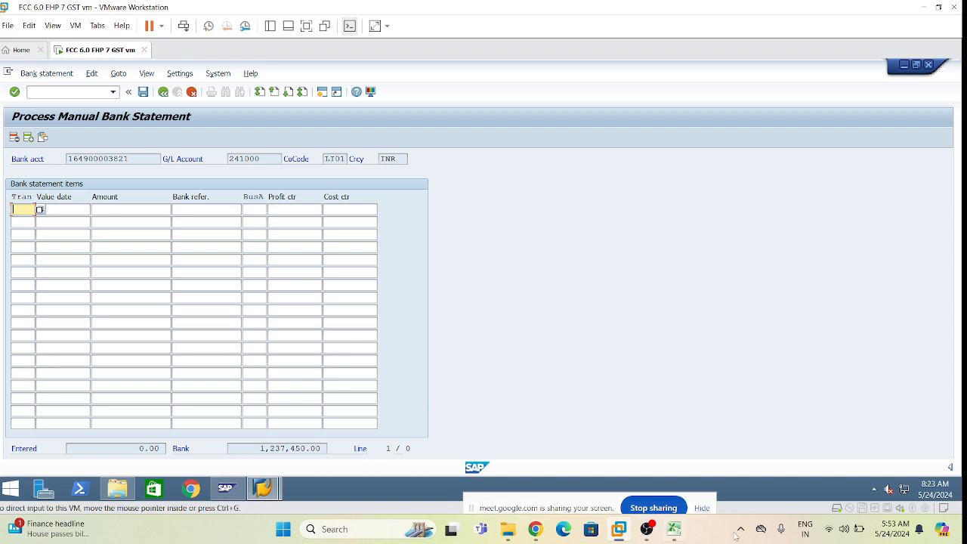
# - Copy the transaction codes in A2:A13 from Excel and paste them into the Tran column from the first SAP statement line
pyautogui.click(674, 529)
pyautogui.click(537, 257)
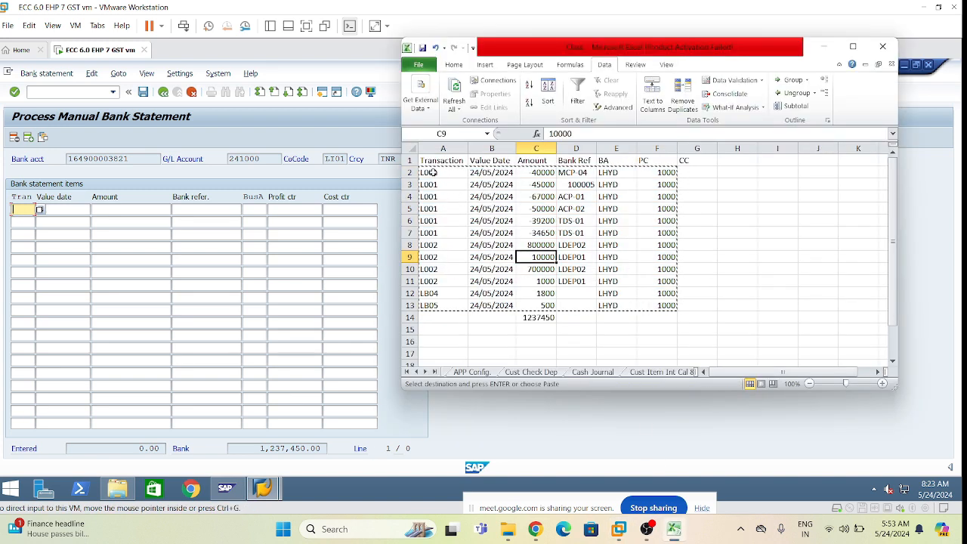
pyautogui.moveTo(428, 172); pyautogui.dragTo(437, 304)
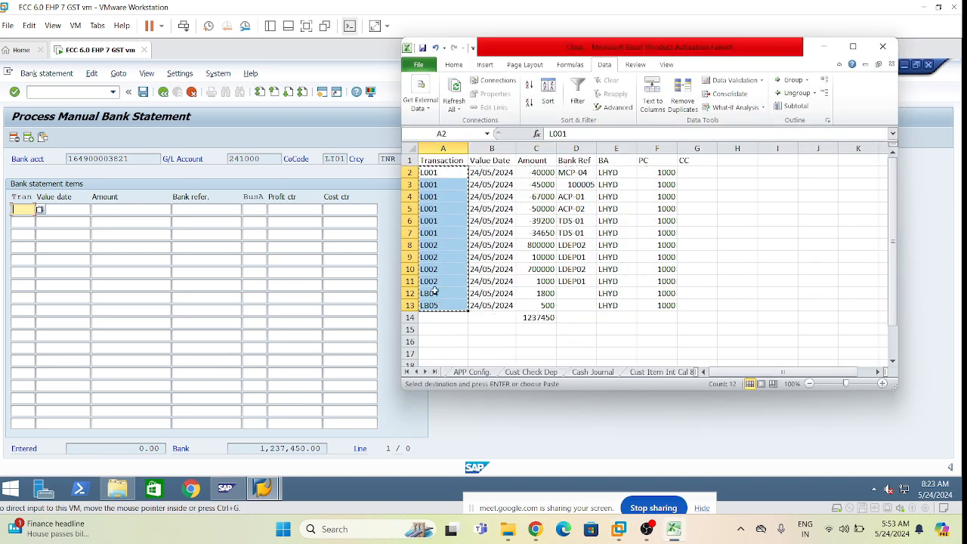
pyautogui.hotkey('ctrl', 'c')
pyautogui.click(23, 209)
pyautogui.hotkey('ctrl', 'v')
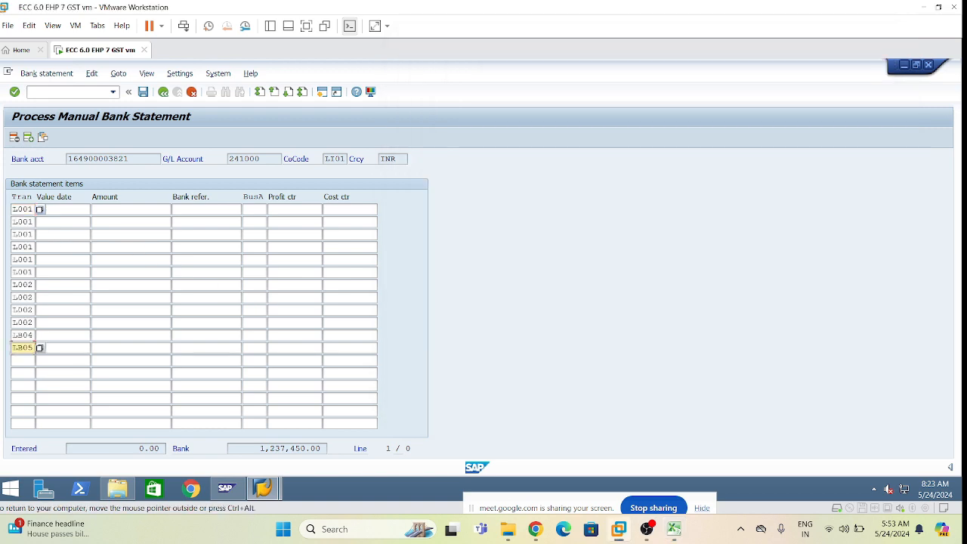
# - Copy the value dates in B2:B13 from Excel and paste them into the Value date column of the SAP statement items
pyautogui.click(86, 210)
pyautogui.click(674, 529)
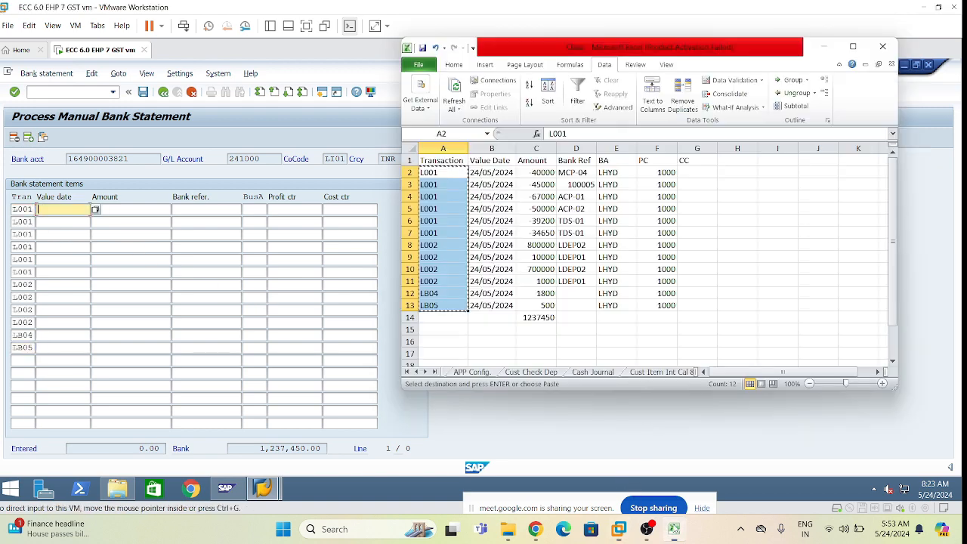
pyautogui.moveTo(491, 173); pyautogui.dragTo(506, 303)
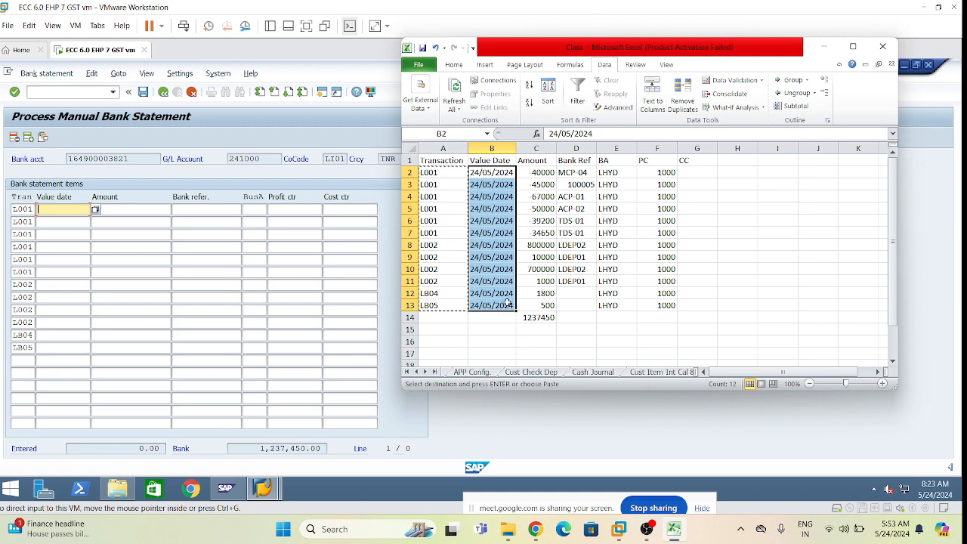
pyautogui.hotkey('ctrl', 'c')
pyautogui.click(65, 211)
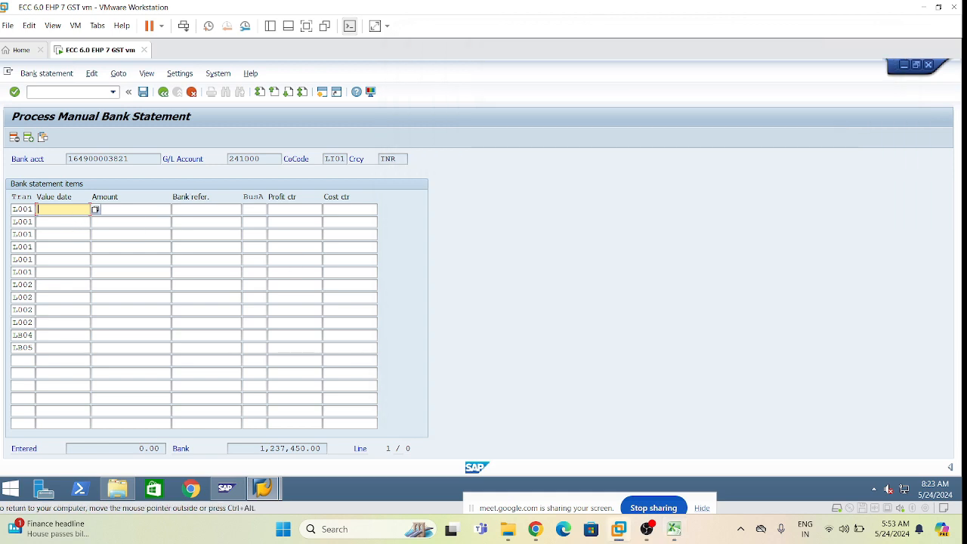
pyautogui.hotkey('ctrl', 'v')
# - Try to copy the Excel amounts in C2:C13 into the SAP Amount column, and clear the pasted entry
pyautogui.click(674, 529)
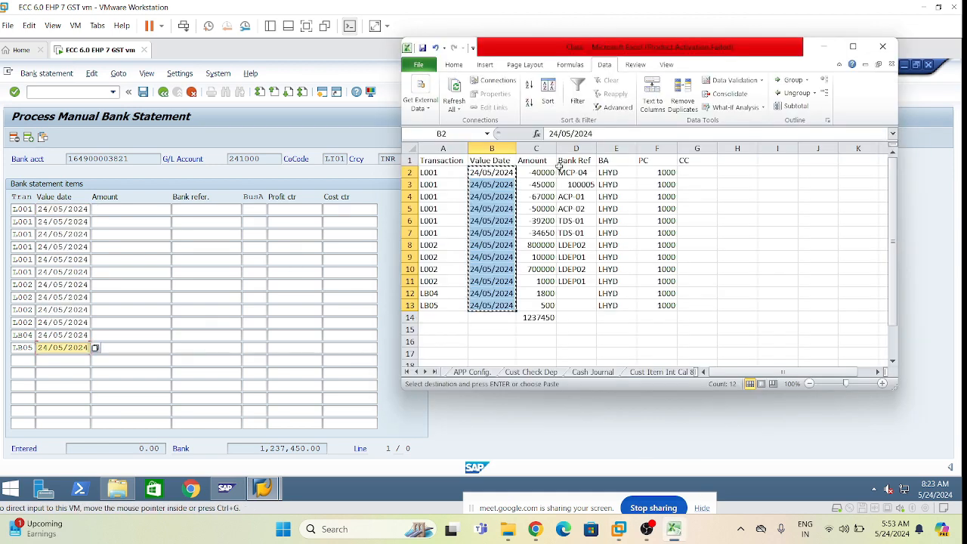
pyautogui.moveTo(548, 172); pyautogui.dragTo(552, 306)
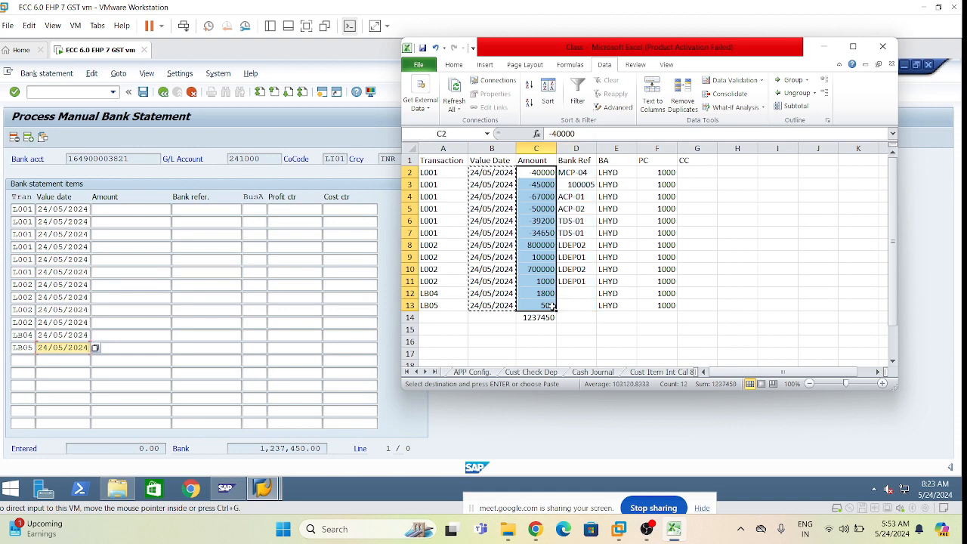
pyautogui.hotkey('ctrl', 'c')
pyautogui.click(119, 210)
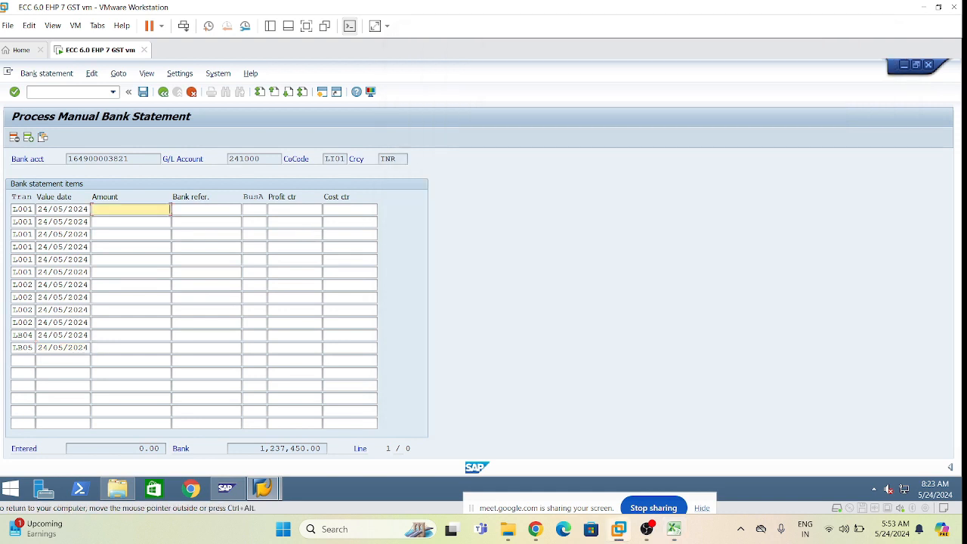
pyautogui.hotkey('ctrl', 'v')
pyautogui.hotkey('ctrl', 'a')
pyautogui.press('Delete')
# - Recopy the amounts in C2:C13 from Excel and retry pasting them from the first Amount line in SAP
pyautogui.click(674, 529)
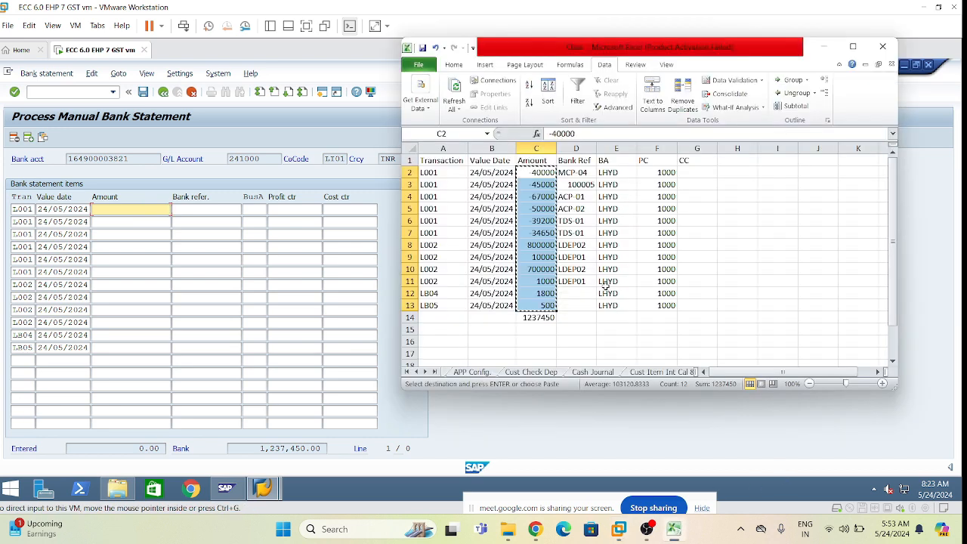
pyautogui.click(605, 286)
pyautogui.moveTo(540, 173); pyautogui.dragTo(545, 303)
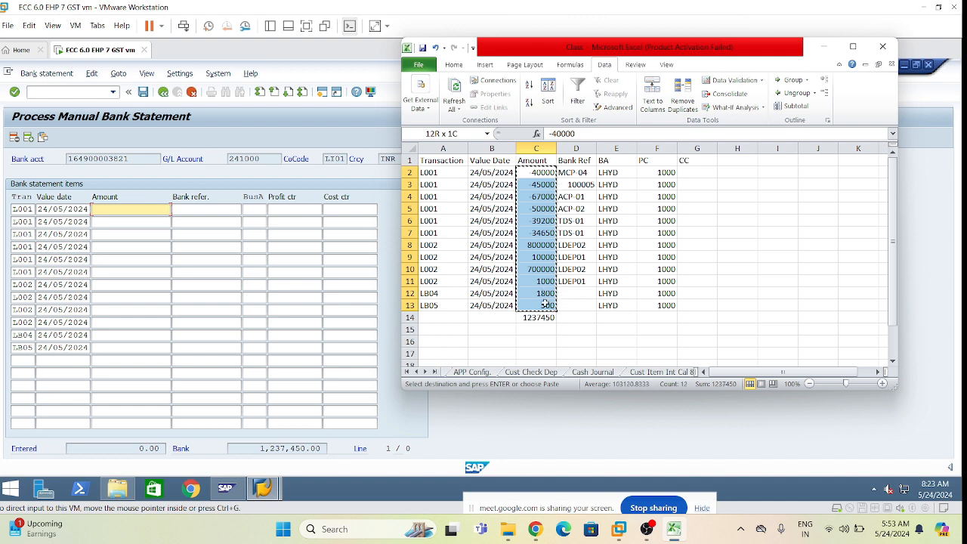
pyautogui.hotkey('ctrl', 'c')
pyautogui.click(210, 291)
pyautogui.click(130, 222)
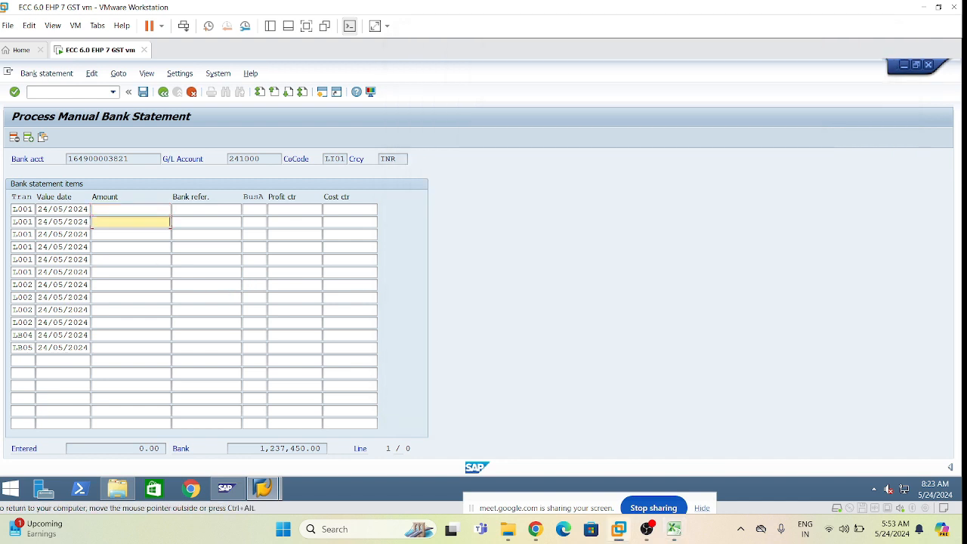
pyautogui.click(131, 210)
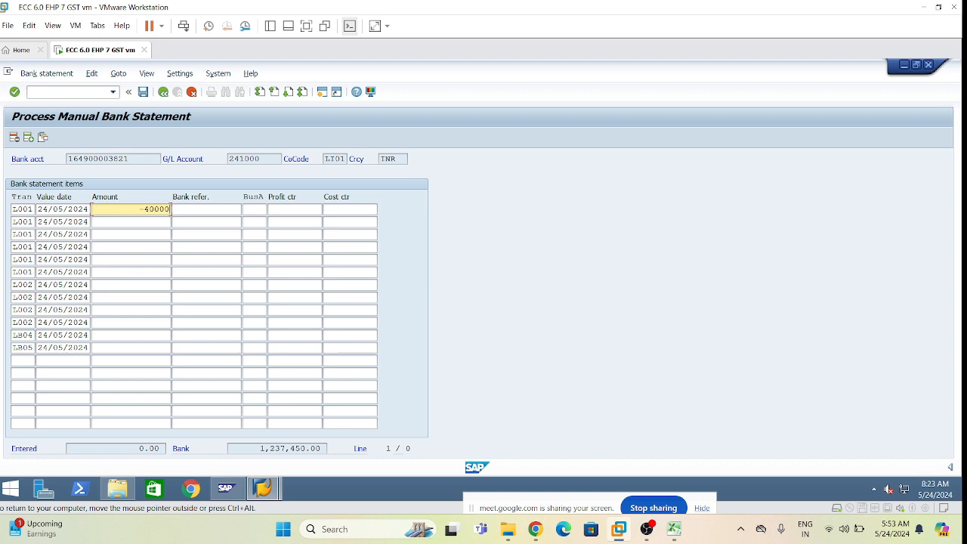
pyautogui.hotkey('ctrl', 'v')
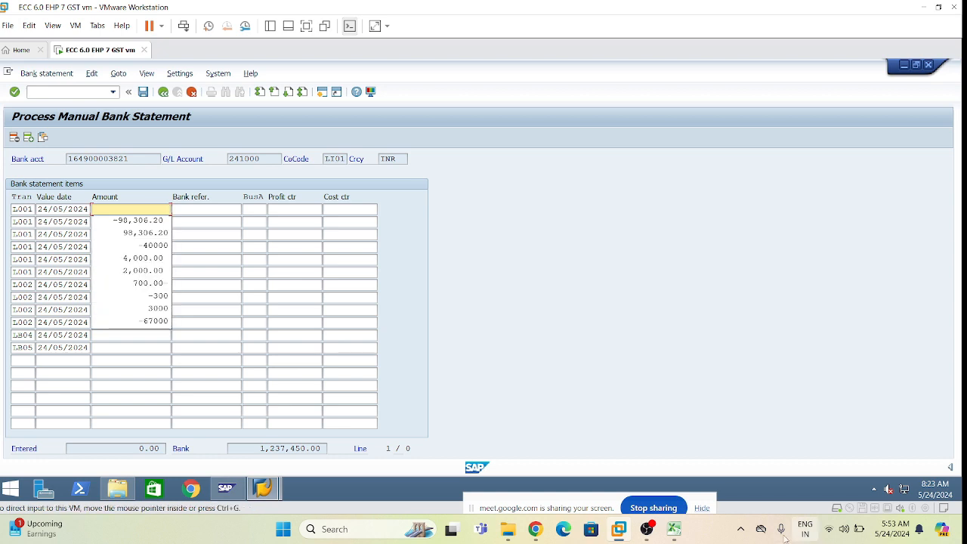
# - Copy the bank references in D2:D11 from Excel and paste them into the Bank refer. column of the SAP statement items
pyautogui.click(674, 529)
pyautogui.click(610, 211)
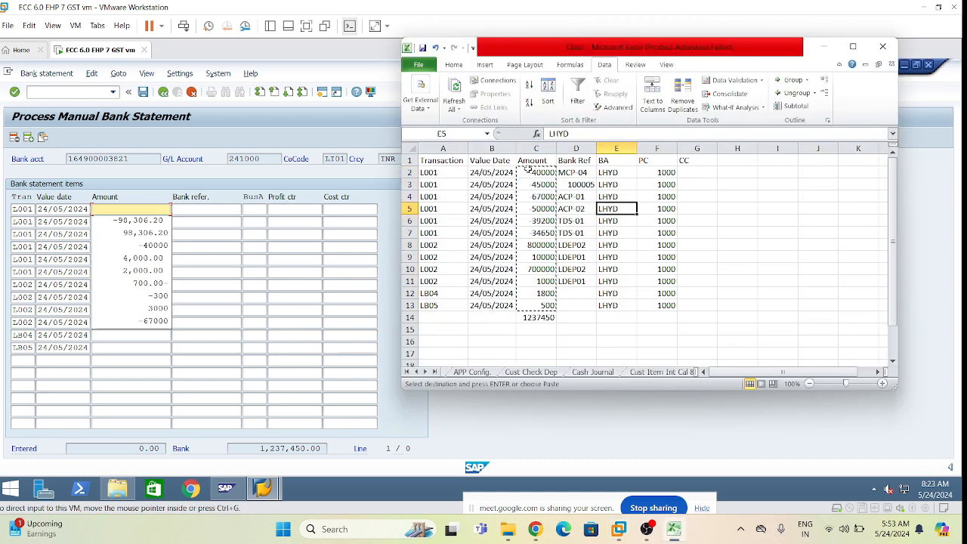
pyautogui.click(538, 174)
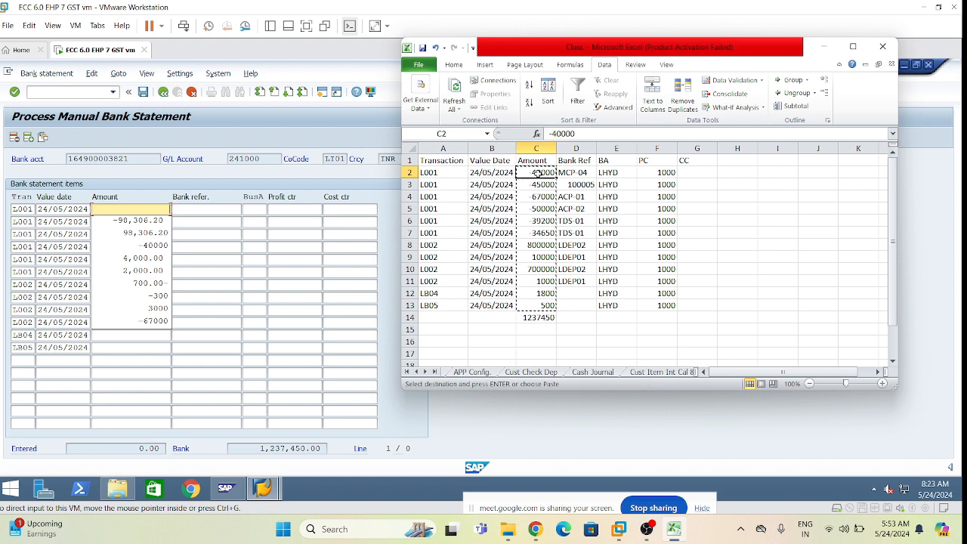
pyautogui.click(578, 186)
pyautogui.moveTo(570, 170); pyautogui.dragTo(581, 281)
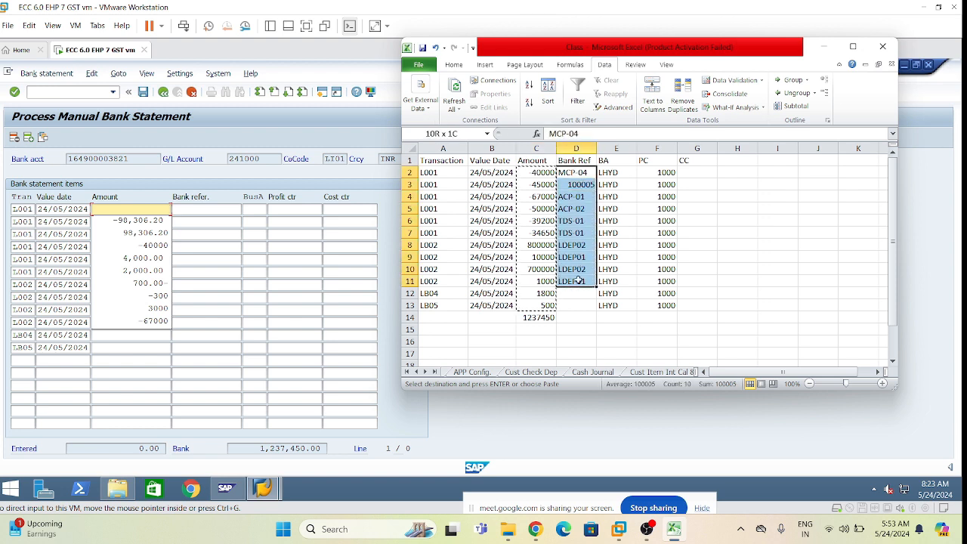
pyautogui.hotkey('ctrl', 'c')
pyautogui.click(209, 214)
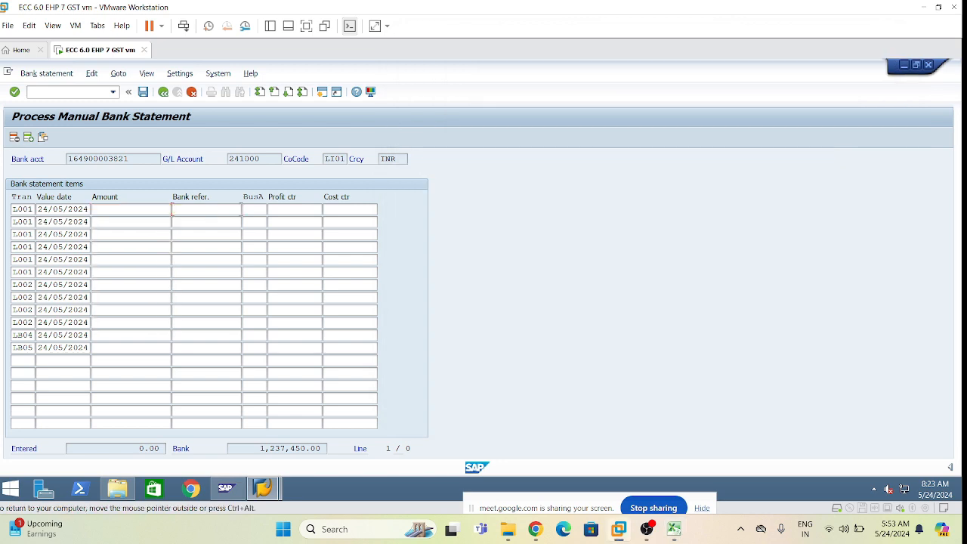
pyautogui.hotkey('ctrl', 'v')
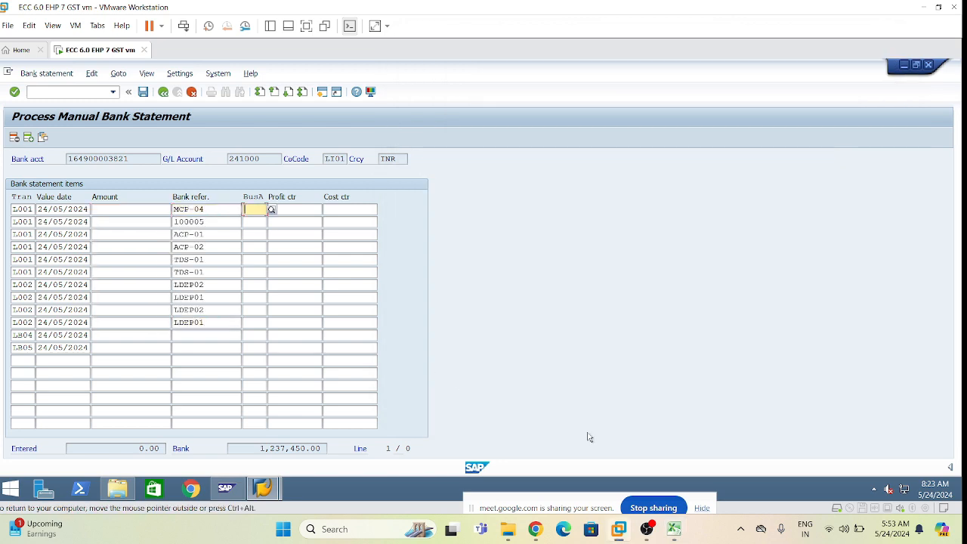
# - Copy the LHYD business area entries in E2:E13 from Excel and paste them into the BusA column in SAP
pyautogui.click(675, 529)
pyautogui.moveTo(609, 173); pyautogui.dragTo(614, 304)
pyautogui.hotkey('ctrl', 'c')
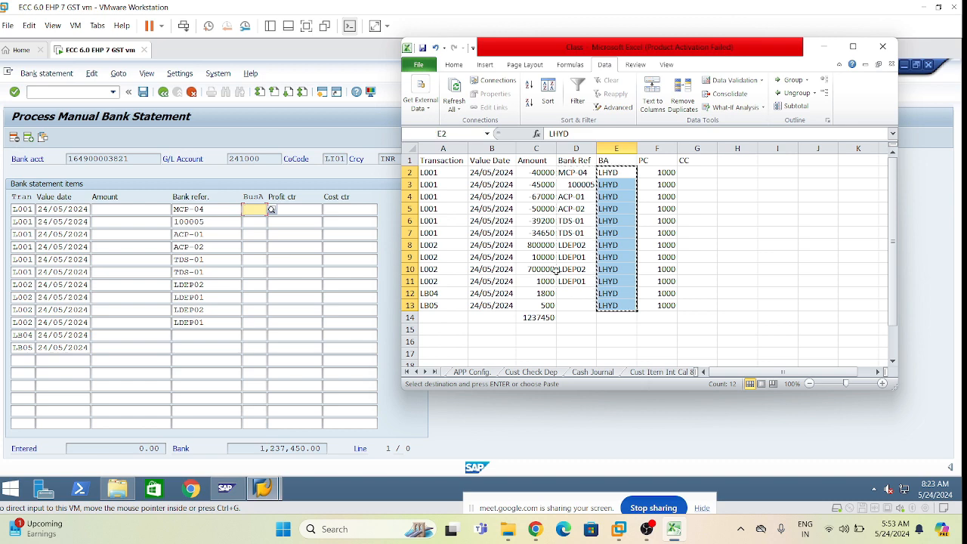
pyautogui.click(253, 211)
pyautogui.hotkey('ctrl', 'v')
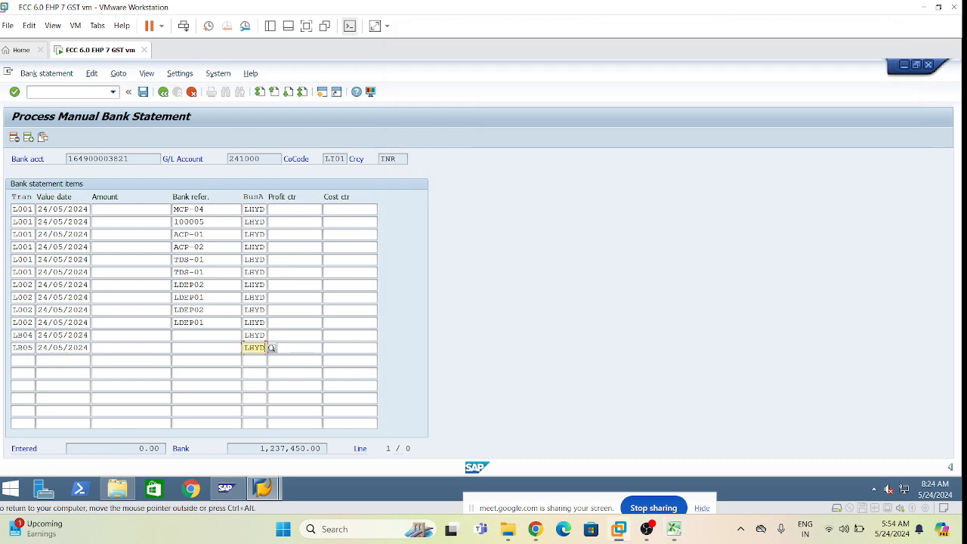
# - Copy the profit center values of 1000 in F2:F13 from Excel and paste them into the Profit ctr column in SAP
pyautogui.click(280, 209)
pyautogui.click(675, 530)
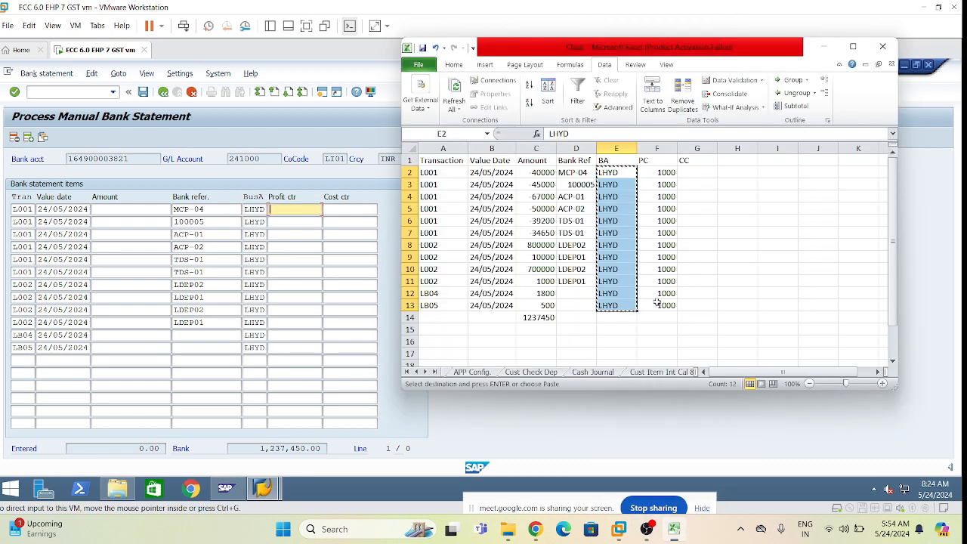
pyautogui.moveTo(667, 172); pyautogui.dragTo(668, 305)
pyautogui.hotkey('ctrl', 'c')
pyautogui.click(328, 269)
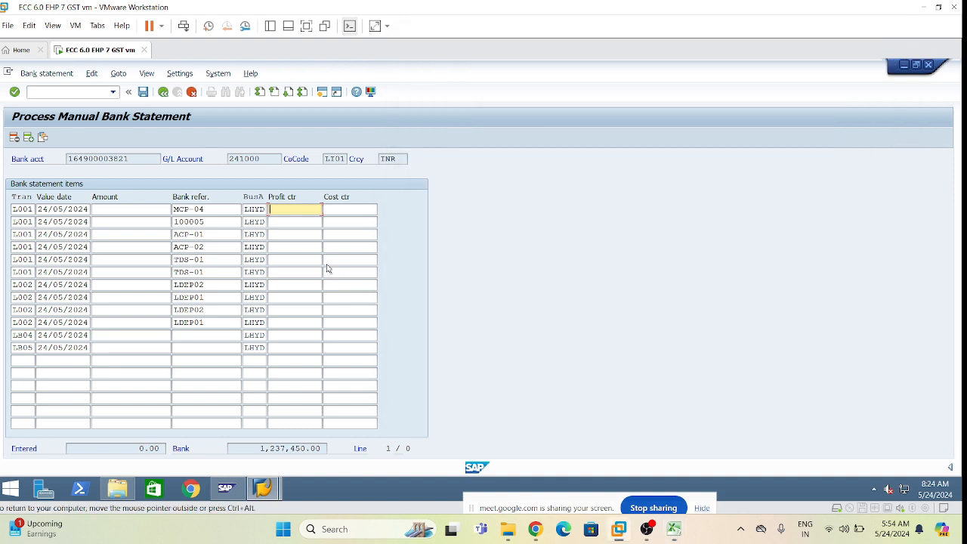
pyautogui.hotkey('ctrl', 'v')
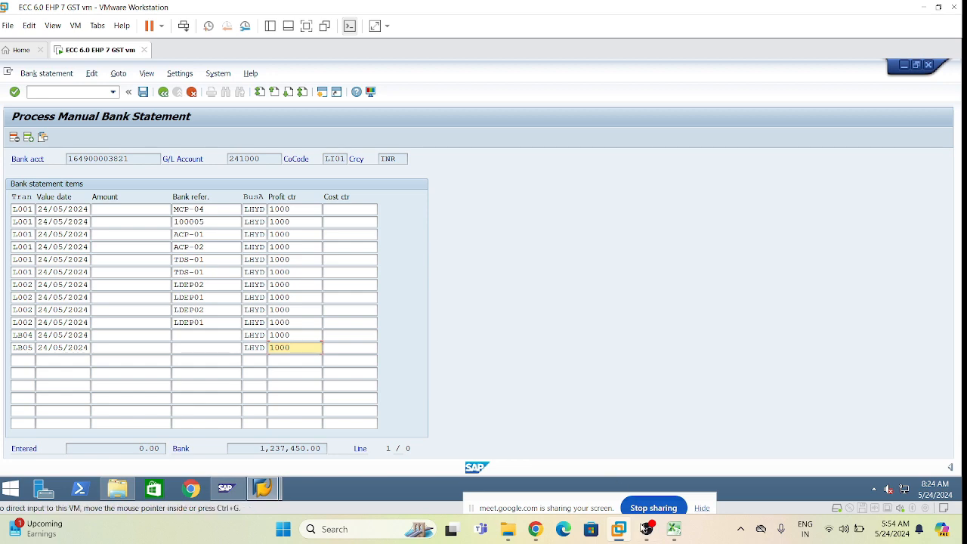
# - Recopy the amounts in C2:C13 from Excel, try pasting them into the Amount column in SAP, and clear the first Amount line
pyautogui.click(675, 528)
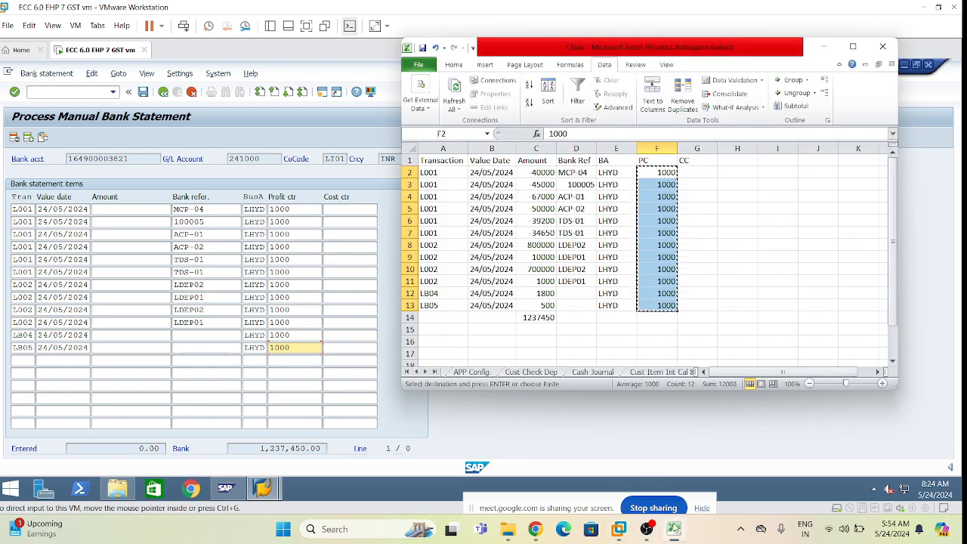
pyautogui.moveTo(538, 173); pyautogui.dragTo(550, 306)
pyautogui.hotkey('ctrl', 'c')
pyautogui.click(147, 213)
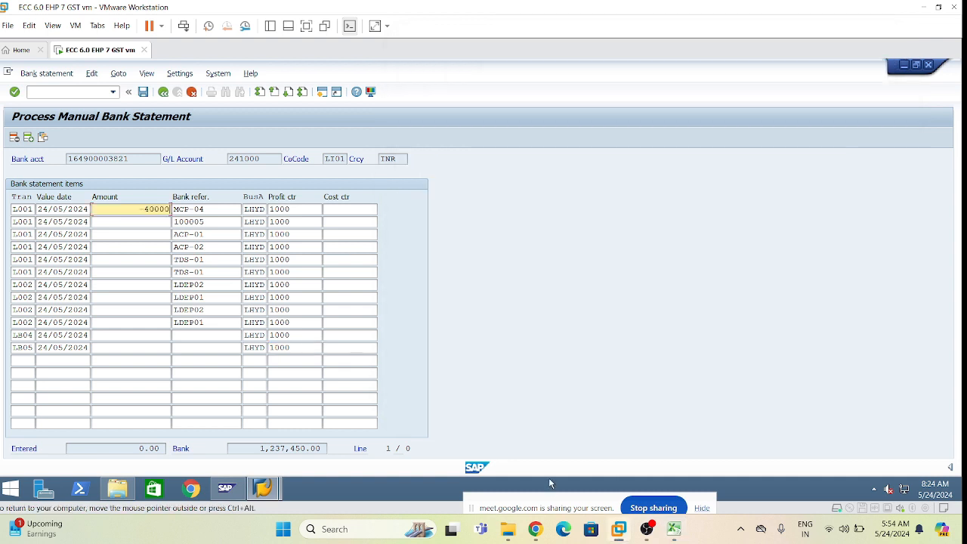
pyautogui.hotkey('ctrl', 'v')
pyautogui.moveTo(109, 209); pyautogui.dragTo(169, 209)
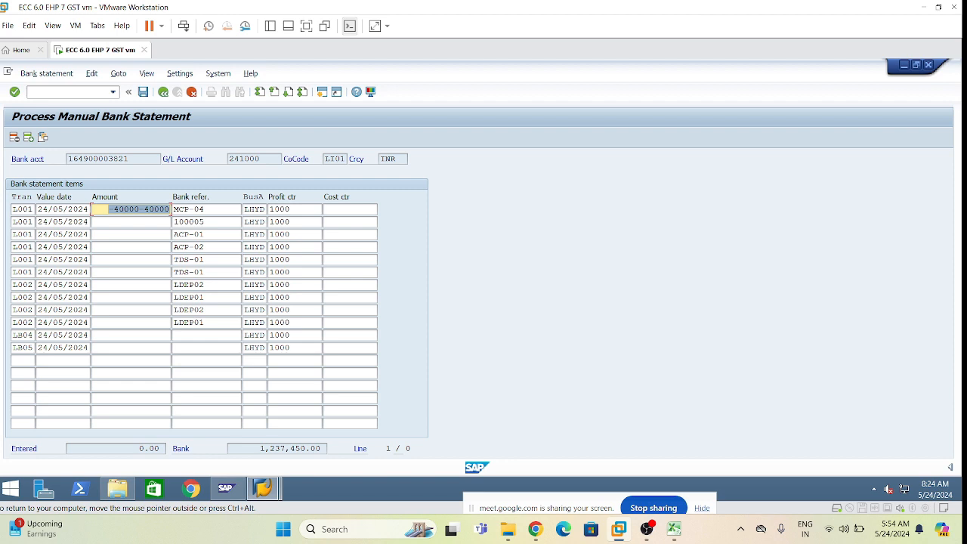
pyautogui.press('Delete')
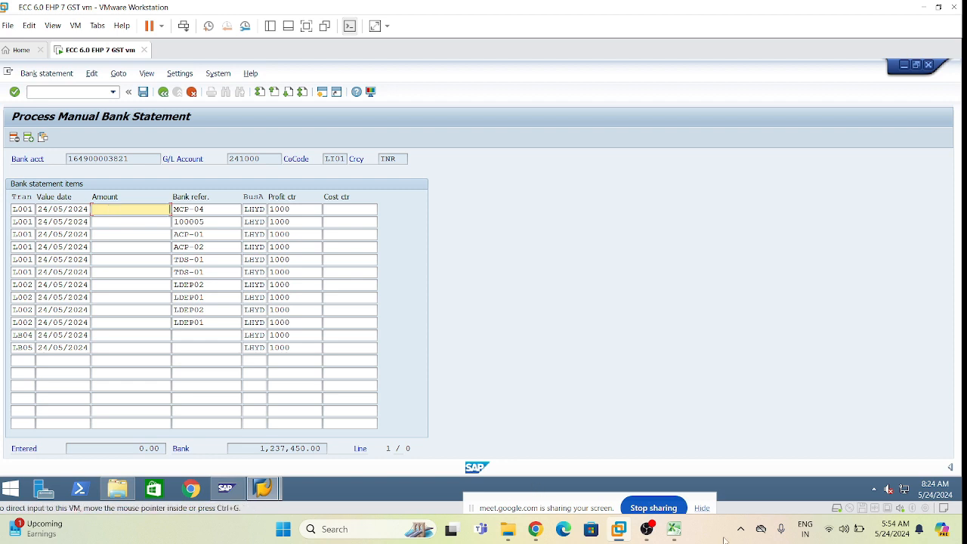
# - Try copying only the amounts in C2:C7 from Excel into the Amount column in SAP, and empty the first line again
pyautogui.click(674, 530)
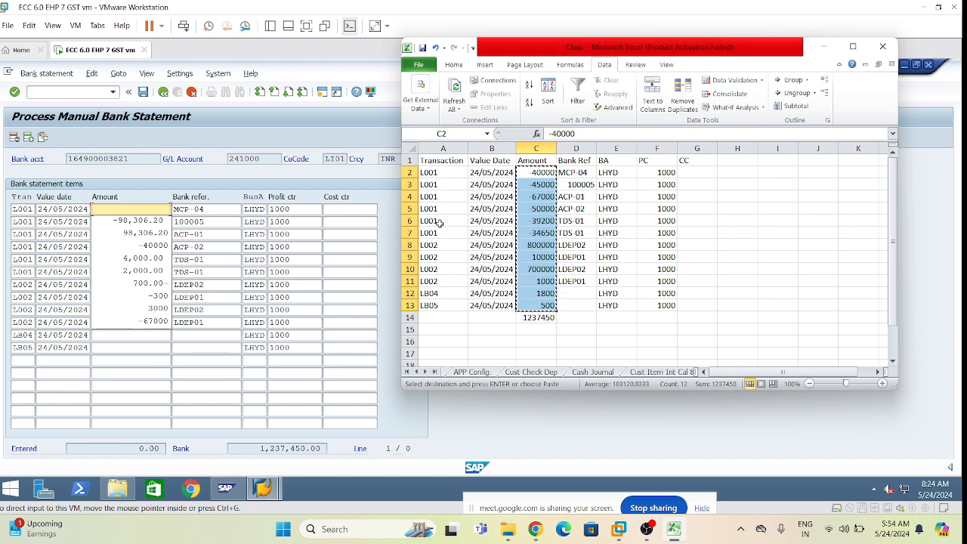
pyautogui.click(584, 232)
pyautogui.click(734, 244)
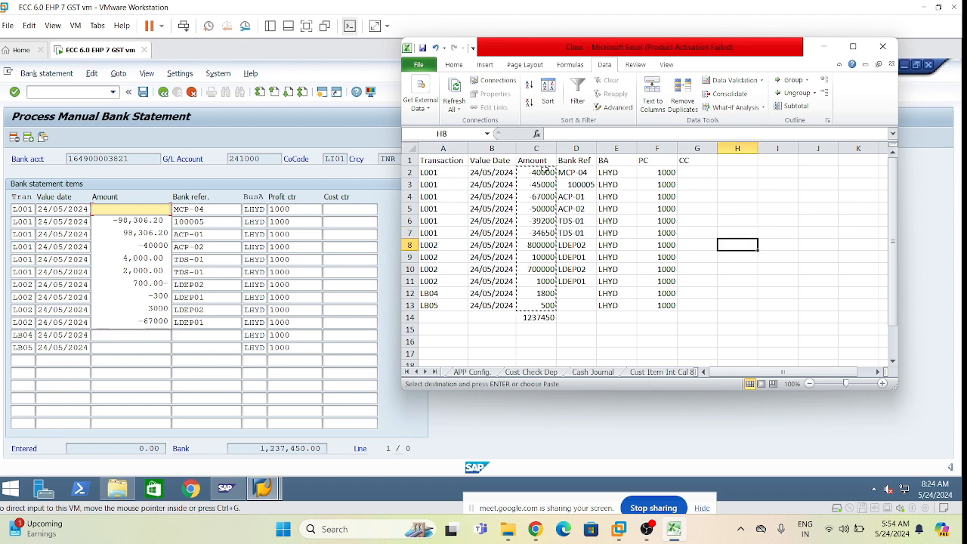
pyautogui.click(548, 176)
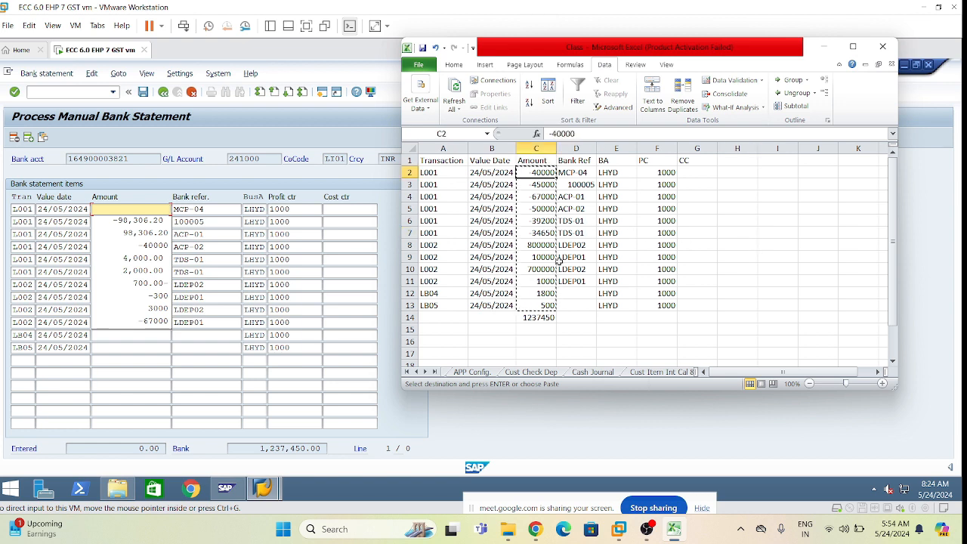
pyautogui.moveTo(547, 174); pyautogui.dragTo(546, 232)
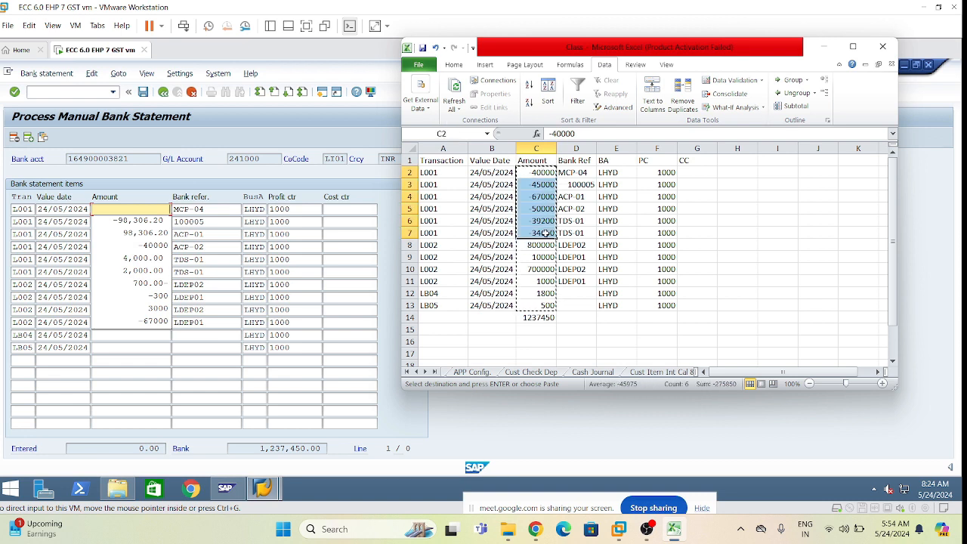
pyautogui.click(136, 247)
pyautogui.click(198, 360)
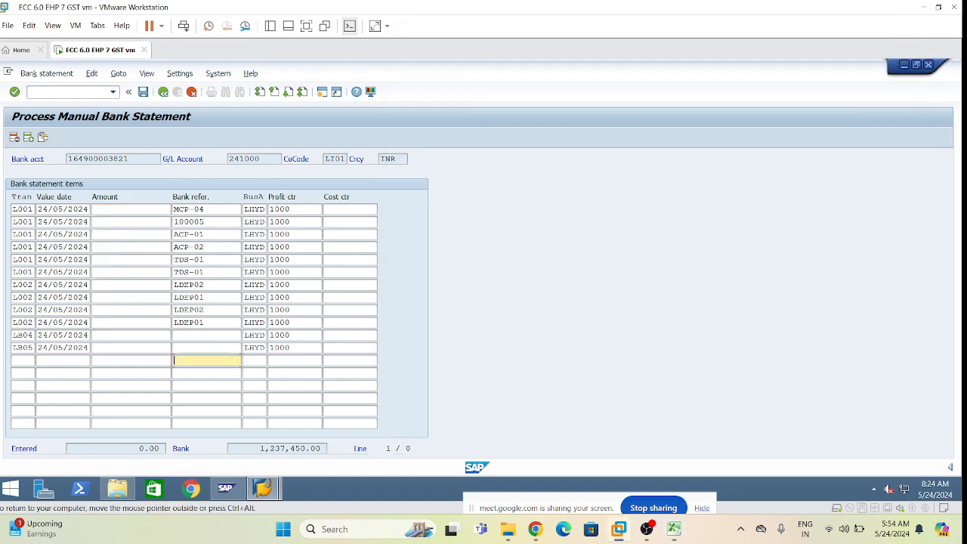
pyautogui.click(125, 209)
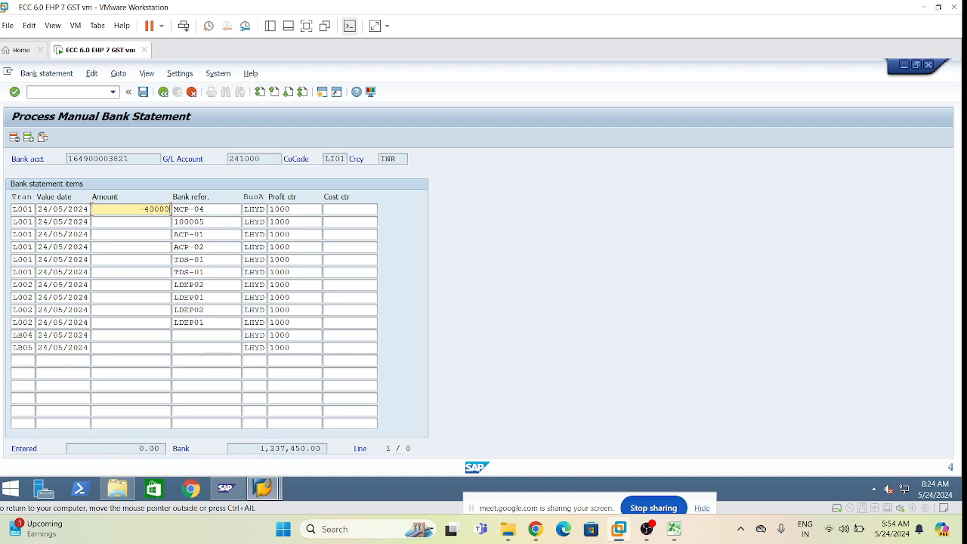
pyautogui.hotkey('ctrl', 'a')
pyautogui.press('Delete')
# - Copy the single amount -40000 from C2 in Excel into the first Amount line in SAP
pyautogui.click(673, 529)
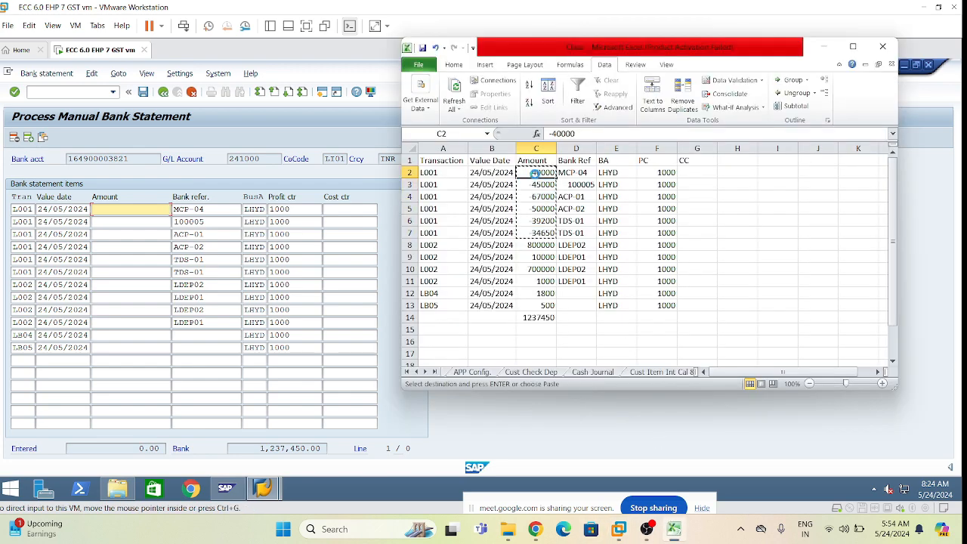
pyautogui.click(164, 209)
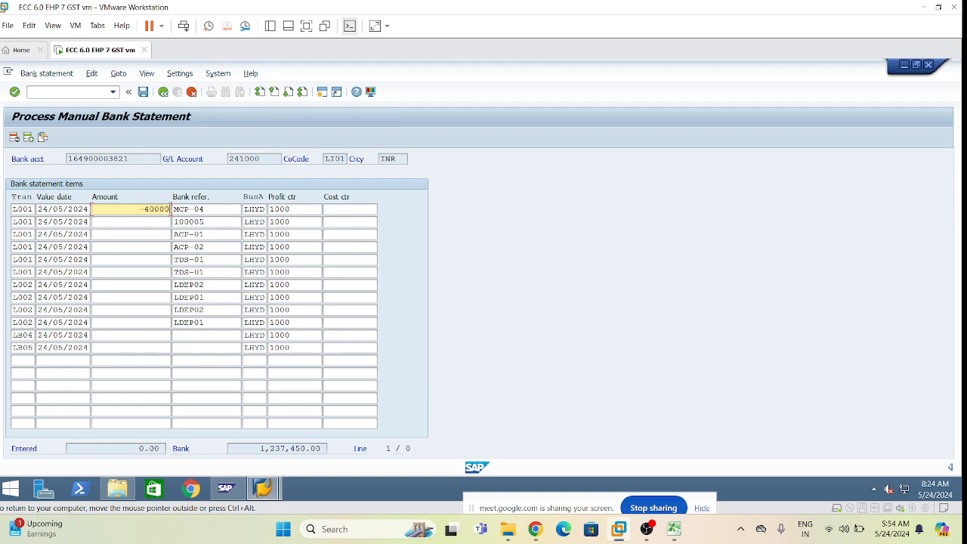
pyautogui.click(163, 222)
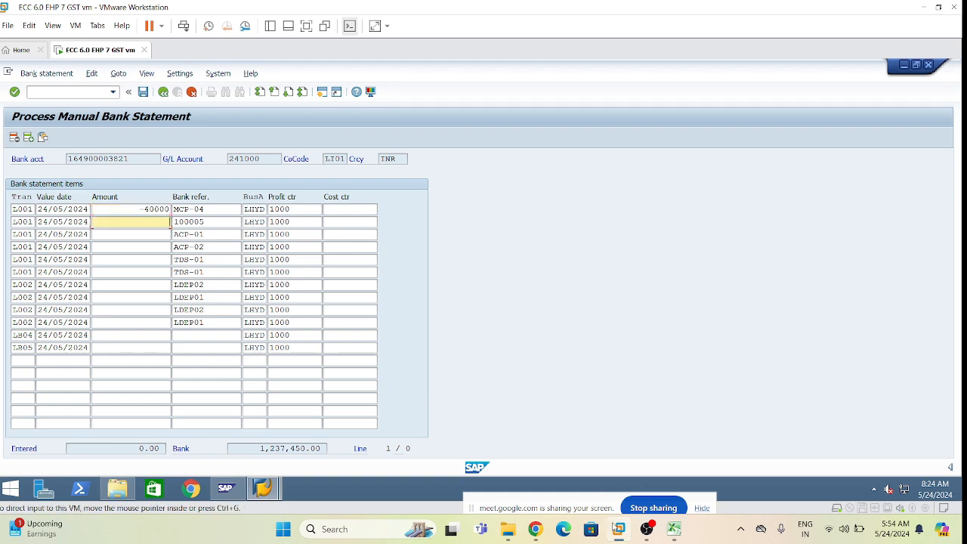
pyautogui.click(673, 530)
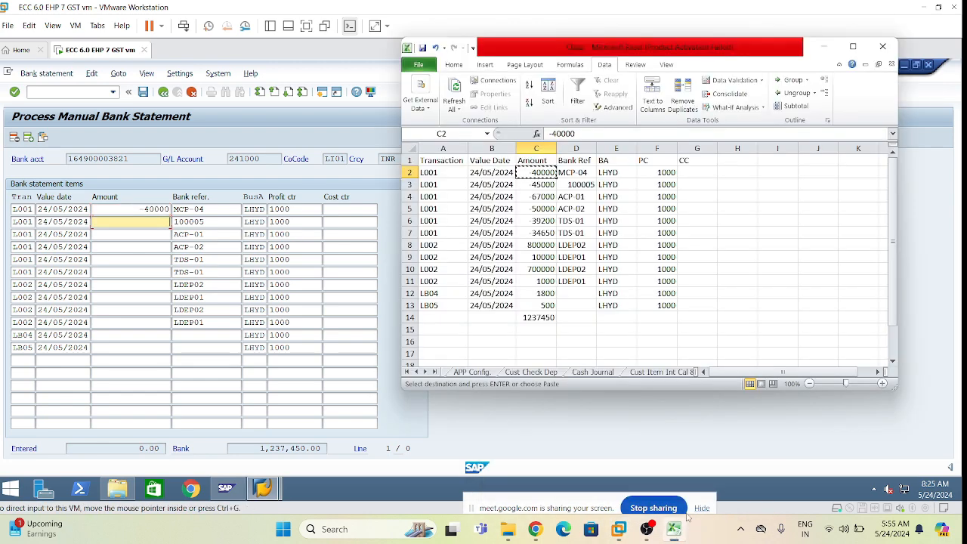
pyautogui.click(544, 184)
pyautogui.hotkey('ctrl', 'c')
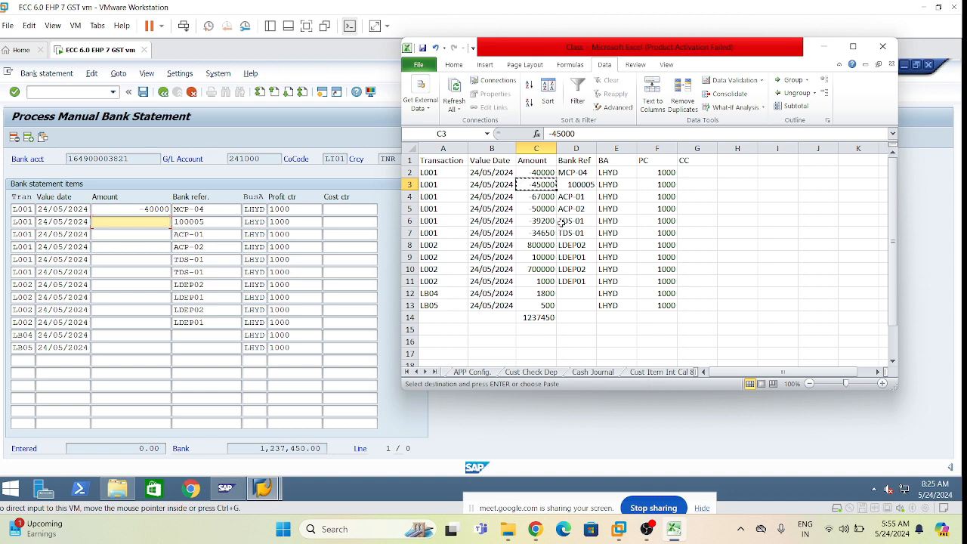
pyautogui.click(739, 239)
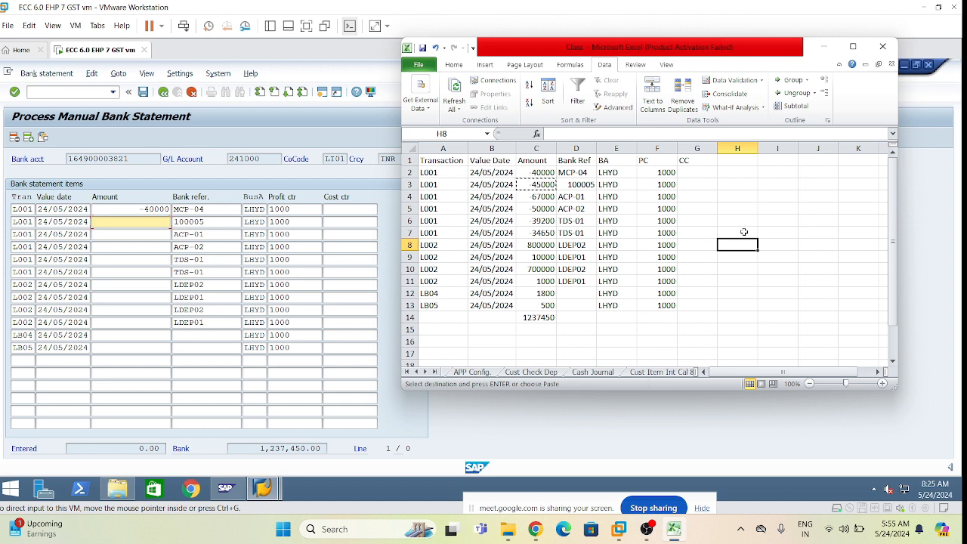
pyautogui.press('Escape')
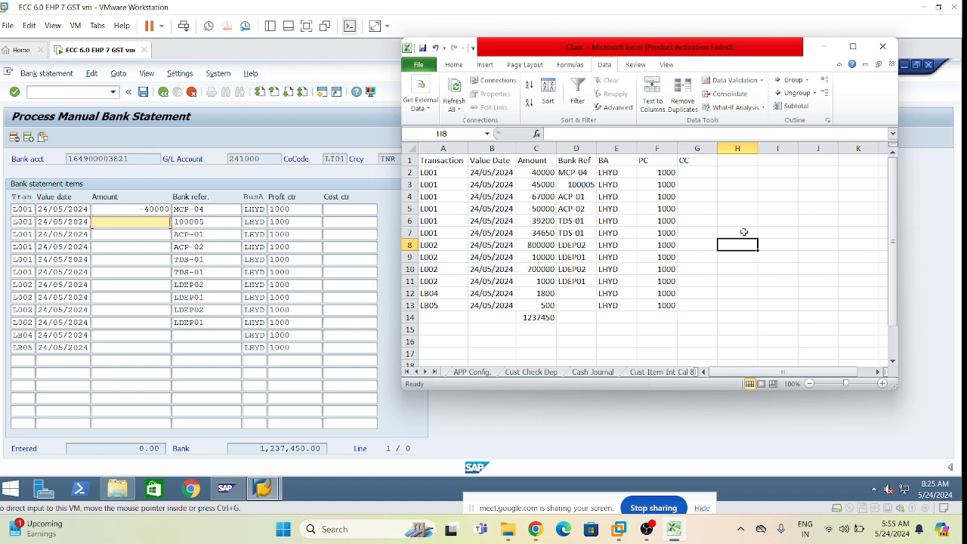
# - Format the amounts in C2:C13 of the Excel sheet as Number with 2 decimal places
pyautogui.moveTo(535, 172); pyautogui.dragTo(545, 305)
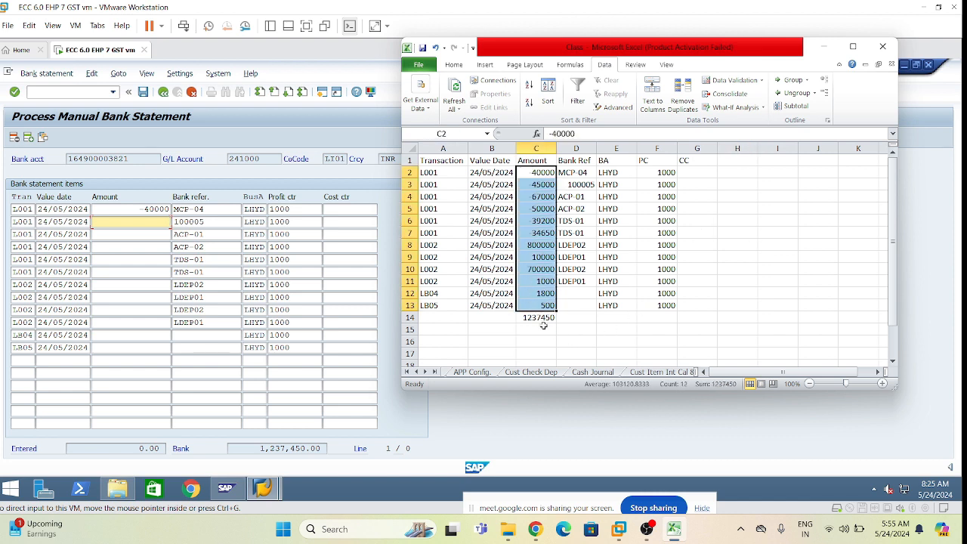
pyautogui.rightClick(529, 255)
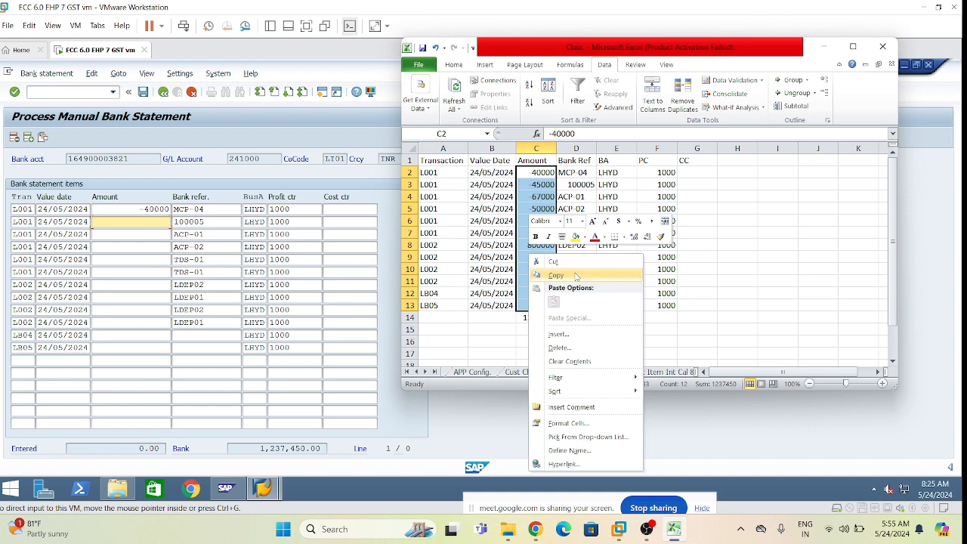
pyautogui.click(618, 428)
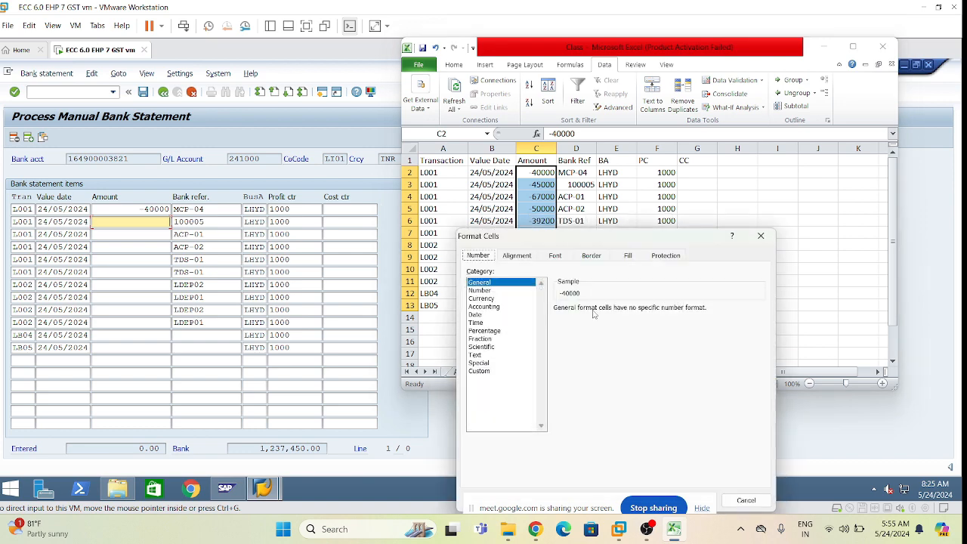
pyautogui.click(492, 292)
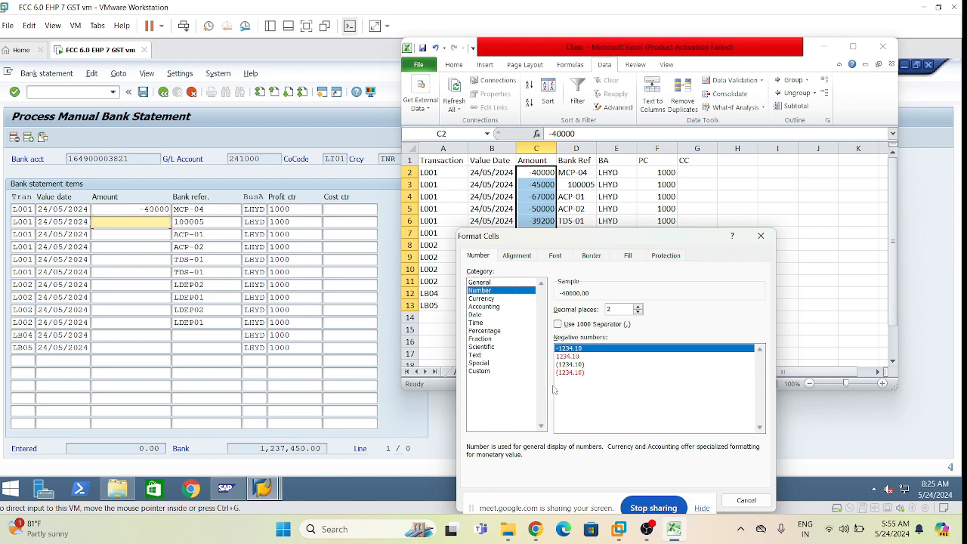
pyautogui.press('Return')
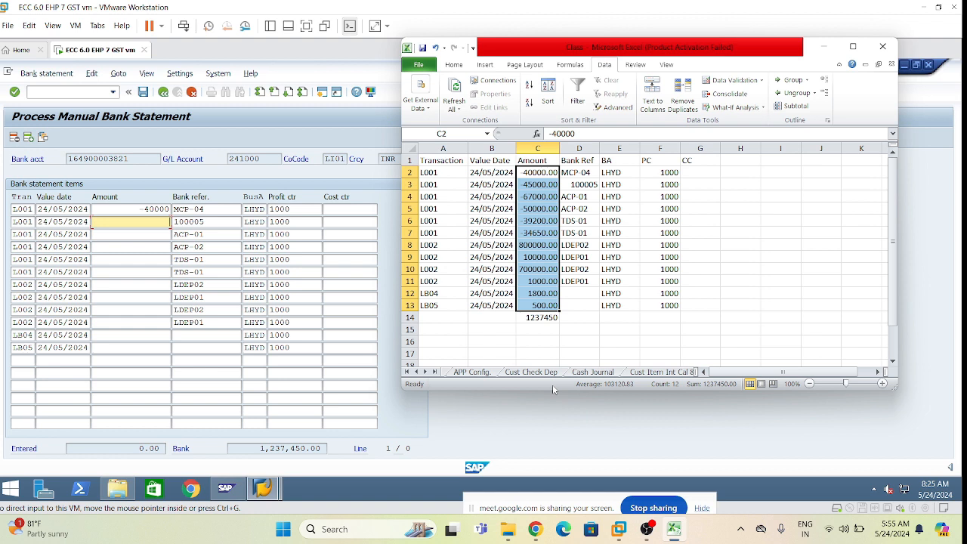
# - Copy the reformatted amounts in C2:C13, try pasting them over the first Amount entry in SAP, and clear that entry
pyautogui.hotkey('ctrl', 'c')
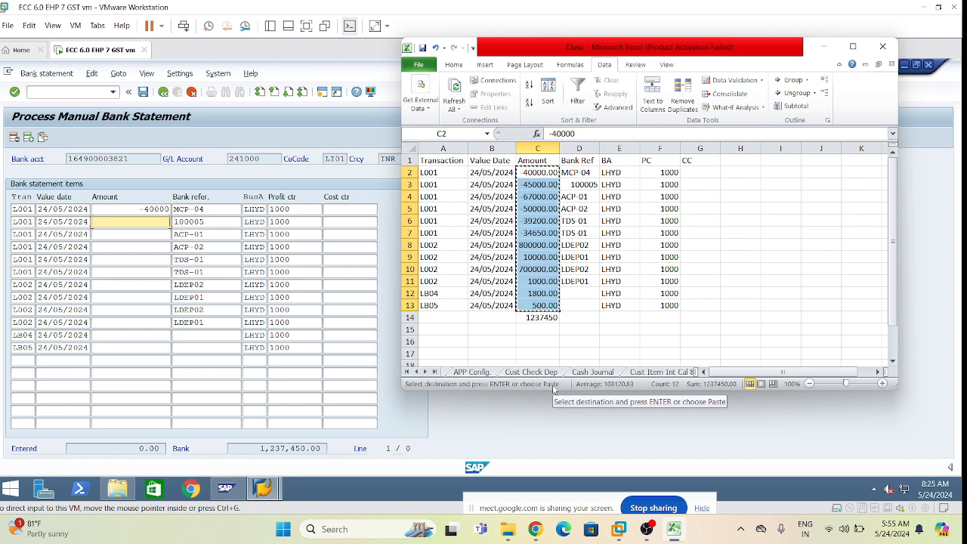
pyautogui.click(140, 209)
pyautogui.doubleClick(147, 209)
pyautogui.moveTo(155, 210); pyautogui.dragTo(185, 205)
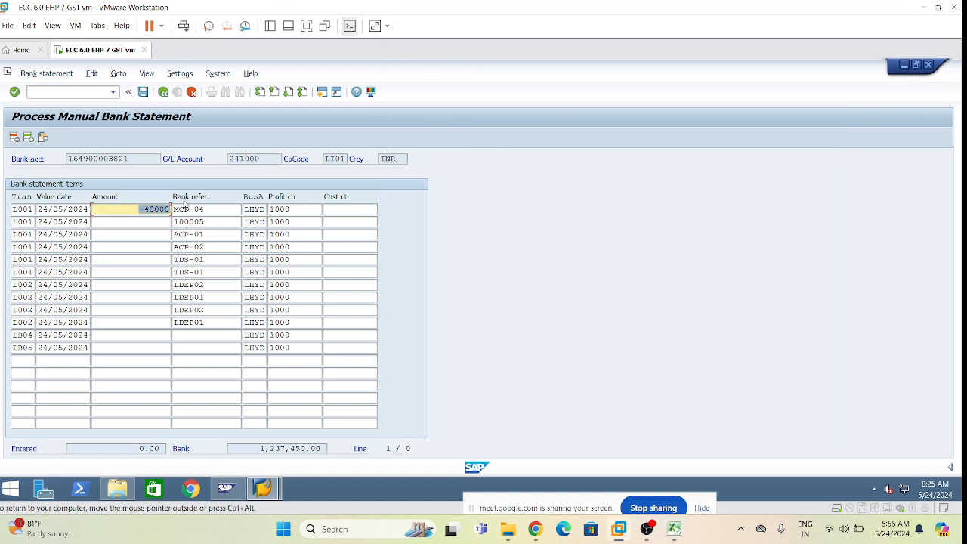
pyautogui.press('Delete')
pyautogui.hotkey('ctrl', 'v')
pyautogui.hotkey('ctrl', 'alt')
pyautogui.hotkey('alt', 'Tab')
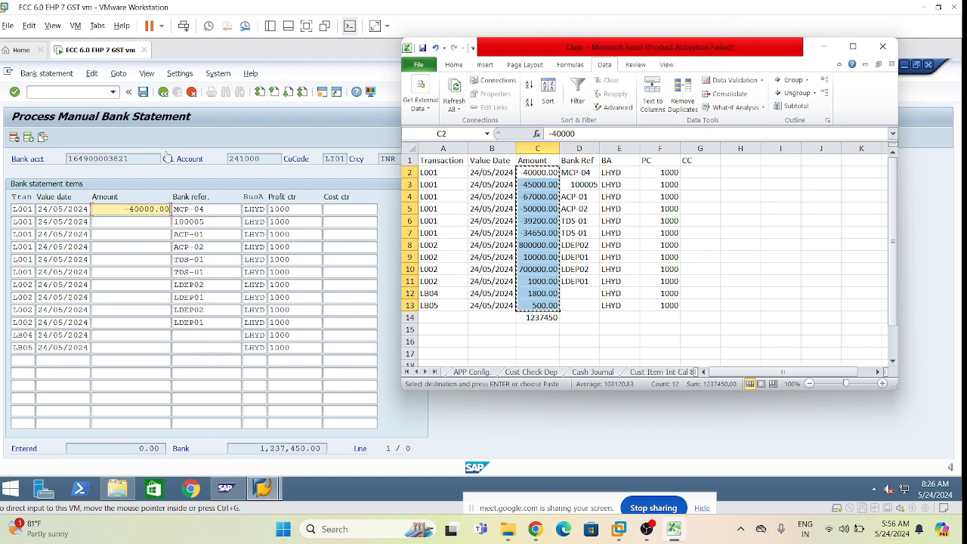
pyautogui.click(130, 213)
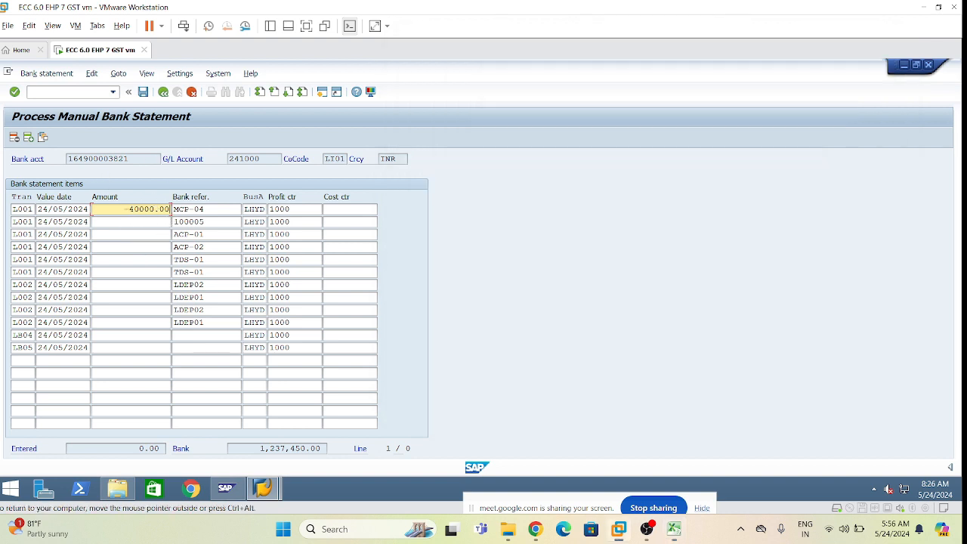
pyautogui.hotkey('ctrl', 'a')
pyautogui.press('Delete')
# - Validate the statement items in SAP with the first Amount line left empty
pyautogui.press('Return')
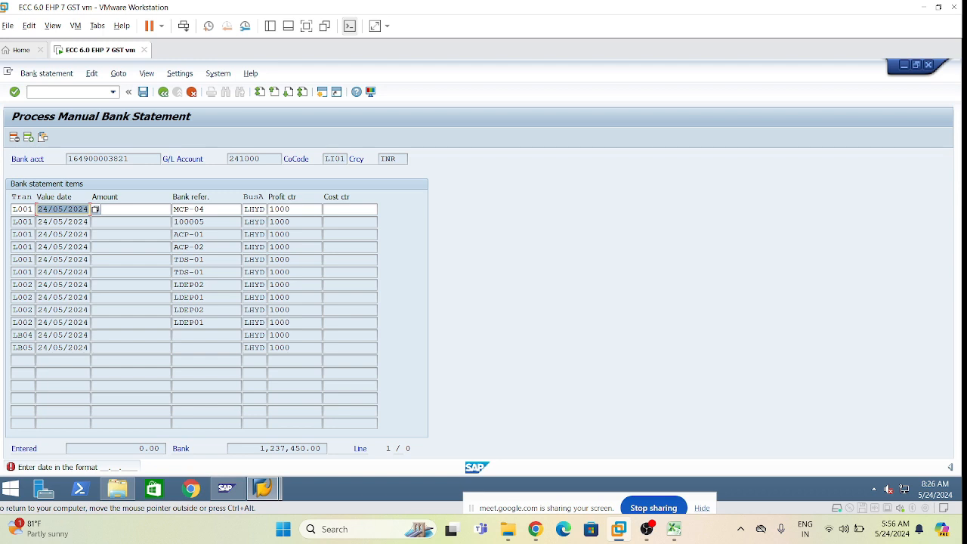
pyautogui.click(95, 209)
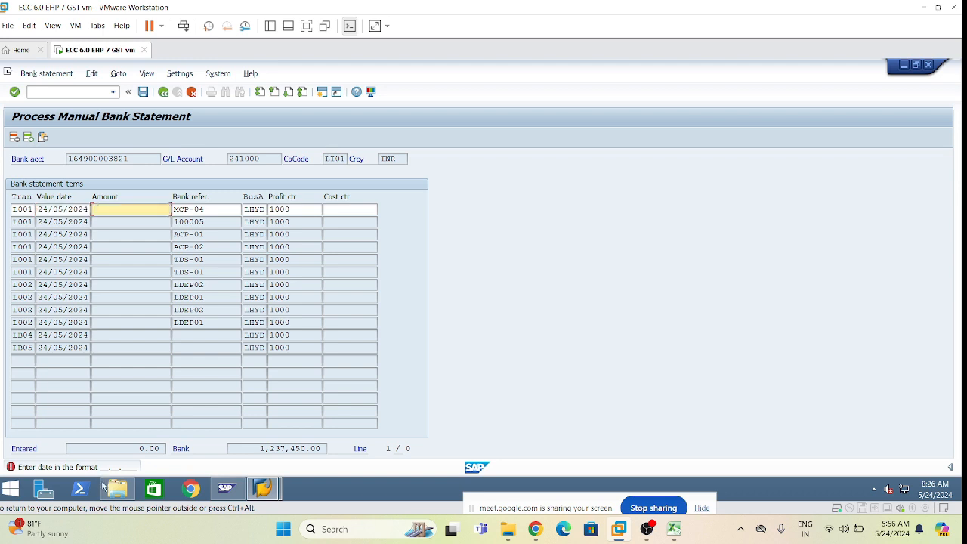
pyautogui.press('Return')
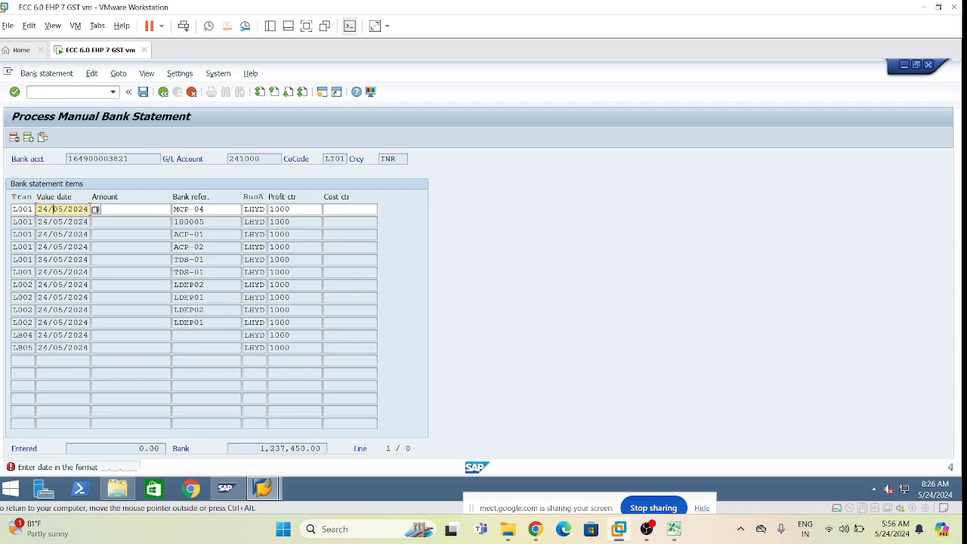
# - Set the first statement line's value date to 24.05.2024 with the calendar and validate the line in the maximized SAP window
pyautogui.click(50, 209)
pyautogui.press('Delete')
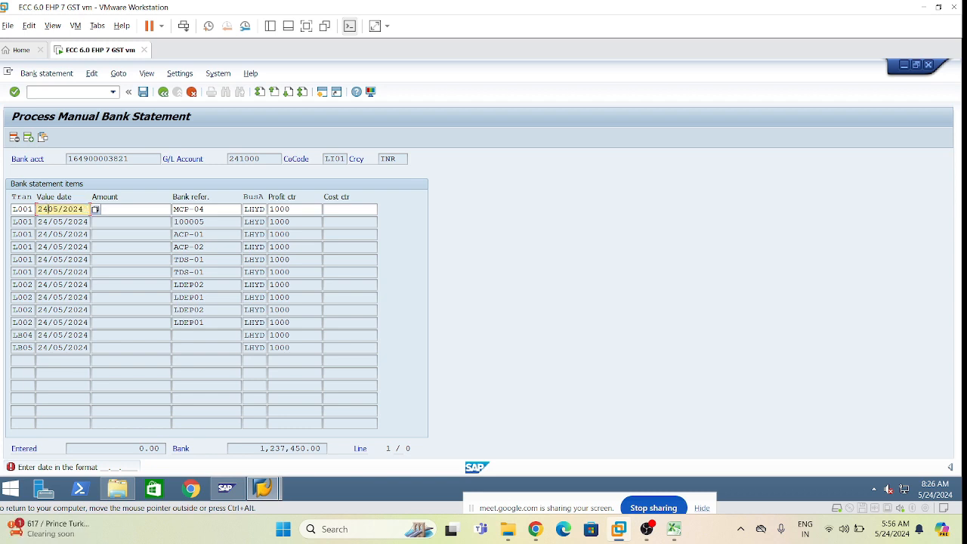
pyautogui.press('BackSpace')
pyautogui.press('BackSpace')
pyautogui.write('20')
pyautogui.click(96, 211)
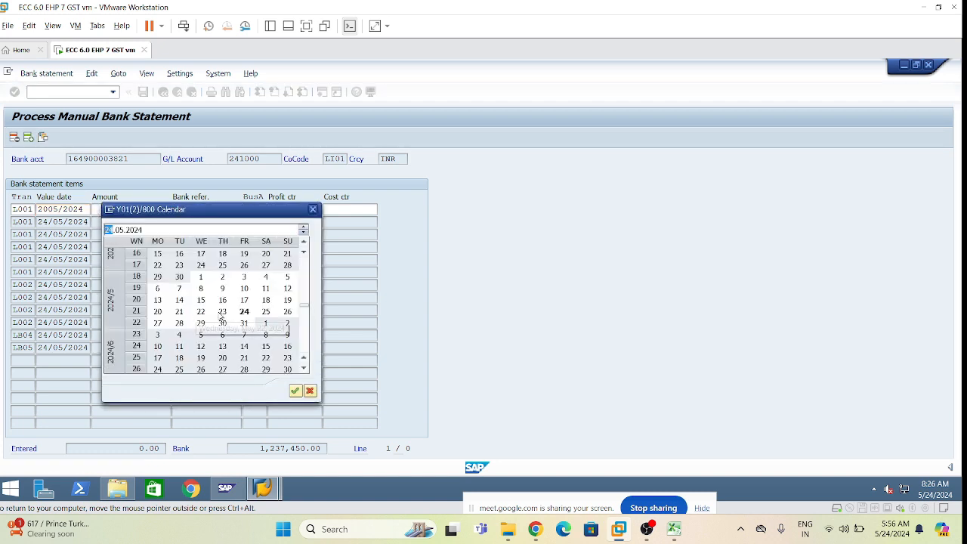
pyautogui.doubleClick(244, 311)
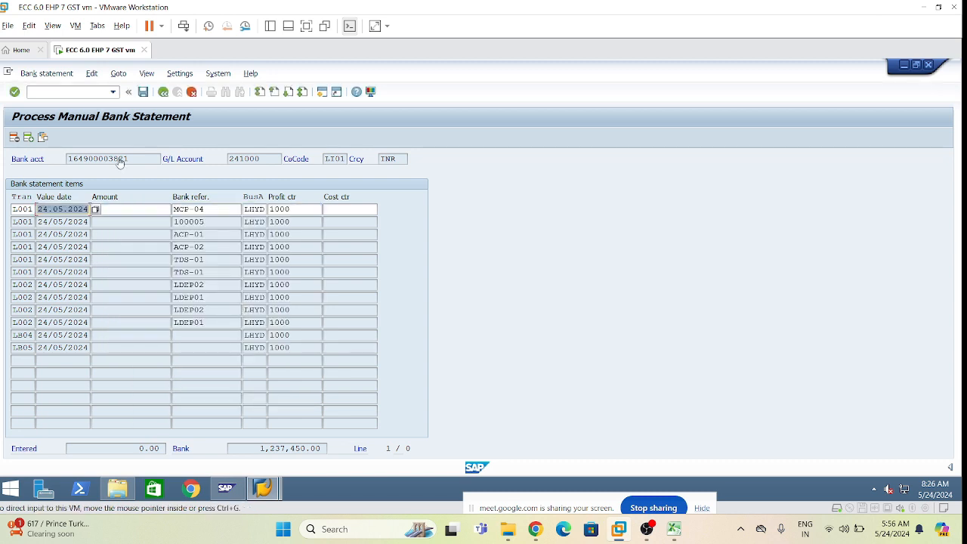
pyautogui.click(152, 211)
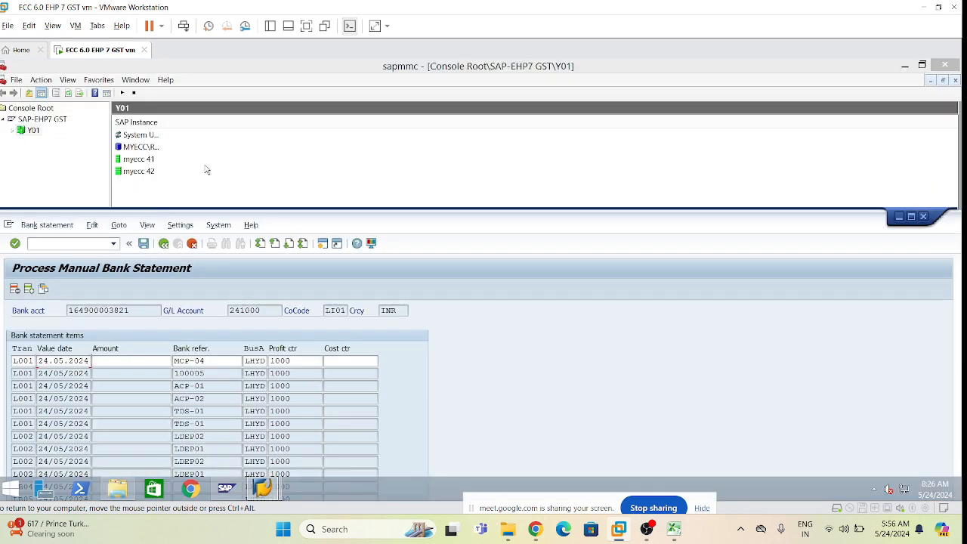
pyautogui.click(913, 218)
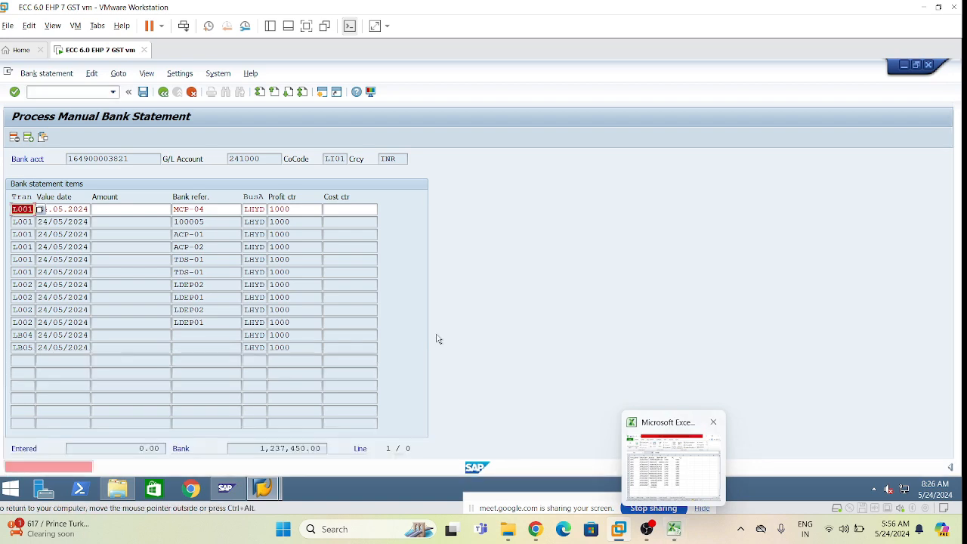
# - Enter -40000 as the amount of the first statement line, MCP-04, in SAP and validate the line
pyautogui.click(675, 529)
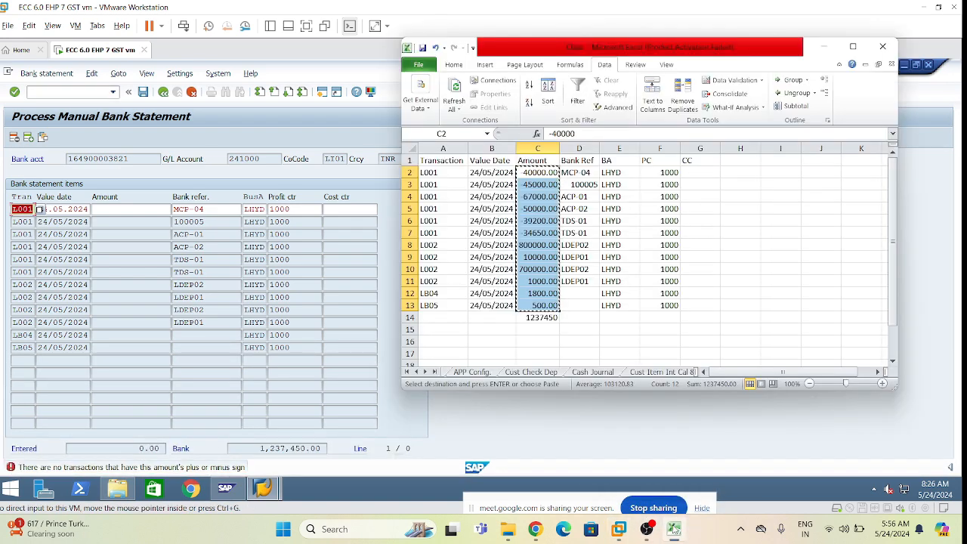
pyautogui.click(674, 529)
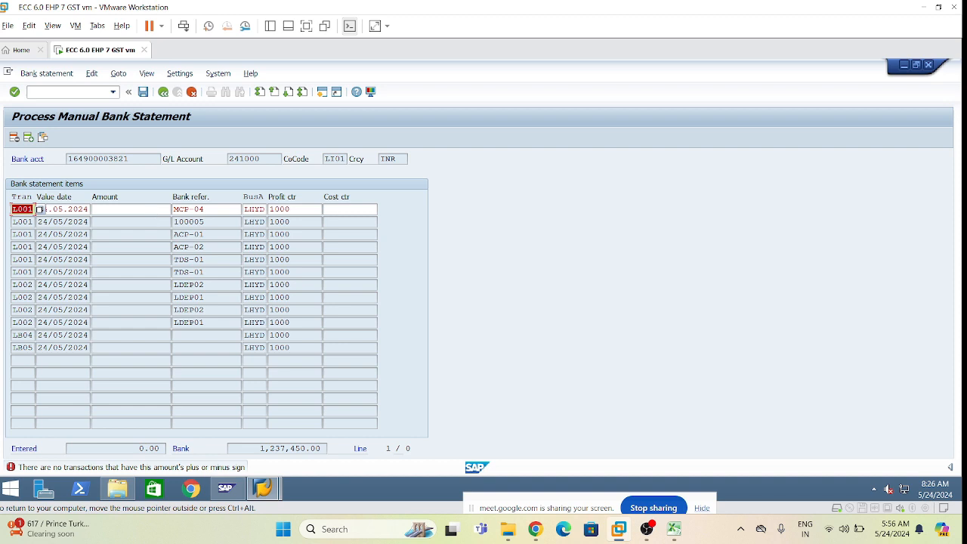
pyautogui.click(72, 212)
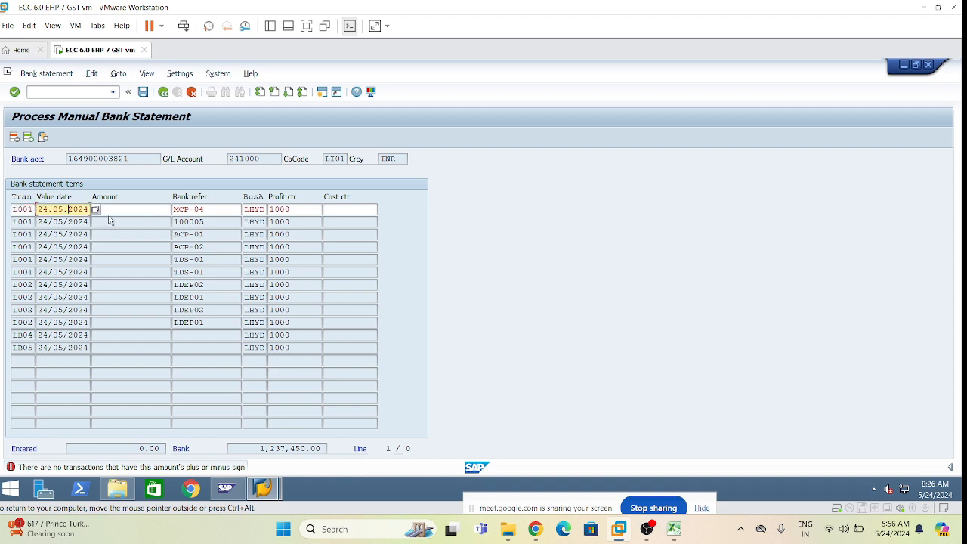
pyautogui.click(225, 488)
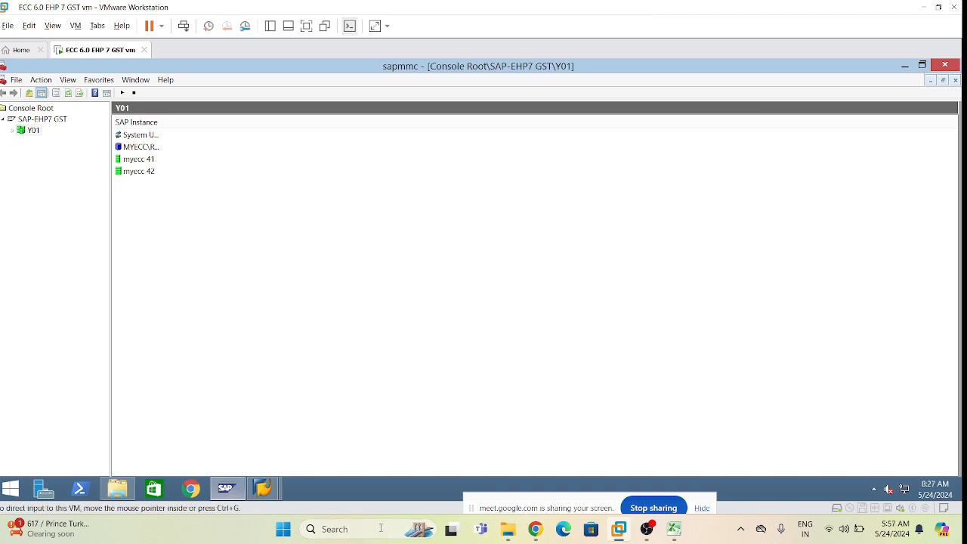
pyautogui.moveTo(266, 490)
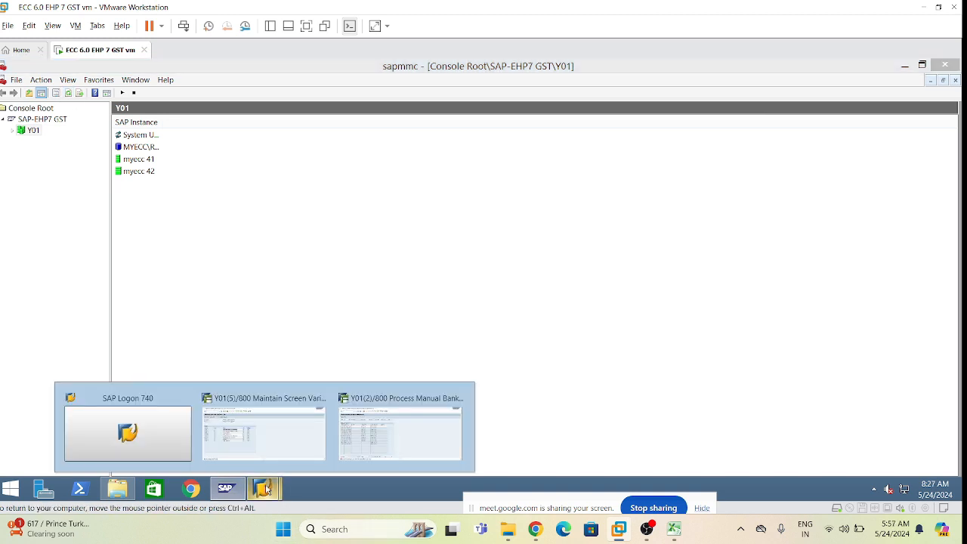
pyautogui.click(378, 430)
pyautogui.click(95, 210)
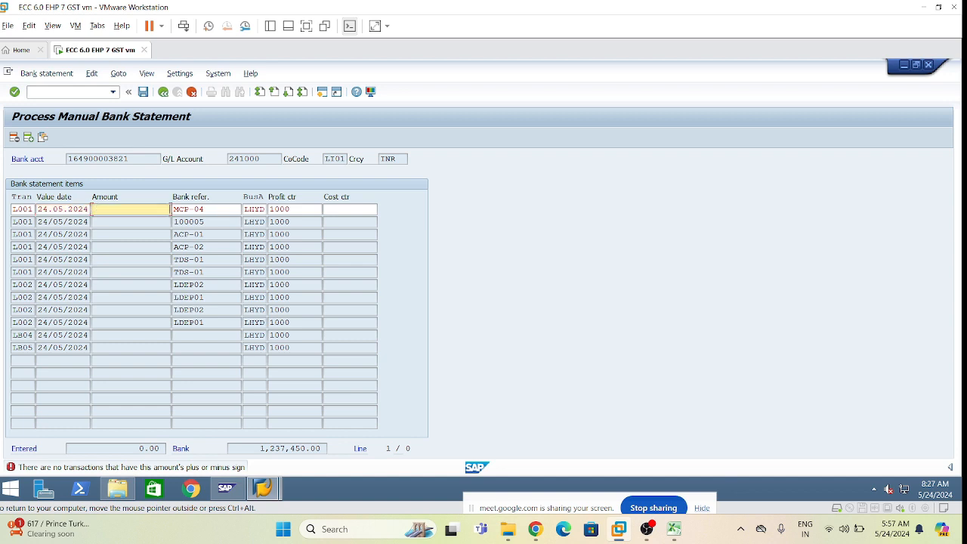
pyautogui.write('40000')
pyautogui.press('Return')
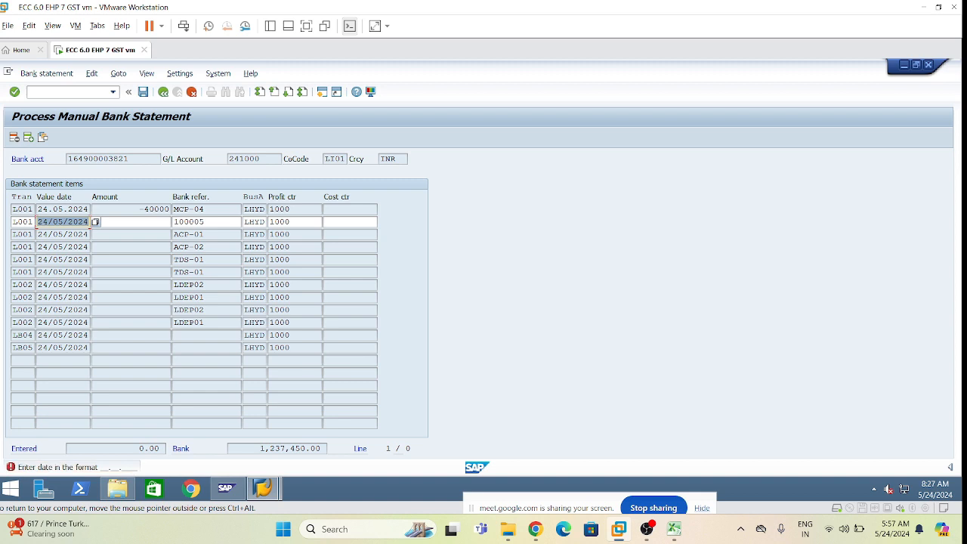
# - Set the second statement line, 100005, to value date 24.05.2024 and amount -45000, checking the Excel amounts, and validate it
pyautogui.moveTo(38, 209); pyautogui.dragTo(89, 222)
pyautogui.click(88, 209)
pyautogui.hotkey('ctrl', 'v')
pyautogui.click(95, 222)
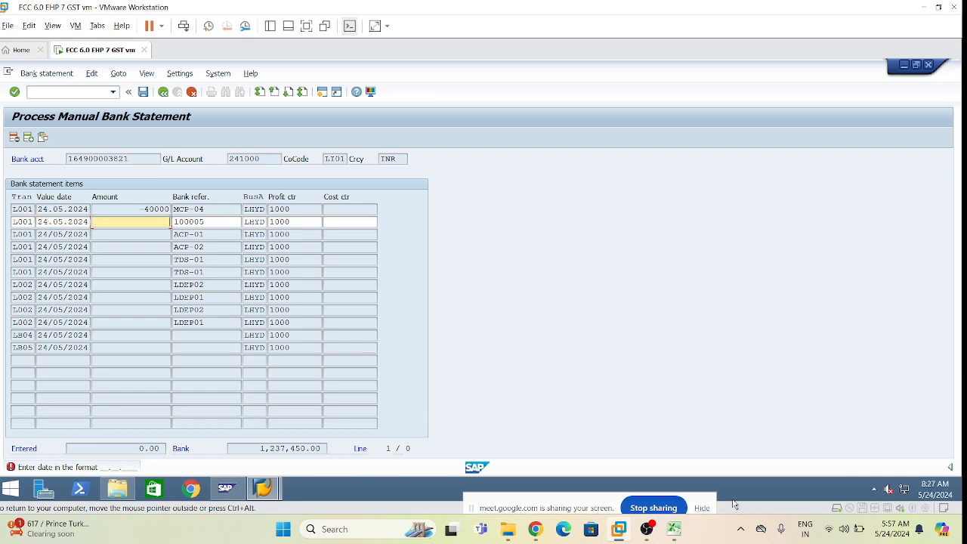
pyautogui.click(674, 529)
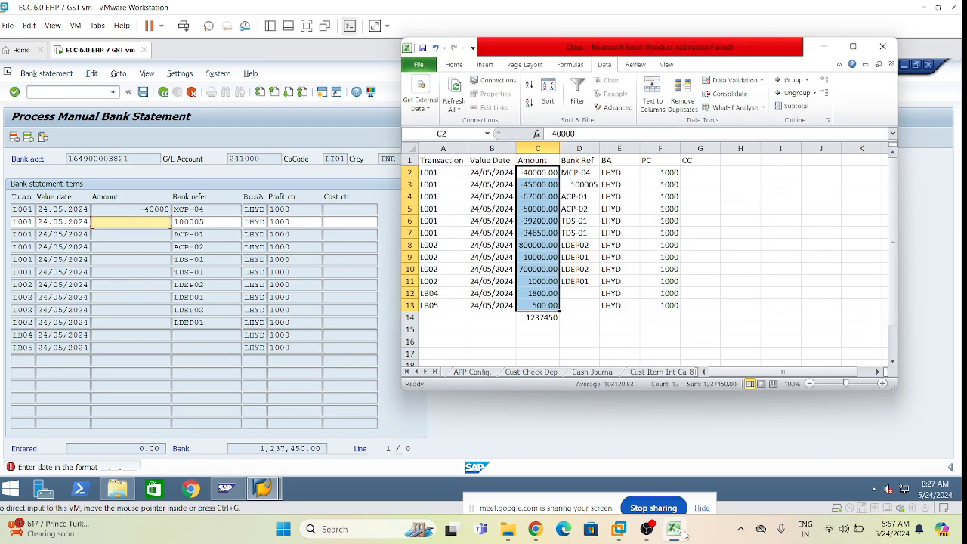
pyautogui.click(688, 535)
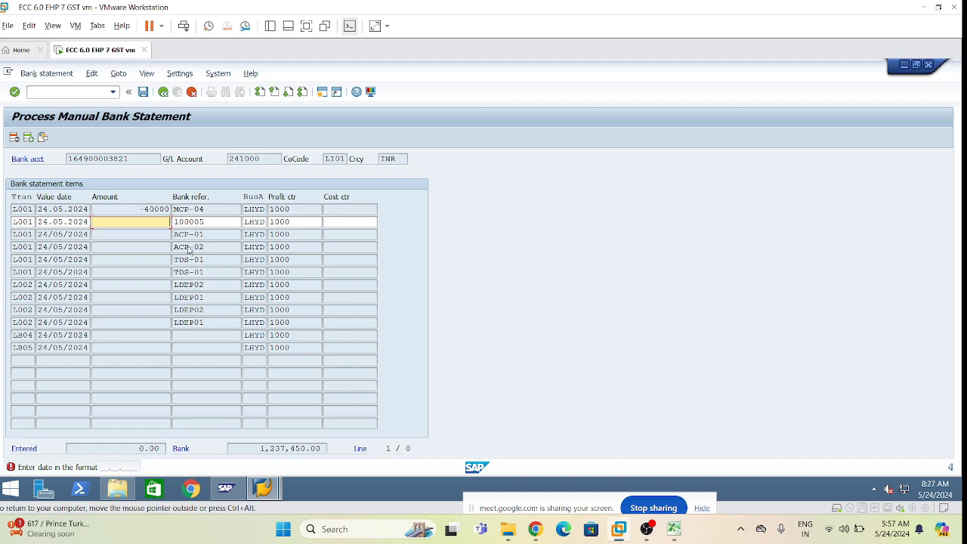
pyautogui.write('-45000')
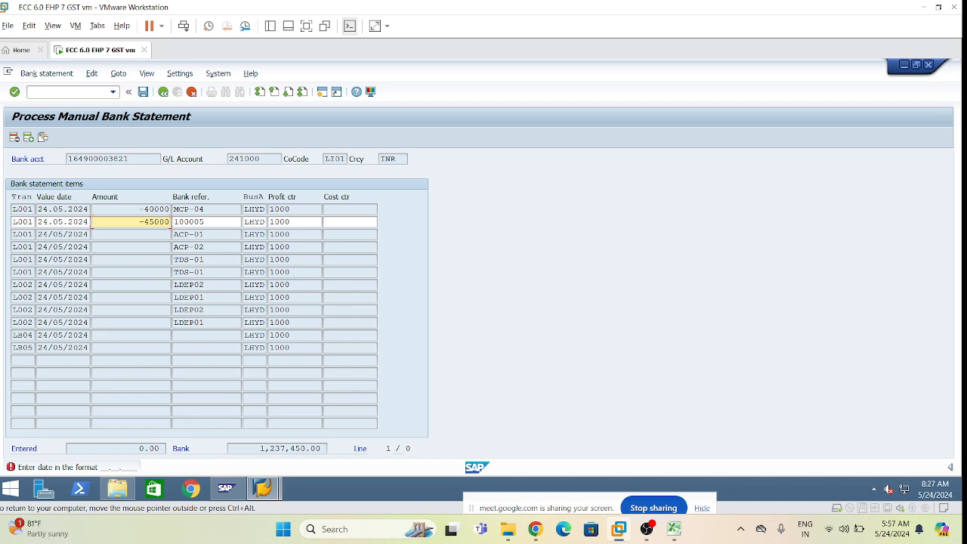
pyautogui.press('Return')
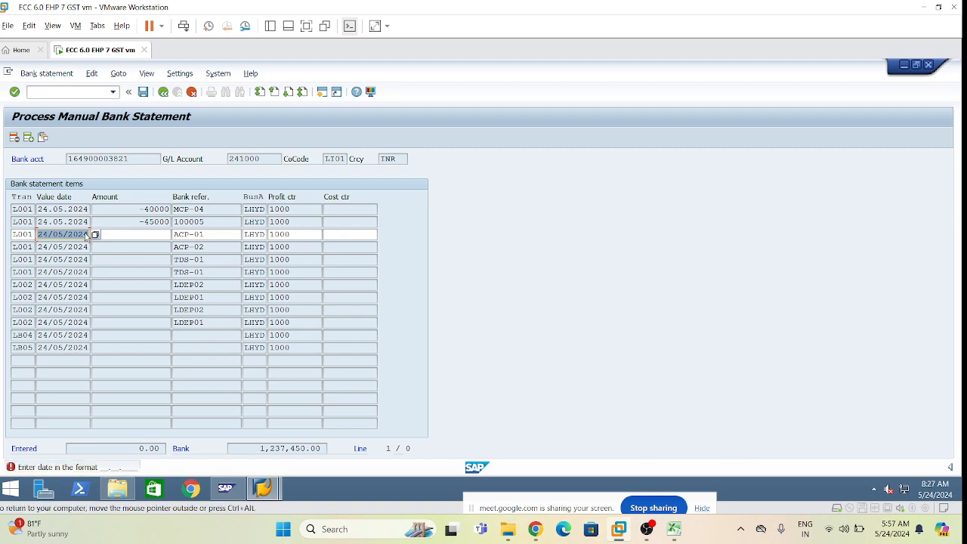
# - Set the ACP-01 line's value date to 24.05.2024 and its amount from Excel to -67000, and validate the line
pyautogui.write('24.05.2024')
pyautogui.moveTo(634, 532)
pyautogui.click(674, 529)
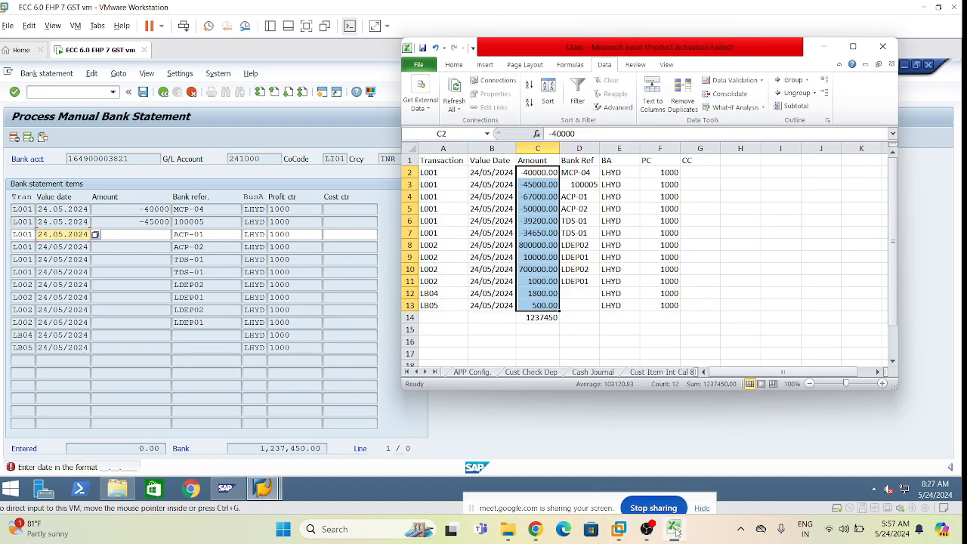
pyautogui.click(677, 530)
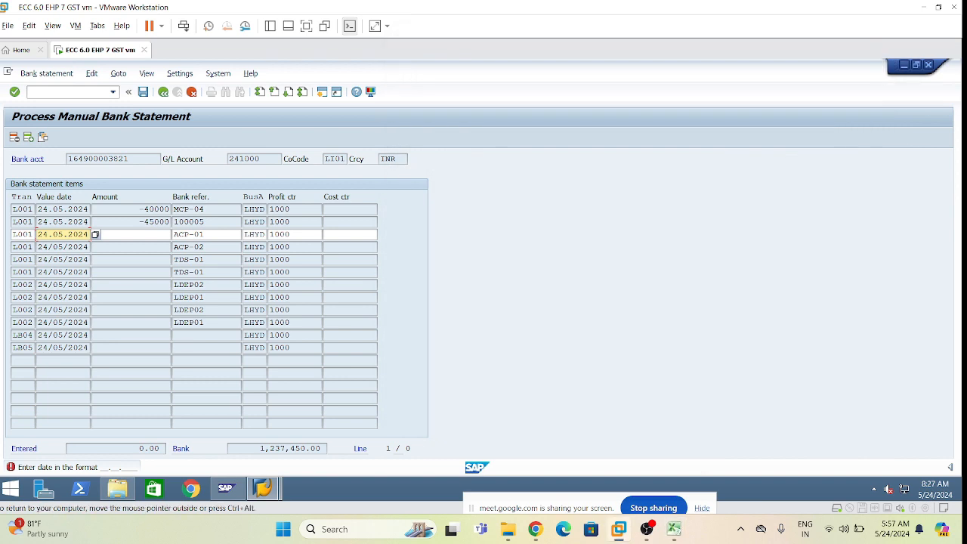
pyautogui.press('Tab')
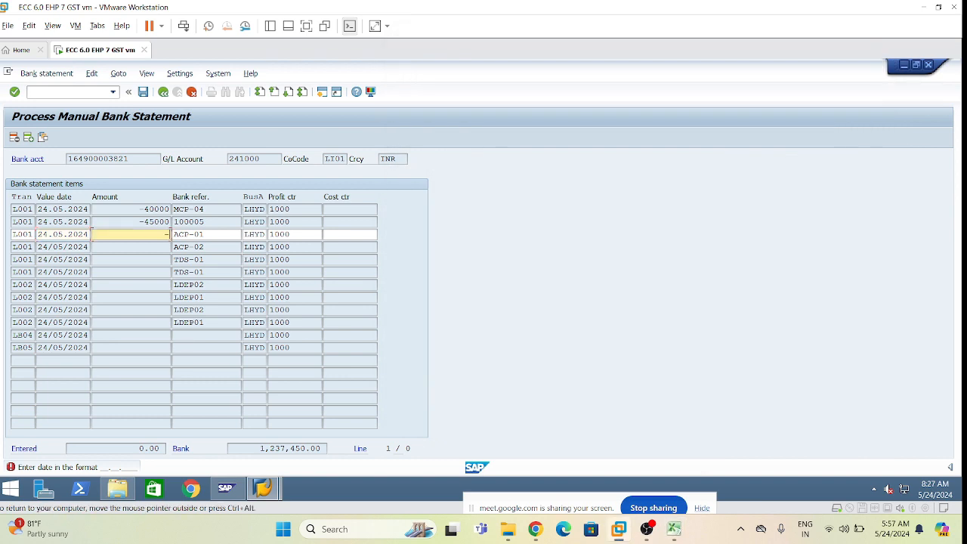
pyautogui.write('-67000')
pyautogui.press('Return')
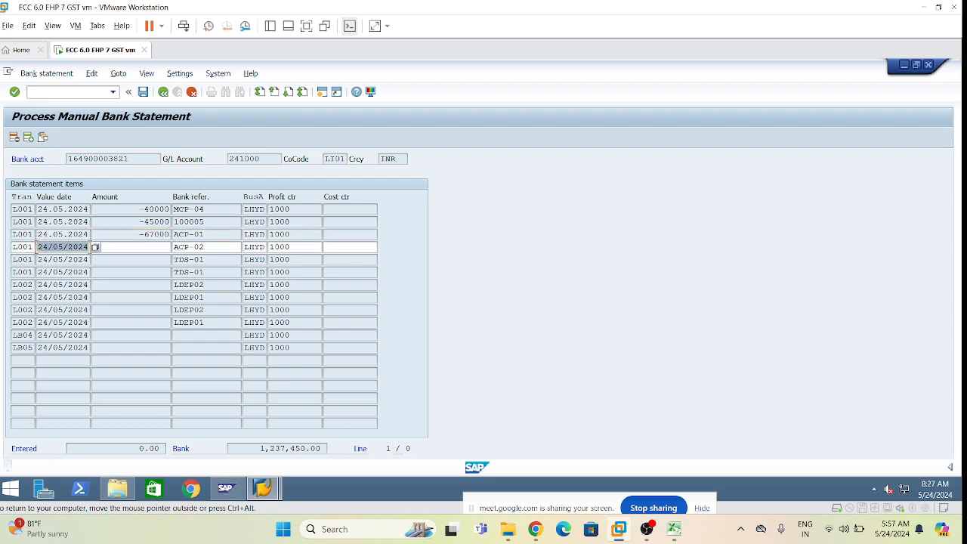
# - Set the ACP-02 line's value date to 24.05.2024 and its amount from Excel to -50000, and validate the line
pyautogui.write('24.05.2024')
pyautogui.press('Tab')
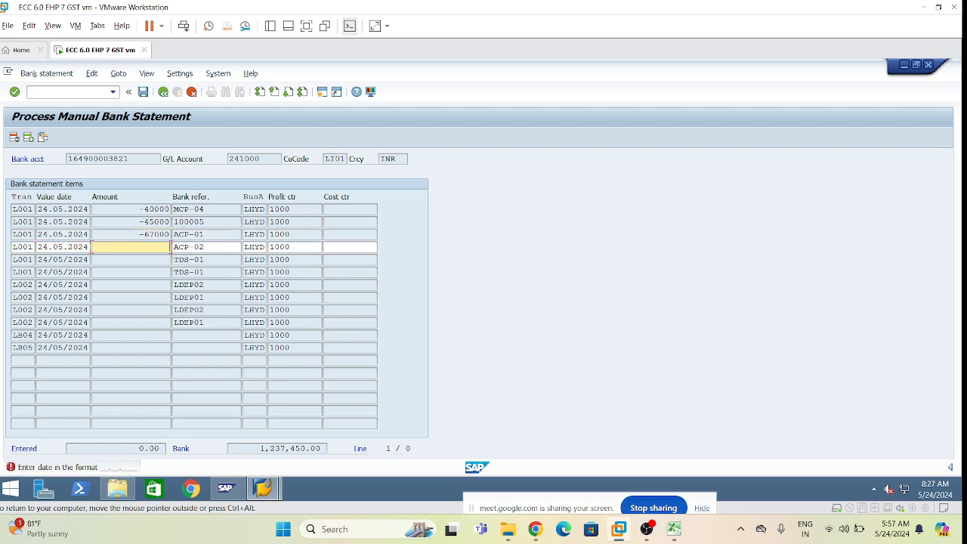
pyautogui.click(674, 529)
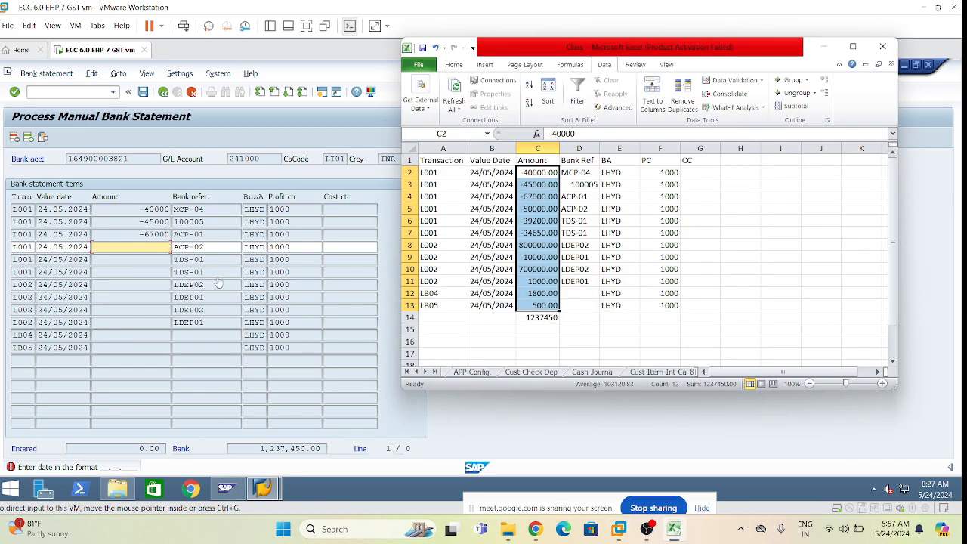
pyautogui.click(147, 250)
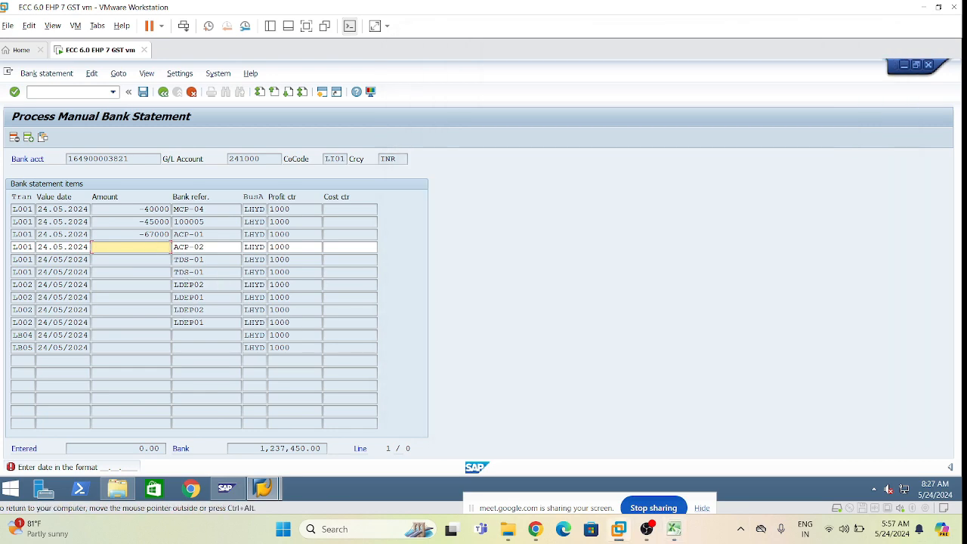
pyautogui.write('-50000')
pyautogui.press('Return')
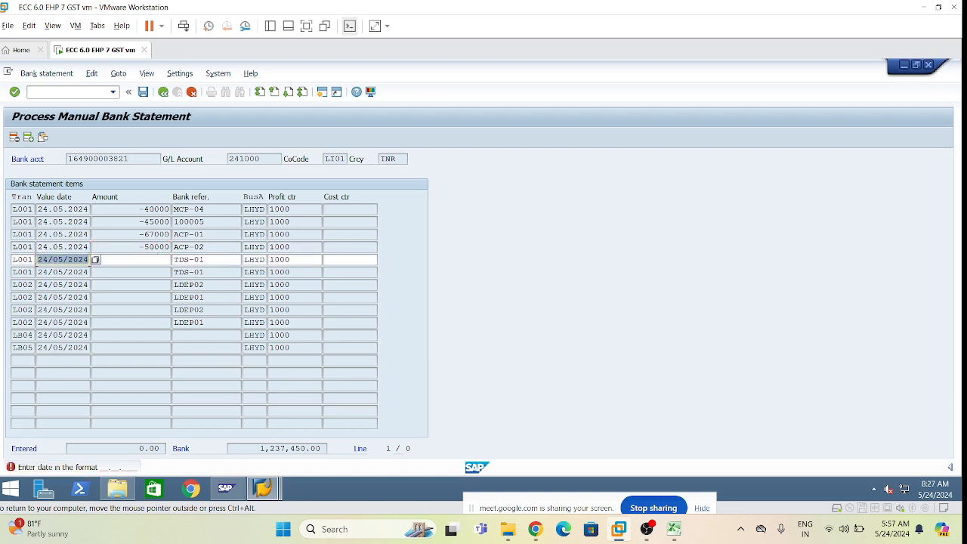
# - Set the first TDS-01 line's value date to 24.05.2024 and its amount from Excel to -39200, and validate the line
pyautogui.write('24.05.2024')
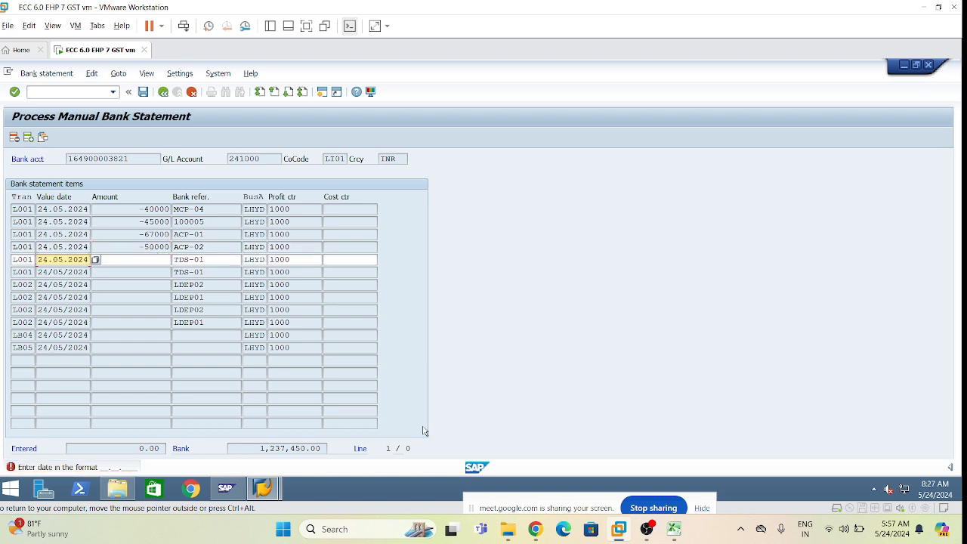
pyautogui.click(674, 530)
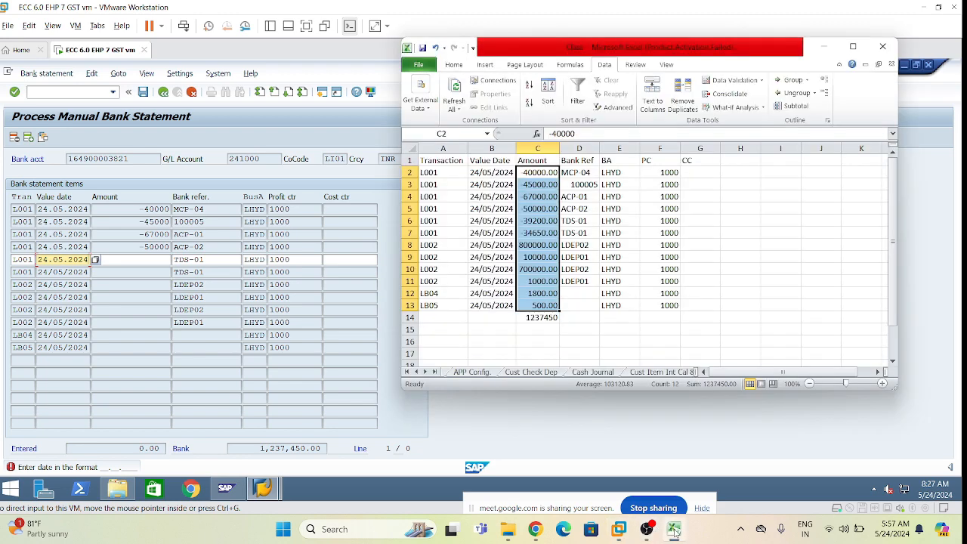
pyautogui.click(674, 530)
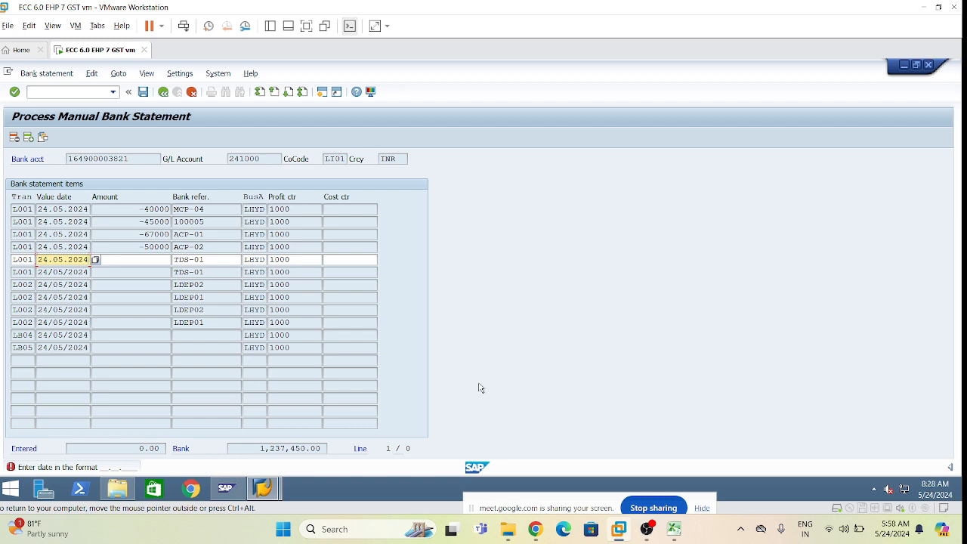
pyautogui.press('Tab')
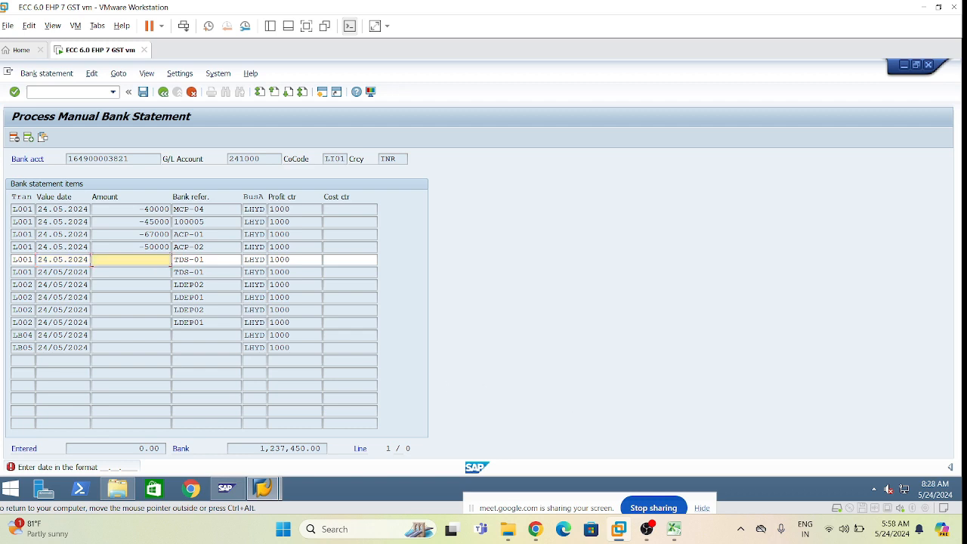
pyautogui.write('-392000')
pyautogui.press('BackSpace')
pyautogui.press('Return')
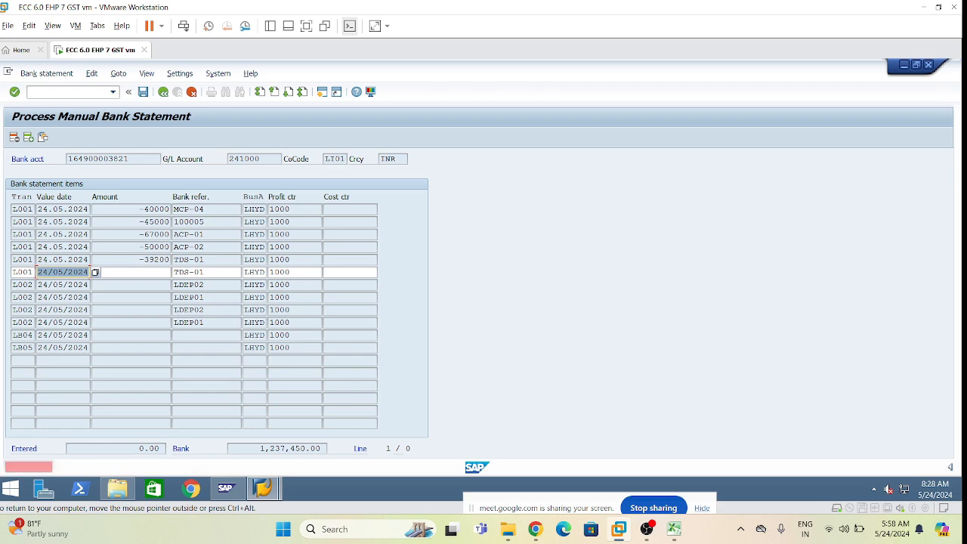
# - Set the second TDS-01 line's value date to 24.05.2024 and its amount from Excel to -34650, and validate the line
pyautogui.write('24.05.2024')
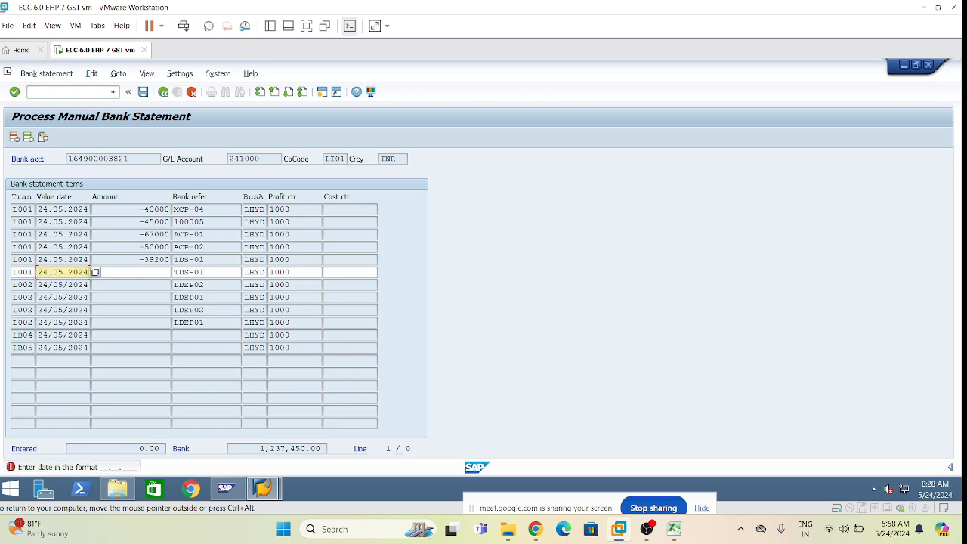
pyautogui.click(674, 529)
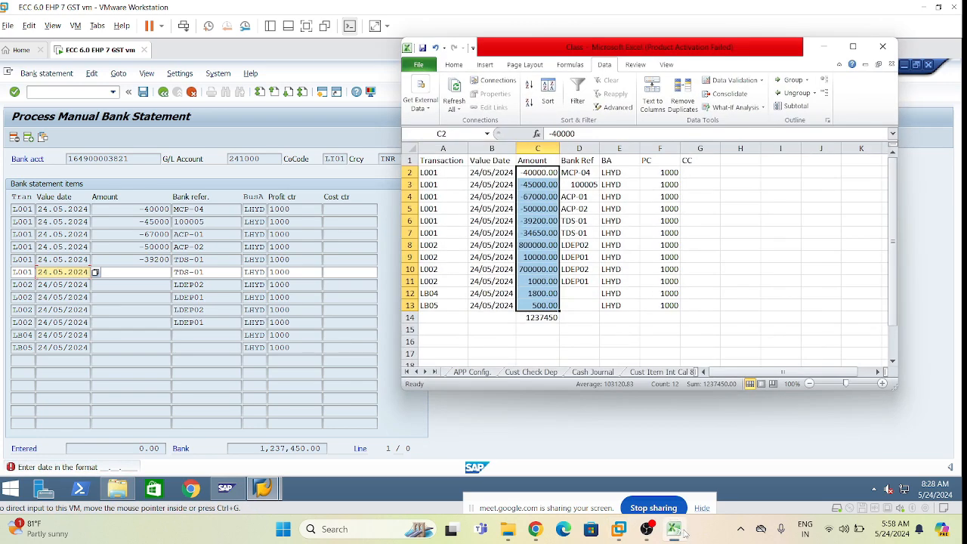
pyautogui.click(622, 532)
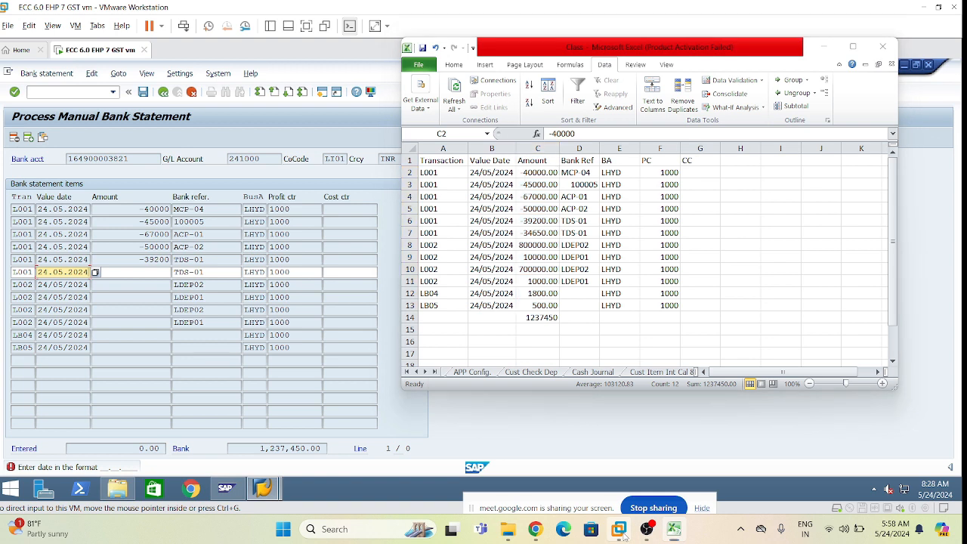
pyautogui.click(152, 274)
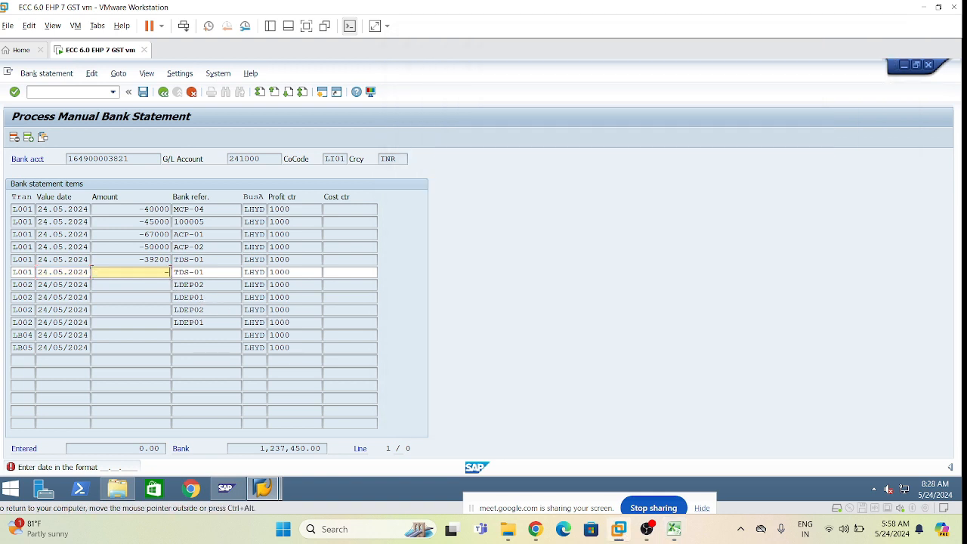
pyautogui.write('-34650')
pyautogui.press('Return')
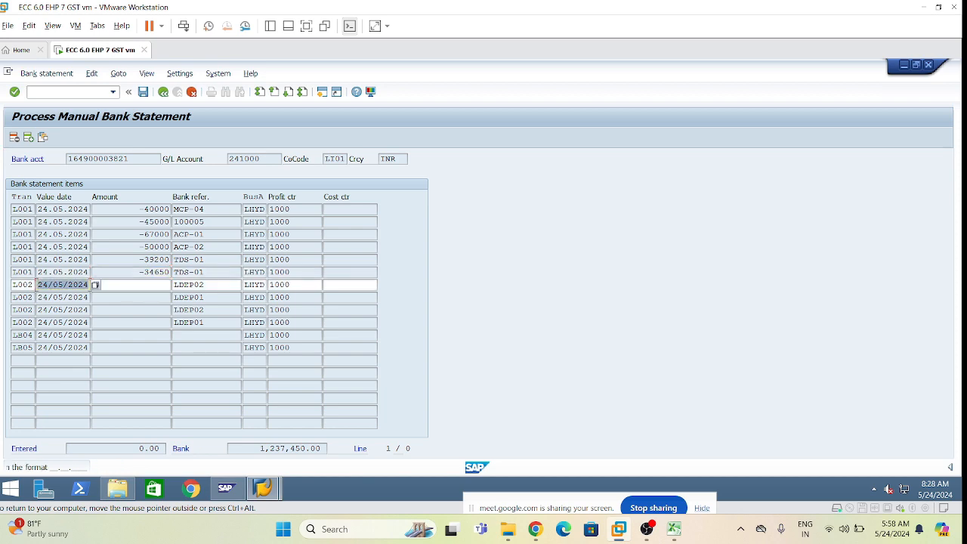
# - Set the first LDEP02 line's value date to 24.05.2024 and copy the amounts in C8:C13 from the Excel sheet
pyautogui.write('24.05.2024')
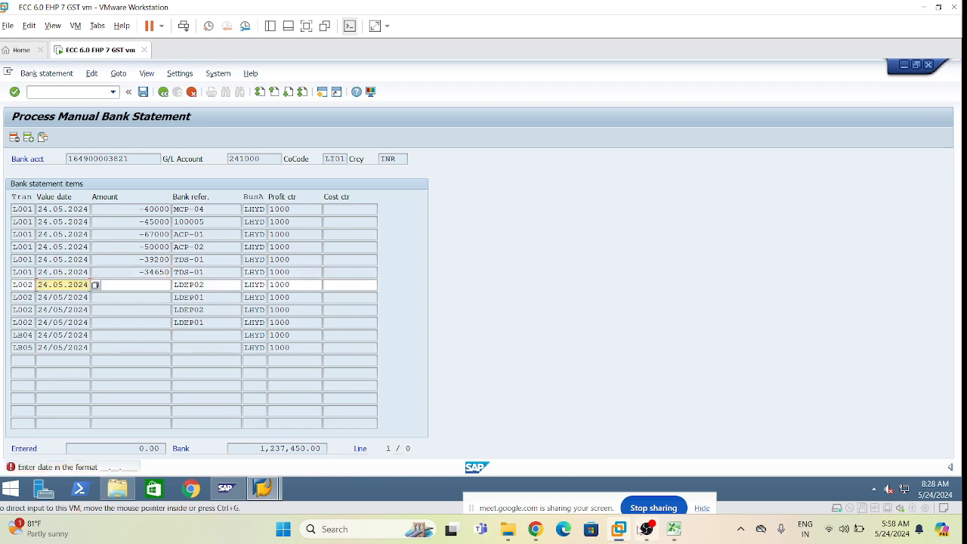
pyautogui.click(674, 532)
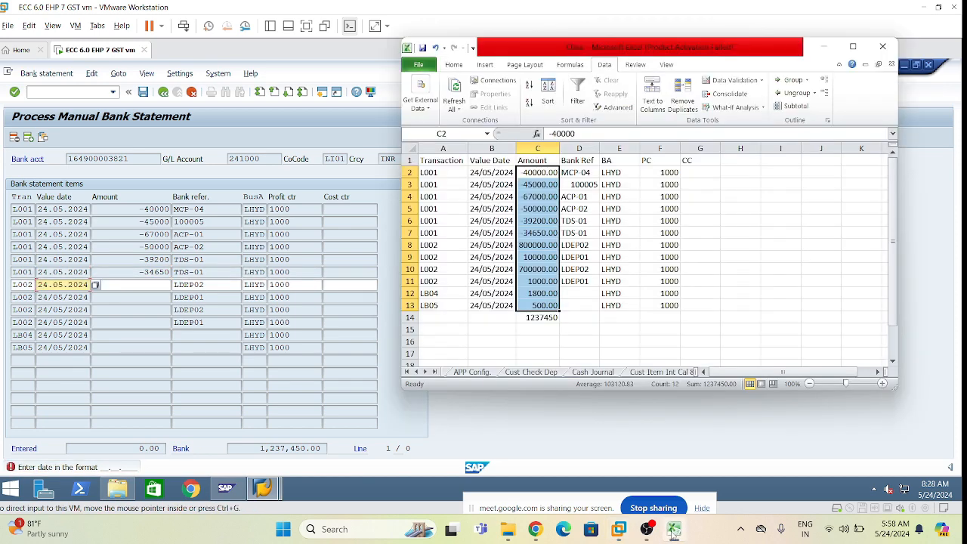
pyautogui.click(620, 530)
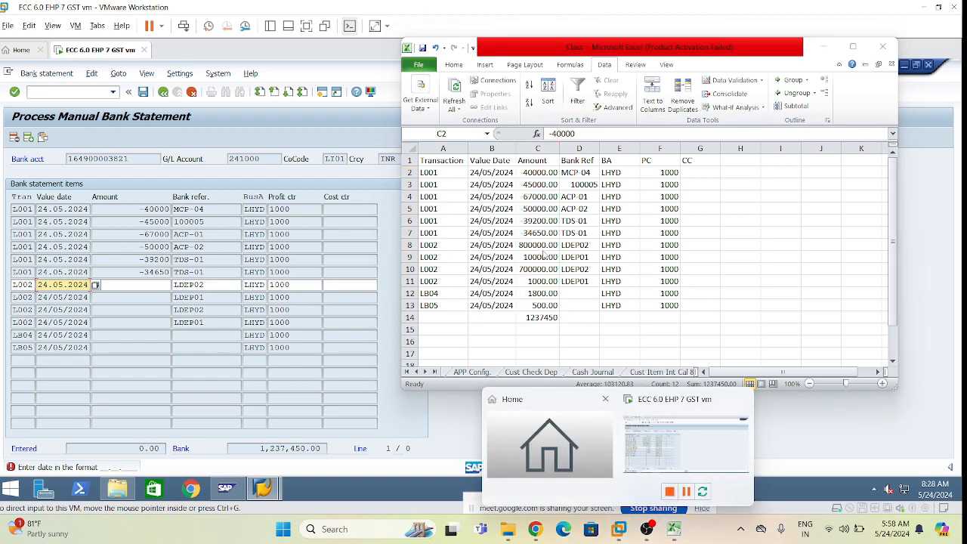
pyautogui.click(536, 247)
pyautogui.click(536, 247)
pyautogui.moveTo(536, 247); pyautogui.dragTo(545, 306)
pyautogui.hotkey('ctrl', 'c')
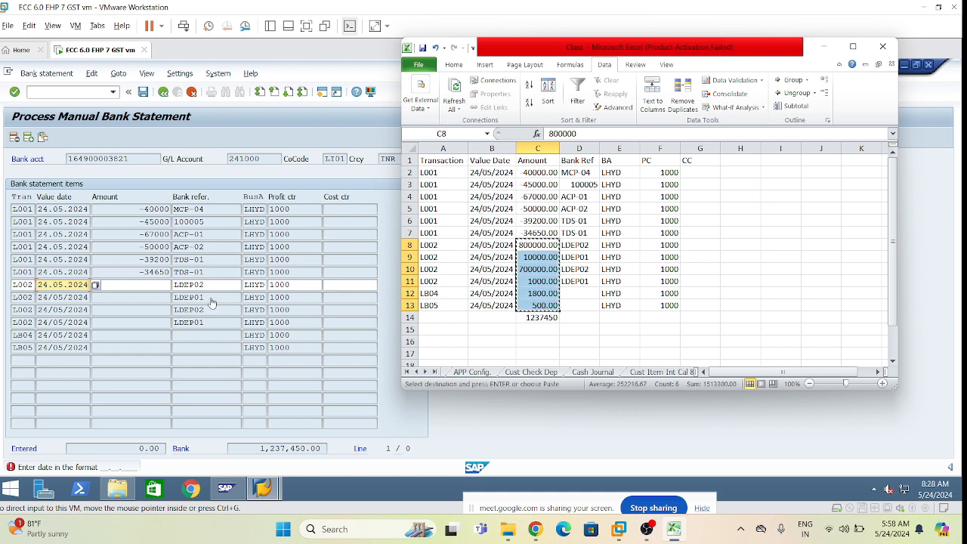
# - Re-enter L002 as the first LDEP02 line's transaction, set its amount to 800000, and validate the line
pyautogui.click(144, 285)
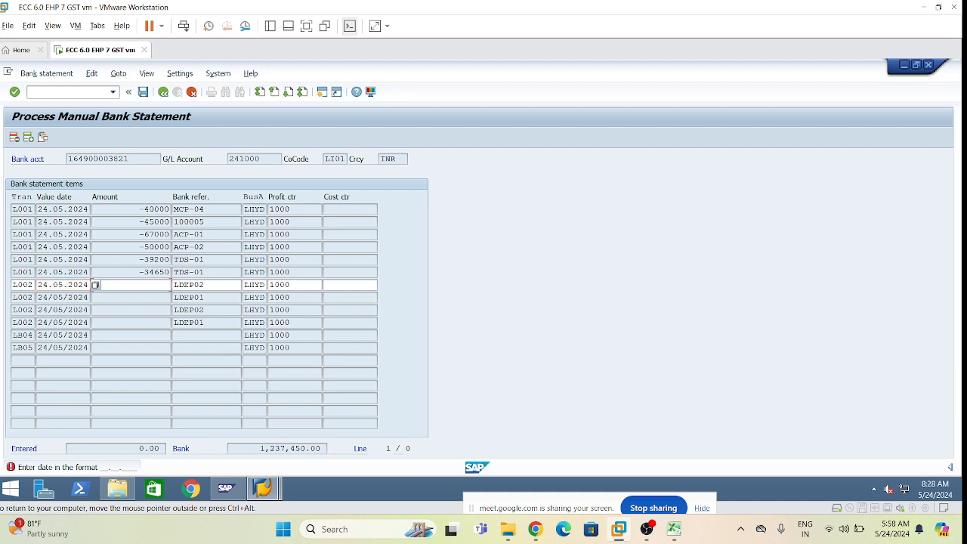
pyautogui.press('Return')
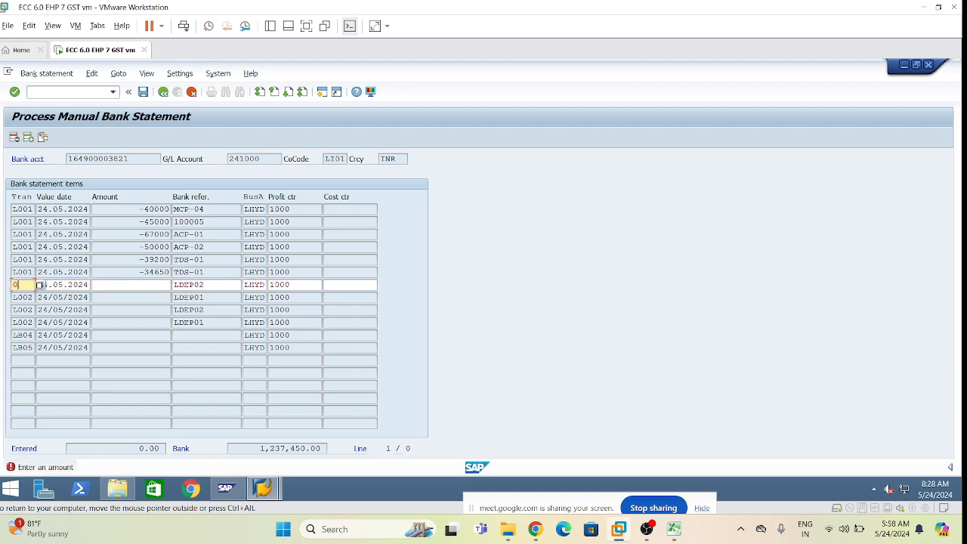
pyautogui.press('BackSpace')
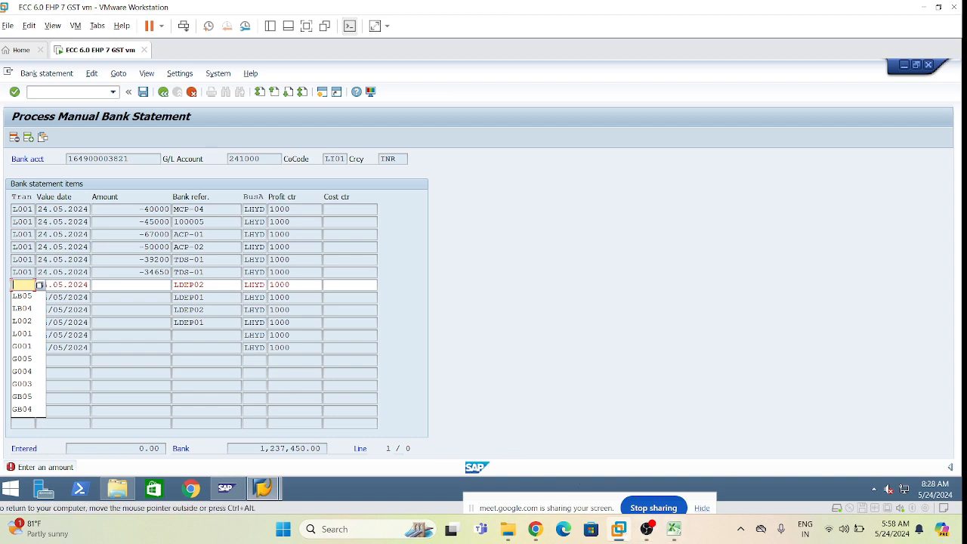
pyautogui.write('L002')
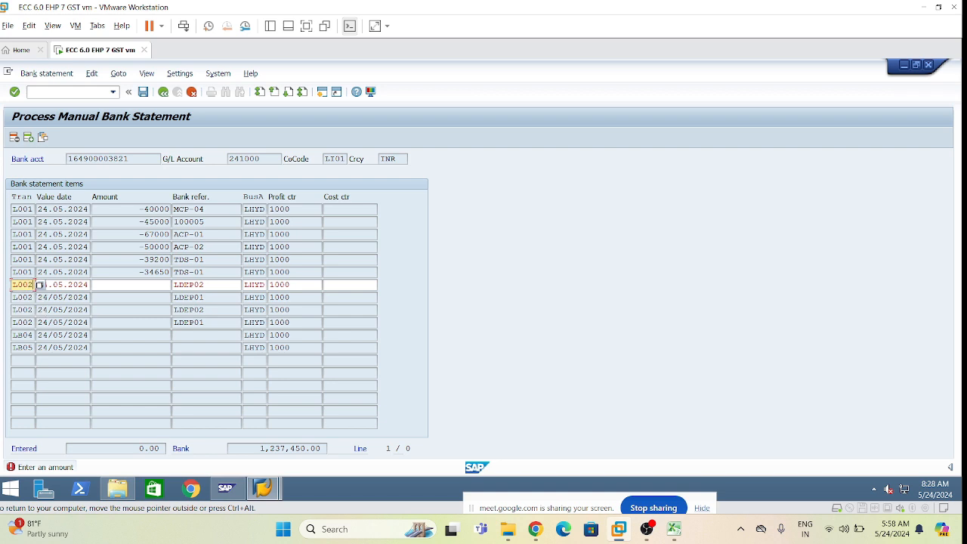
pyautogui.press('Return')
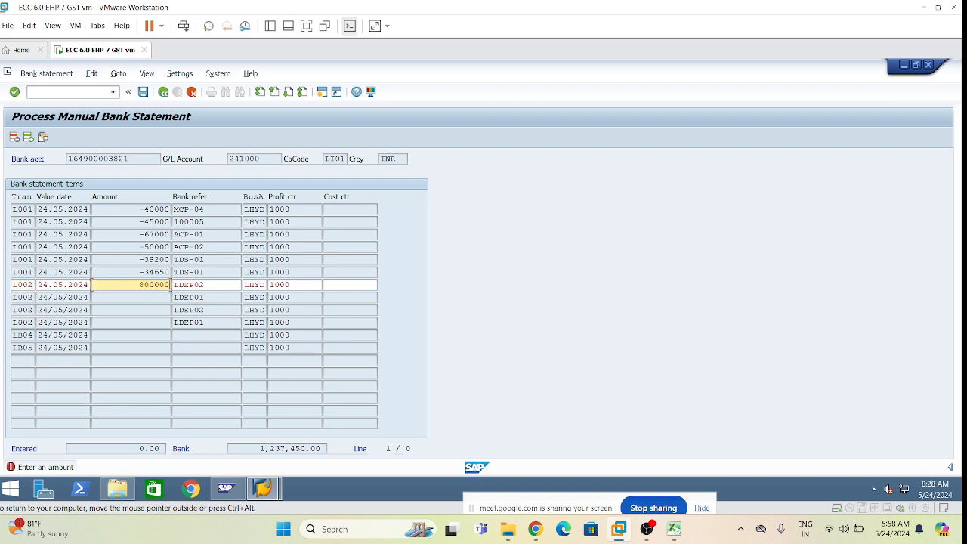
pyautogui.press('Return')
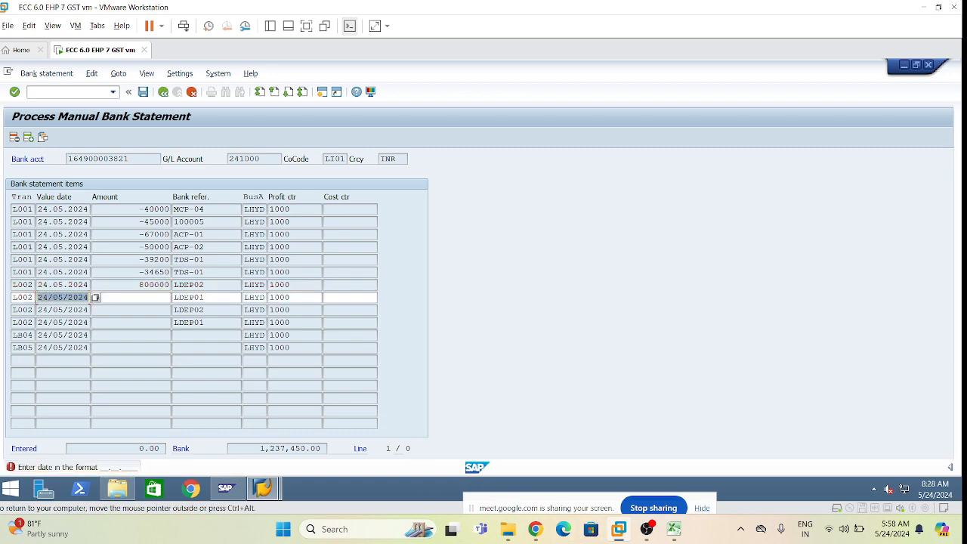
pyautogui.click(675, 529)
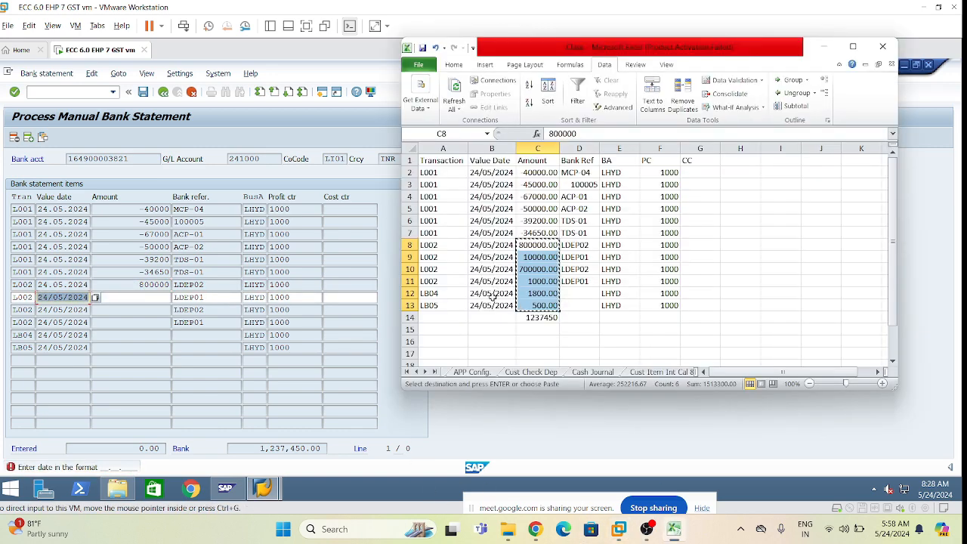
pyautogui.click(452, 247)
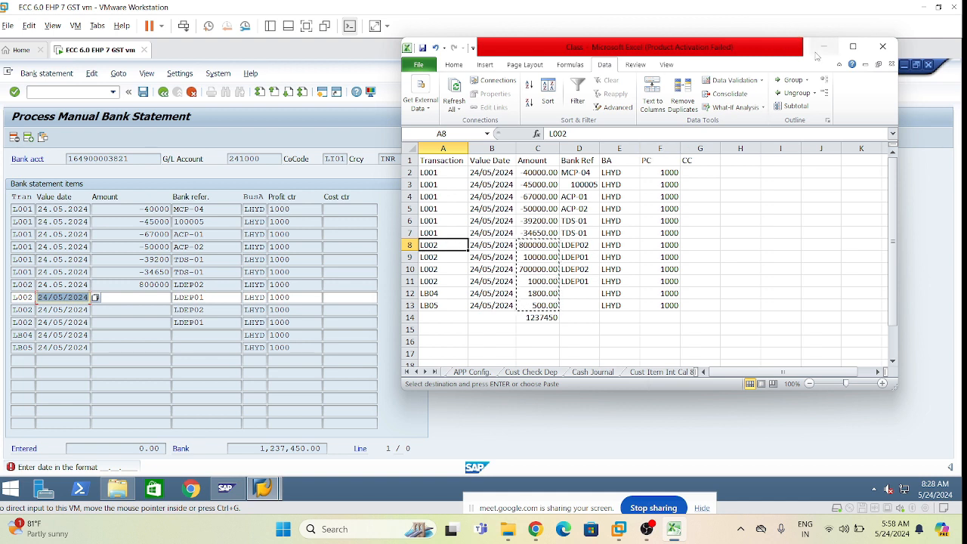
pyautogui.click(539, 259)
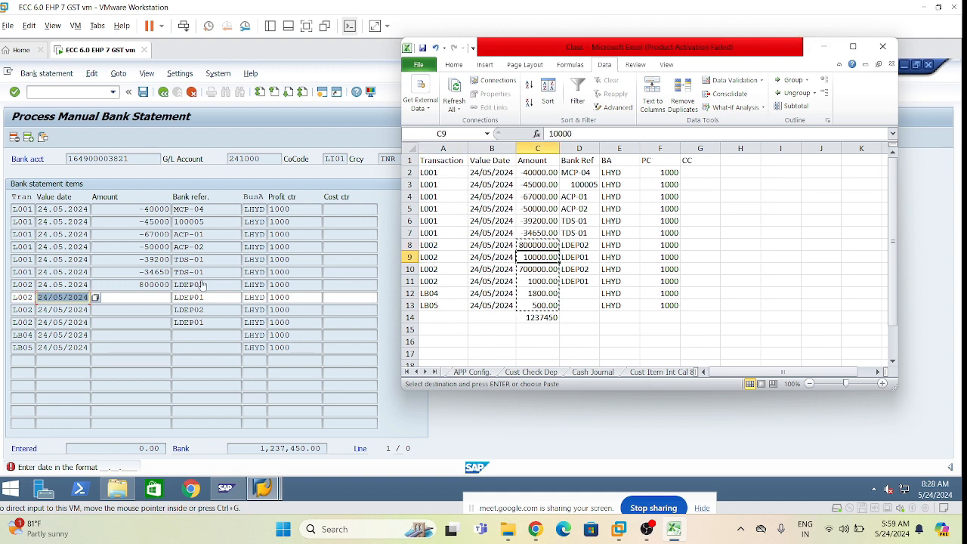
pyautogui.click(149, 302)
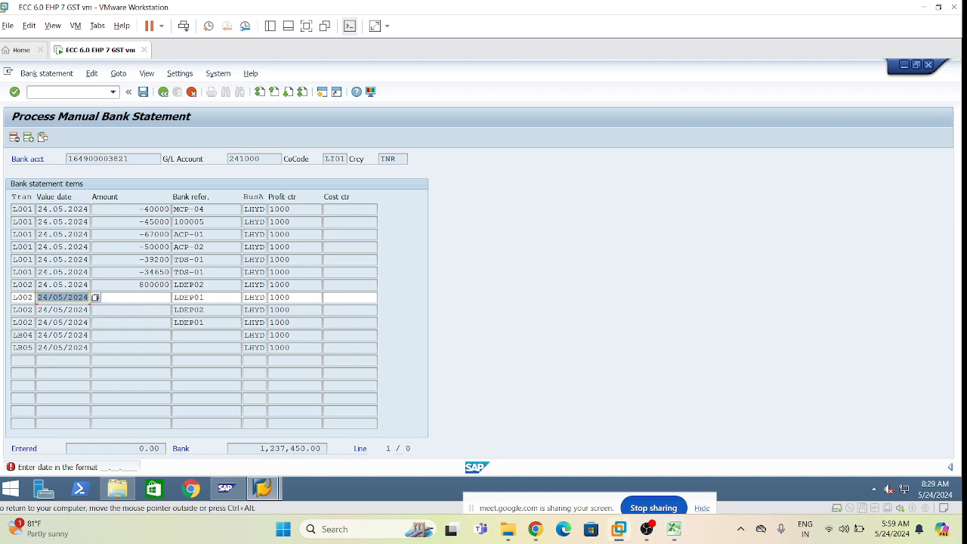
pyautogui.press('Tab')
pyautogui.hotkey('ctrl', 'v')
pyautogui.click(54, 297)
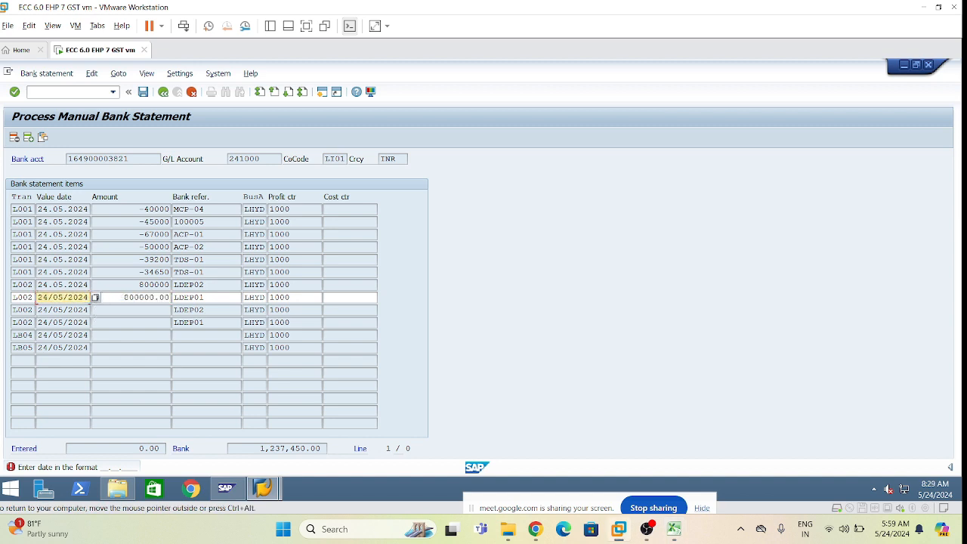
pyautogui.moveTo(36, 297); pyautogui.dragTo(89, 297)
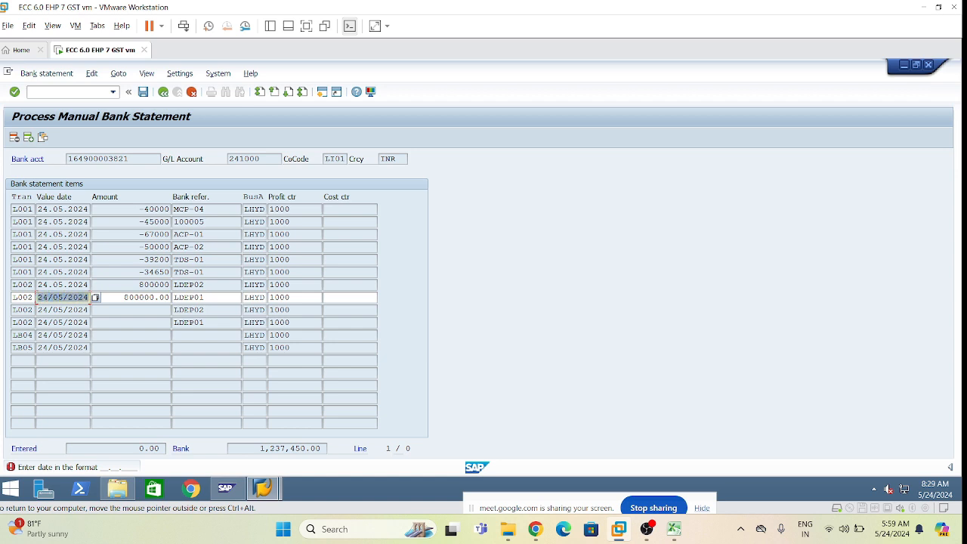
pyautogui.hotkey('ctrl', 'v')
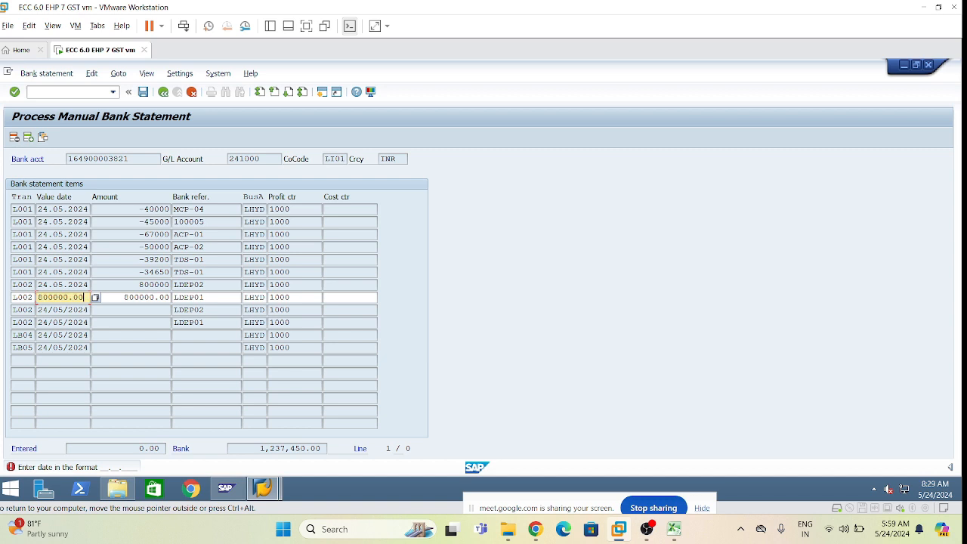
pyautogui.press('Delete')
# - Set the first LDEP01 line's value date to 24.05.2024 from the calendar and its amount to 10000, and validate the line
pyautogui.click(97, 297)
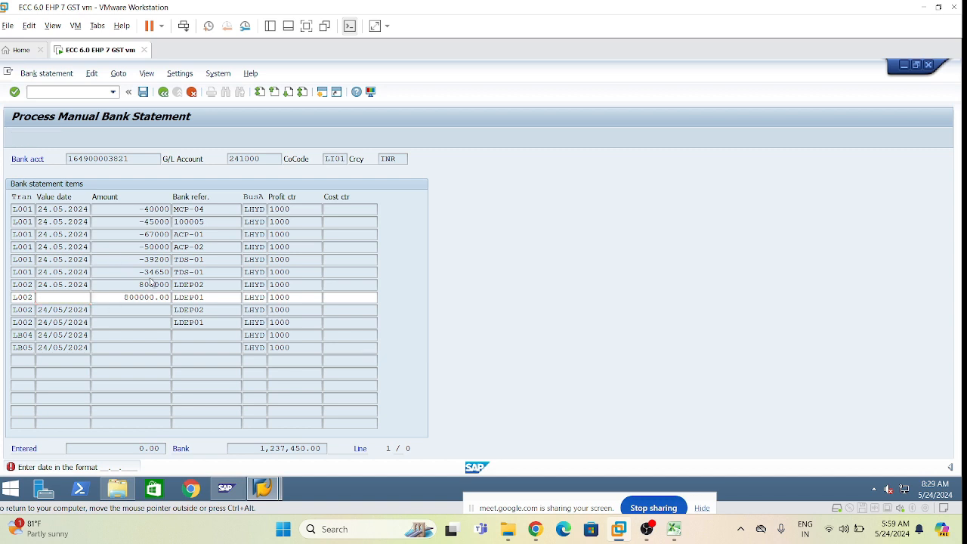
pyautogui.doubleClick(244, 313)
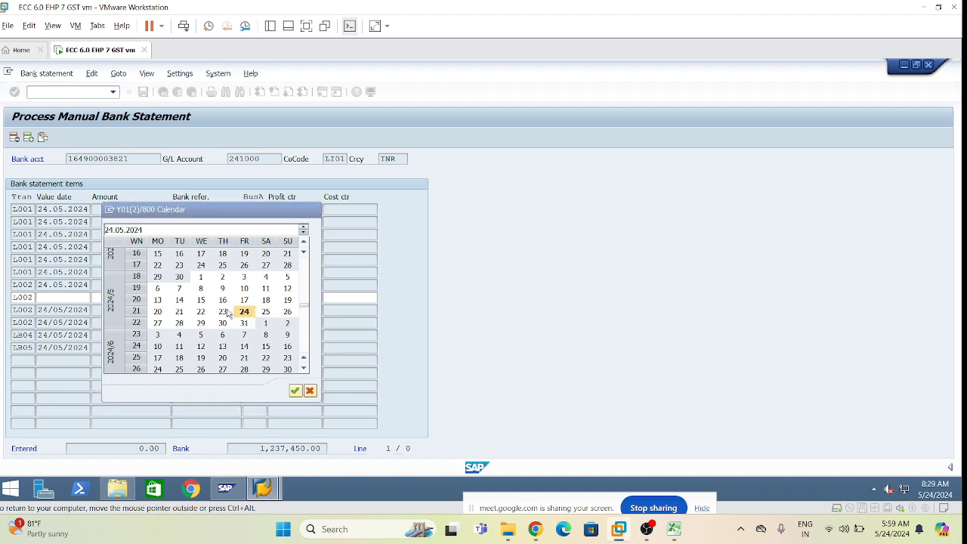
pyautogui.press('Tab')
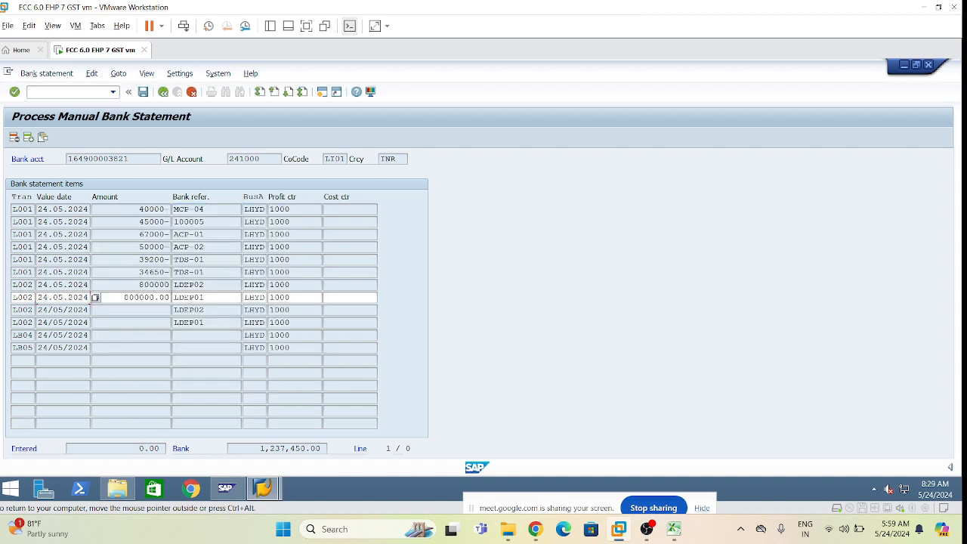
pyautogui.write('10000')
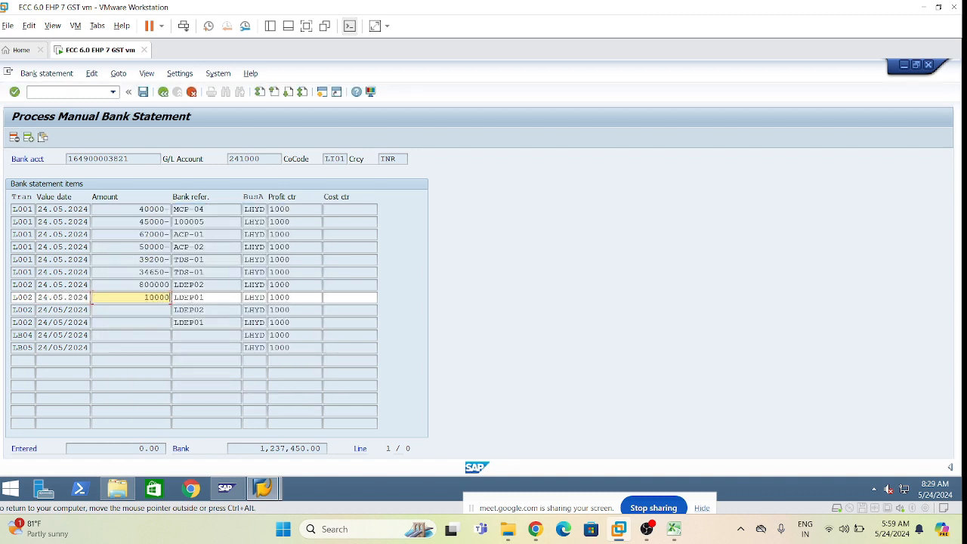
pyautogui.press('Return')
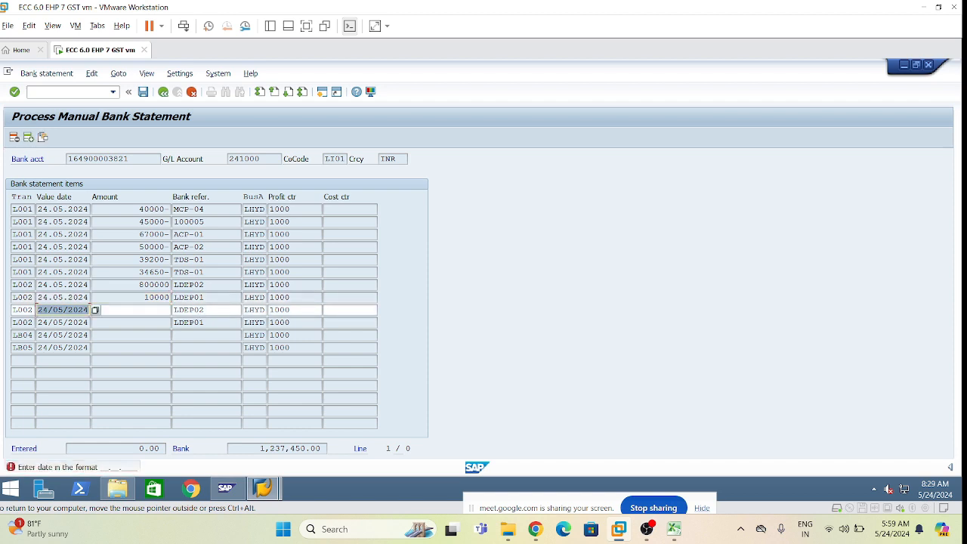
# - Copy the value date 24.05.2024 from the first LDEP01 line to the second LDEP02 line and set that line's amount to 700000
pyautogui.hotkey('ctrl', 'v')
pyautogui.hotkey('ctrl', 'a')
pyautogui.moveTo(38, 297); pyautogui.dragTo(95, 298)
pyautogui.hotkey('ctrl', 'c')
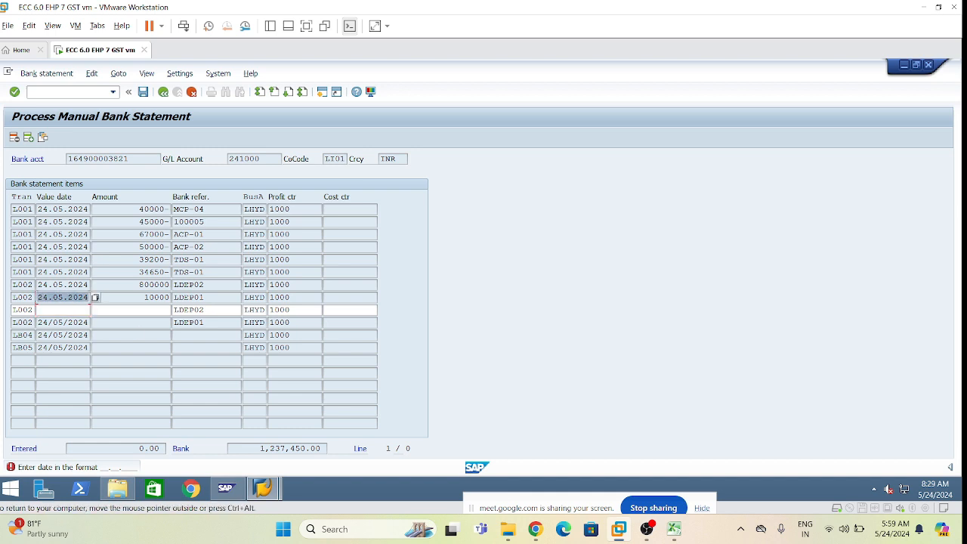
pyautogui.click(62, 310)
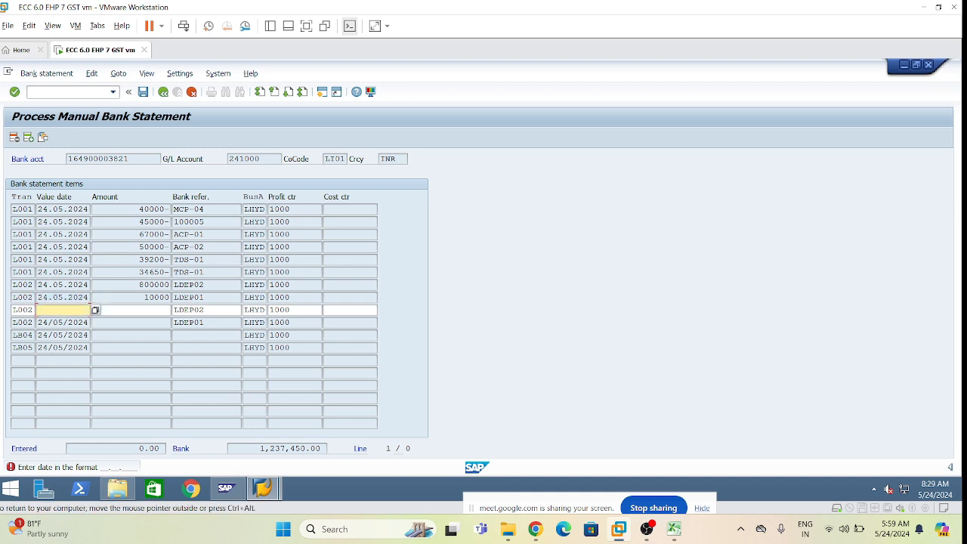
pyautogui.hotkey('ctrl', 'v')
pyautogui.press('Tab')
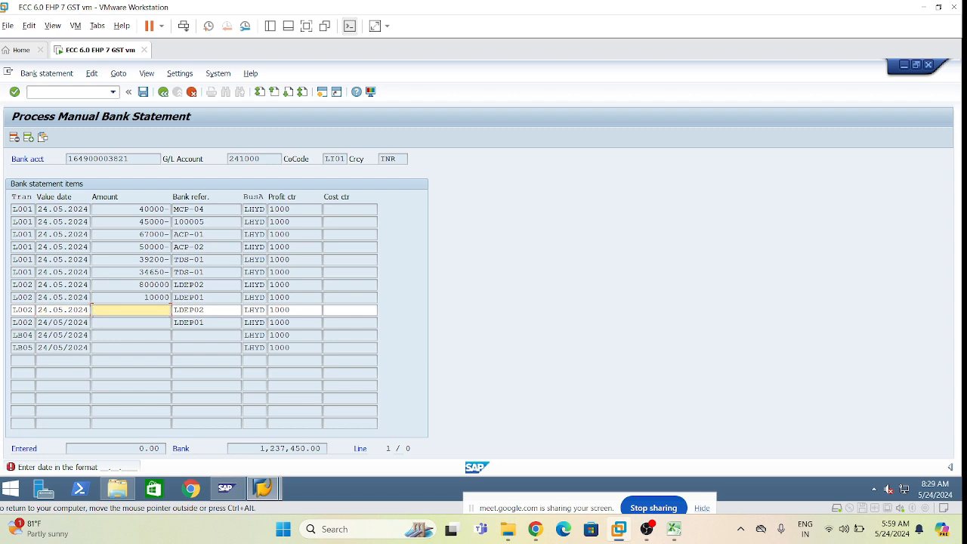
pyautogui.write('700000')
# - Set the second LDEP01 line's value date to 24.05.2024 and its amount to 1000, and validate the line
pyautogui.moveTo(37, 322); pyautogui.dragTo(95, 322)
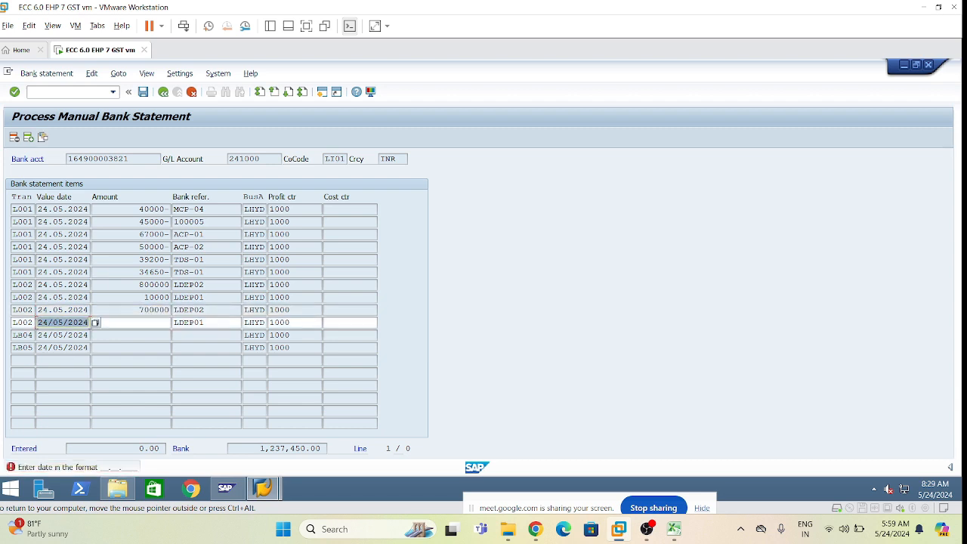
pyautogui.hotkey('ctrl', 'v')
pyautogui.press('Tab')
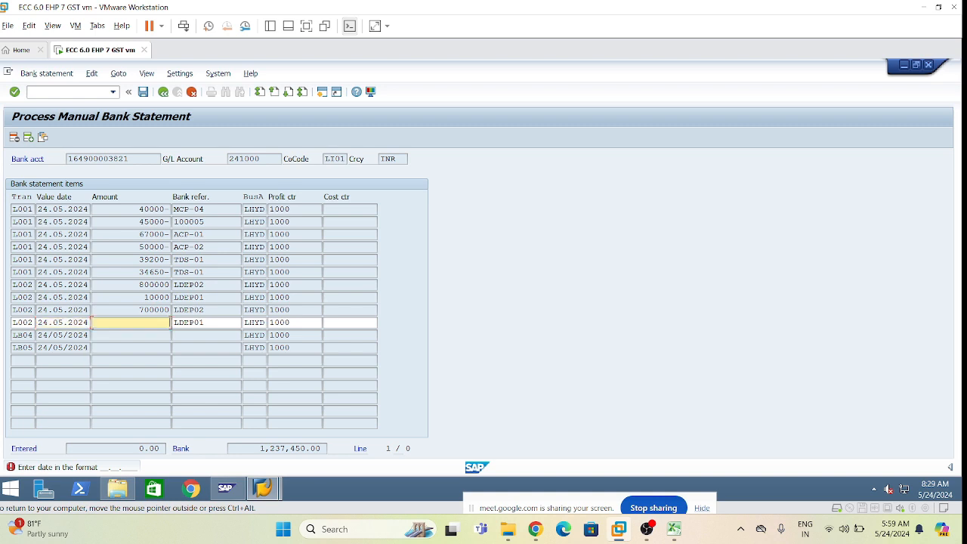
pyautogui.write('10000')
pyautogui.press('BackSpace')
pyautogui.press('Return')
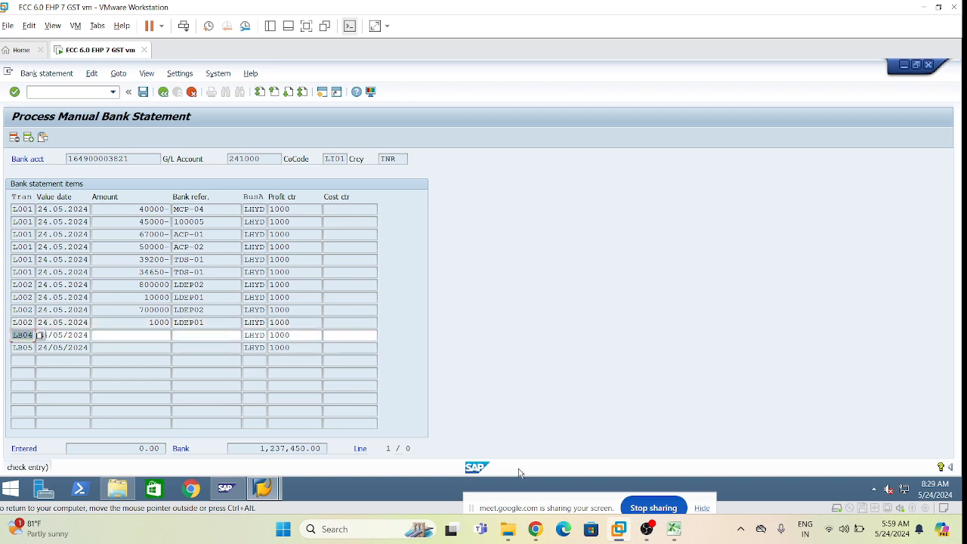
# - Set the LB04 line's value date to 24.05.2024 and its amount to 1800, and validate the line
pyautogui.moveTo(38, 335); pyautogui.dragTo(95, 334)
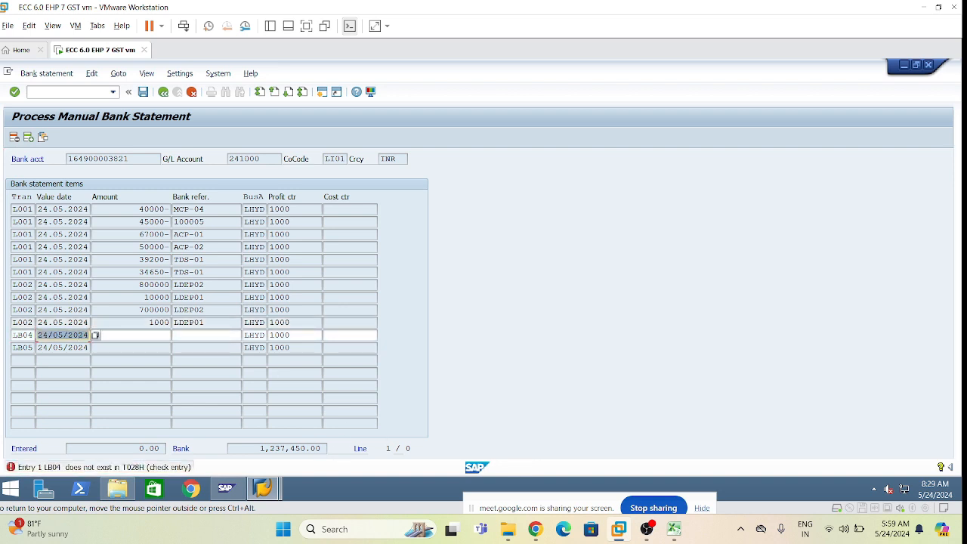
pyautogui.hotkey('ctrl', 'v')
pyautogui.click(96, 335)
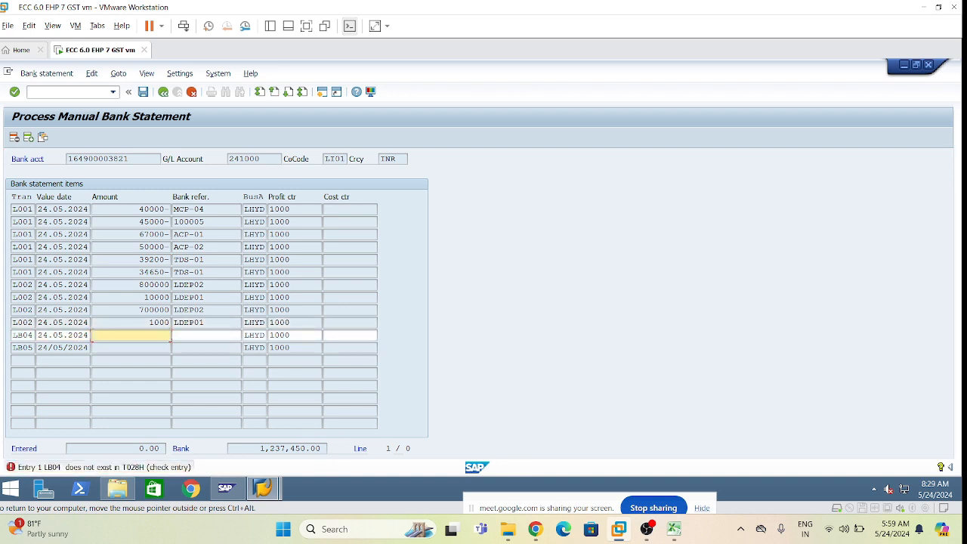
pyautogui.write('1800')
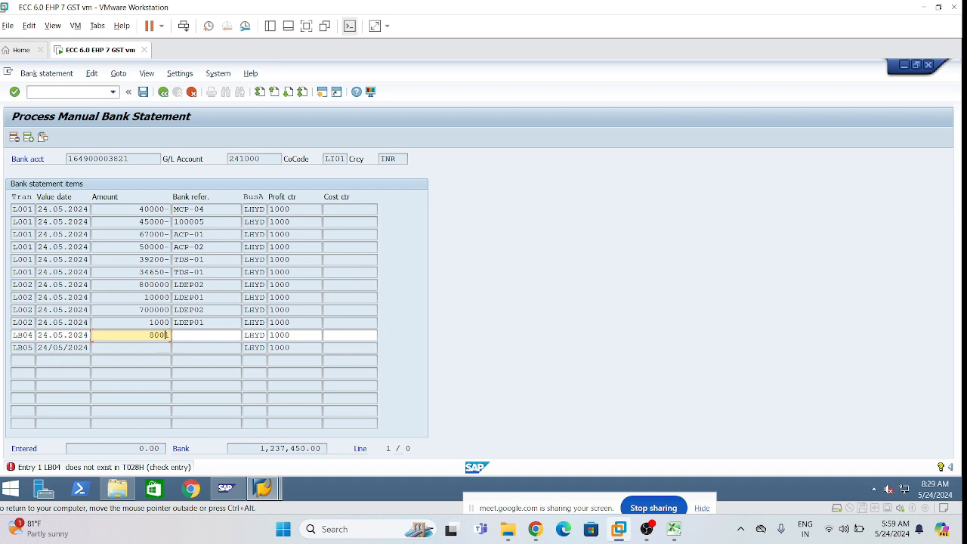
pyautogui.press('BackSpace')
pyautogui.press('BackSpace')
pyautogui.press('BackSpace')
pyautogui.write('800')
pyautogui.press('Return')
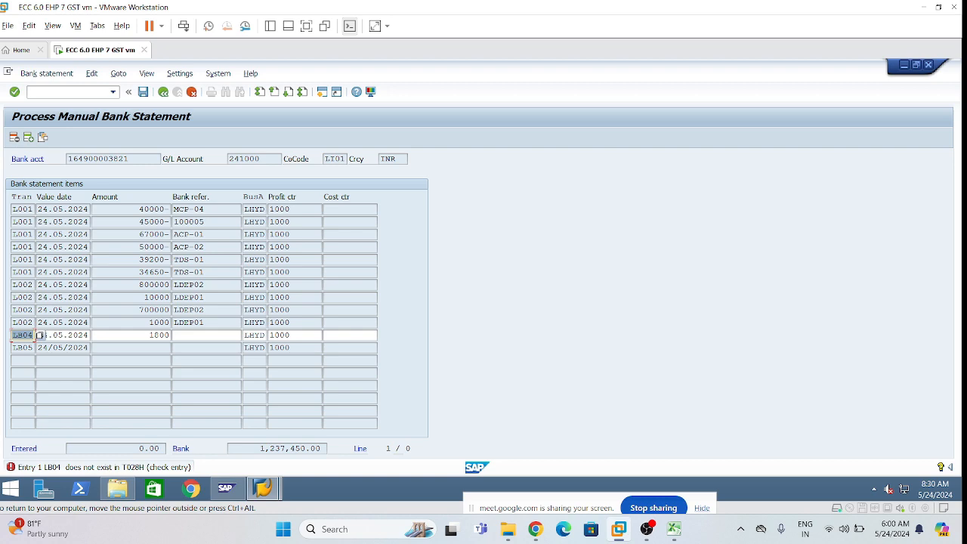
# - Replace the LB04 line's transaction code with L004, Dilp Bank Interst, from the list of possible transactions and validate the line
pyautogui.click(35, 331)
pyautogui.press('F4')
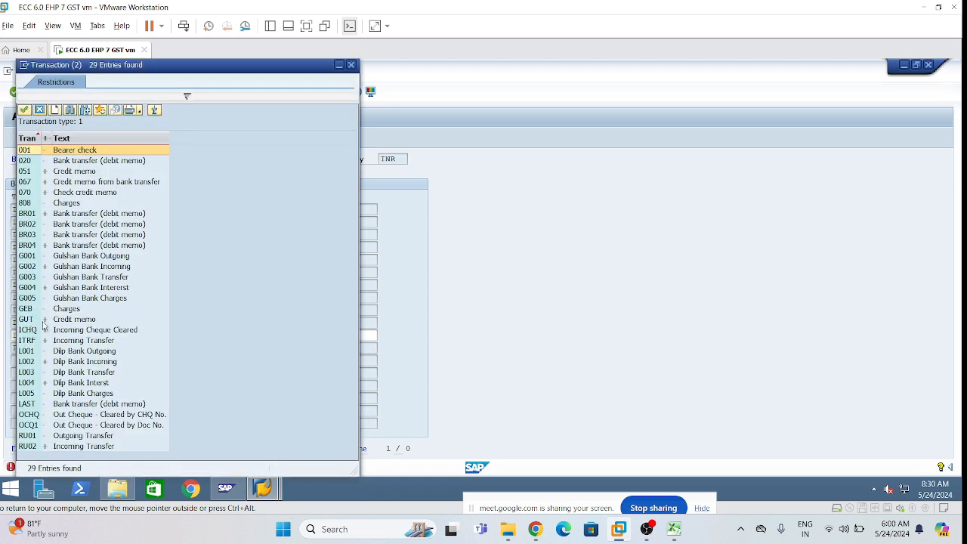
pyautogui.click(77, 384)
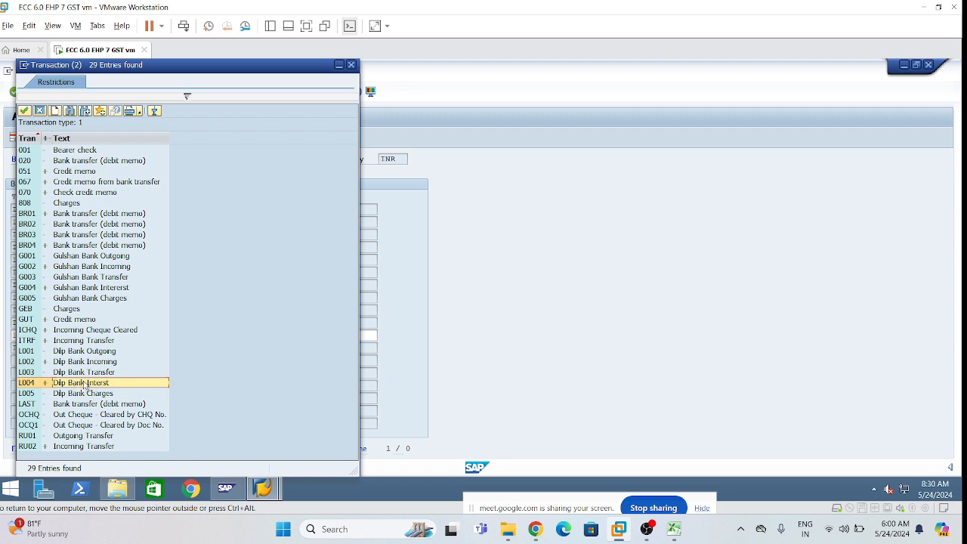
pyautogui.moveTo(264, 69); pyautogui.dragTo(507, 69)
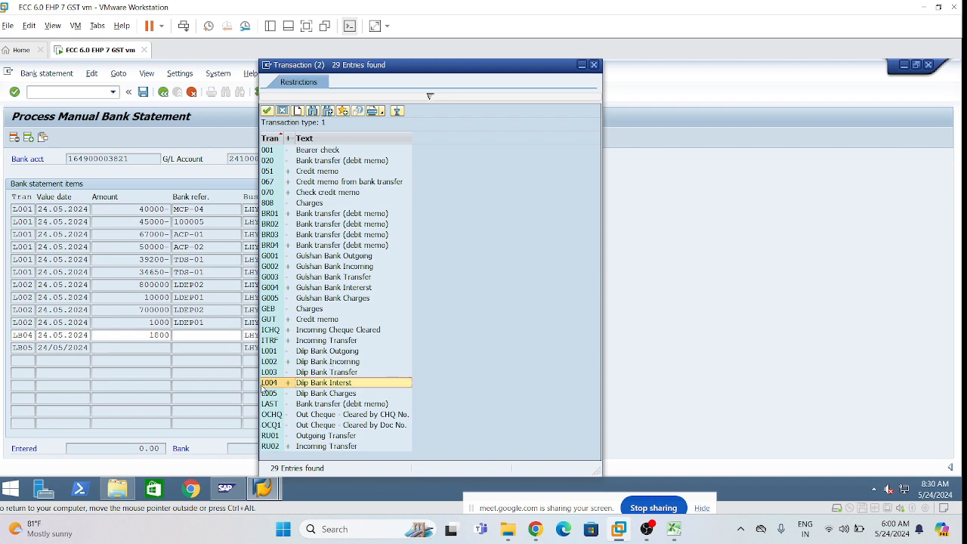
pyautogui.doubleClick(273, 383)
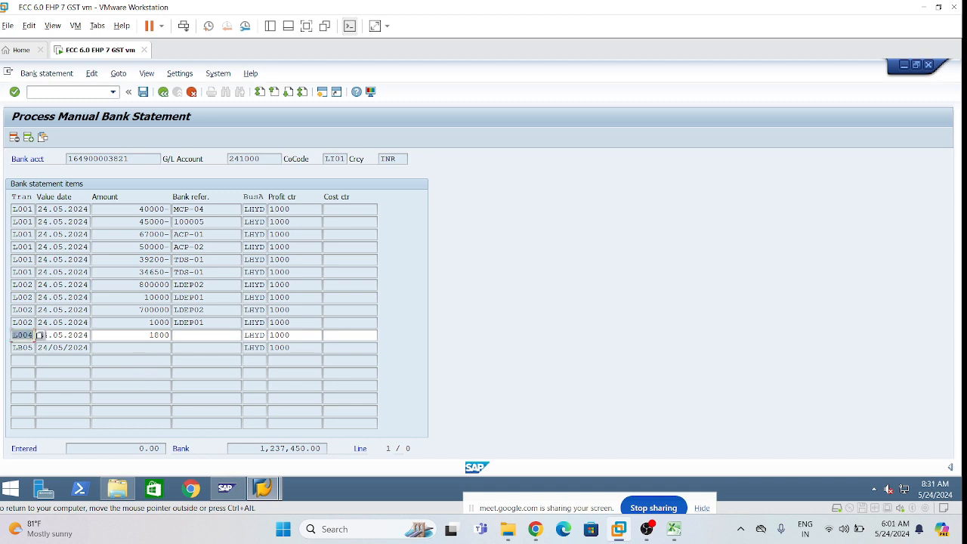
pyautogui.click(178, 335)
pyautogui.press('Return')
# - Replace the LB05 line's transaction code with L005 and enter its amount as 500, checking the figure against the Excel sheet
pyautogui.write('L005')
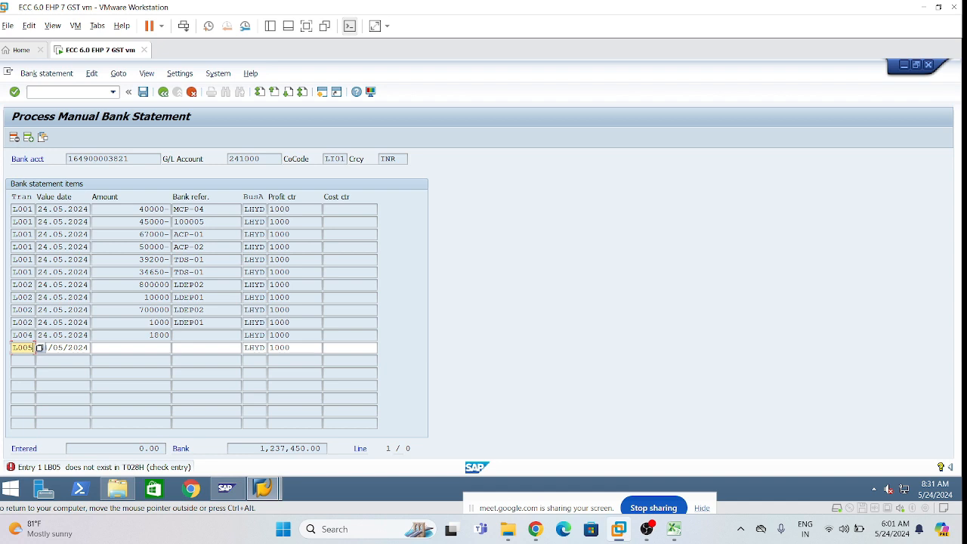
pyautogui.click(131, 348)
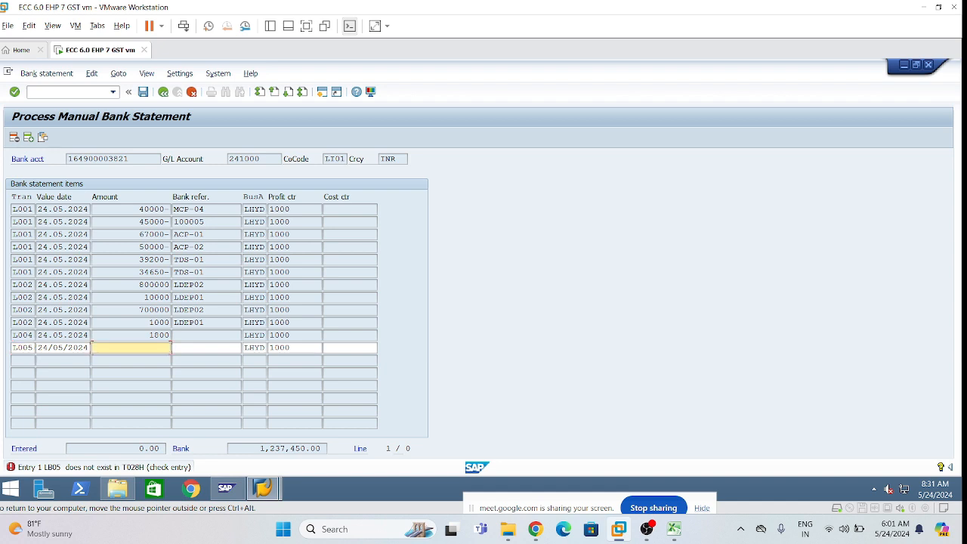
pyautogui.write('300')
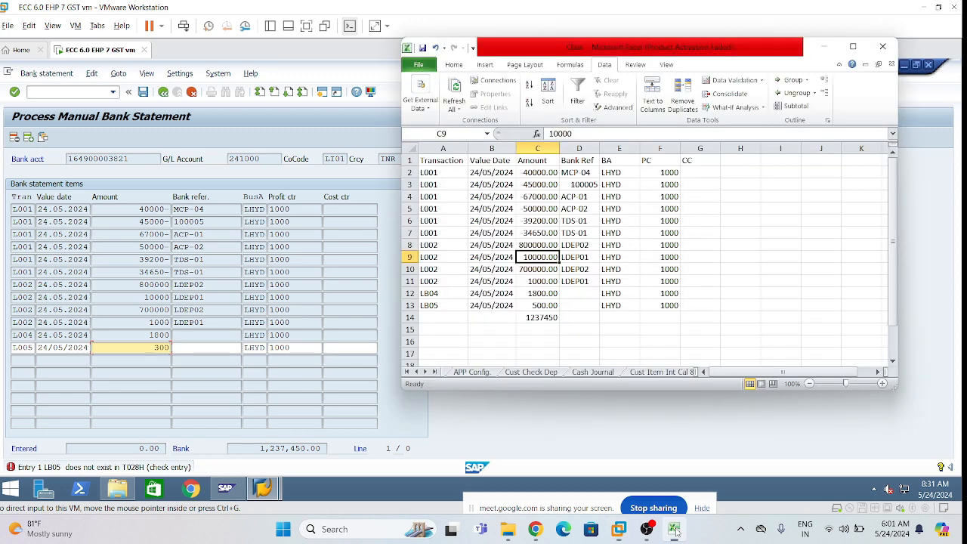
pyautogui.click(674, 529)
pyautogui.click(674, 529)
pyautogui.press('BackSpace')
pyautogui.press('BackSpace')
pyautogui.press('BackSpace')
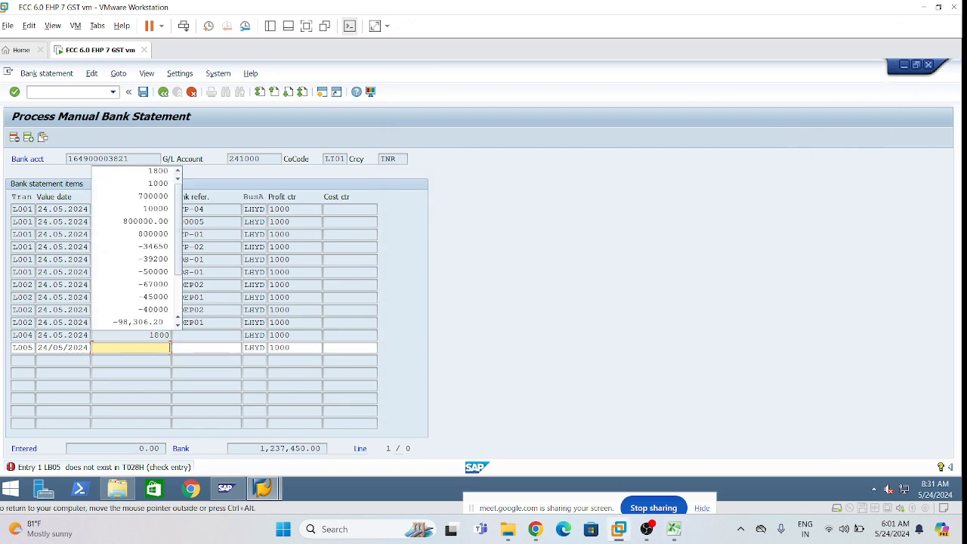
pyautogui.write('500')
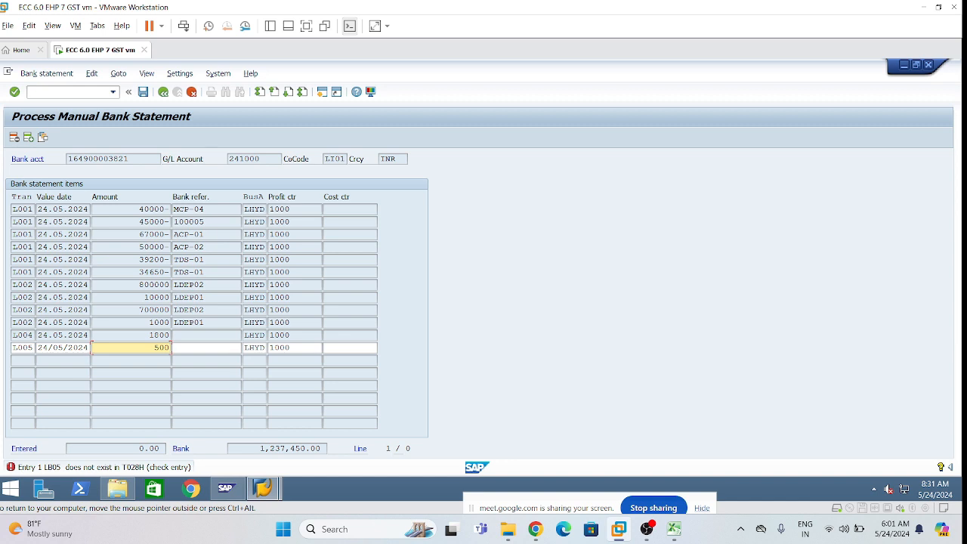
# - Set the L005 line's value date to 24.05.2024, change its amount to -500.00, and validate the statement lines
pyautogui.hotkey('shift', 'Tab')
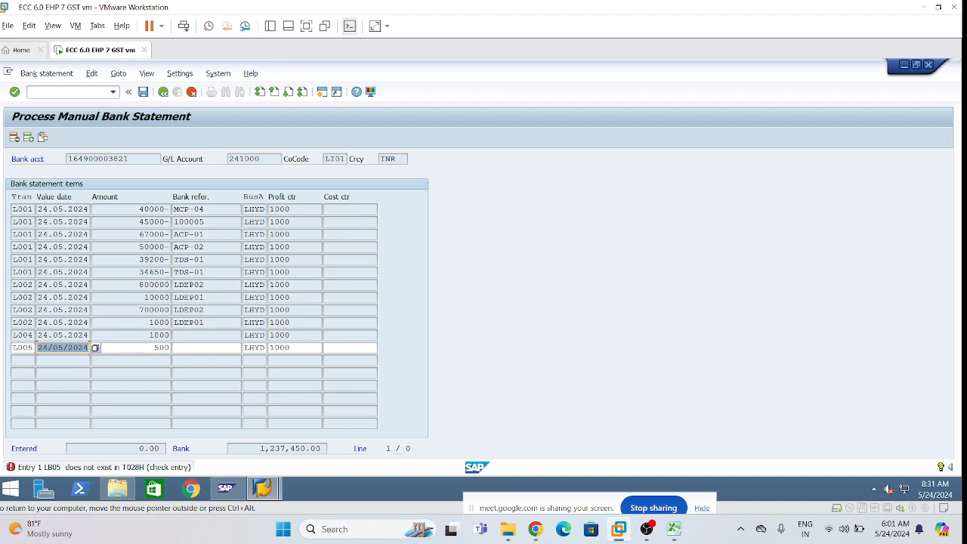
pyautogui.press('BackSpace')
pyautogui.hotkey('ctrl', 'v')
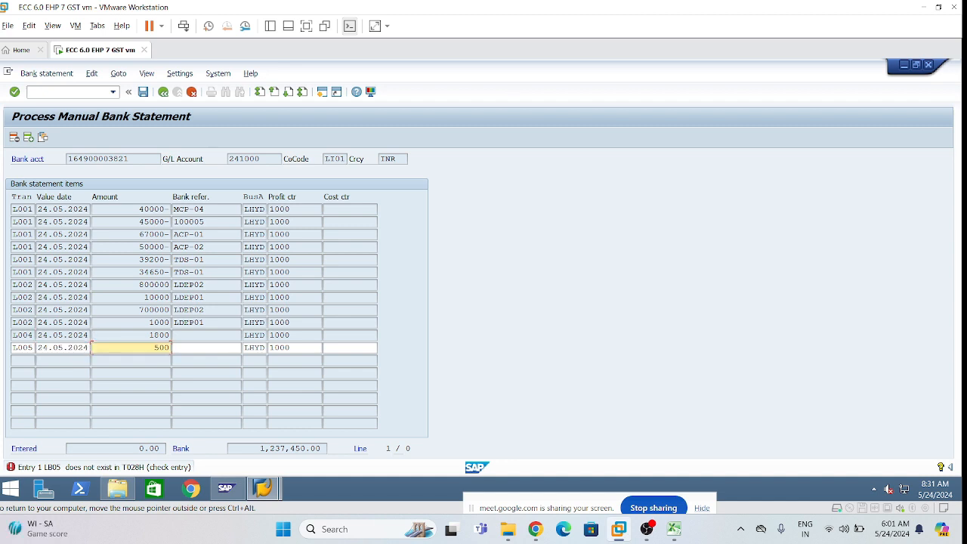
pyautogui.click(208, 359)
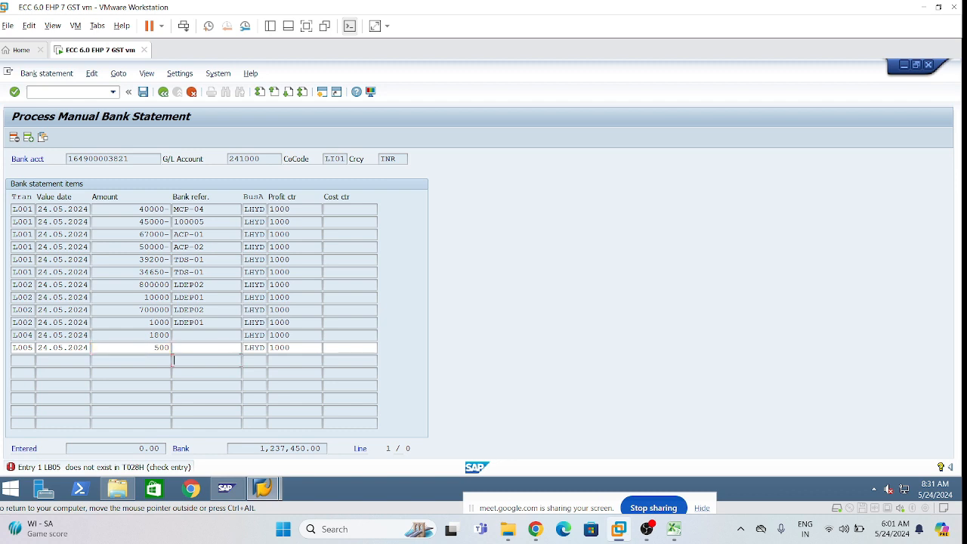
pyautogui.click(175, 348)
pyautogui.press('Return')
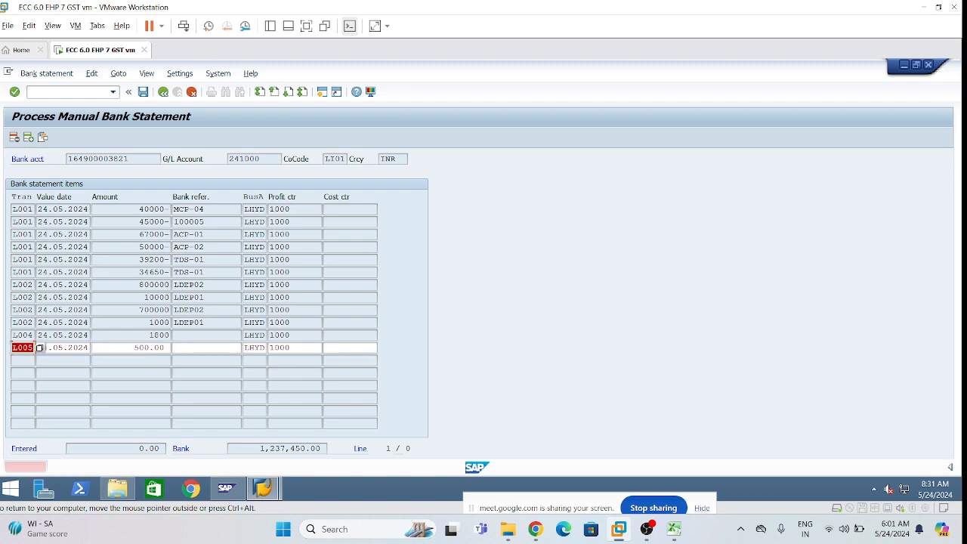
pyautogui.click(135, 348)
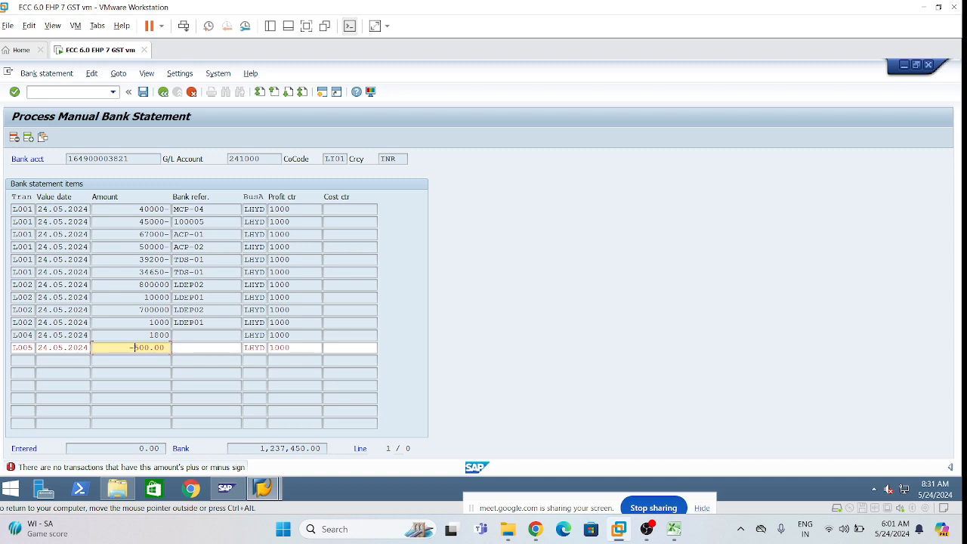
pyautogui.press('Return')
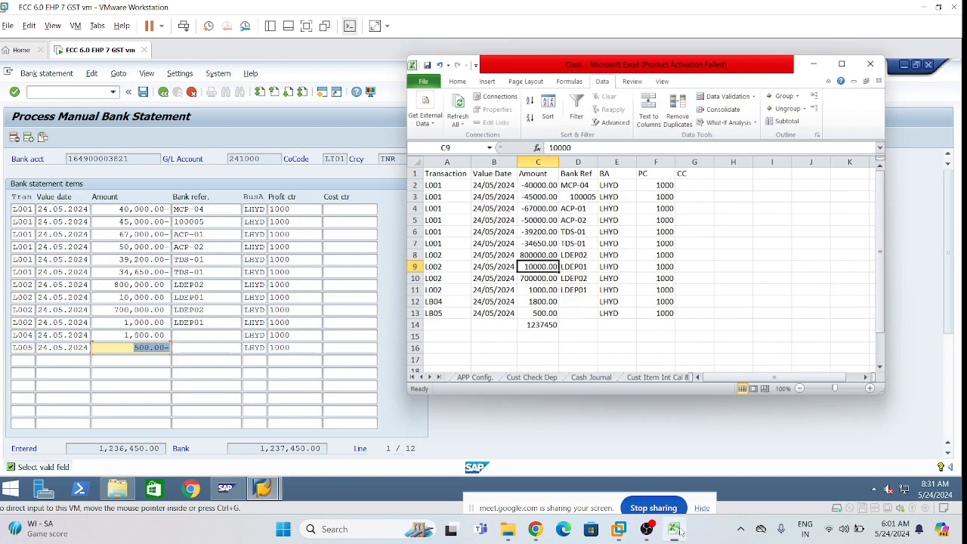
# - Switch to Excel, correct the LB05 amount in C13 to -500, and return to the SAP bank statement
pyautogui.click(674, 529)
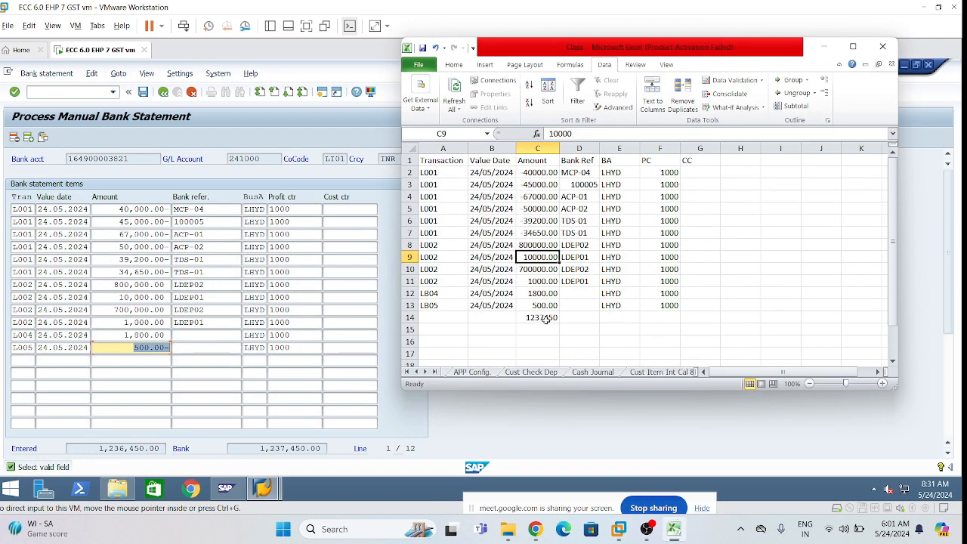
pyautogui.click(551, 305)
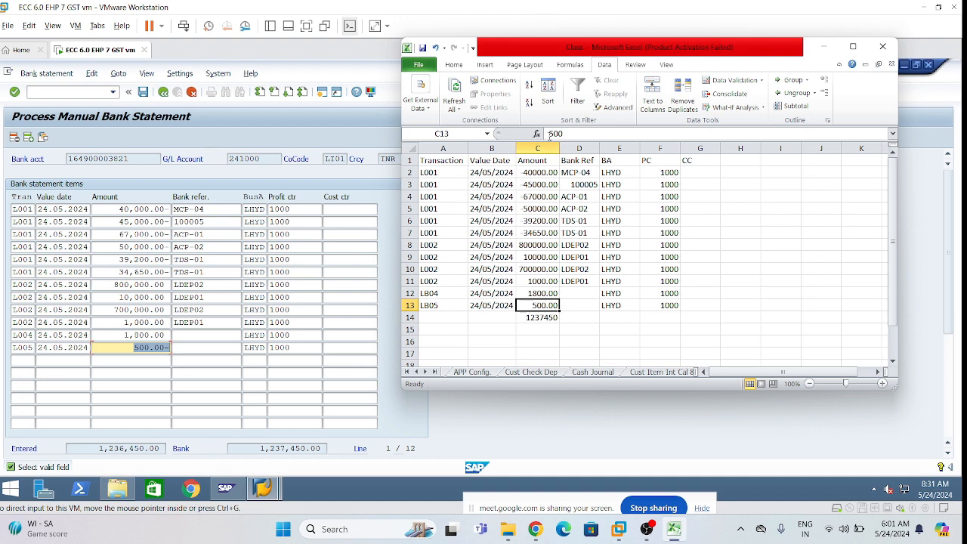
pyautogui.click(563, 134)
pyautogui.press('Home')
pyautogui.write('-')
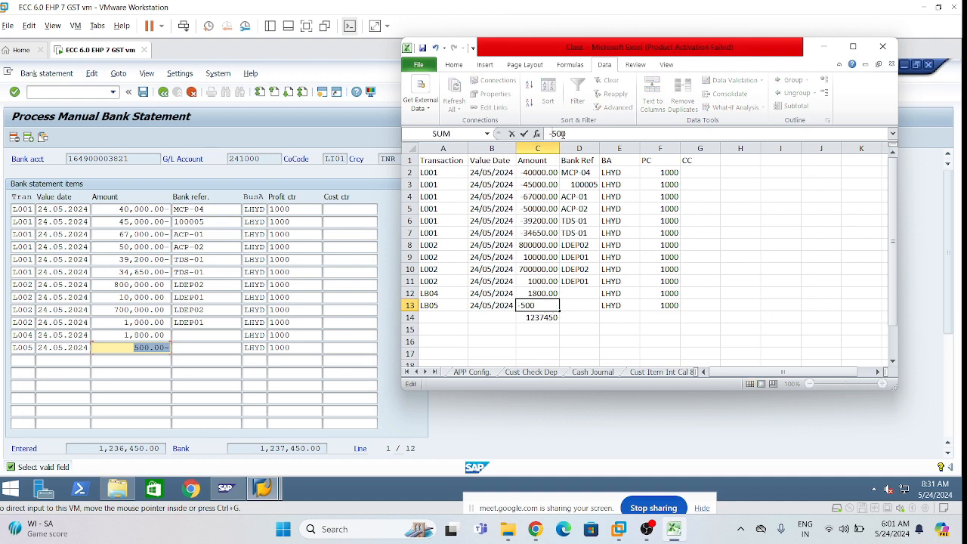
pyautogui.click(739, 290)
pyautogui.click(597, 330)
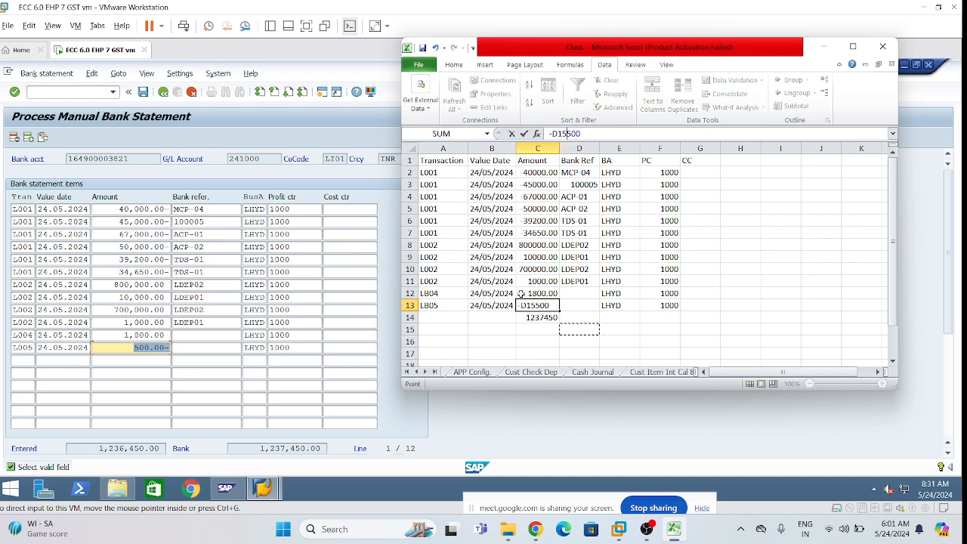
pyautogui.click(543, 307)
pyautogui.moveTo(594, 134); pyautogui.dragTo(534, 137)
pyautogui.write('-500')
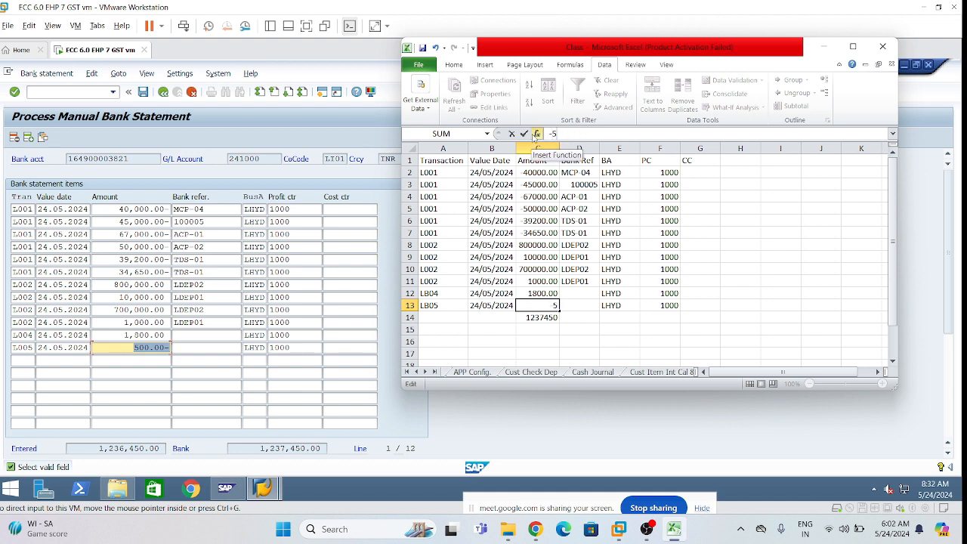
pyautogui.click(621, 240)
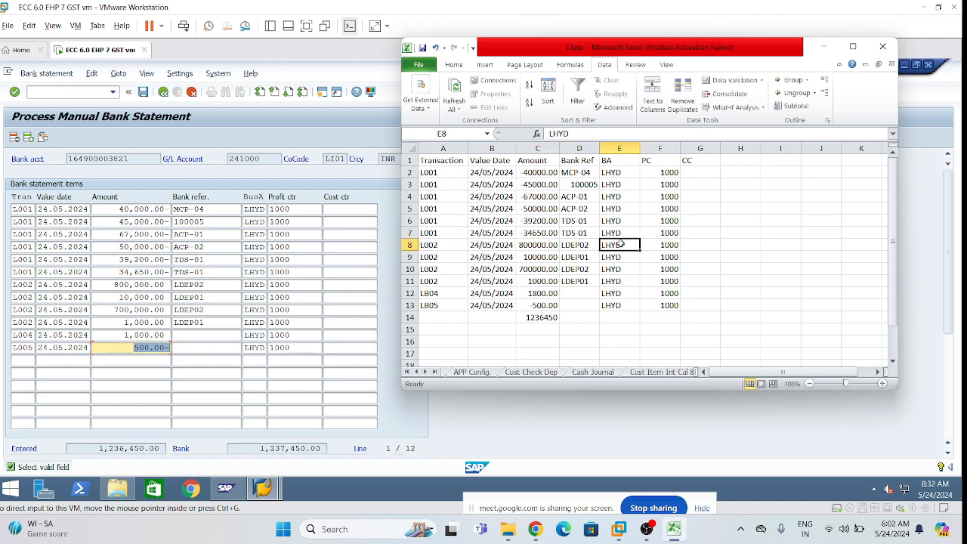
pyautogui.click(695, 331)
pyautogui.click(823, 50)
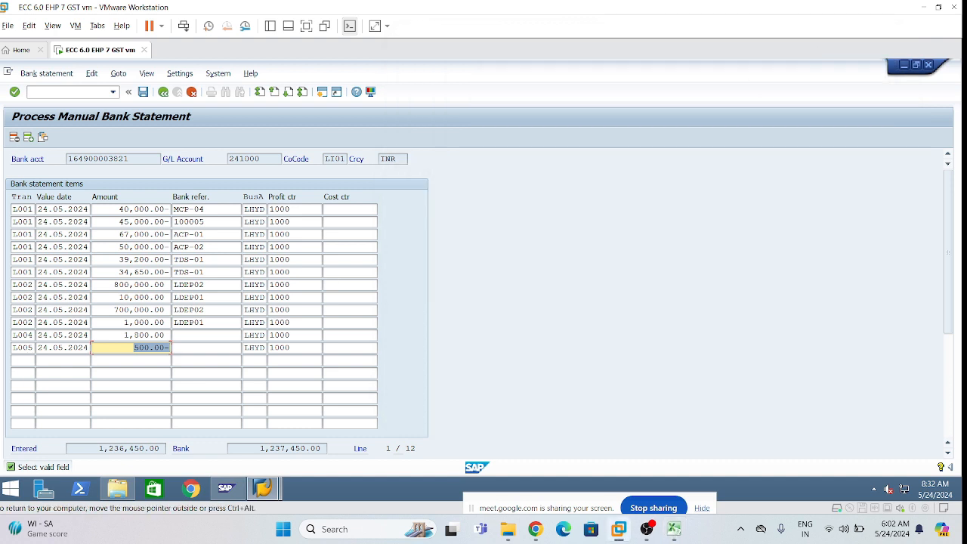
pyautogui.click(205, 374)
pyautogui.click(151, 373)
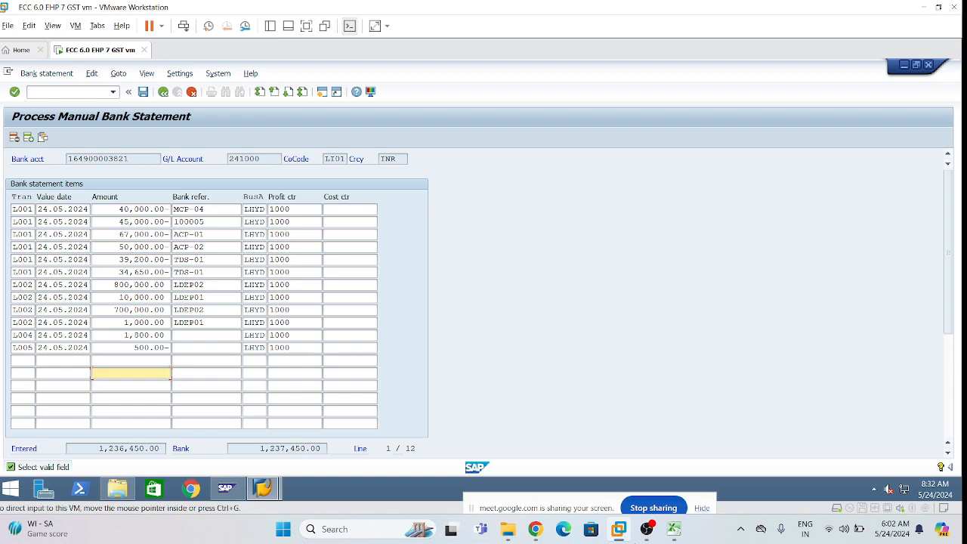
# - Switch to Excel, delete the total in C14, and recreate it with AutoSum over the Amount column
pyautogui.click(674, 531)
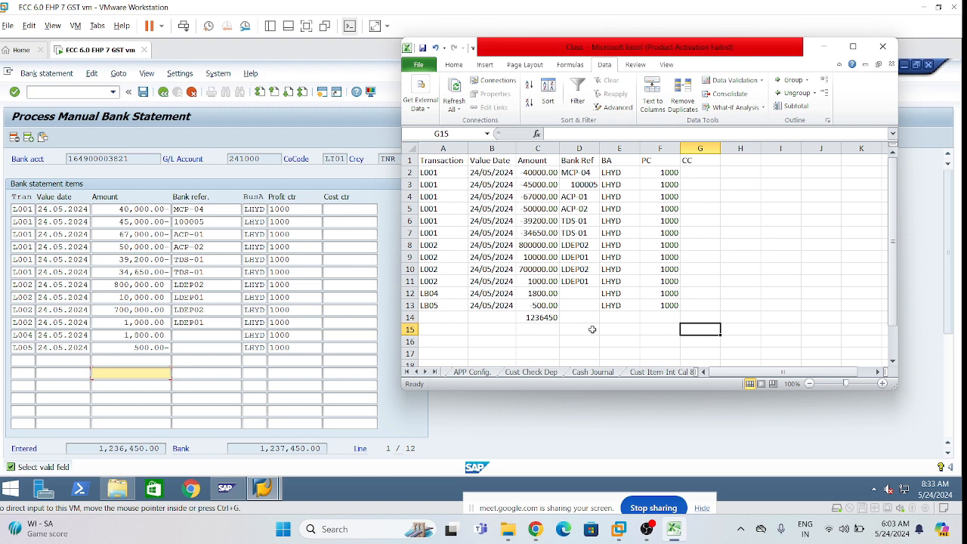
pyautogui.click(545, 318)
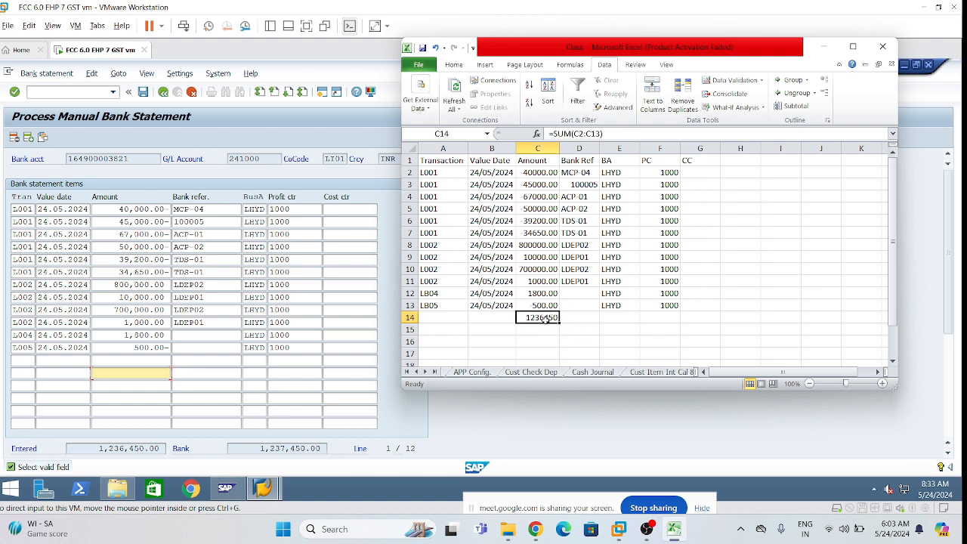
pyautogui.press('Delete')
pyautogui.click(613, 341)
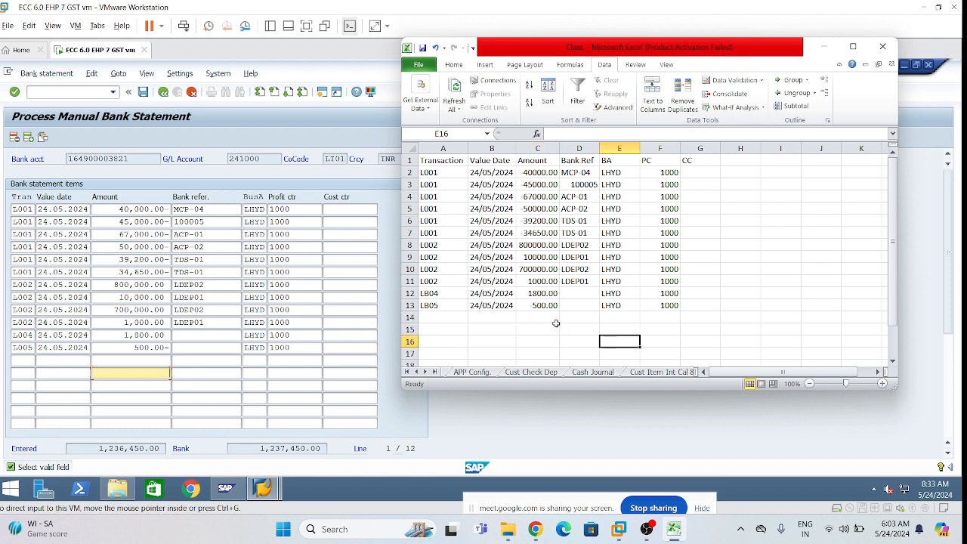
pyautogui.click(546, 317)
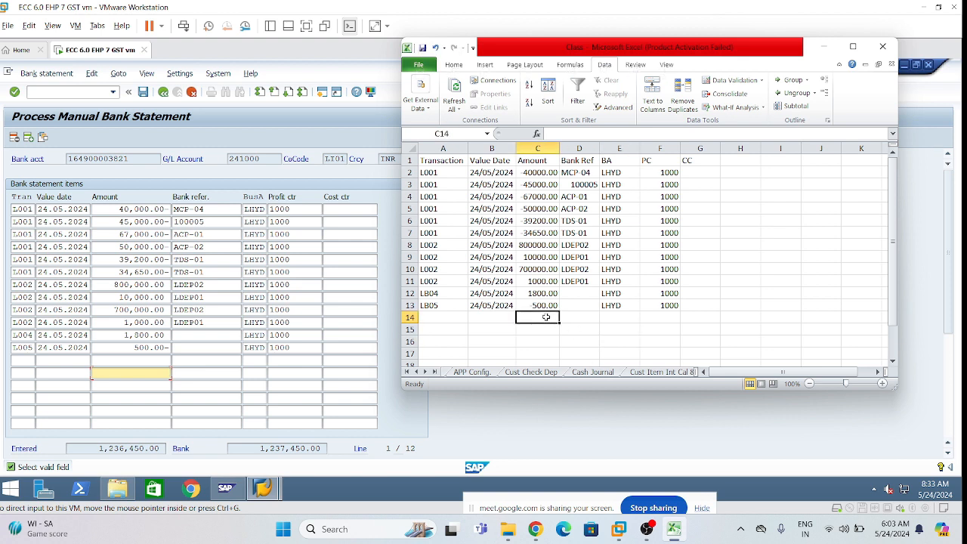
pyautogui.click(586, 342)
pyautogui.click(542, 317)
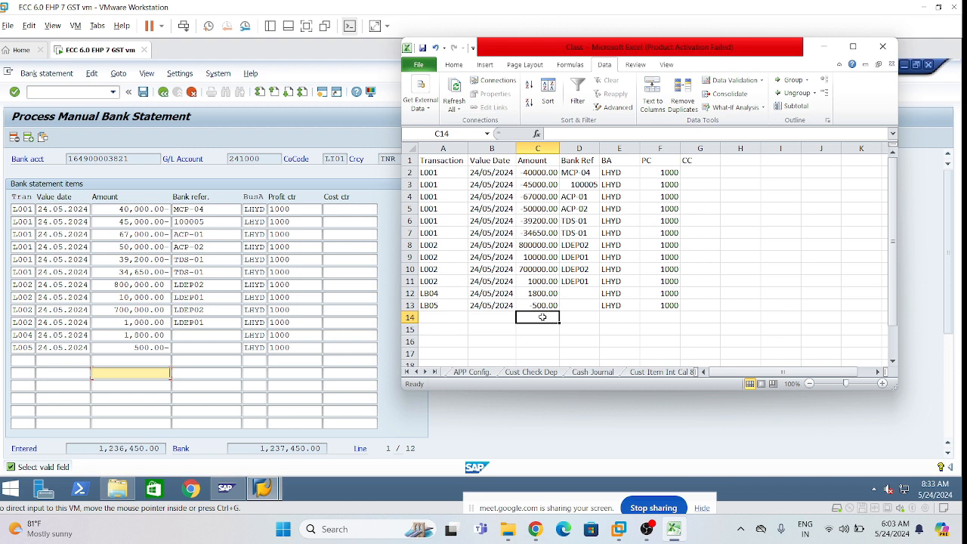
pyautogui.click(541, 340)
pyautogui.click(533, 317)
pyautogui.press('alt')
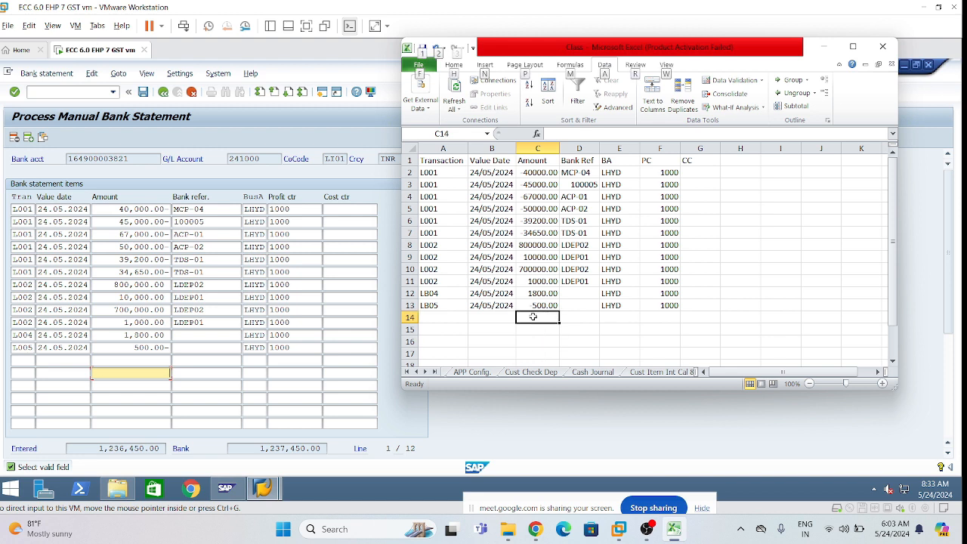
pyautogui.hotkey('alt', '=')
pyautogui.press('Return')
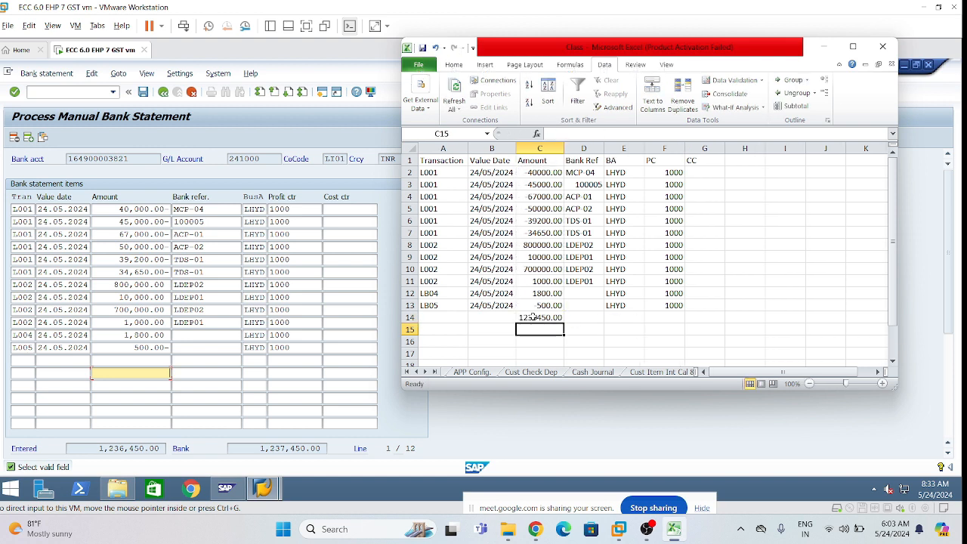
pyautogui.click(609, 319)
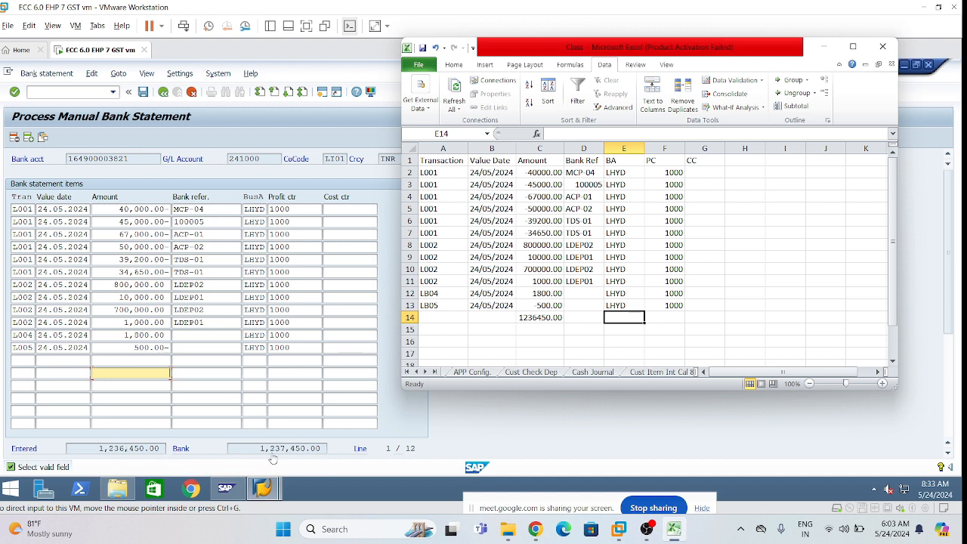
# - Return to the SAP bank statement and review its line items through to the last entry
pyautogui.click(343, 264)
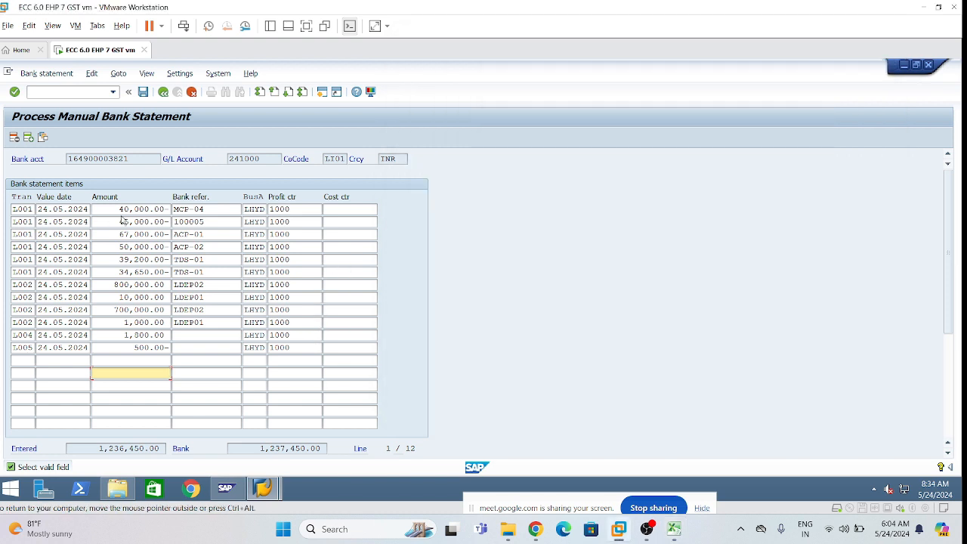
pyautogui.moveTo(119, 209); pyautogui.dragTo(156, 209)
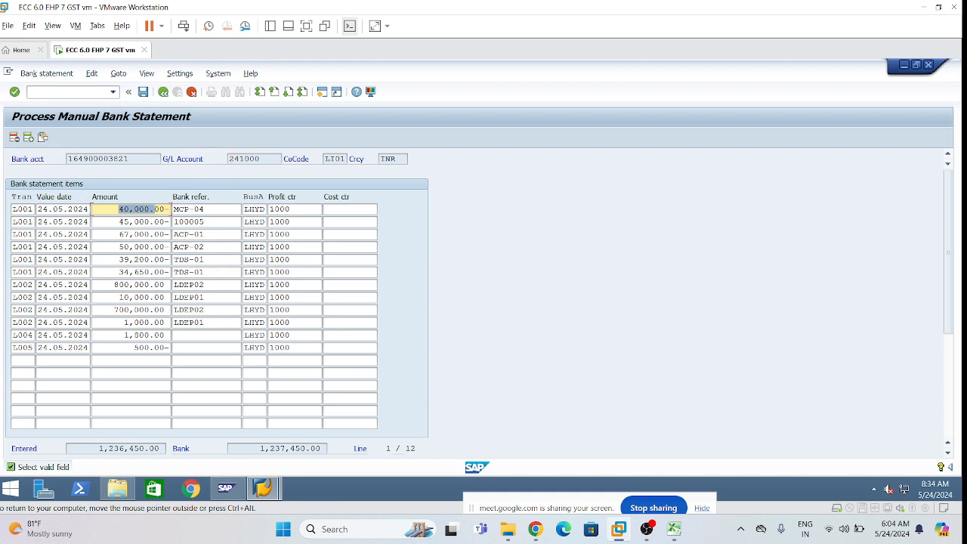
pyautogui.scroll(-2, 949, 396)
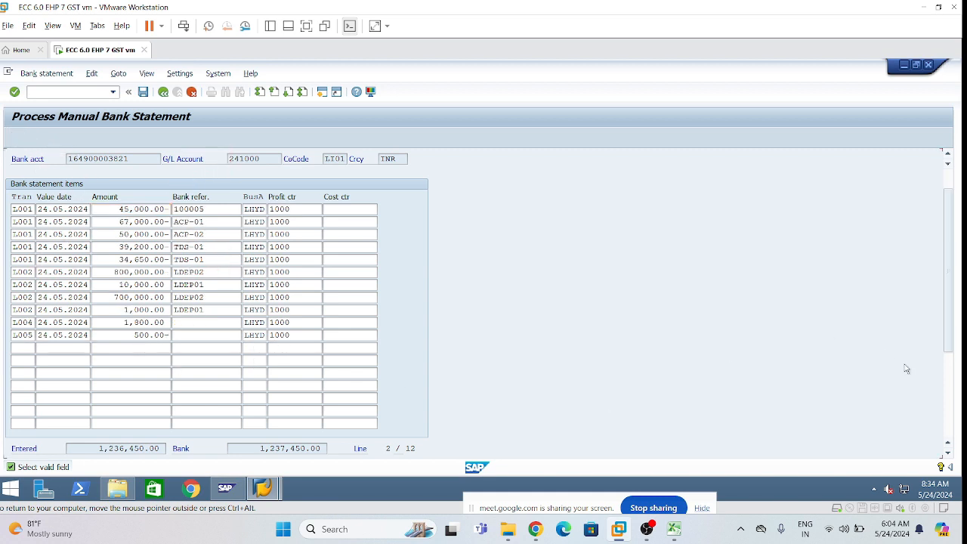
pyautogui.click(950, 396)
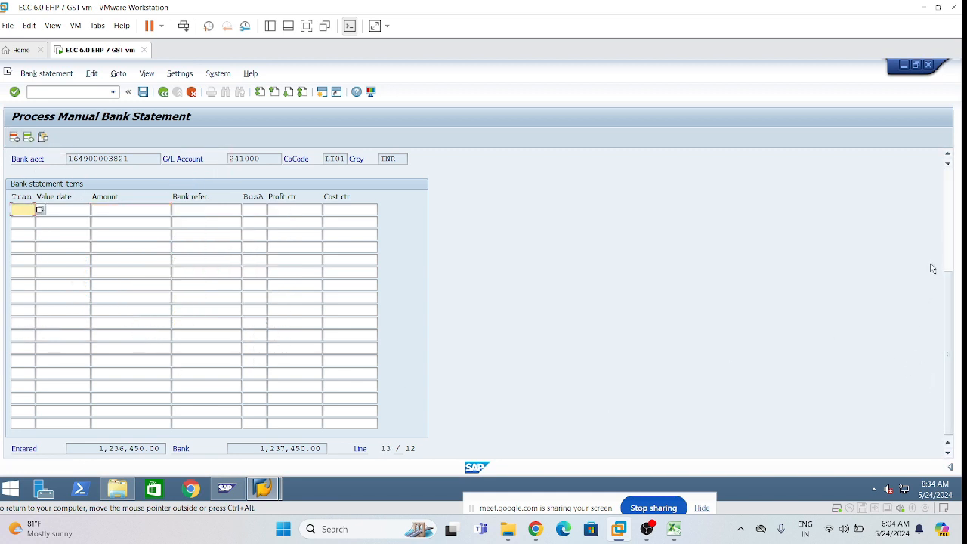
# - Copy the amounts of the twelve statement lines as a block and try to save the bank statement
pyautogui.click(949, 185)
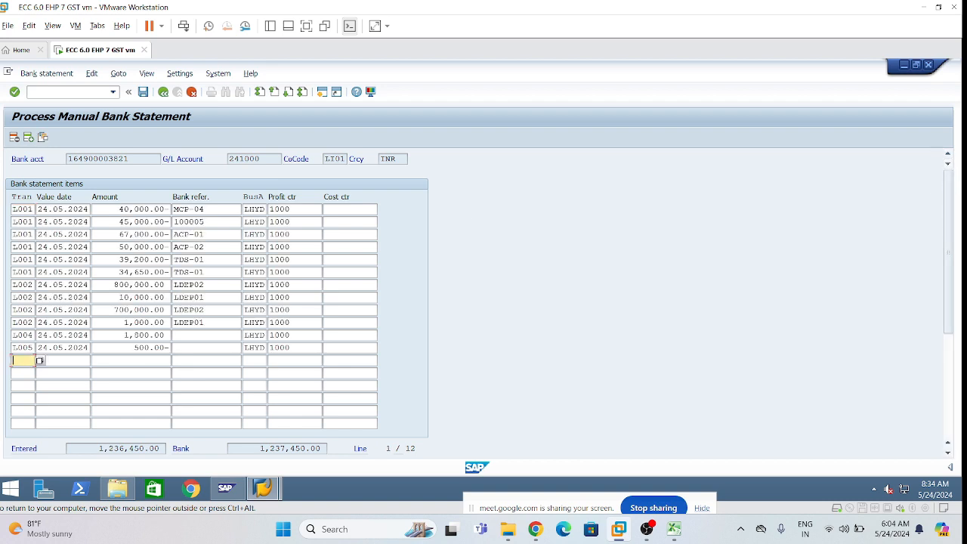
pyautogui.hotkey('ctrl', 'y')
pyautogui.moveTo(116, 210); pyautogui.dragTo(170, 348)
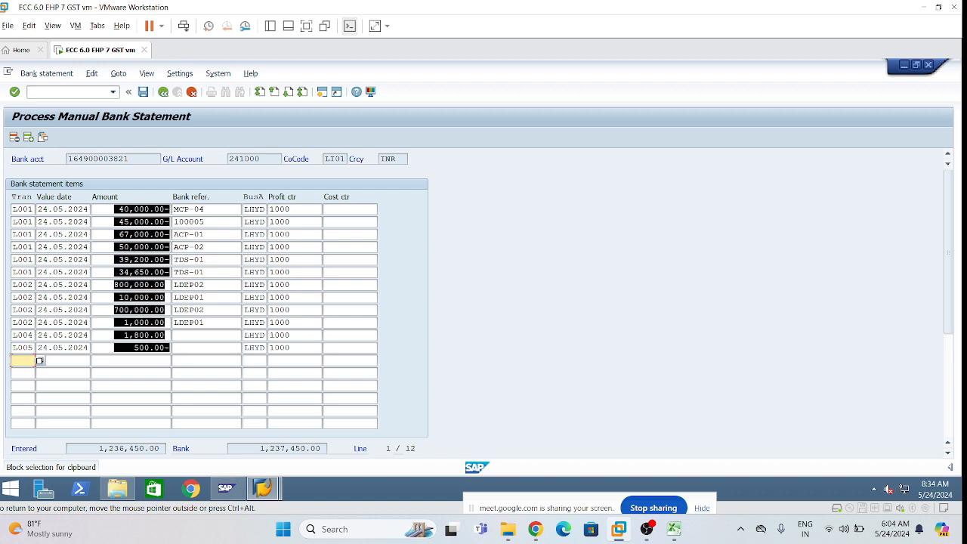
pyautogui.hotkey('ctrl', 'c')
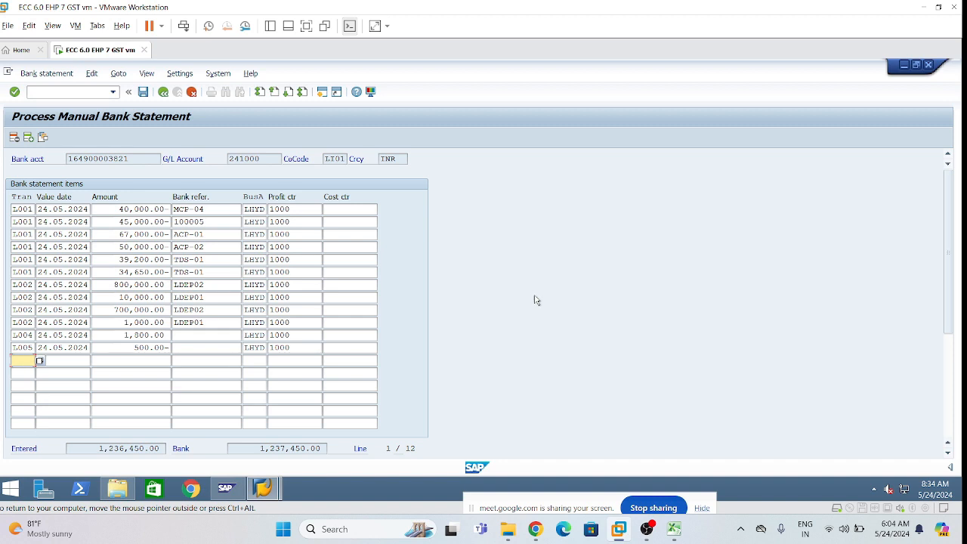
pyautogui.click(948, 391)
pyautogui.click(948, 190)
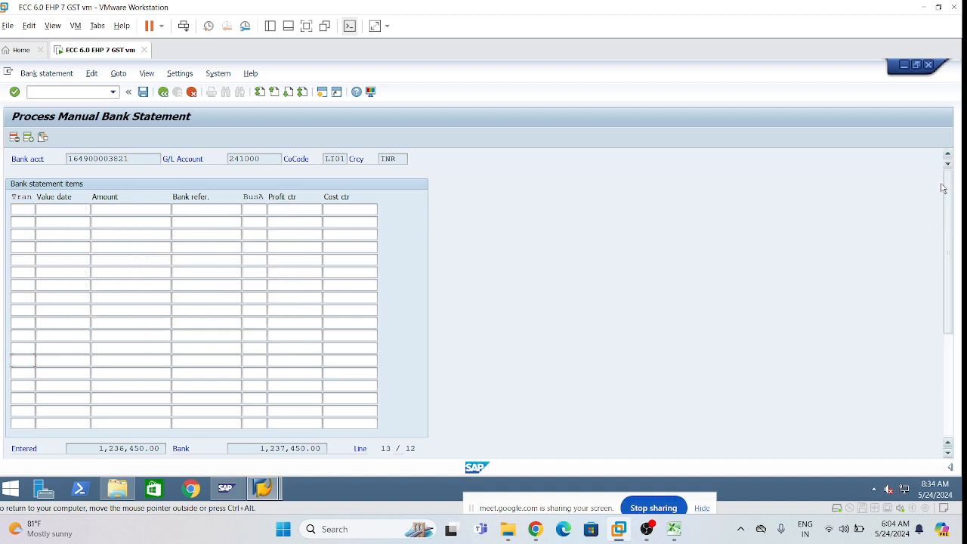
pyautogui.click(143, 92)
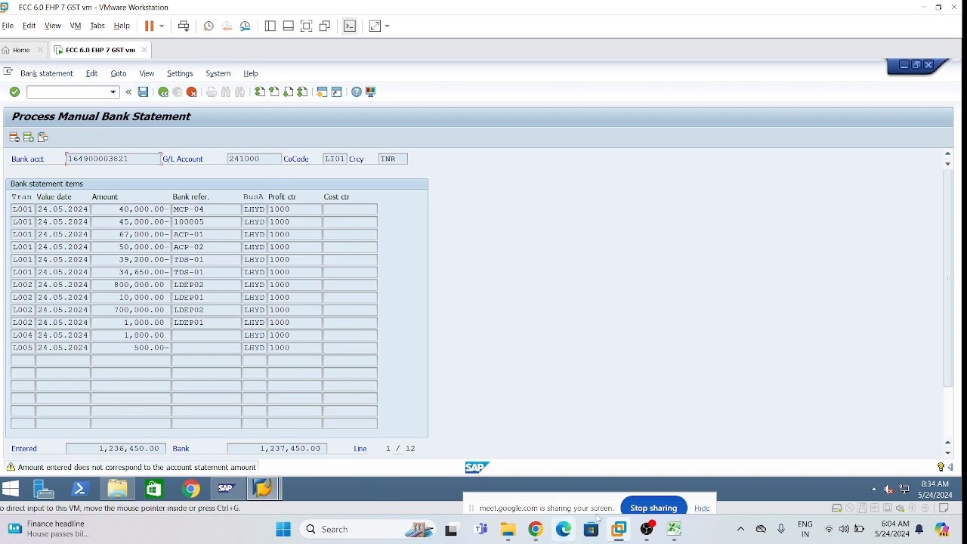
# - Switch to Excel, try to paste the copied amounts into H2, and return to editing the SAP statement lines without exiting
pyautogui.click(674, 529)
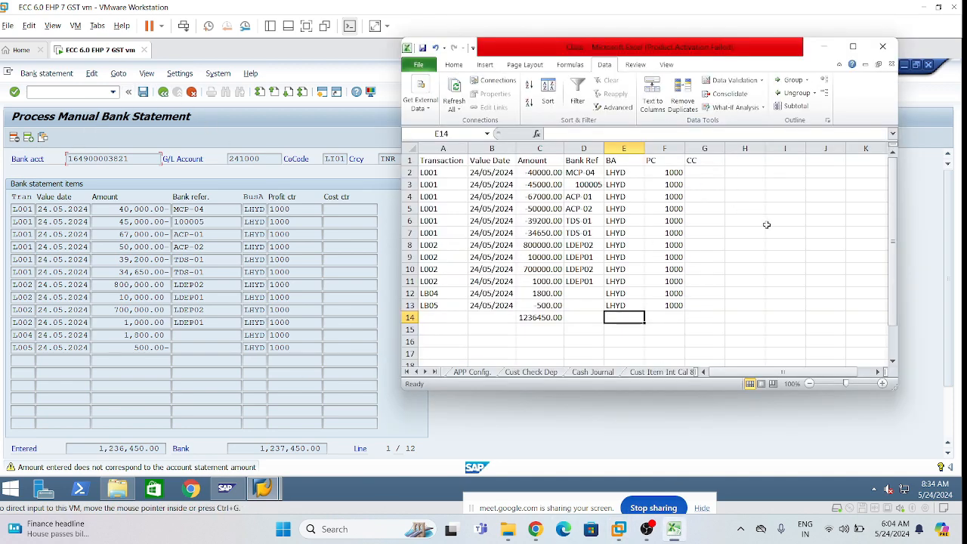
pyautogui.click(754, 171)
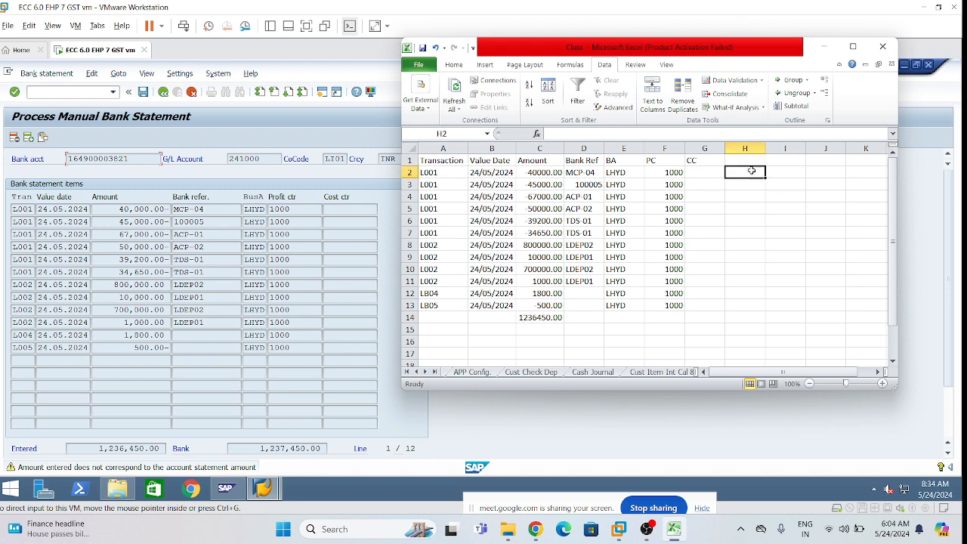
pyautogui.hotkey('ctrl', 'v')
pyautogui.click(824, 46)
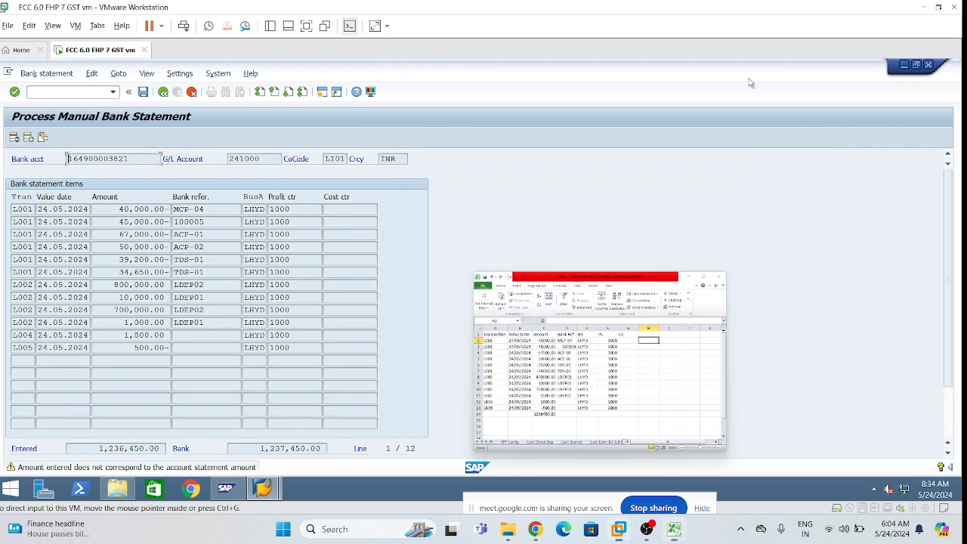
pyautogui.click(192, 92)
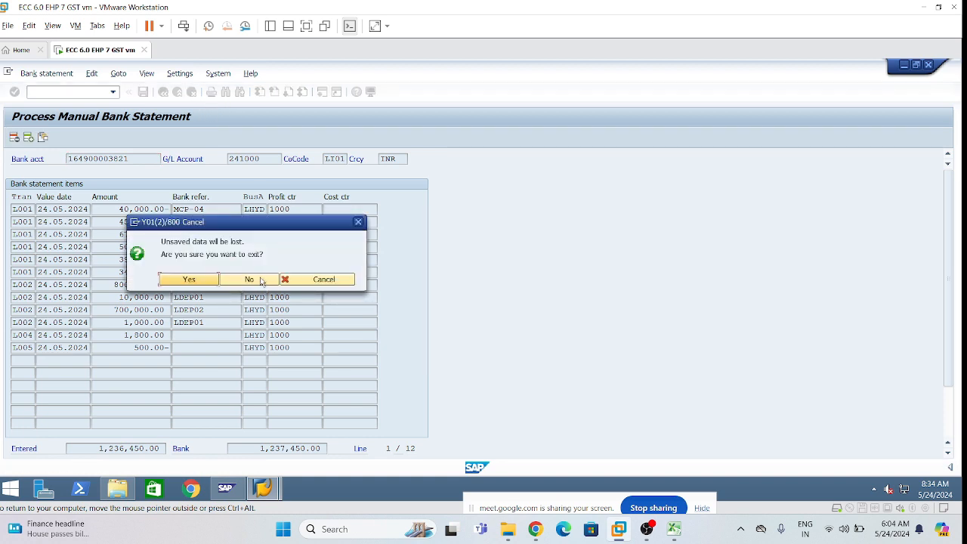
pyautogui.click(249, 278)
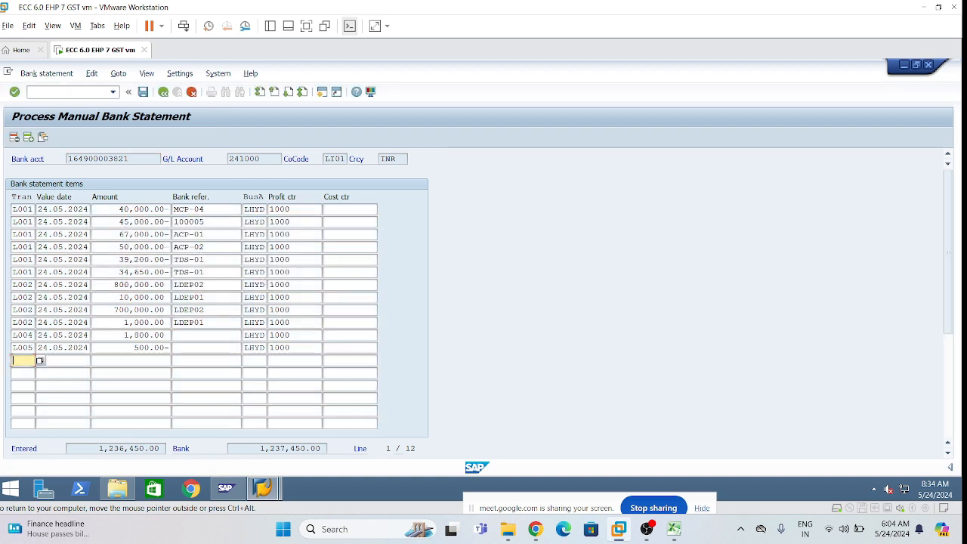
# - Copy the amounts of all twelve SAP statement lines as a block and paste them into Excel starting at H2
pyautogui.moveTo(118, 209); pyautogui.dragTo(167, 348)
pyautogui.hotkey('ctrl', 'y')
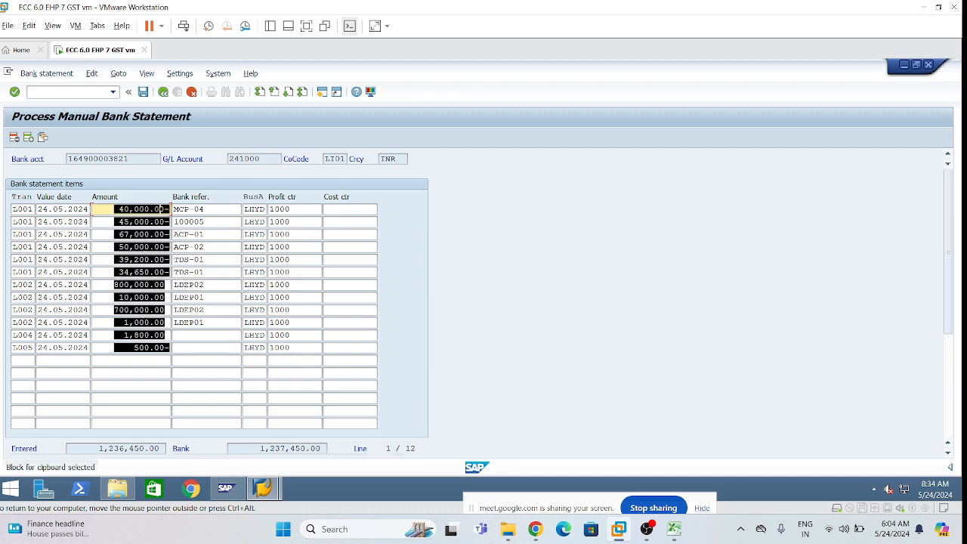
pyautogui.hotkey('ctrl', 'c')
pyautogui.click(674, 529)
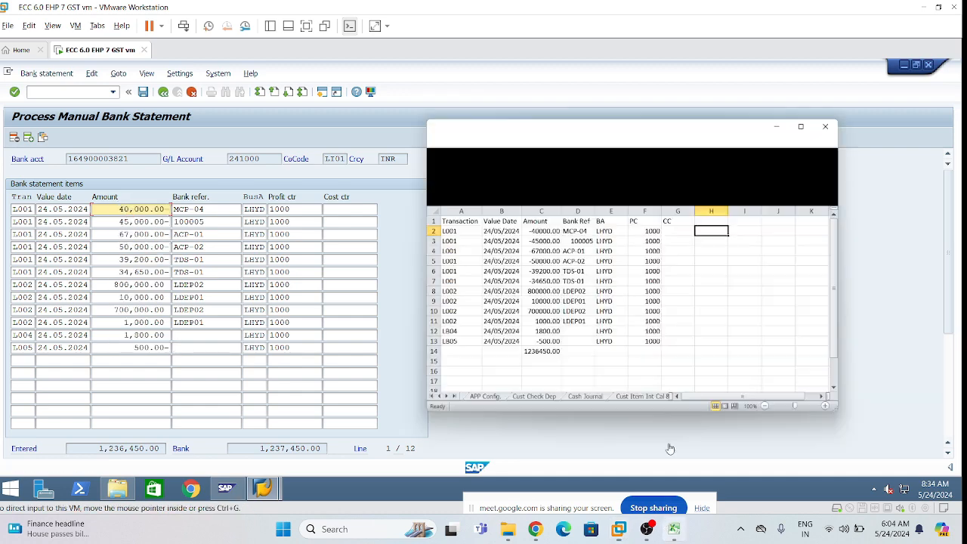
pyautogui.hotkey('ctrl', 'v')
pyautogui.click(792, 257)
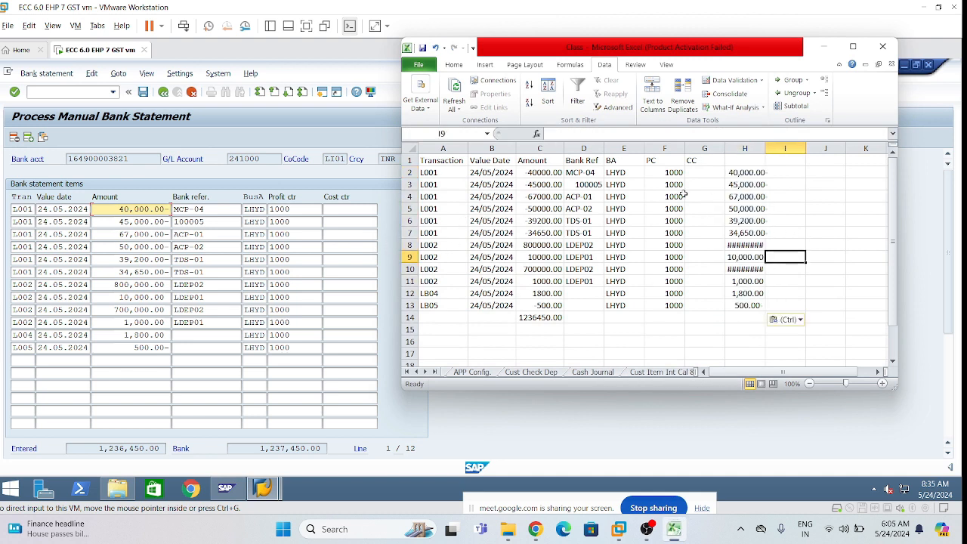
# - Return to the SAP statement and go back to its header screen without saving the line items
pyautogui.click(187, 267)
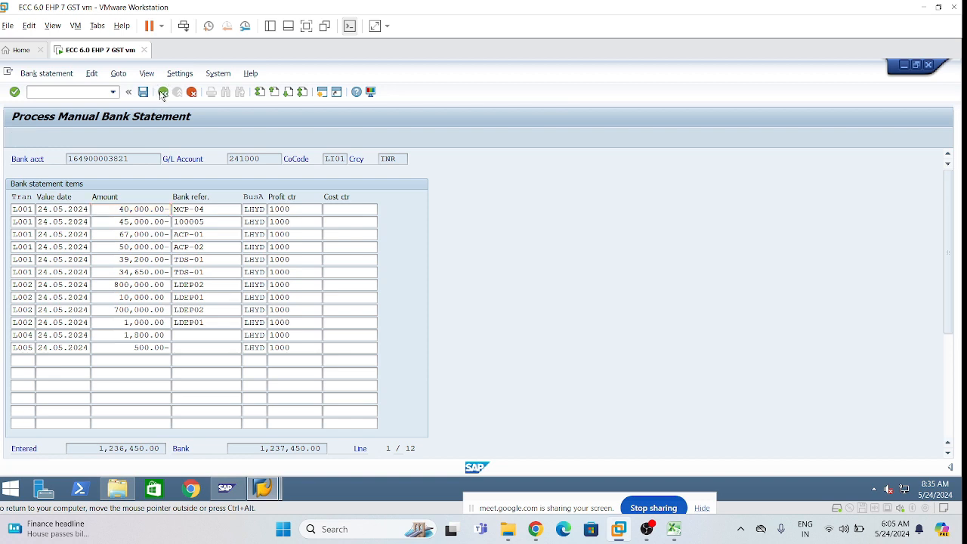
pyautogui.click(162, 92)
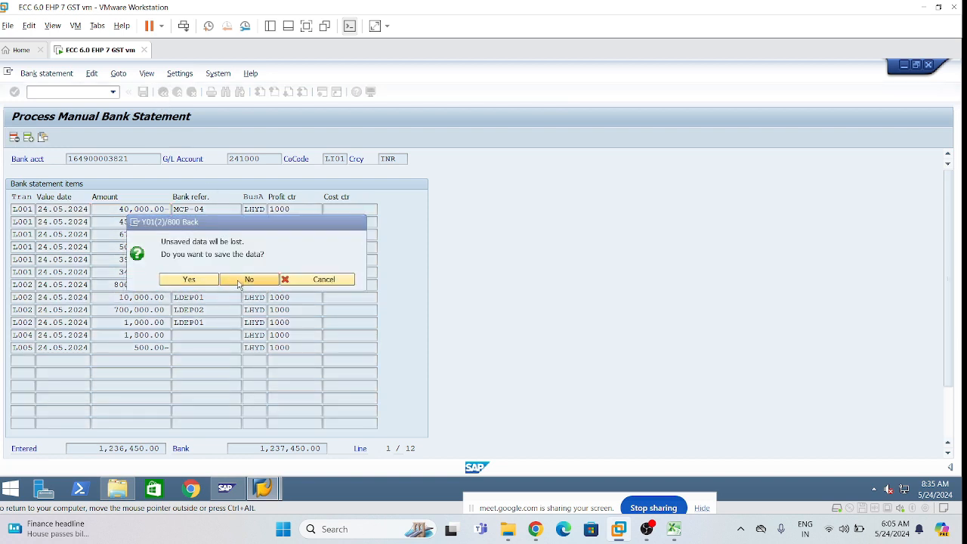
pyautogui.click(238, 284)
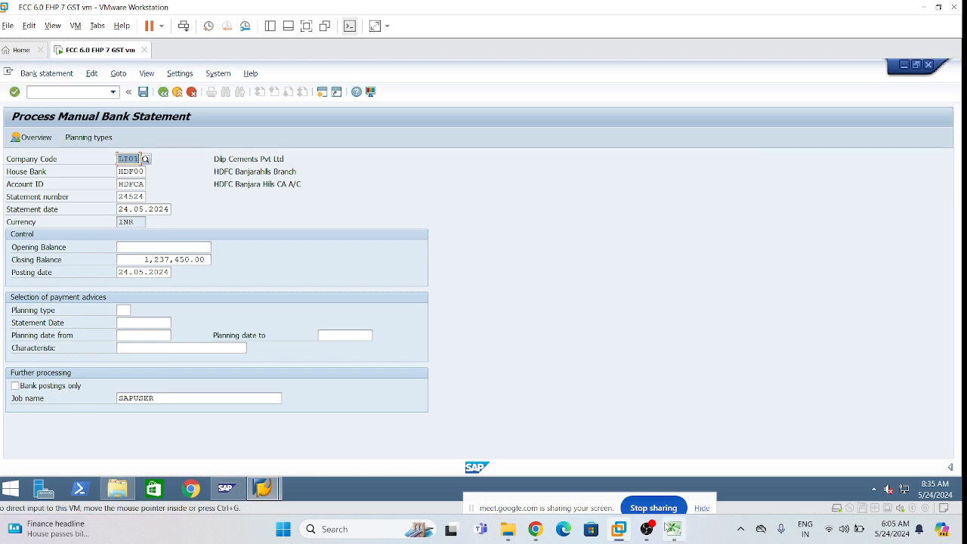
# - Check the total in C14 in Excel, set the SAP statement's closing balance to 1,236,450.00, and continue to the line items
pyautogui.click(673, 529)
pyautogui.click(560, 318)
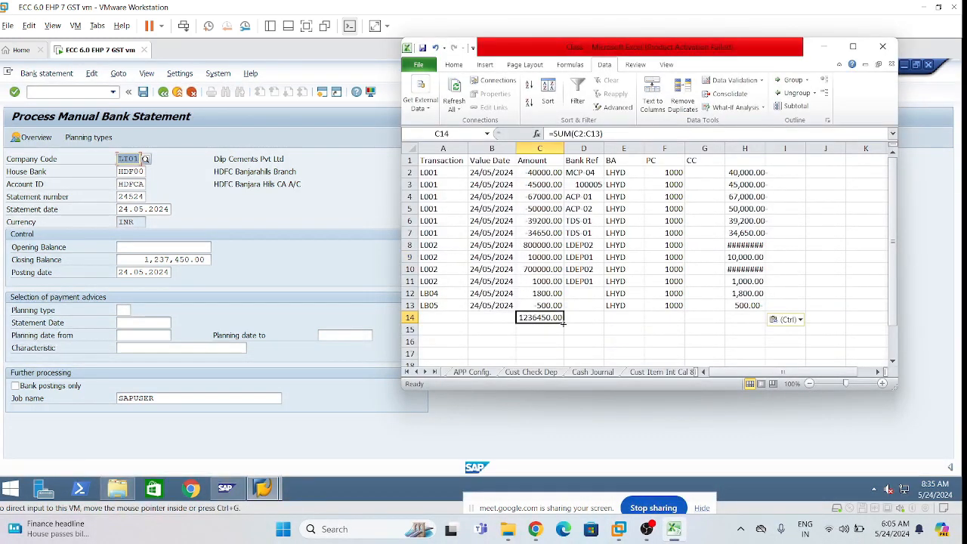
pyautogui.click(165, 260)
pyautogui.press('BackSpace')
pyautogui.write('6')
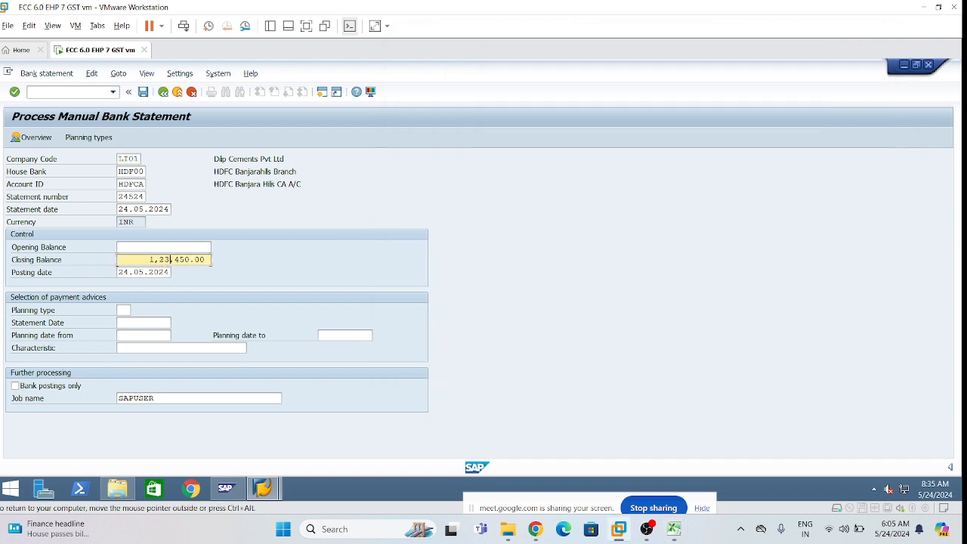
pyautogui.press('Return')
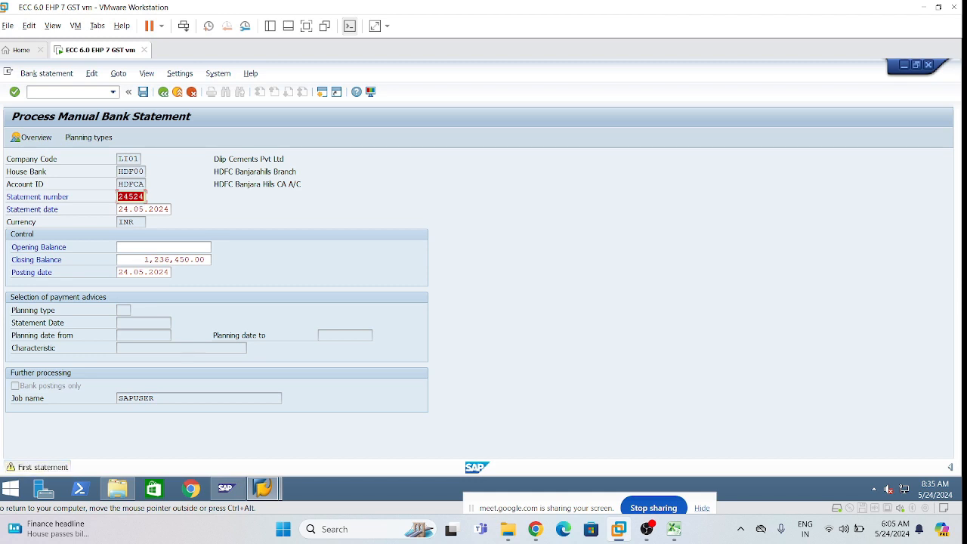
pyautogui.press('Return')
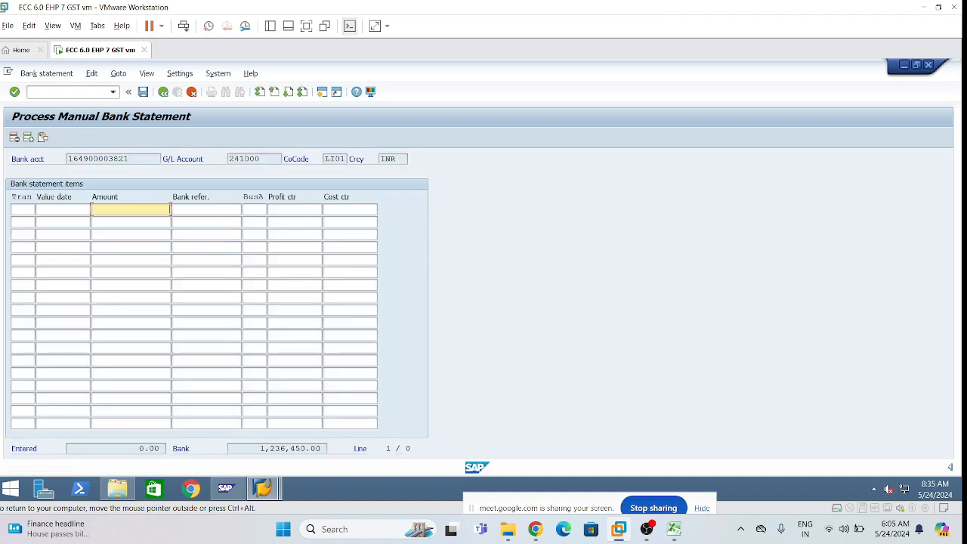
pyautogui.click(23, 210)
pyautogui.click(122, 211)
pyautogui.write('40,000.00-')
pyautogui.press('BackSpace')
pyautogui.press('BackSpace')
pyautogui.press('BackSpace')
pyautogui.press('BackSpace')
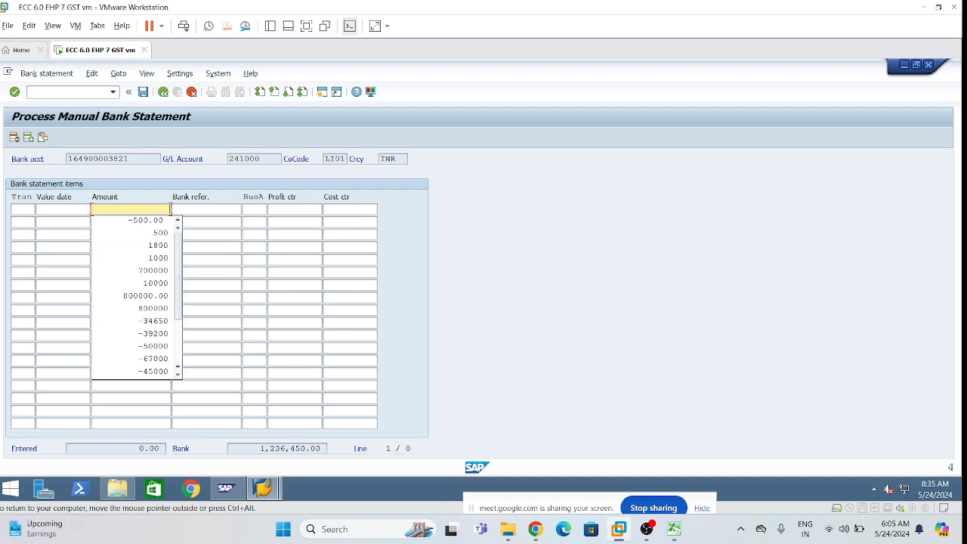
# - Copy the transaction codes in A2:A13 from Excel and paste them into the SAP statement's Tran column from the first line
pyautogui.click(674, 529)
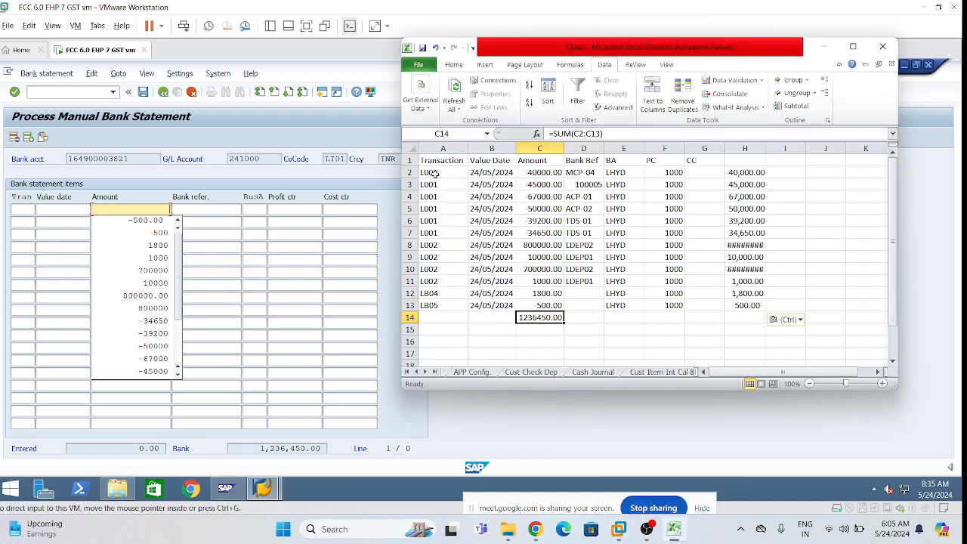
pyautogui.moveTo(432, 173); pyautogui.dragTo(456, 300)
pyautogui.hotkey('ctrl', 'c')
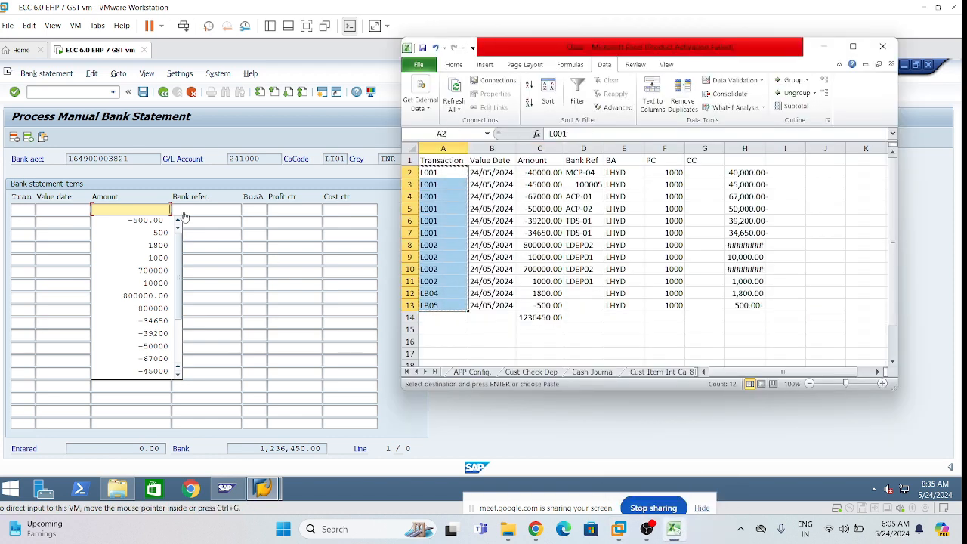
pyautogui.click(17, 210)
pyautogui.hotkey('ctrl', 'v')
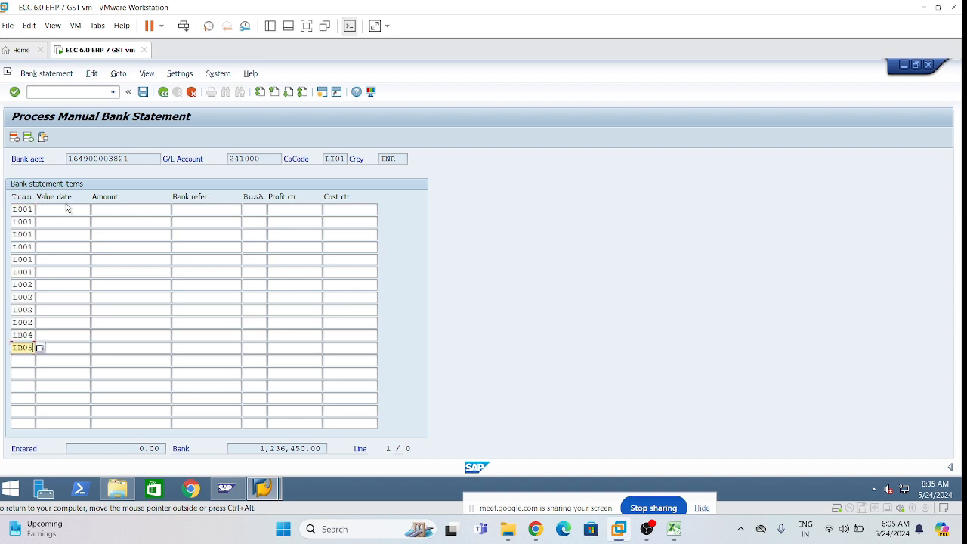
# - Copy the value dates in B2:B13 from Excel and paste them into the SAP statement's Value date column
pyautogui.click(68, 210)
pyautogui.click(673, 529)
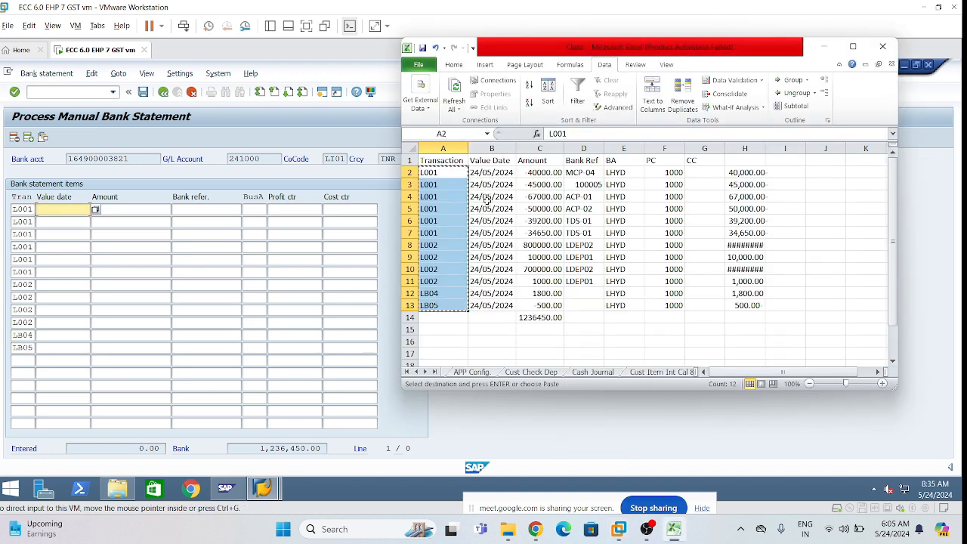
pyautogui.moveTo(490, 173); pyautogui.dragTo(487, 299)
pyautogui.hotkey('ctrl', 'c')
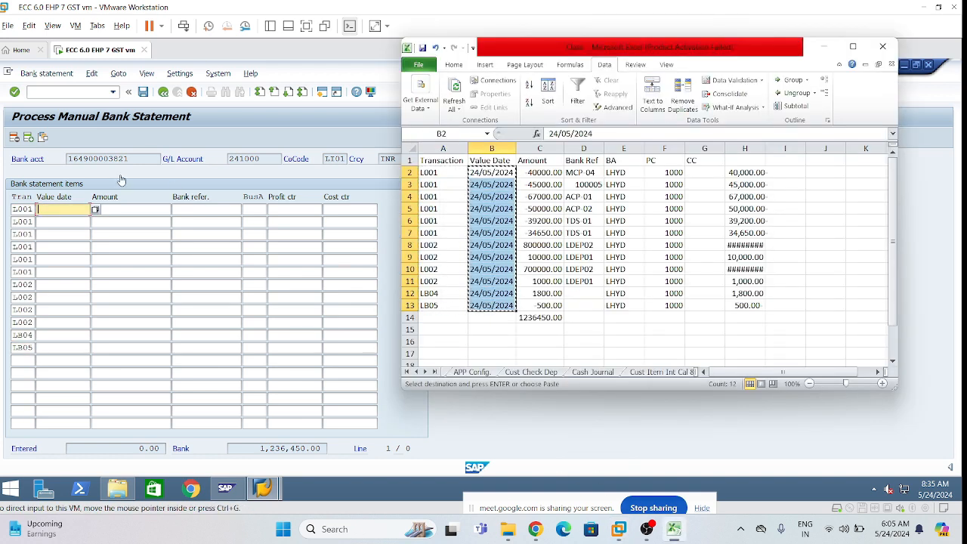
pyautogui.click(69, 215)
pyautogui.hotkey('ctrl', 'v')
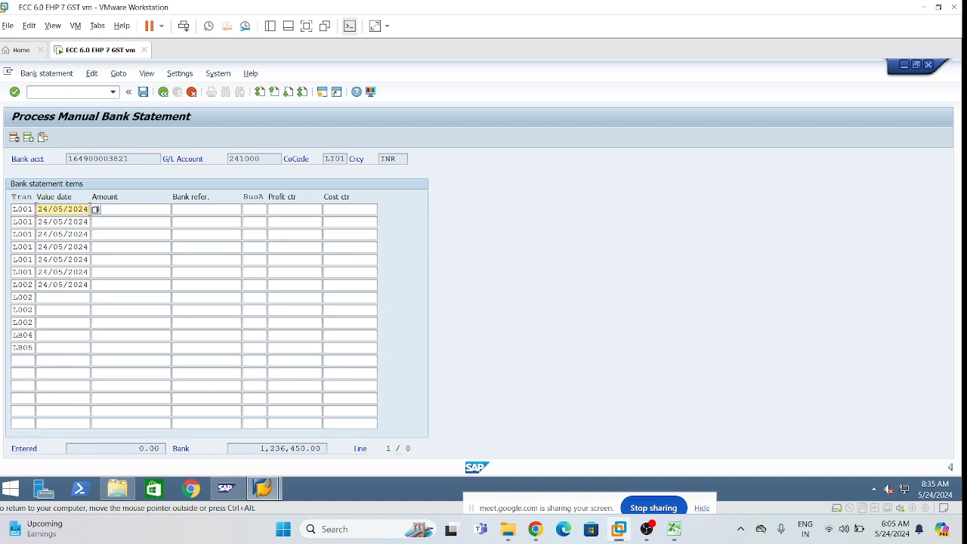
# - Switch to Excel, copy the SAP-formatted amounts in H2:H13, and return to the SAP statement's Amount column
pyautogui.click(120, 213)
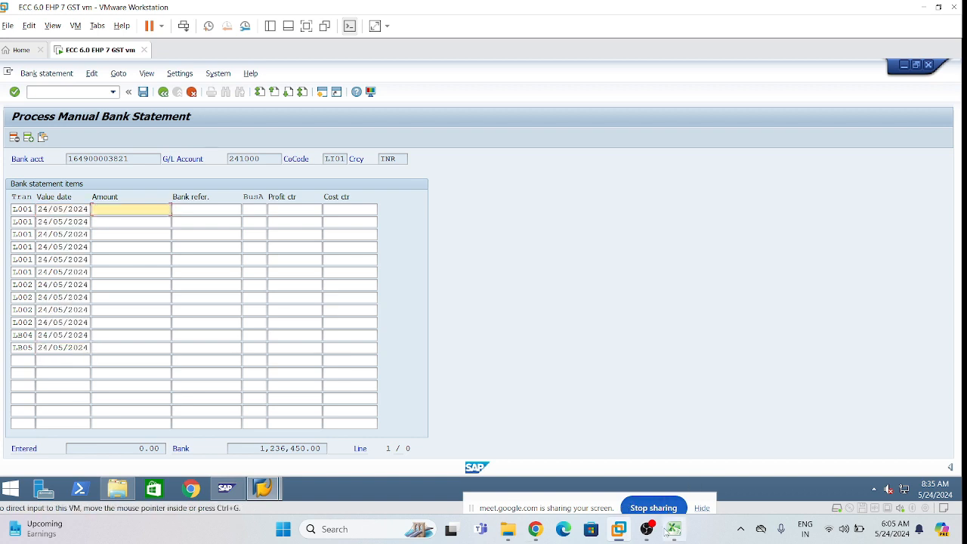
pyautogui.moveTo(668, 529)
pyautogui.click(662, 498)
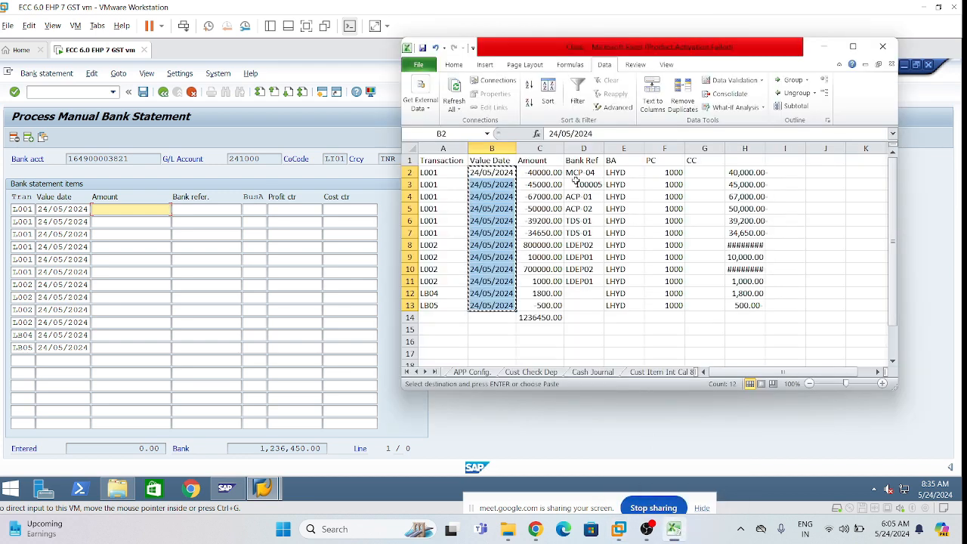
pyautogui.click(746, 173)
pyautogui.moveTo(747, 173); pyautogui.dragTo(746, 305)
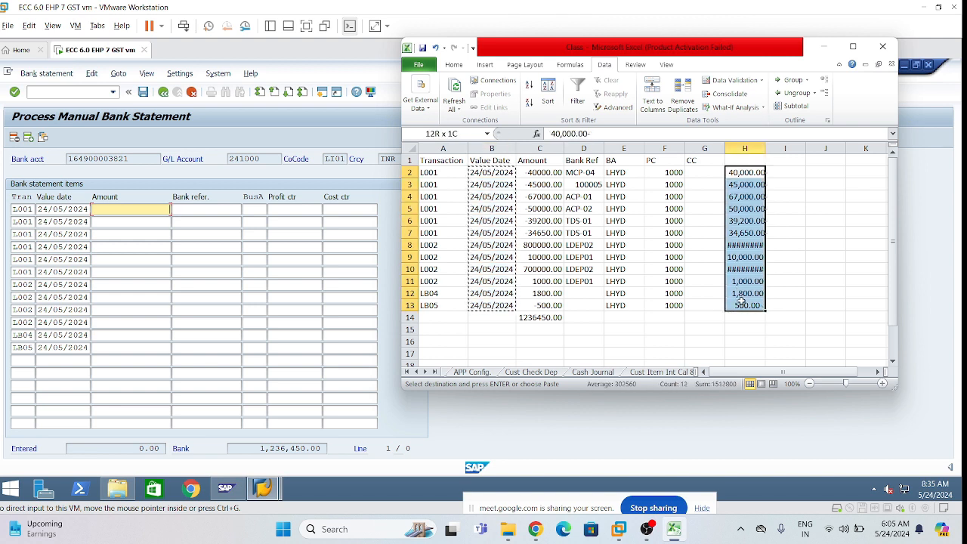
pyautogui.click(143, 259)
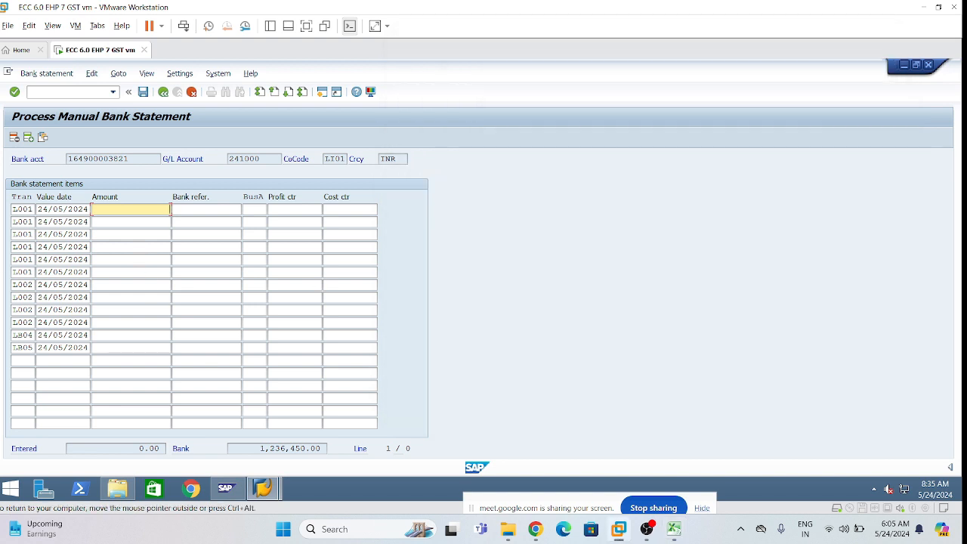
# - Try to clear the value date of the first bank statement item
pyautogui.click(63, 209)
pyautogui.moveTo(44, 210); pyautogui.dragTo(88, 209)
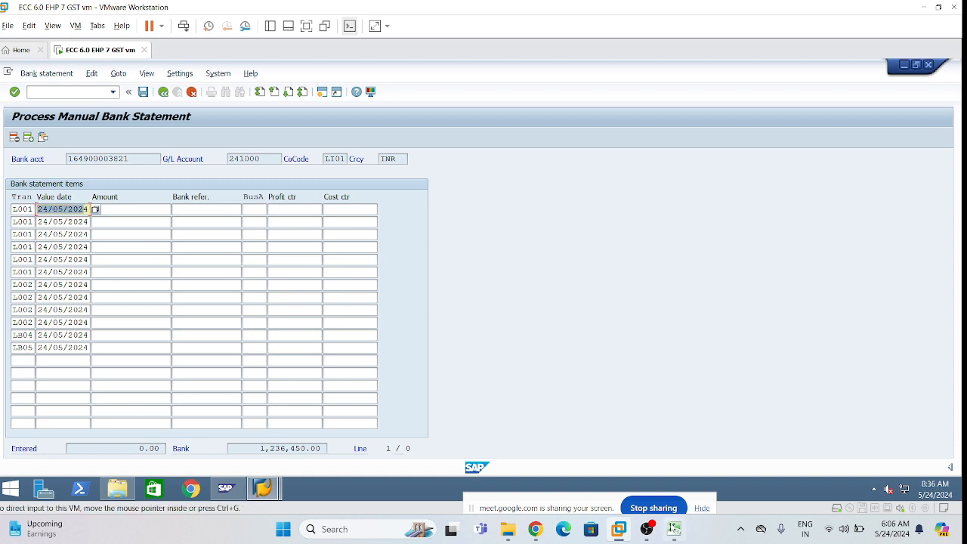
pyautogui.press('Delete')
# - Switch to the Excel workbook and change the value date in cell B2 to 24.05.2024
pyautogui.click(674, 531)
pyautogui.click(482, 182)
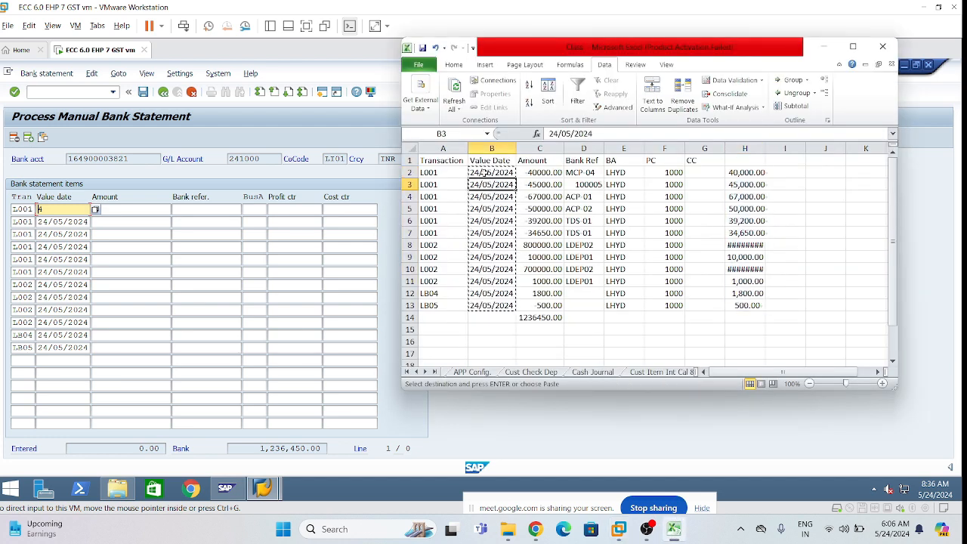
pyautogui.click(484, 172)
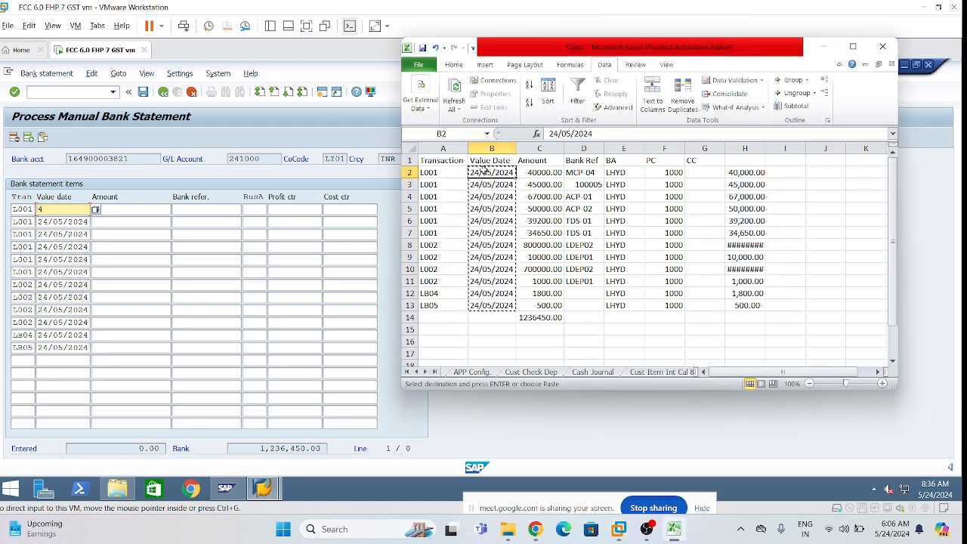
pyautogui.click(563, 134)
pyautogui.press('BackSpace')
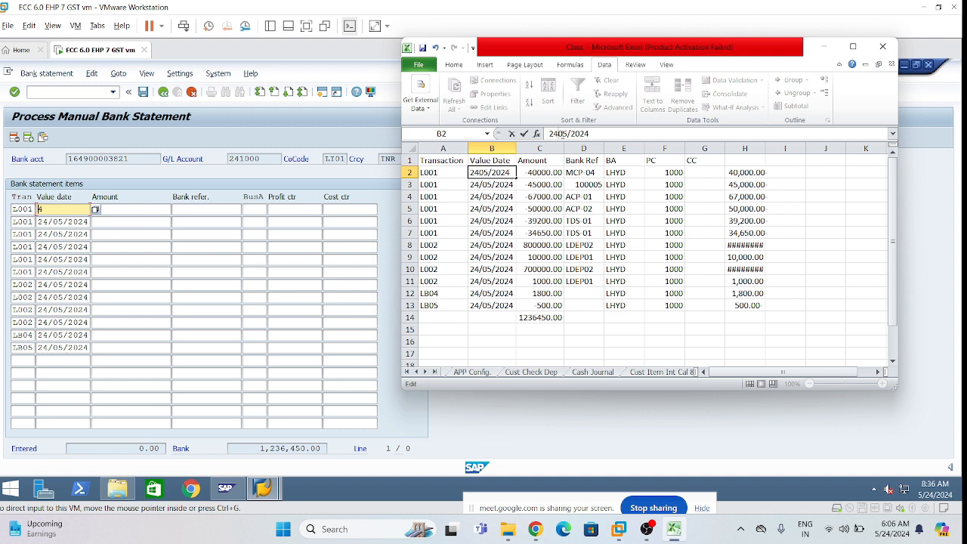
pyautogui.write('.')
pyautogui.press('BackSpace')
pyautogui.write('.05.')
pyautogui.moveTo(593, 134); pyautogui.dragTo(547, 134)
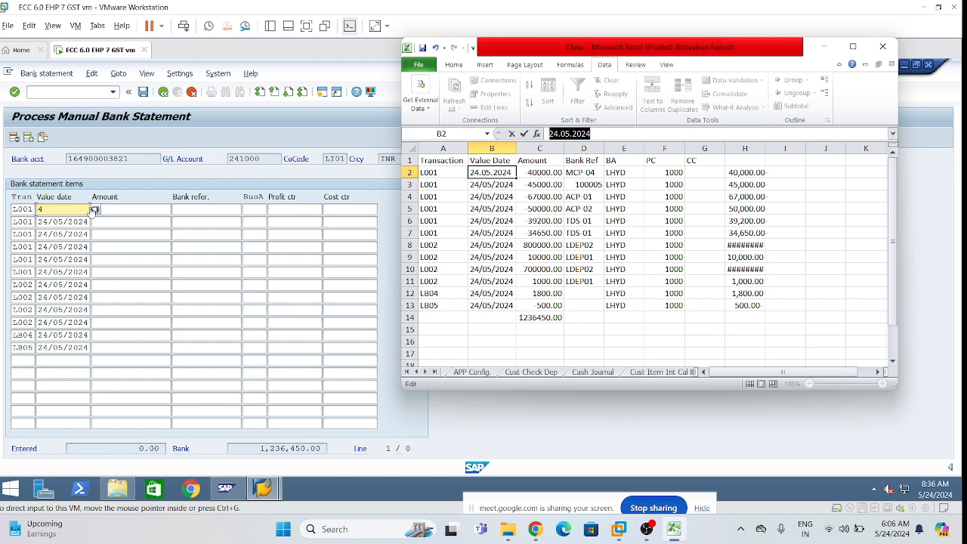
pyautogui.click(94, 210)
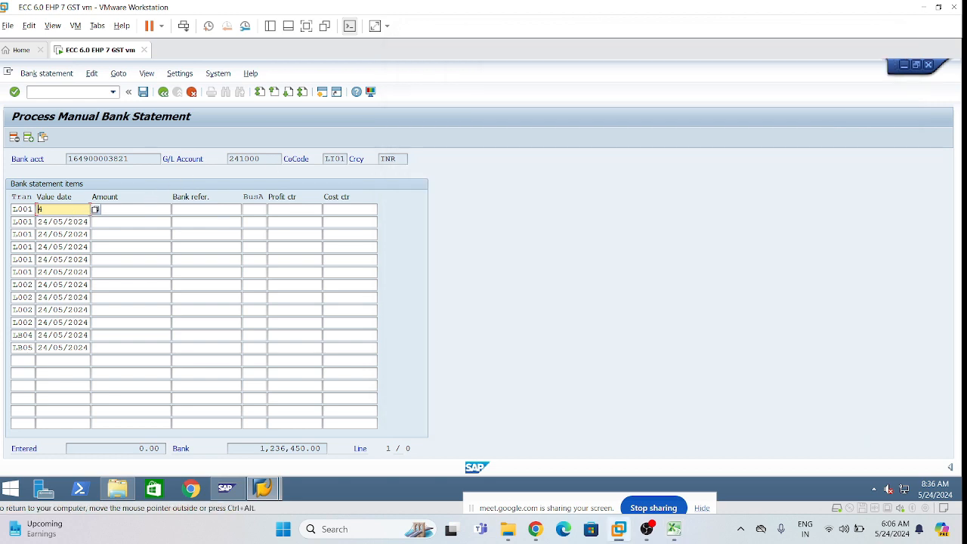
pyautogui.click(674, 529)
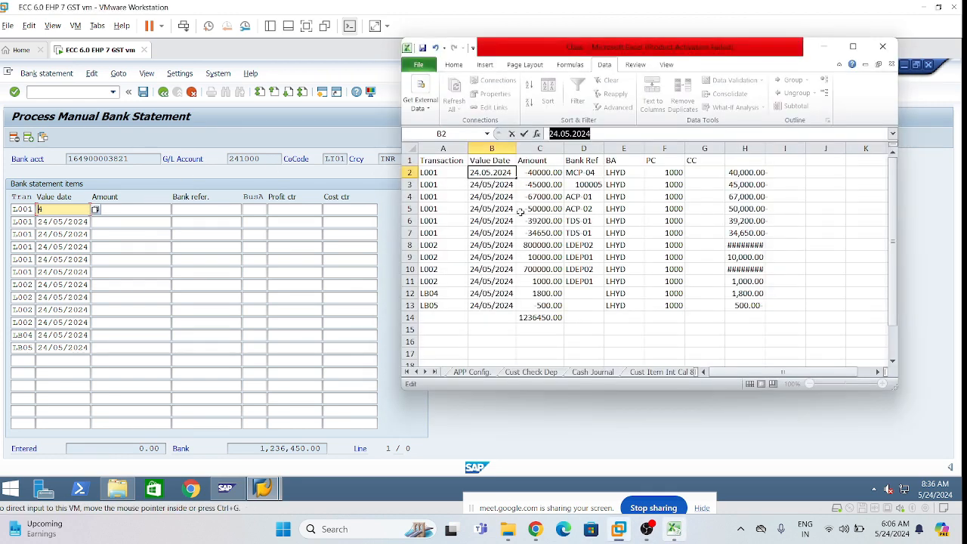
pyautogui.click(497, 185)
# - Copy the date from B2 into cells B3 to B13 of the Value Date column
pyautogui.click(496, 174)
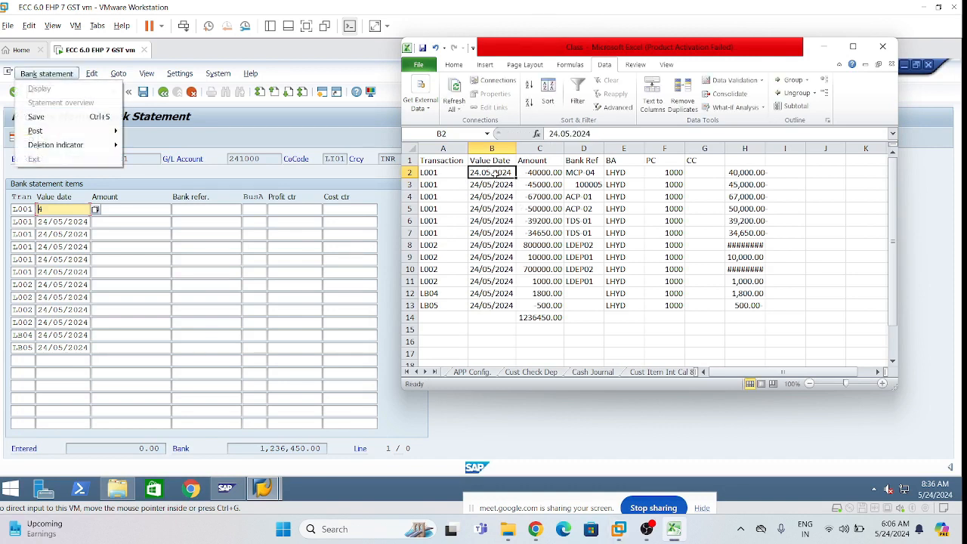
pyautogui.hotkey('ctrl', 'c')
pyautogui.moveTo(492, 185); pyautogui.dragTo(506, 301)
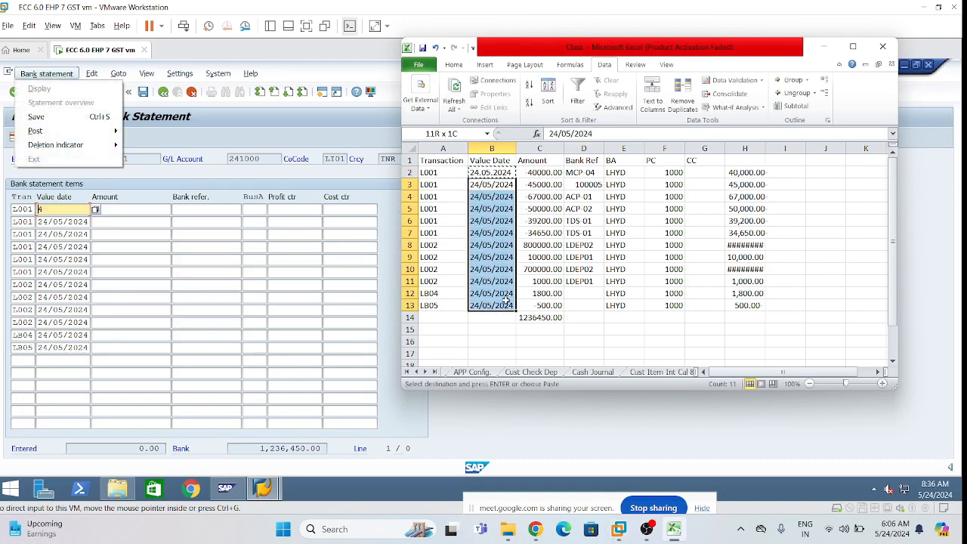
pyautogui.hotkey('ctrl', 'v')
pyautogui.click(495, 220)
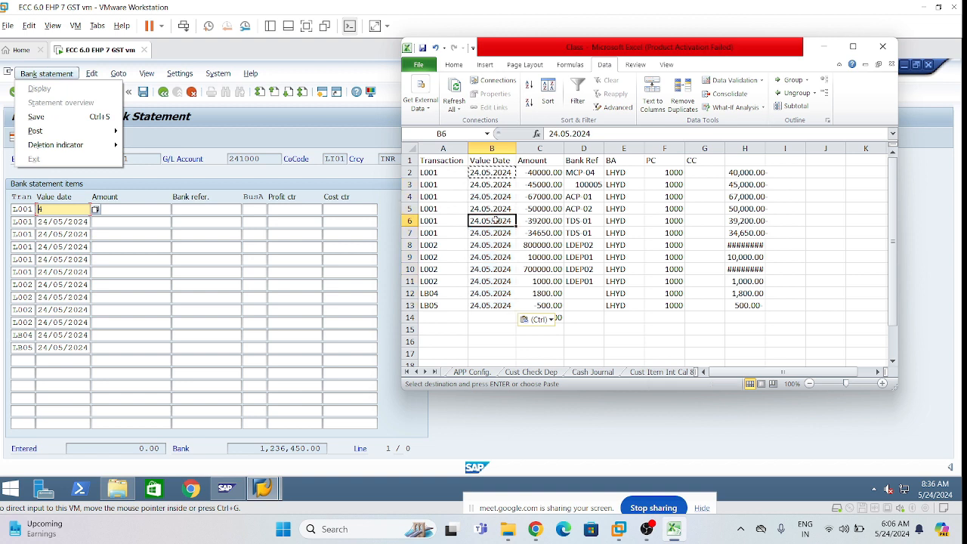
# - Switch to SAP and try to clear the old dates from the Value date column of the statement items
pyautogui.click(73, 233)
pyautogui.click(72, 210)
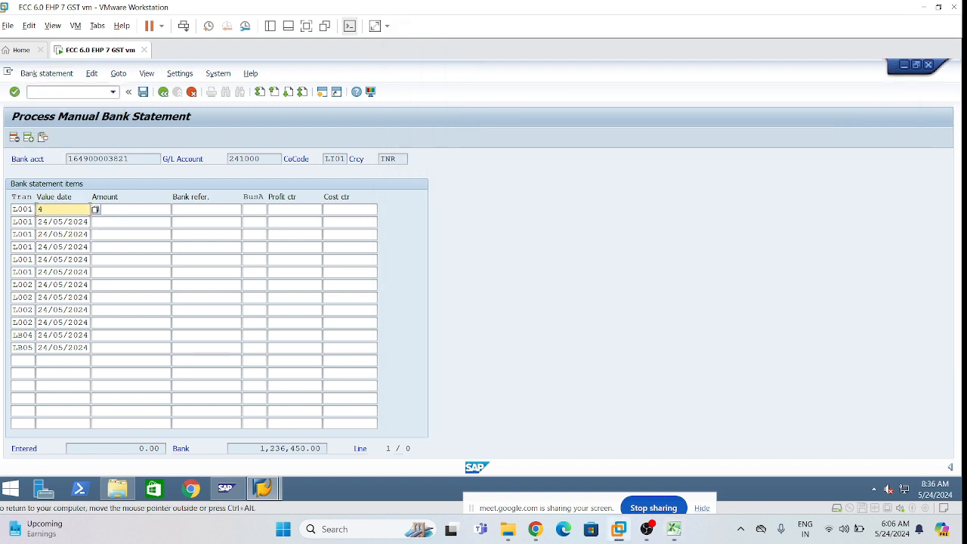
pyautogui.hotkey('ctrl', 'y')
pyautogui.moveTo(68, 217); pyautogui.dragTo(88, 352)
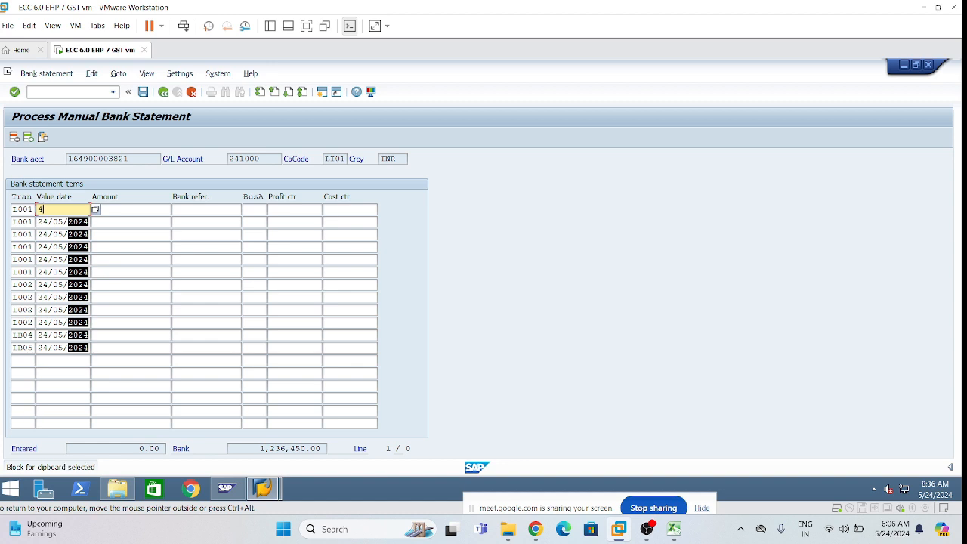
pyautogui.press('Delete')
pyautogui.press('BackSpace')
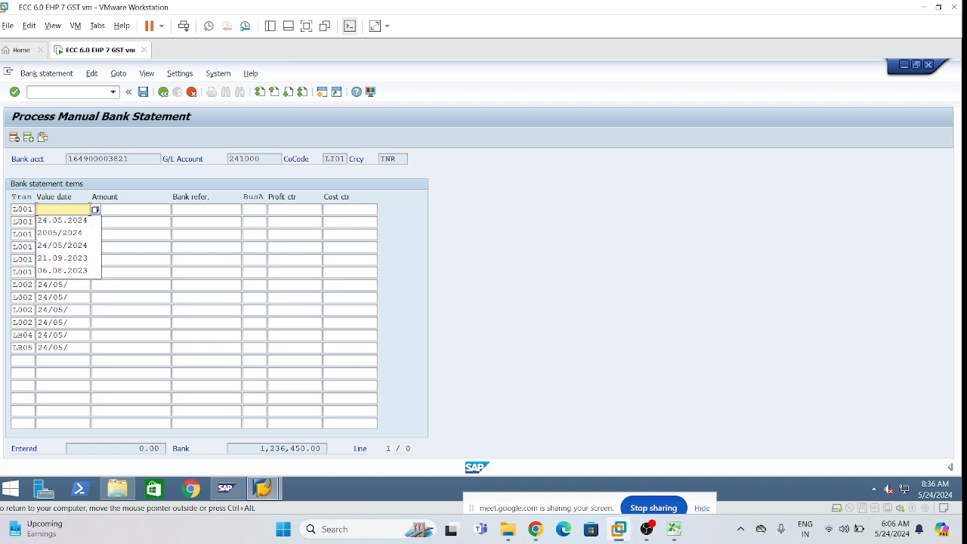
pyautogui.click(52, 348)
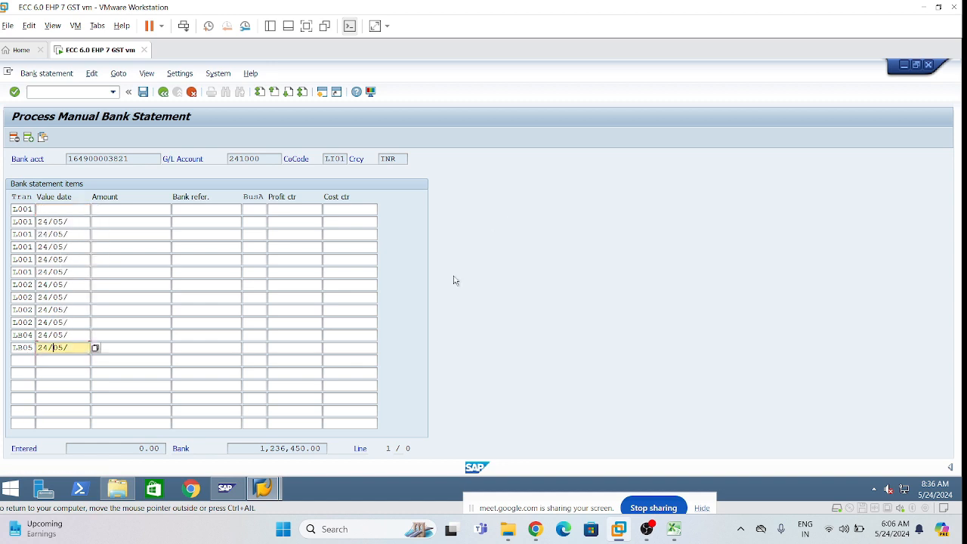
# - Switch to the Excel workbook and copy the value dates in B2 to B13
pyautogui.click(675, 531)
pyautogui.moveTo(491, 172); pyautogui.dragTo(512, 298)
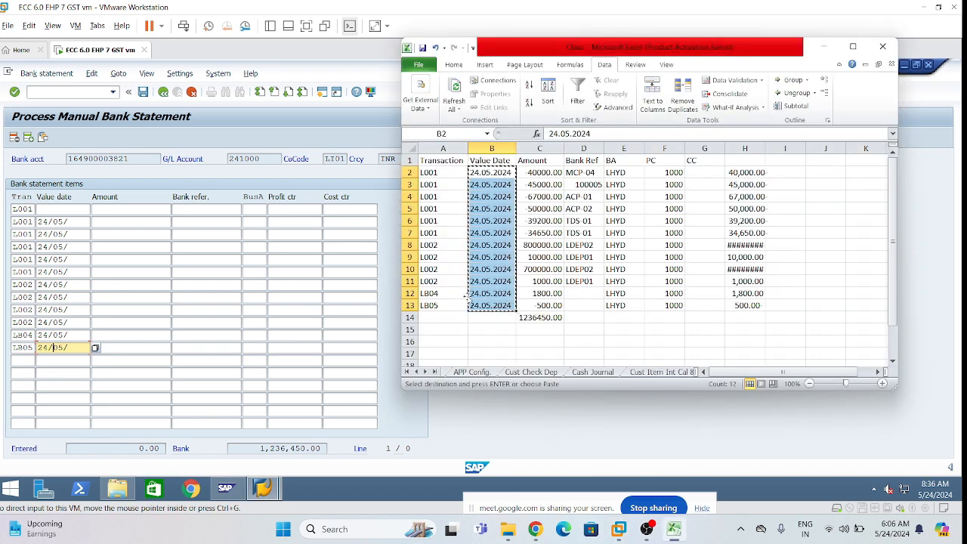
# - Try to paste the copied dates into the Value date column of the SAP statement items and validate the lines
pyautogui.click(55, 213)
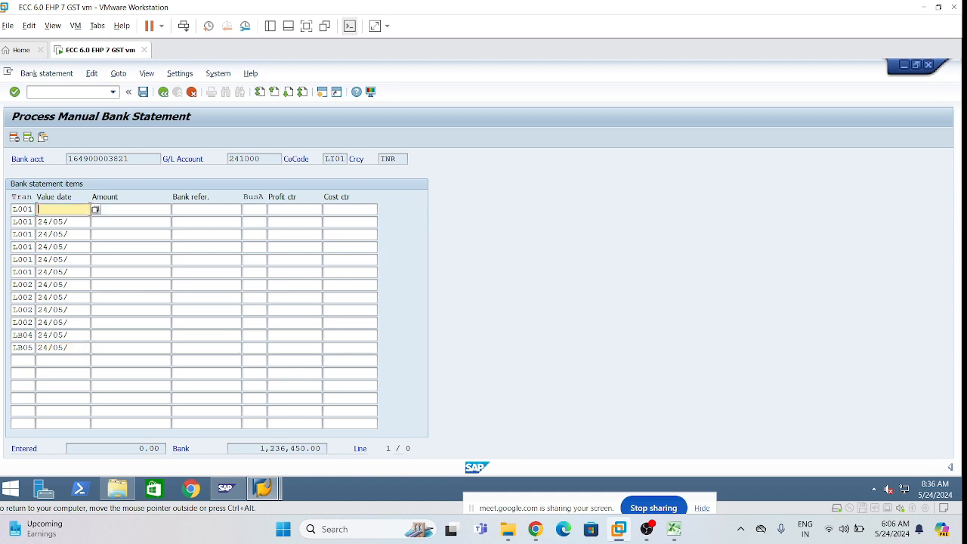
pyautogui.press('Return')
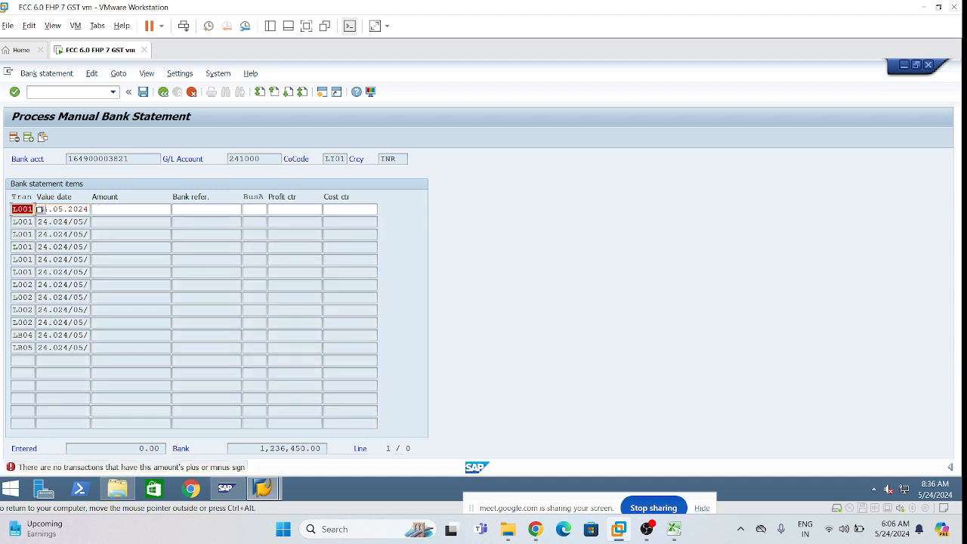
pyautogui.click(68, 221)
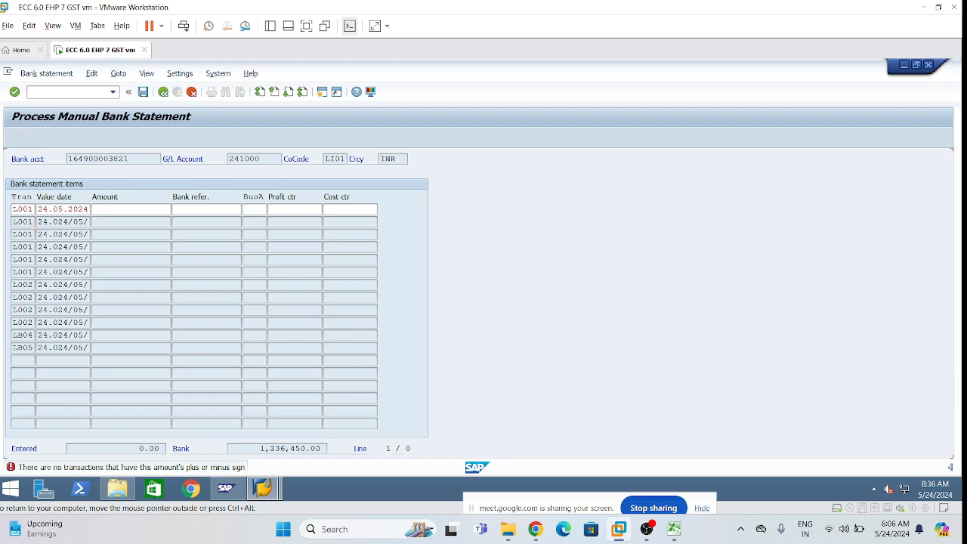
pyautogui.press('Return')
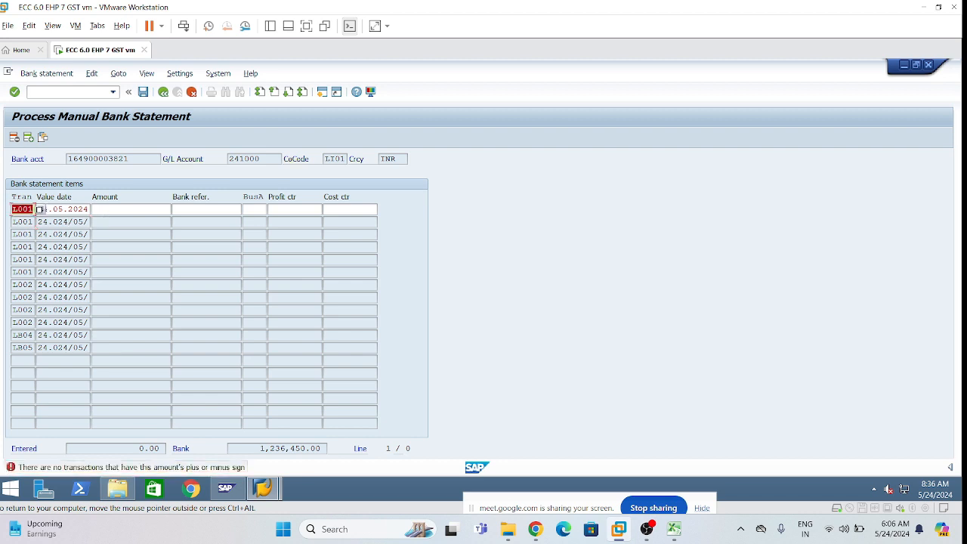
# - Discard the statement items and reopen an empty item list from the statement header for company code LI01
pyautogui.click(131, 210)
pyautogui.click(163, 94)
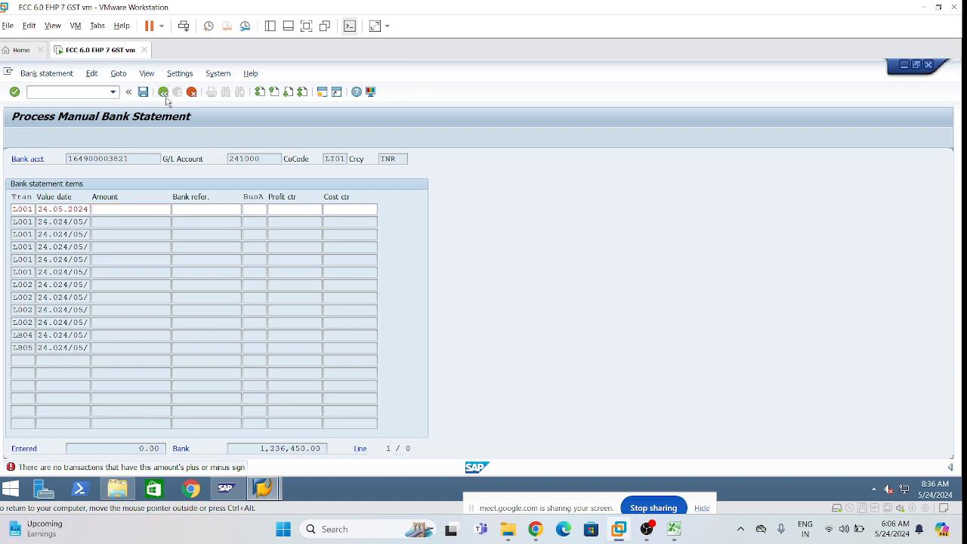
pyautogui.click(192, 91)
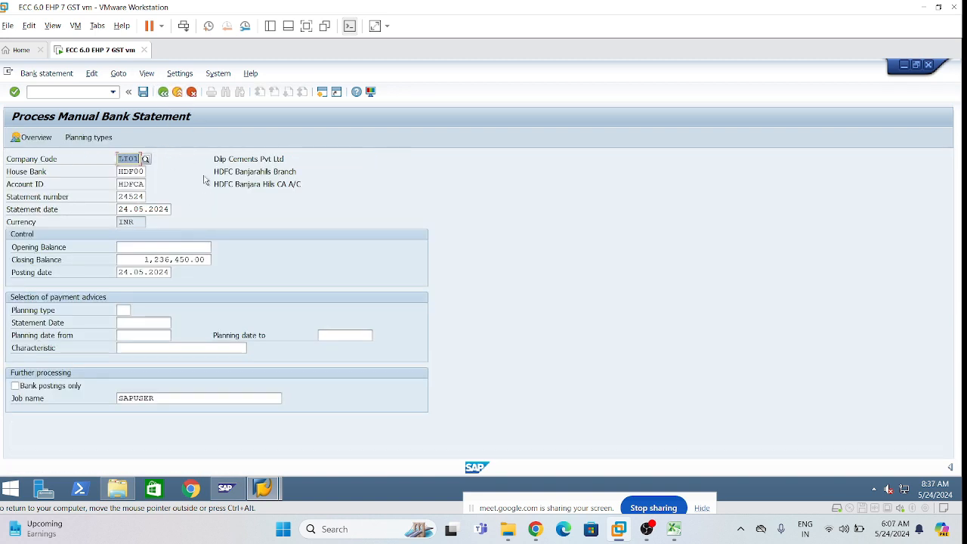
pyautogui.click(204, 178)
pyautogui.press('Return')
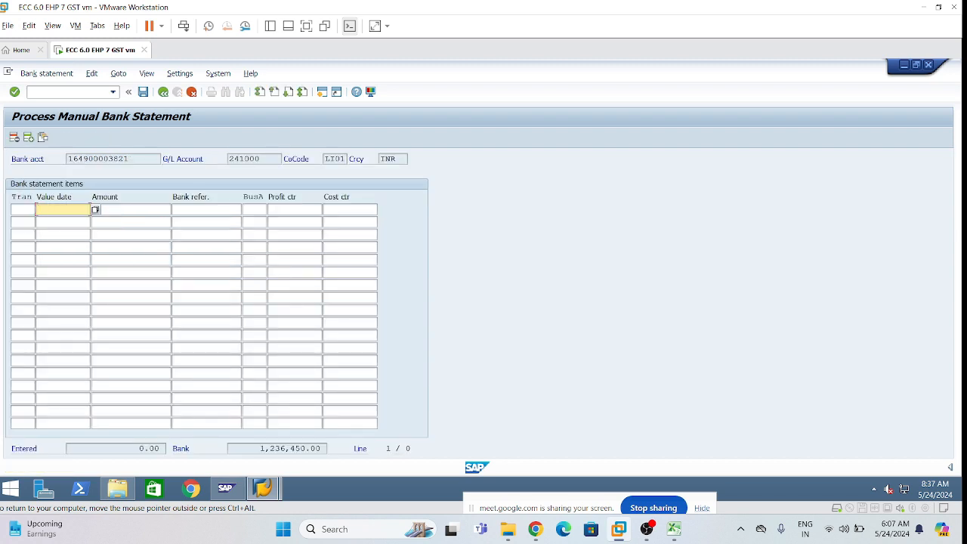
# - Paste the 24.05.2024 dates into the Value date column and transfer the transaction codes from Excel A2 to A13 into the Tran column
pyautogui.hotkey('ctrl', 'v')
pyautogui.click(23, 210)
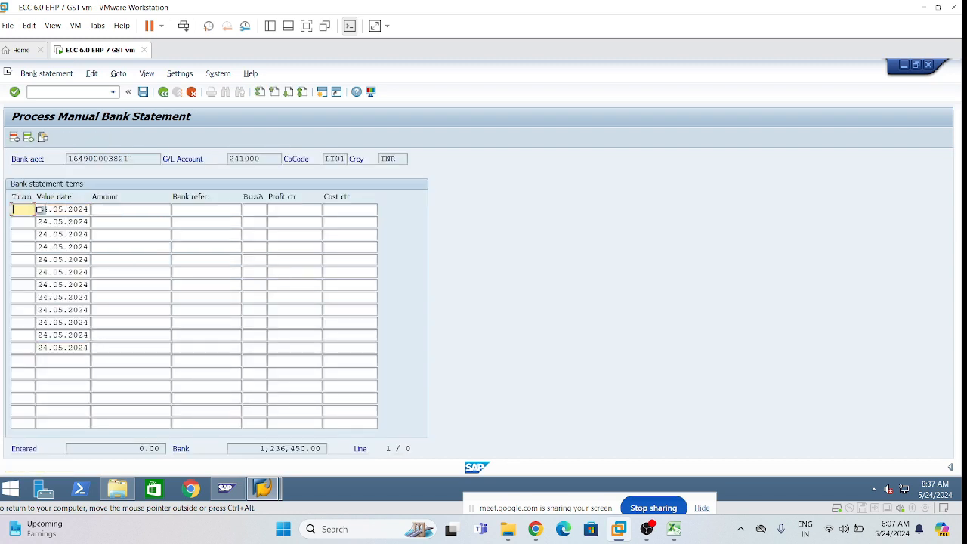
pyautogui.click(674, 529)
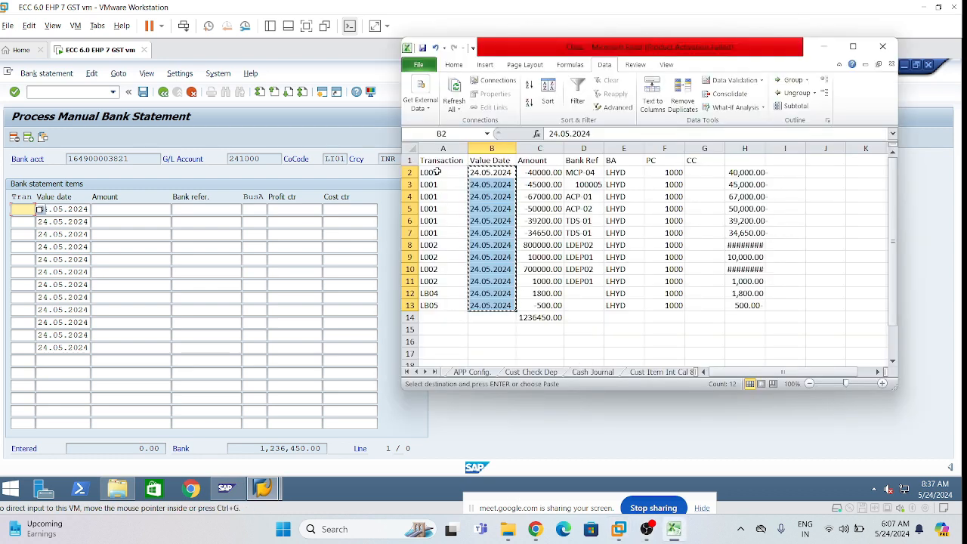
pyautogui.moveTo(443, 173); pyautogui.dragTo(444, 305)
pyautogui.hotkey('ctrl', 'c')
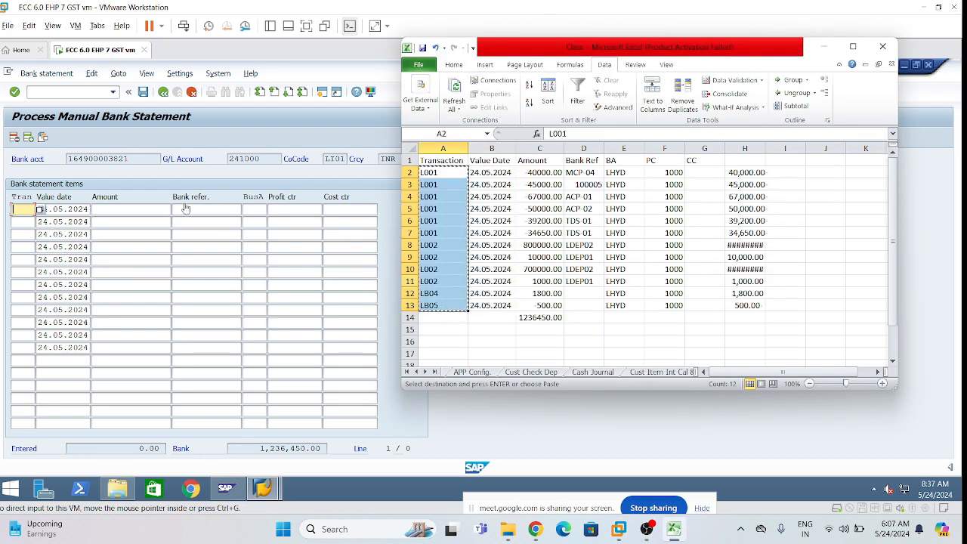
pyautogui.click(29, 214)
pyautogui.hotkey('ctrl', 'v')
pyautogui.click(125, 209)
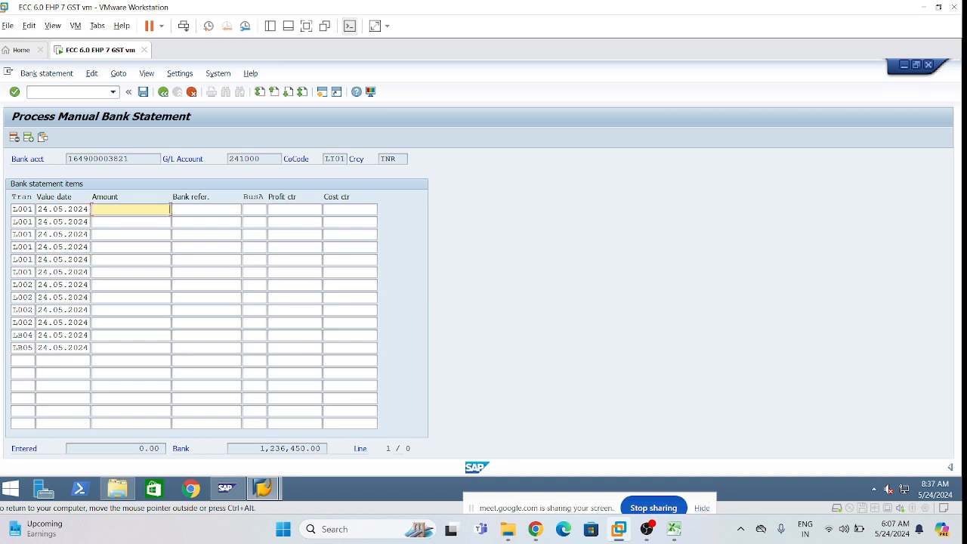
# - Copy the bank references from Excel D2 to D11 into the Bank refer. column of the SAP statement items
pyautogui.click(673, 529)
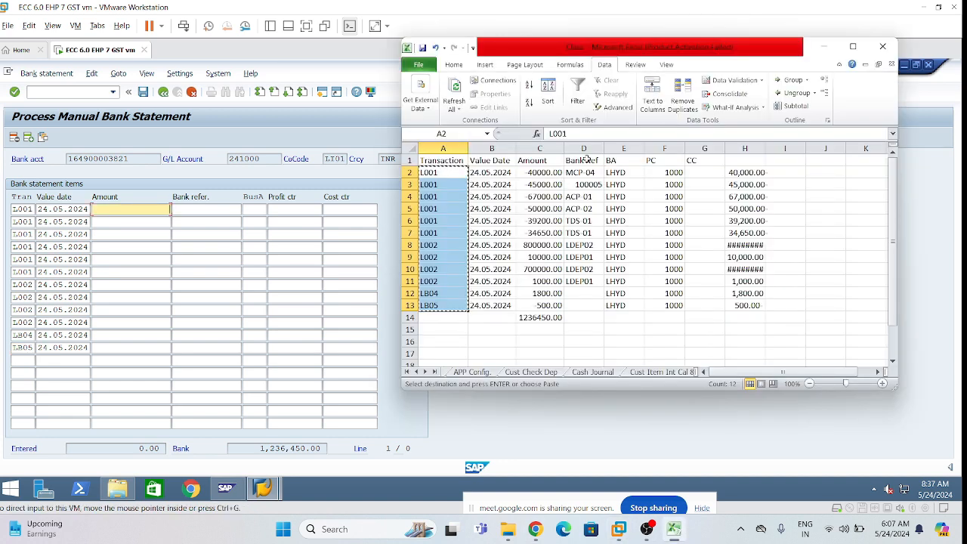
pyautogui.moveTo(582, 174); pyautogui.dragTo(583, 281)
pyautogui.hotkey('ctrl', 'c')
pyautogui.click(200, 209)
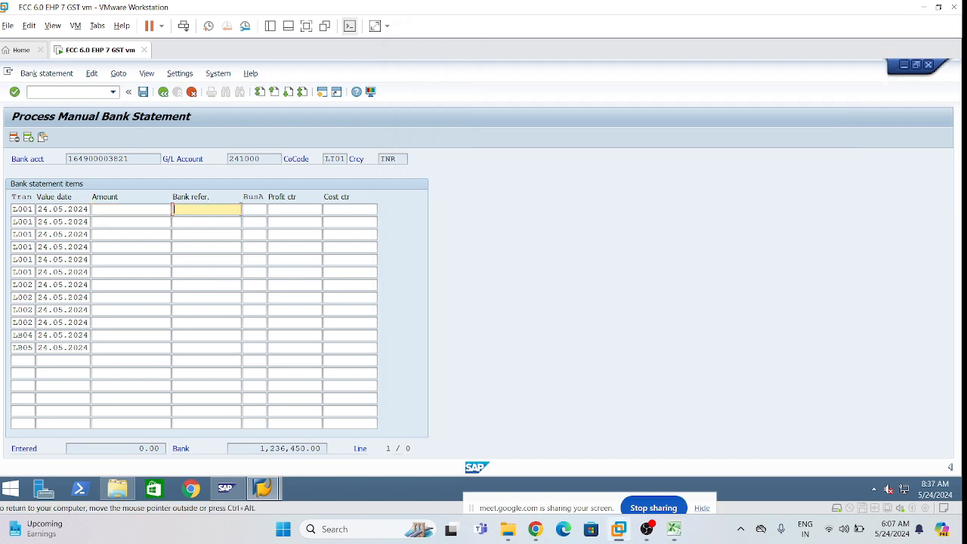
pyautogui.hotkey('ctrl', 'v')
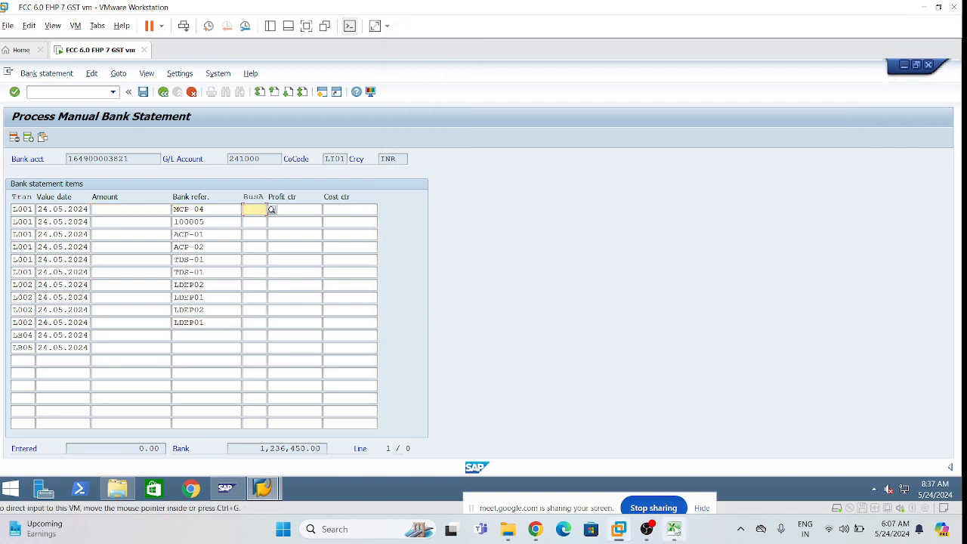
# - Copy the LHYD business areas from Excel E2 to E13 into the BusA column of the SAP statement items
pyautogui.click(674, 529)
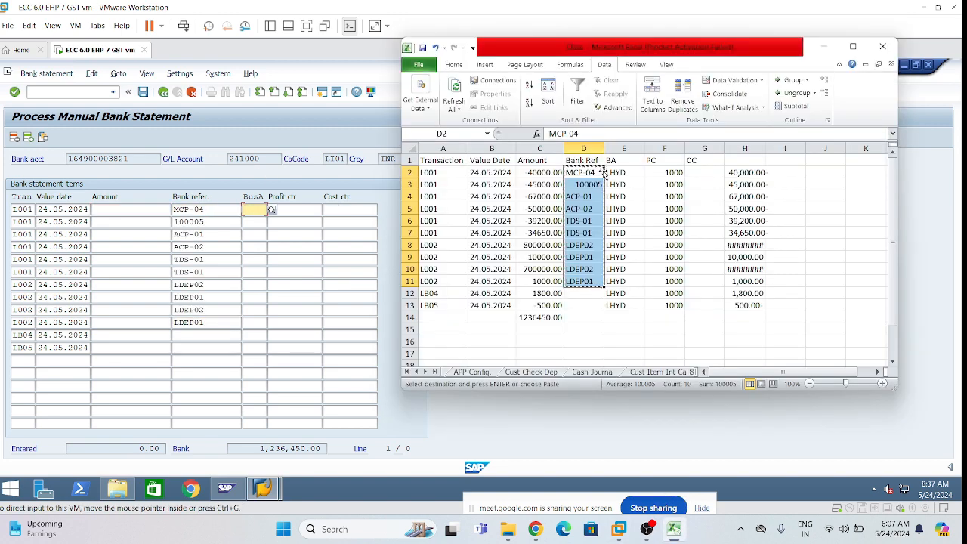
pyautogui.moveTo(618, 172); pyautogui.dragTo(635, 302)
pyautogui.hotkey('ctrl', 'c')
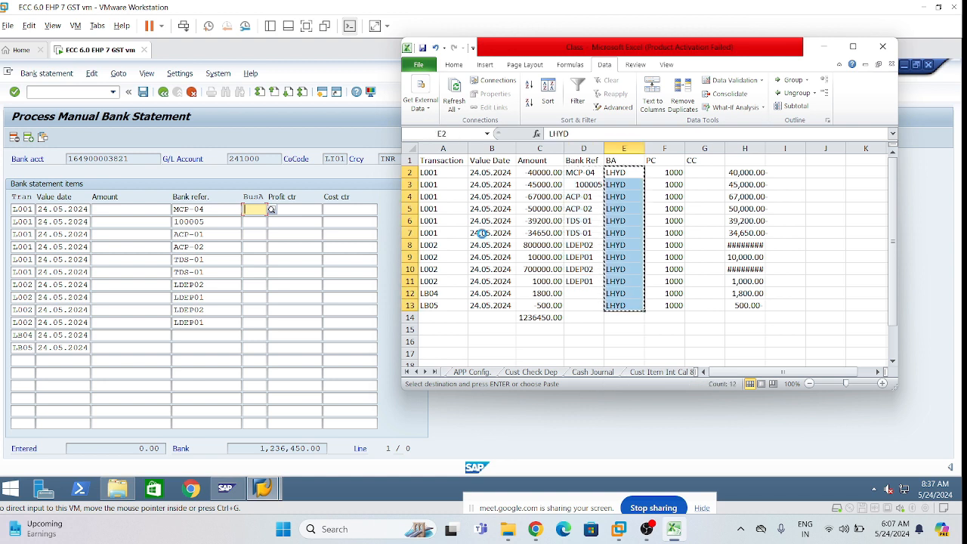
pyautogui.click(262, 228)
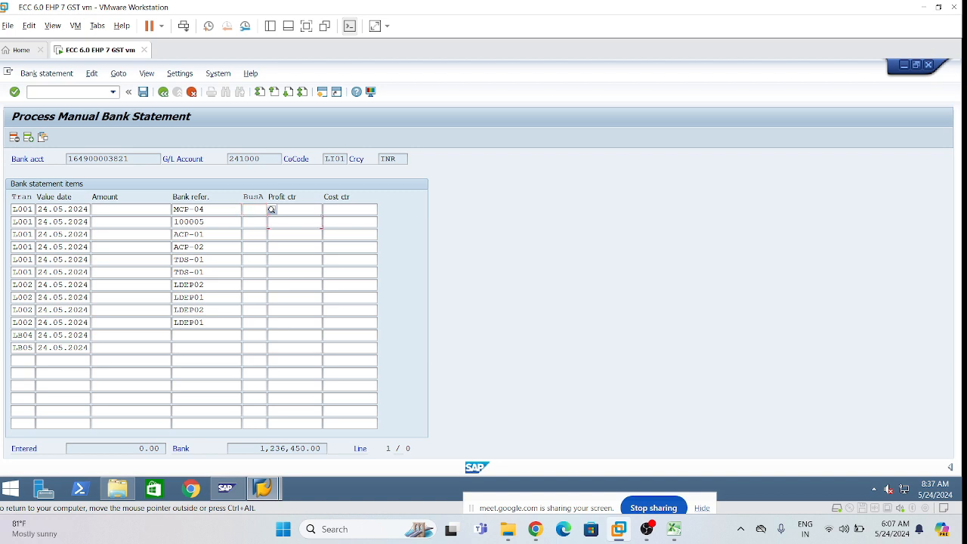
pyautogui.click(255, 222)
pyautogui.click(255, 210)
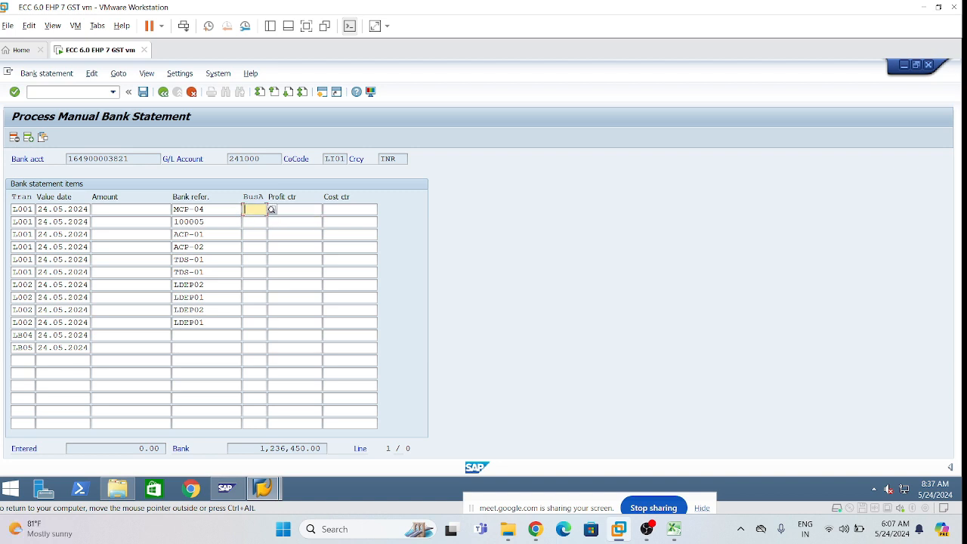
pyautogui.hotkey('ctrl', 'v')
# - Copy the 1000 profit centres from Excel F2 to F13 into the Profit ctr column of the SAP statement items
pyautogui.click(295, 213)
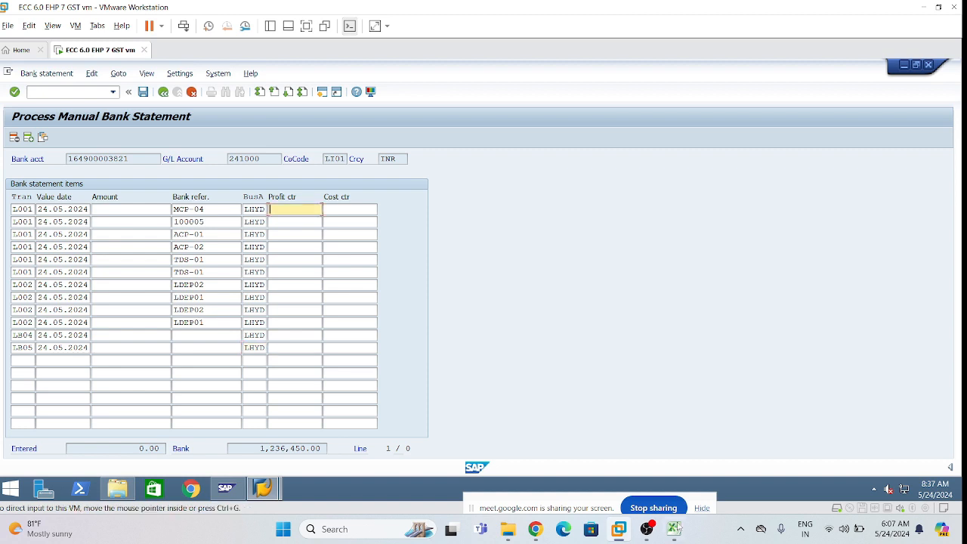
pyautogui.click(674, 529)
pyautogui.moveTo(665, 181); pyautogui.dragTo(668, 263)
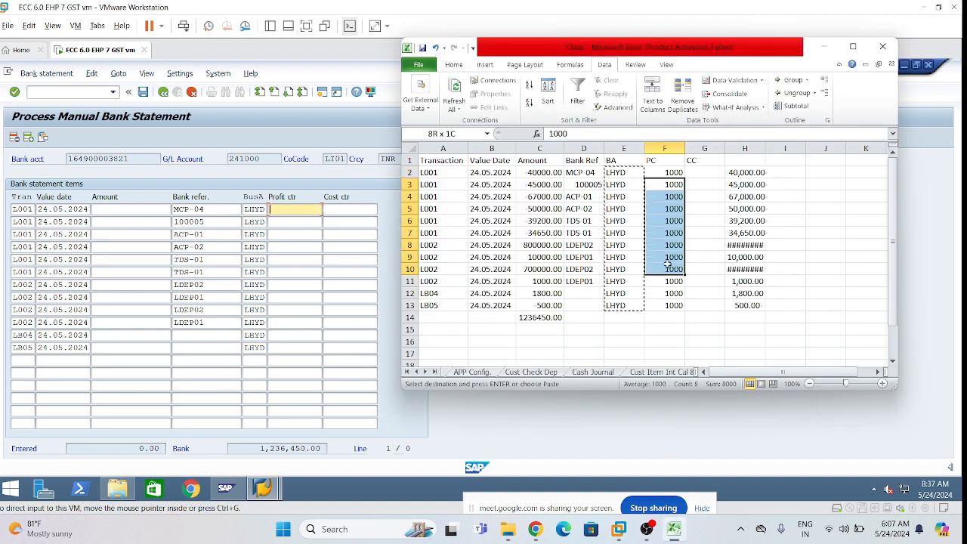
pyautogui.moveTo(670, 173); pyautogui.dragTo(655, 300)
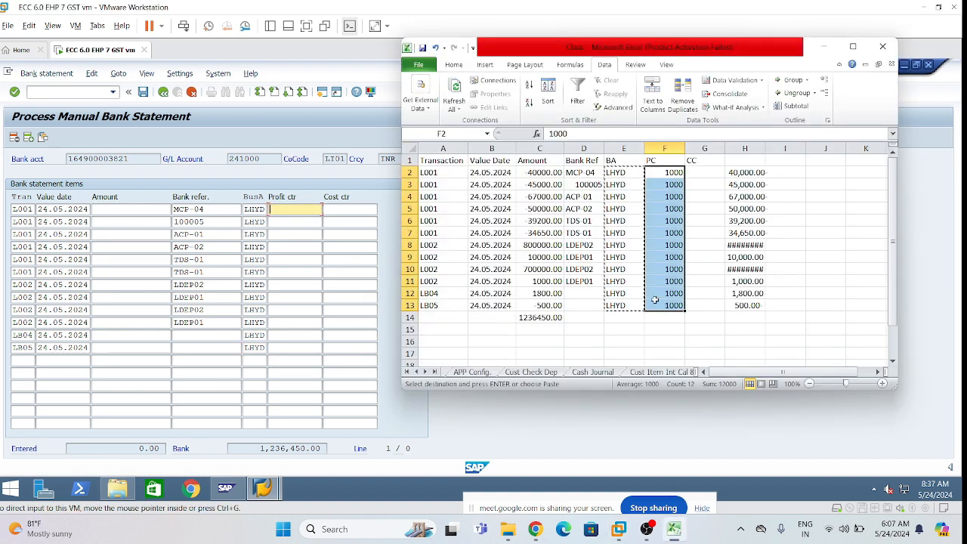
pyautogui.hotkey('ctrl', 'c')
pyautogui.click(324, 230)
pyautogui.click(302, 223)
pyautogui.click(298, 211)
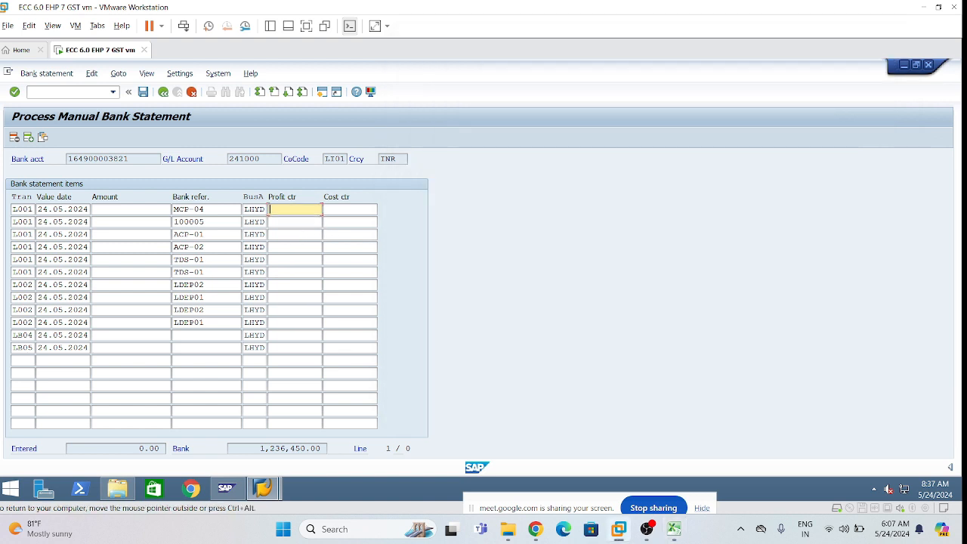
pyautogui.hotkey('ctrl', 'v')
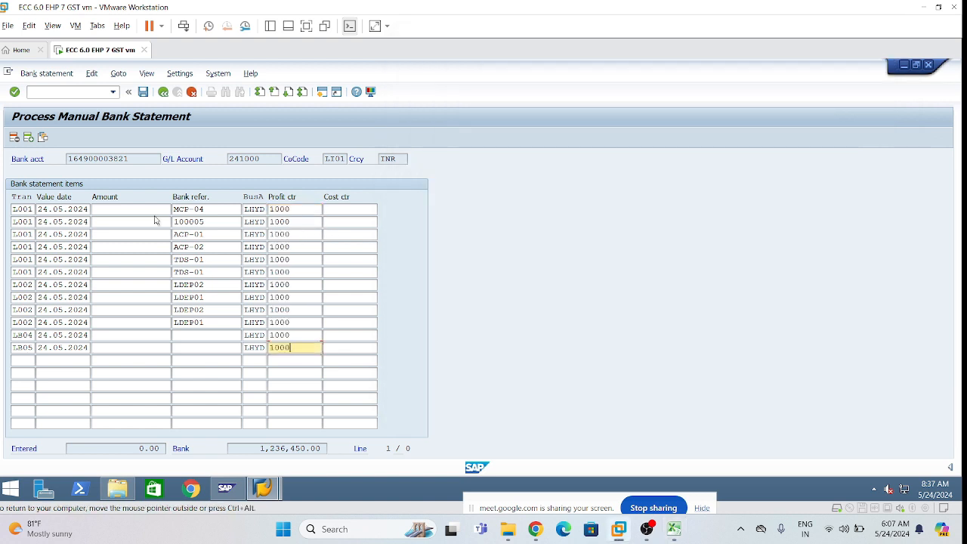
# - Try to copy the amounts from Excel H2 to H13 into the Amount column, and clear the pasted entry
pyautogui.click(156, 213)
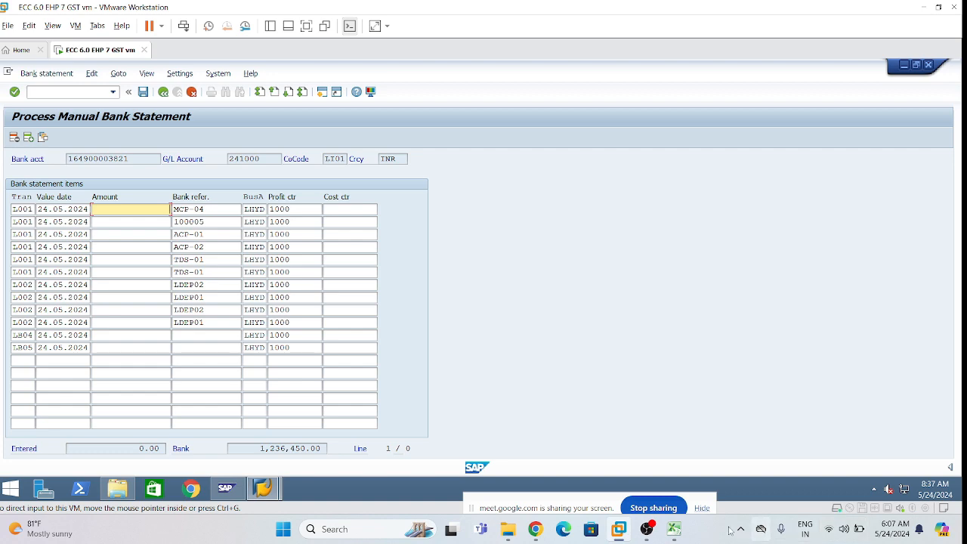
pyautogui.click(674, 529)
pyautogui.moveTo(745, 174); pyautogui.dragTo(755, 306)
pyautogui.hotkey('ctrl', 'c')
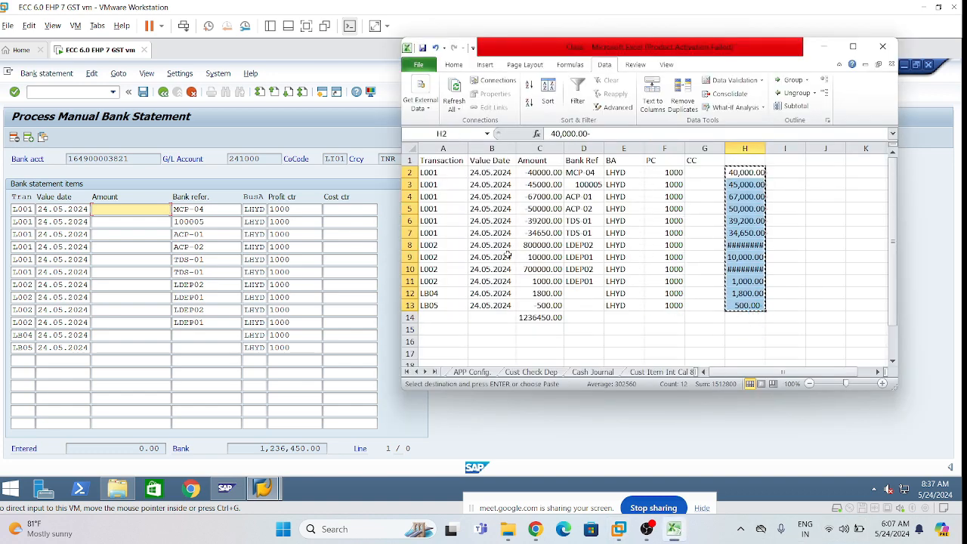
pyautogui.click(111, 243)
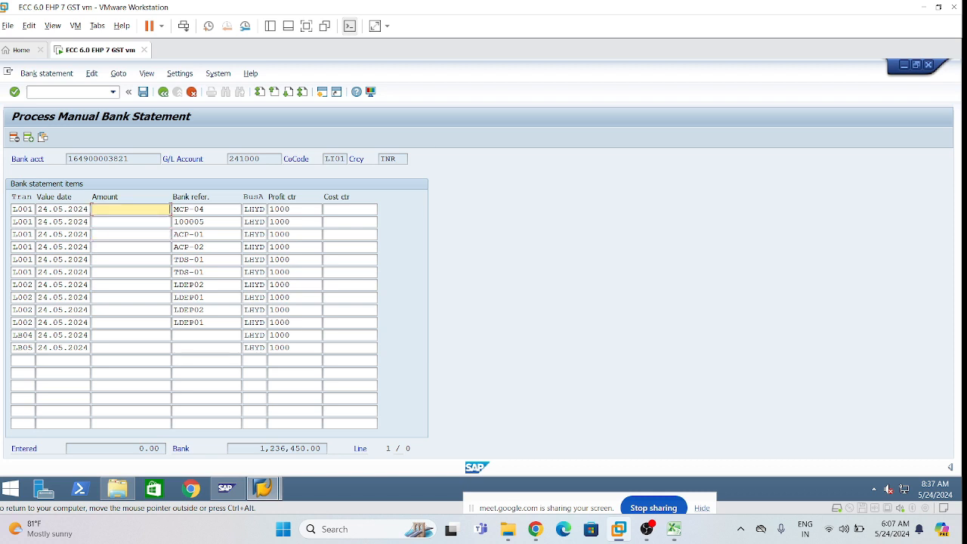
pyautogui.hotkey('ctrl', 'v')
pyautogui.press('BackSpace')
pyautogui.press('BackSpace')
pyautogui.press('BackSpace')
pyautogui.press('BackSpace')
pyautogui.press('BackSpace')
pyautogui.press('BackSpace')
pyautogui.press('BackSpace')
pyautogui.press('BackSpace')
pyautogui.press('BackSpace')
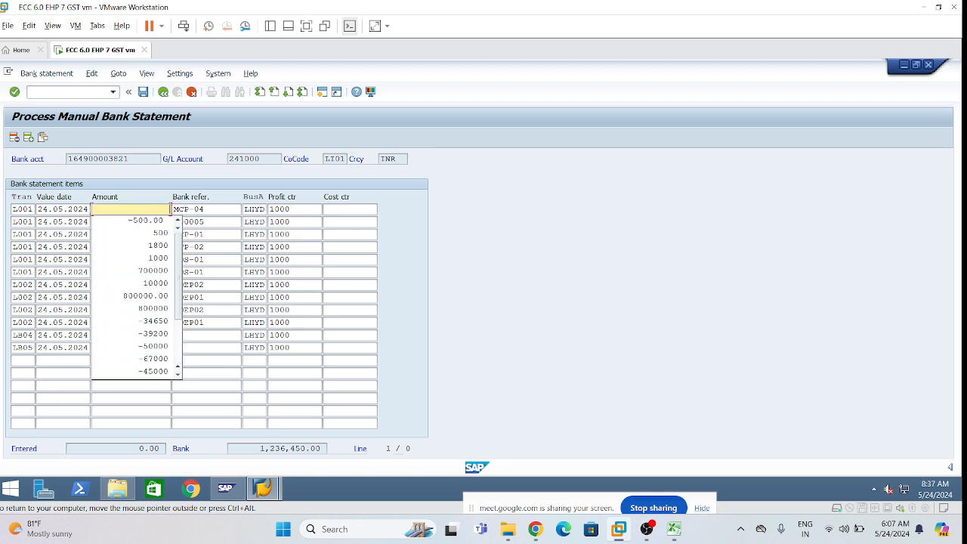
# - Enter the amounts 40000- for the MCP-04 item and 45000- for the 100005 item
pyautogui.write('4000')
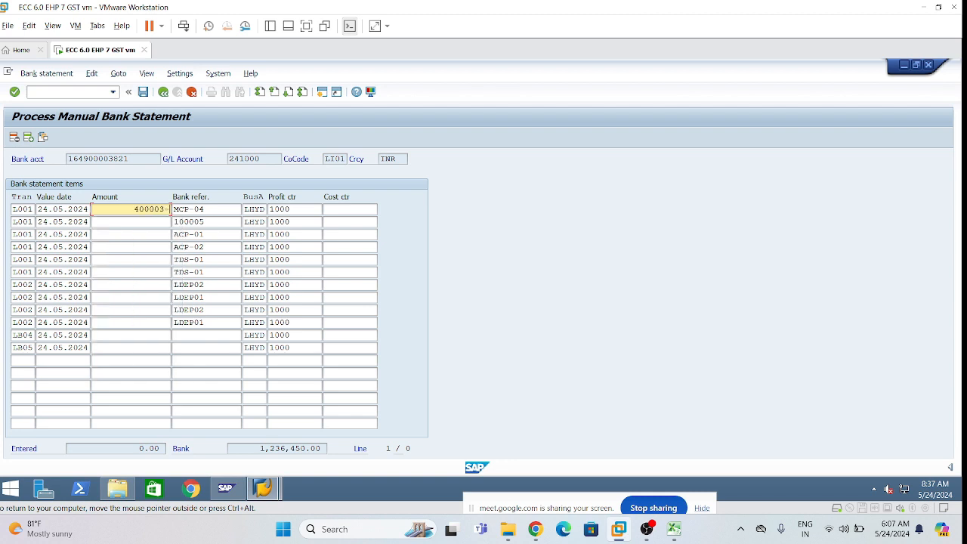
pyautogui.write('0-')
pyautogui.press('Down')
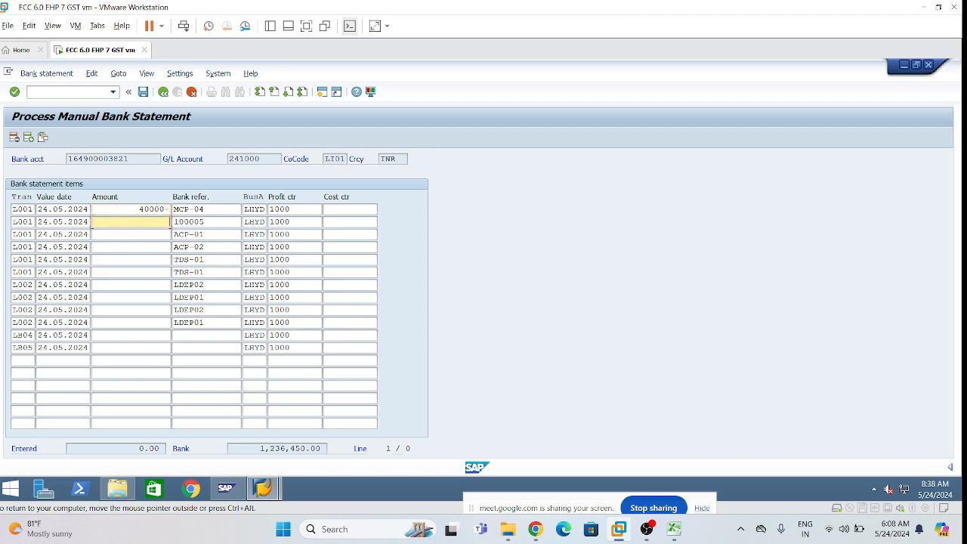
pyautogui.write('450000-')
pyautogui.press('Down')
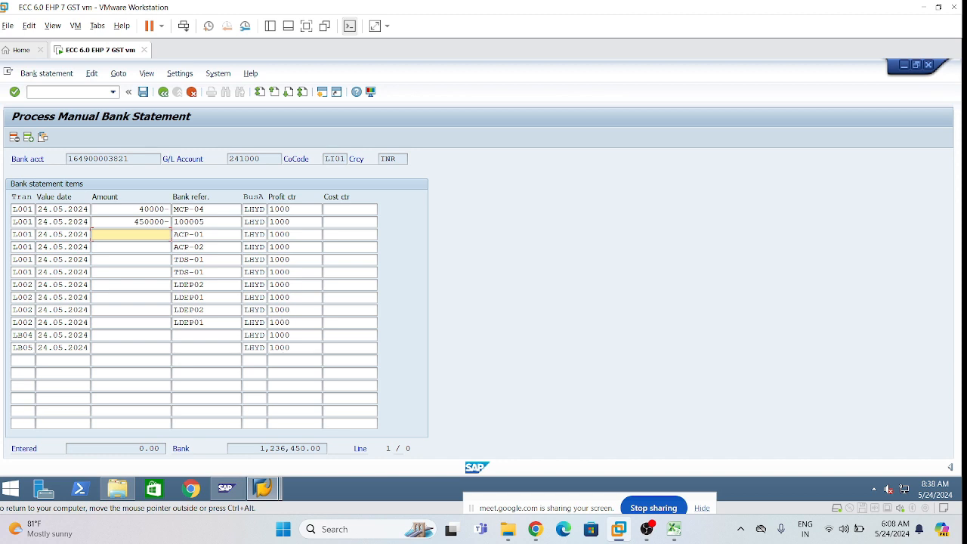
pyautogui.click(160, 223)
pyautogui.press('BackSpace')
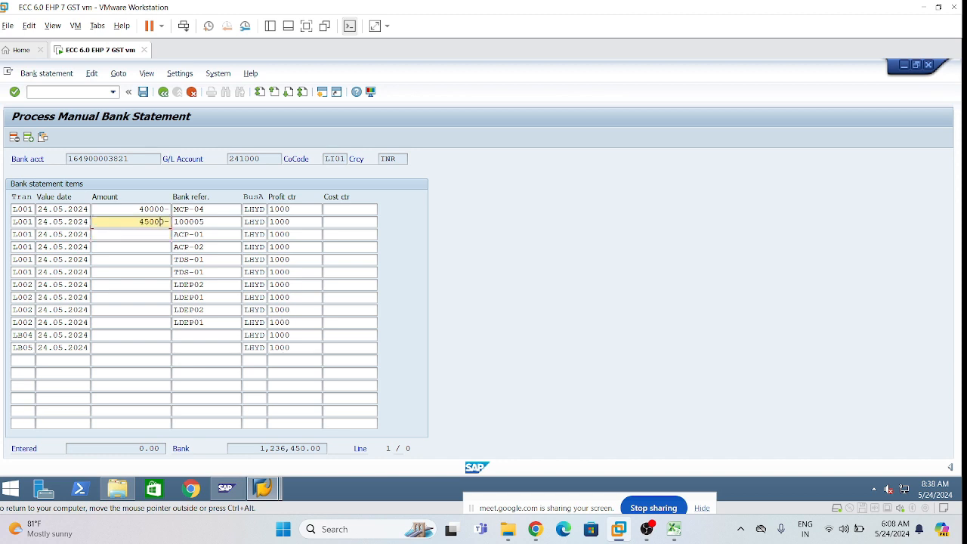
pyautogui.press('Down')
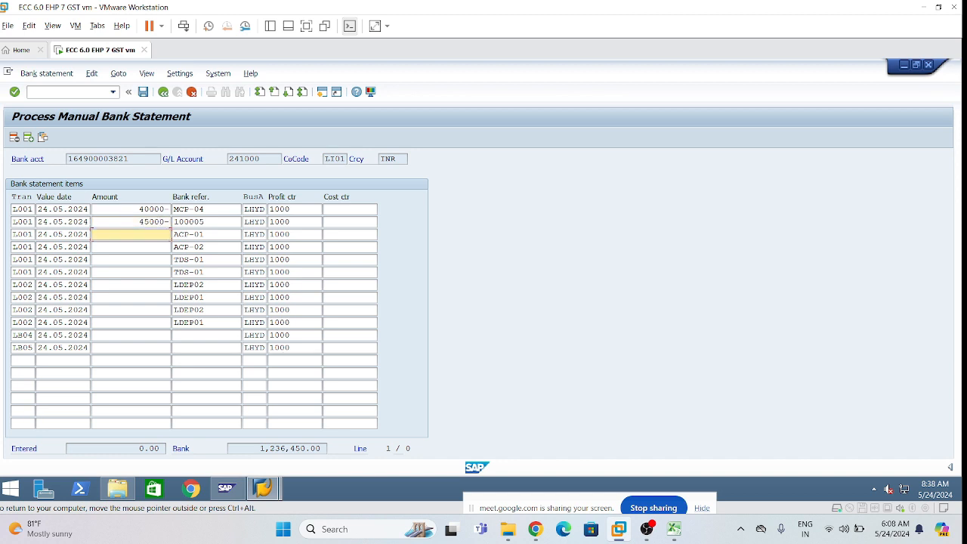
# - Enter the amounts 67000- for the ACP-01 item and 50000- for the ACP-02 item
pyautogui.write('670000')
pyautogui.press('BackSpace')
pyautogui.write('-')
pyautogui.press('Down')
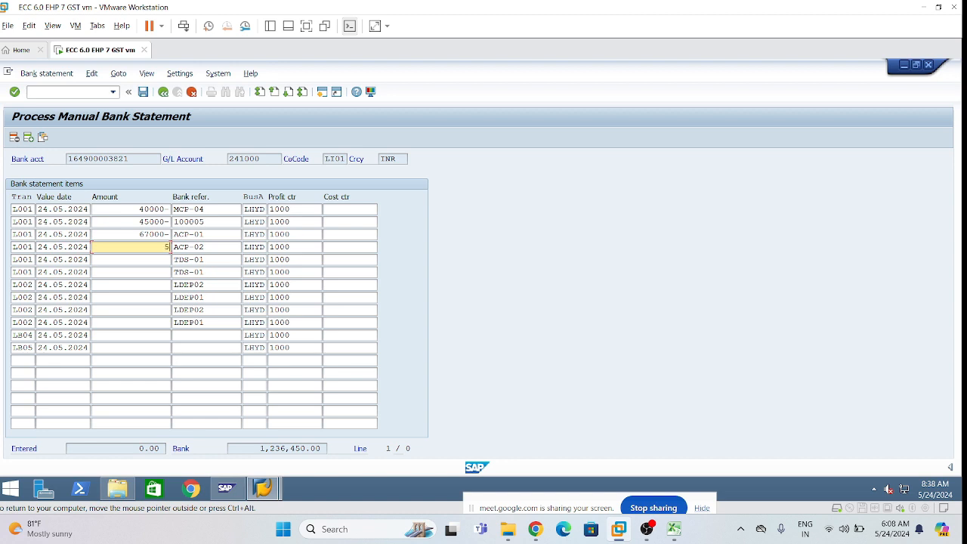
pyautogui.write('50000')
pyautogui.write('-')
pyautogui.write('3')
pyautogui.write('92')
pyautogui.press('BackSpace')
pyautogui.press('BackSpace')
pyautogui.press('BackSpace')
pyautogui.press('BackSpace')
pyautogui.press('BackSpace')
pyautogui.press('BackSpace')
pyautogui.write('000-')
pyautogui.press('Down')
# - Enter the amounts 39200- and 34650- for the two TDS-01 items
pyautogui.write('392000')
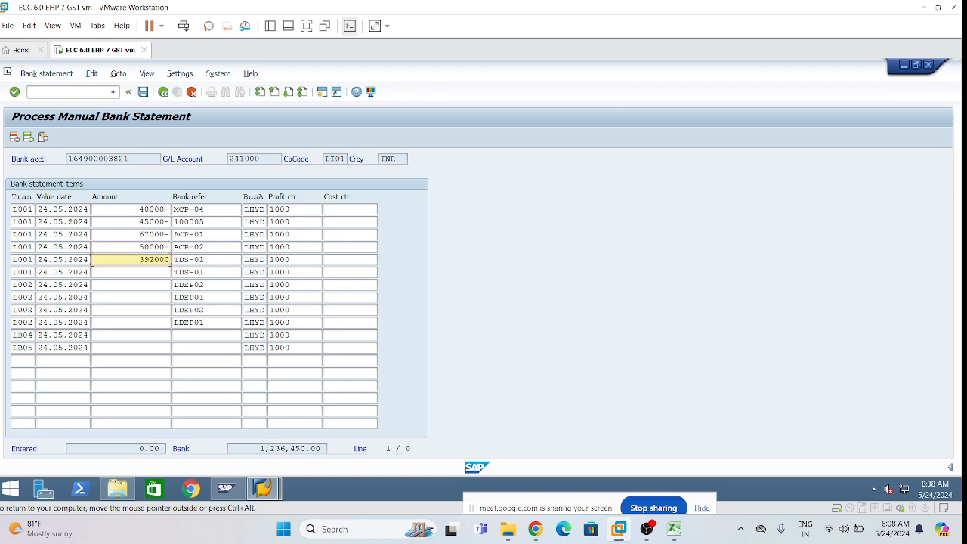
pyautogui.press('BackSpace')
pyautogui.write('-')
pyautogui.press('Down')
pyautogui.write('3')
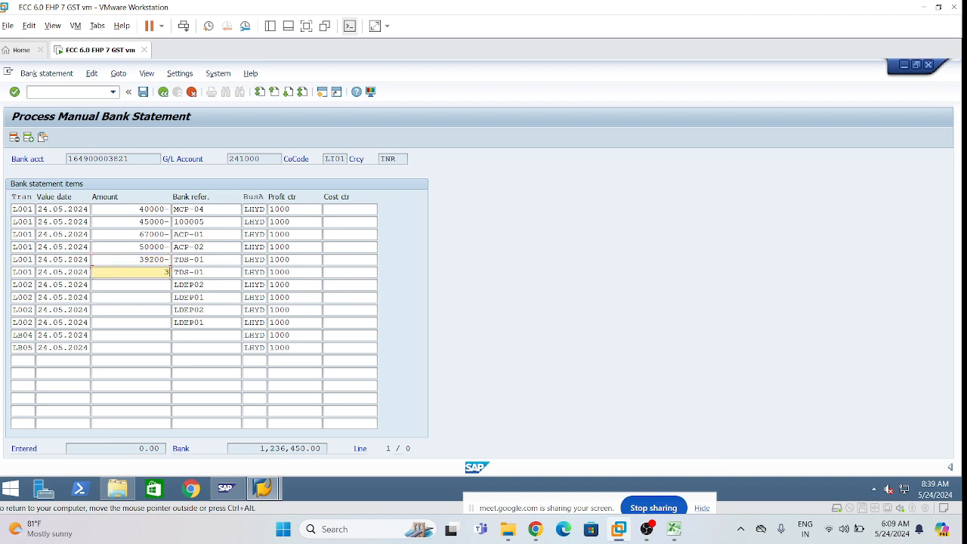
pyautogui.write('4650-')
pyautogui.press('Down')
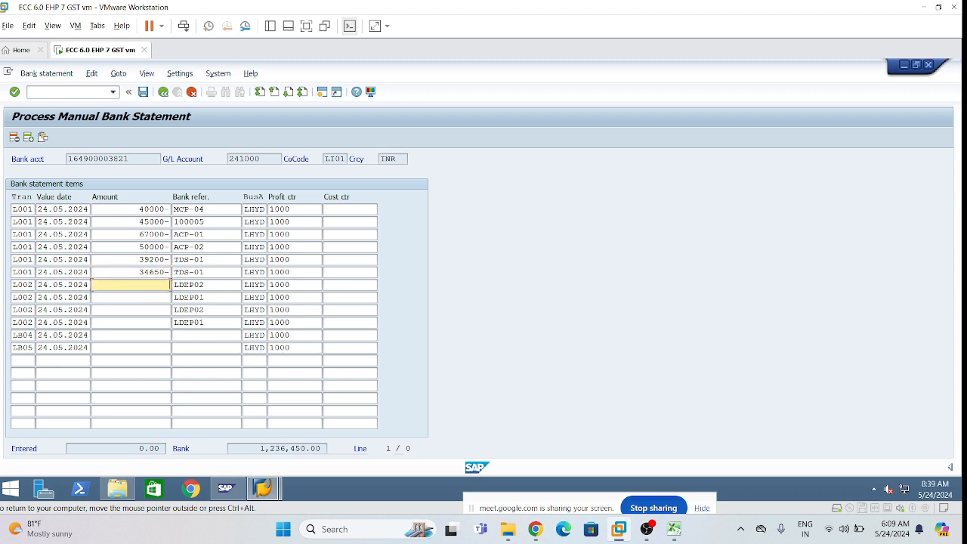
# - Enter the amounts 800000, 10000, 700000 and 1000 for the four L002 items in order
pyautogui.write('800000')
pyautogui.press('Down')
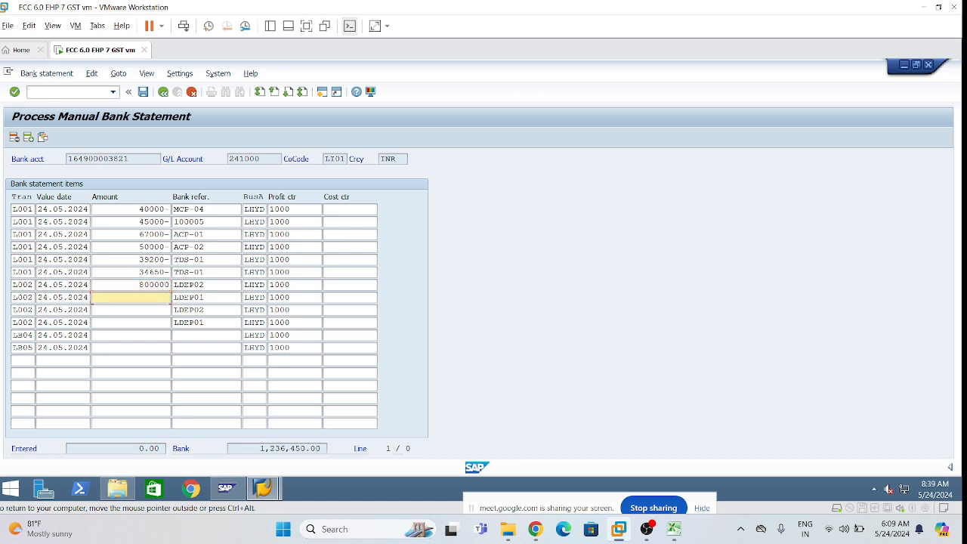
pyautogui.write('10000')
pyautogui.press('Down')
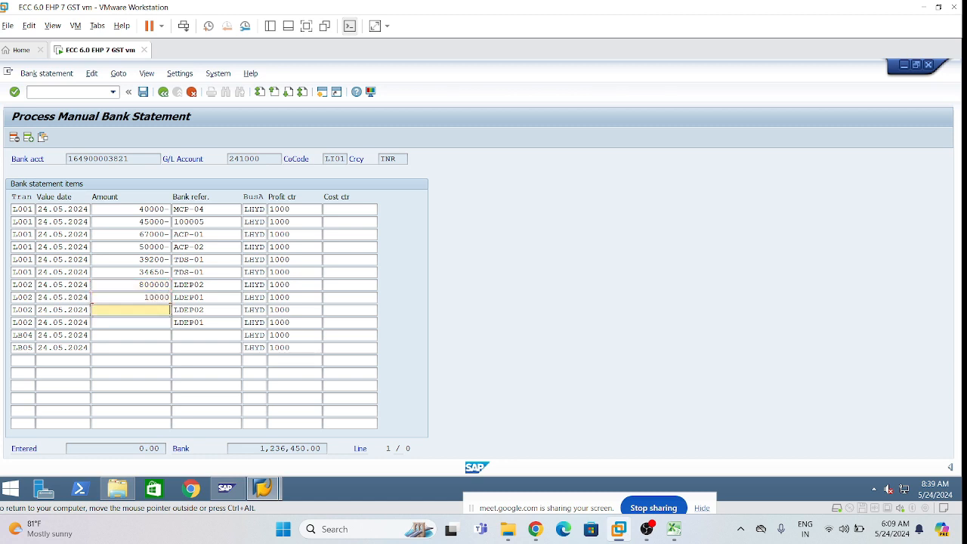
pyautogui.write('700000')
pyautogui.press('Down')
pyautogui.write('1000')
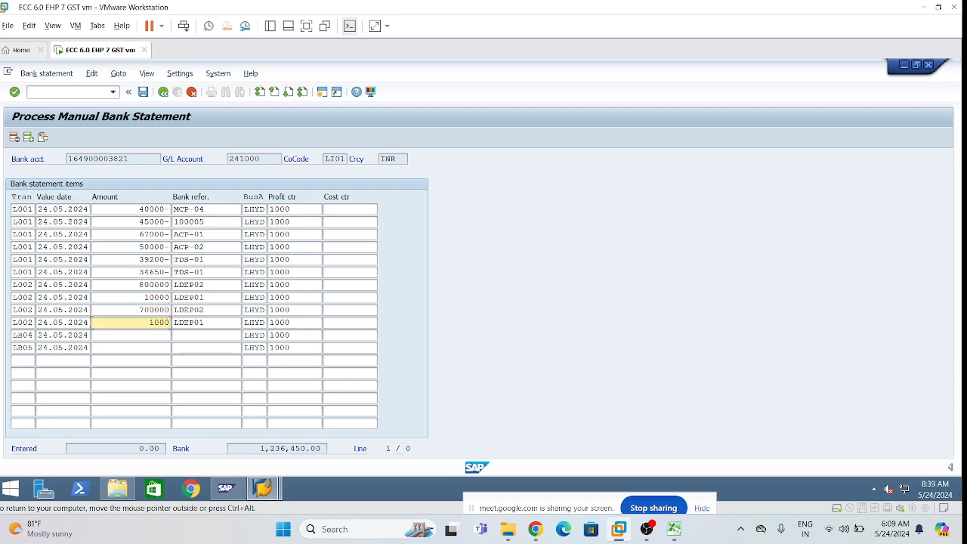
# - Enter the amounts 1800 for the LB04 item and 500- for the LB05 item
pyautogui.press('Up')
pyautogui.press('Down')
pyautogui.press('Down')
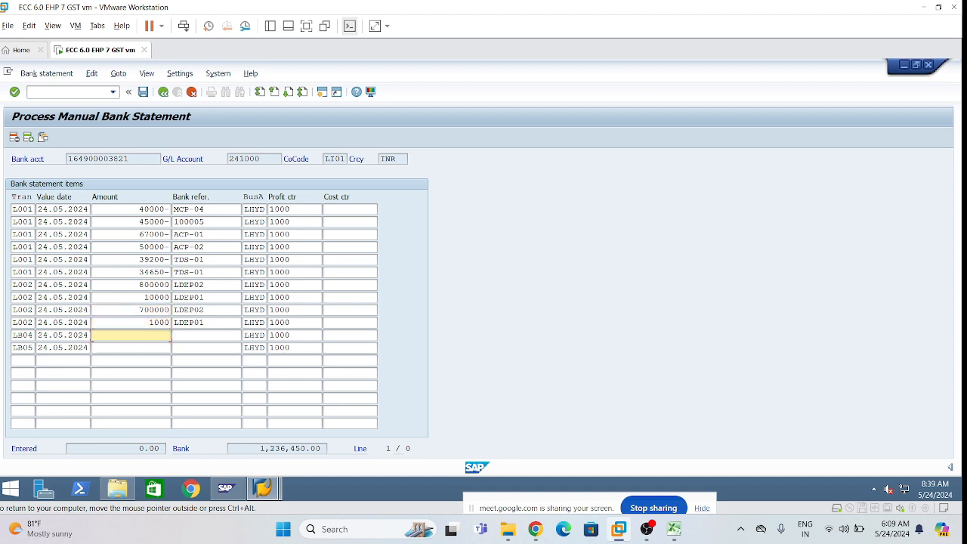
pyautogui.write('1800')
pyautogui.press('Down')
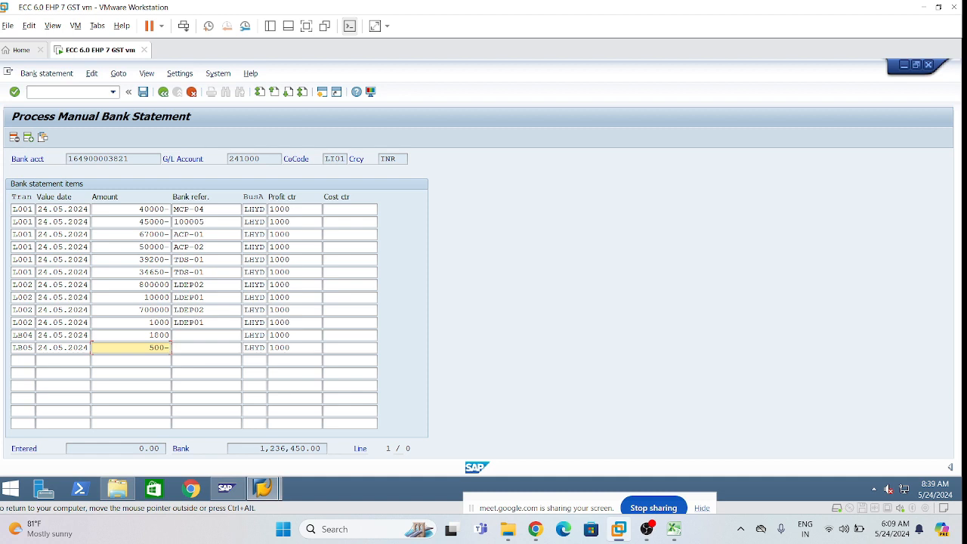
# - Change the transaction codes of the last two items to L004 and L005 and validate the item list
pyautogui.click(17, 335)
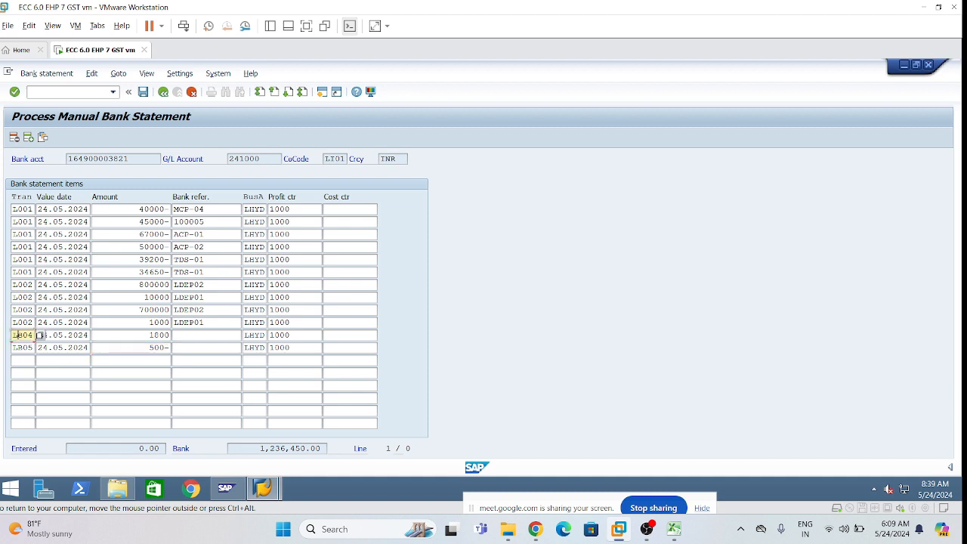
pyautogui.write('0')
pyautogui.press('Down')
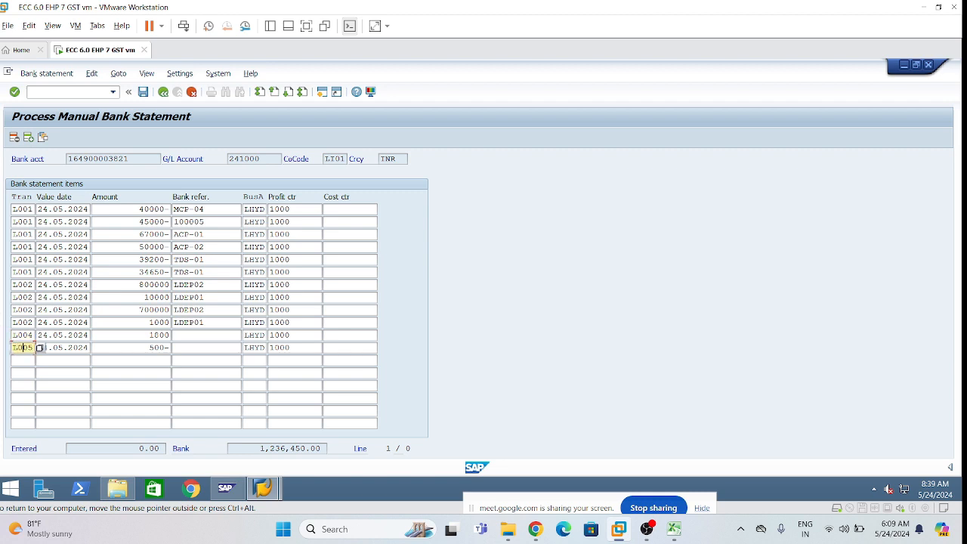
pyautogui.press('Return')
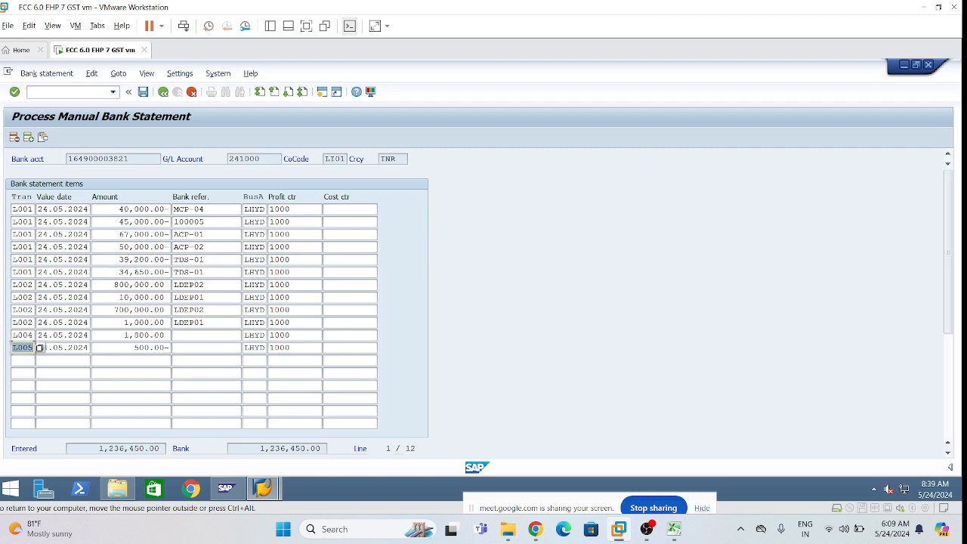
# - Save the completed bank statement items, then post the statement from its header
pyautogui.click(255, 374)
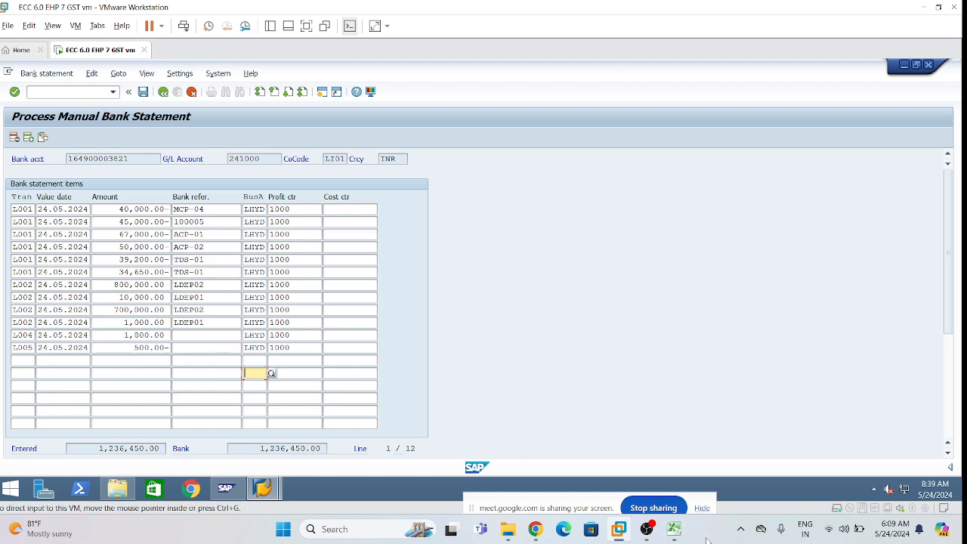
pyautogui.click(674, 529)
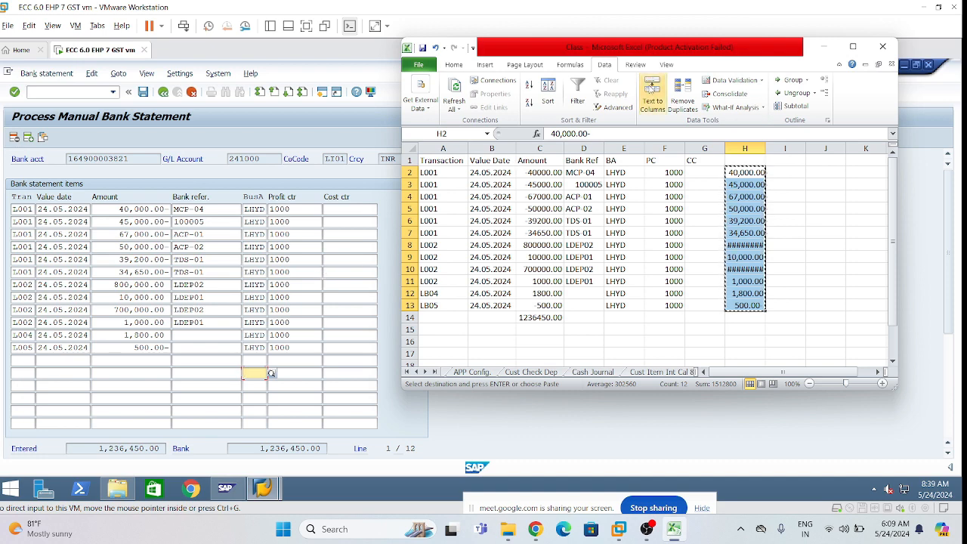
pyautogui.click(815, 47)
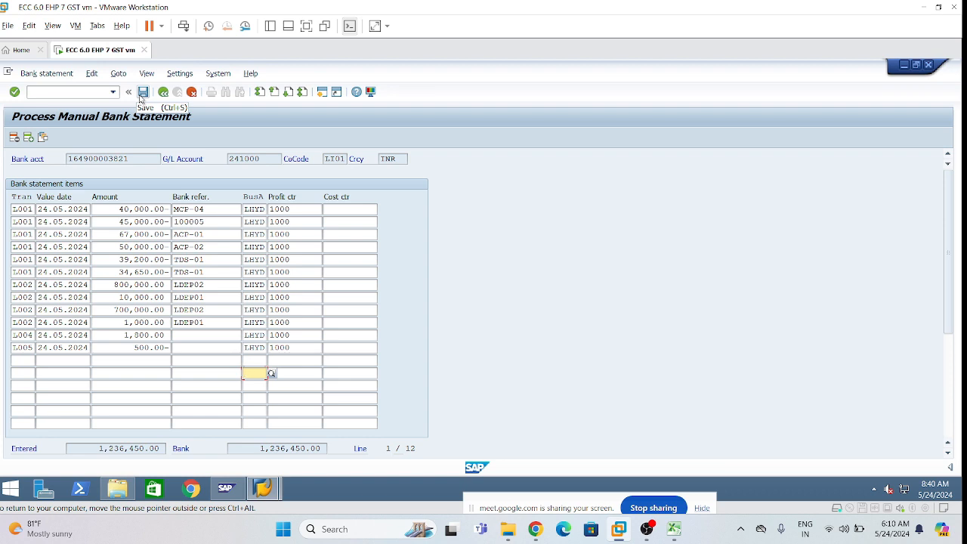
pyautogui.click(139, 96)
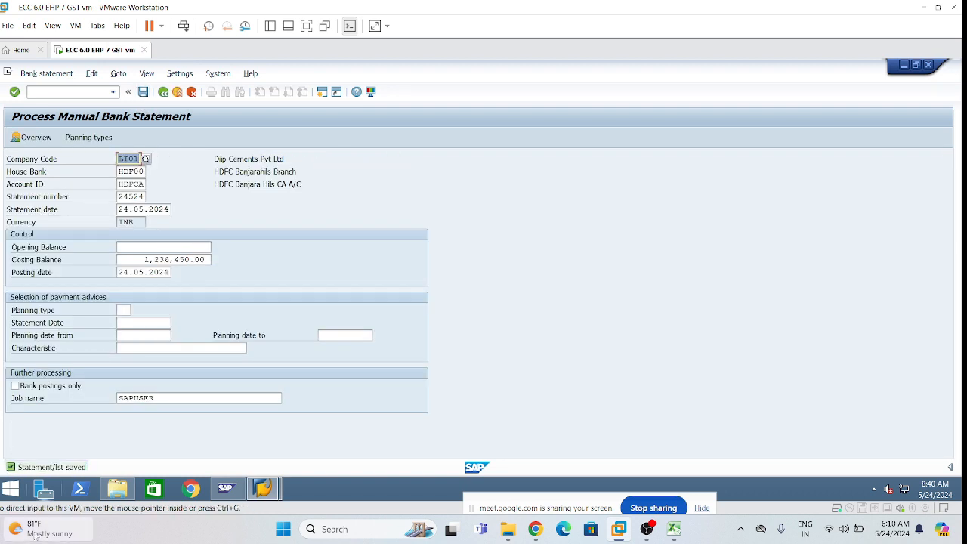
pyautogui.click(144, 95)
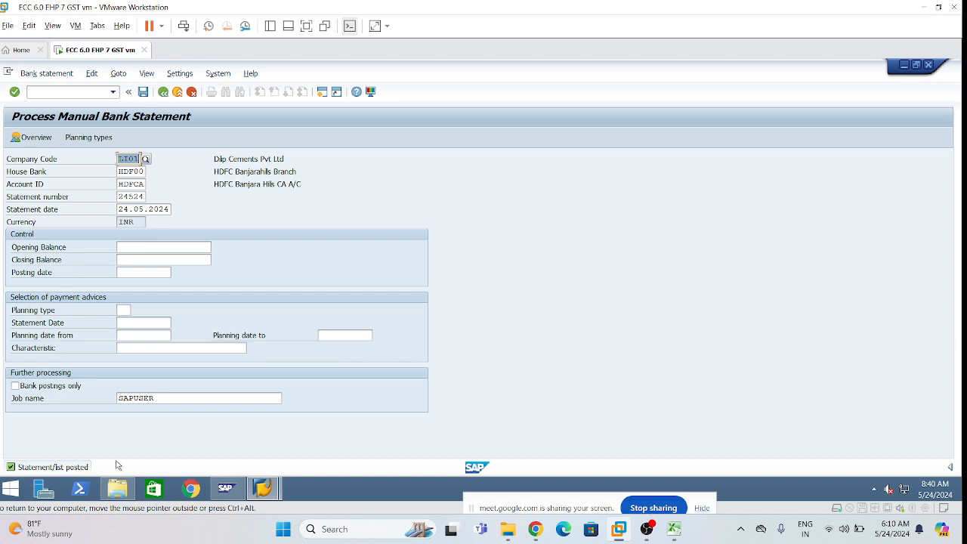
# - Switch to the Maintain Screen Variant session, leave it, and return to the SAP start menu with /n
pyautogui.click(263, 489)
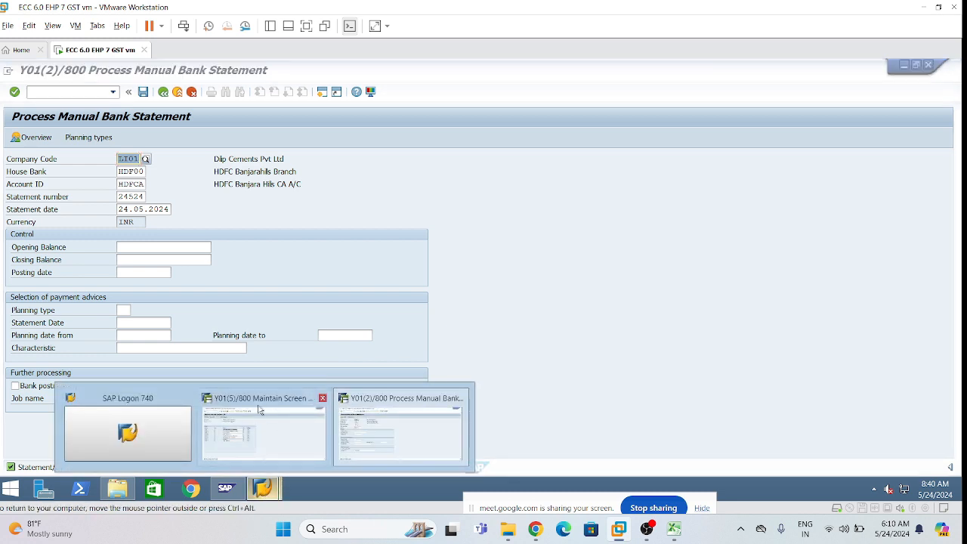
pyautogui.click(230, 436)
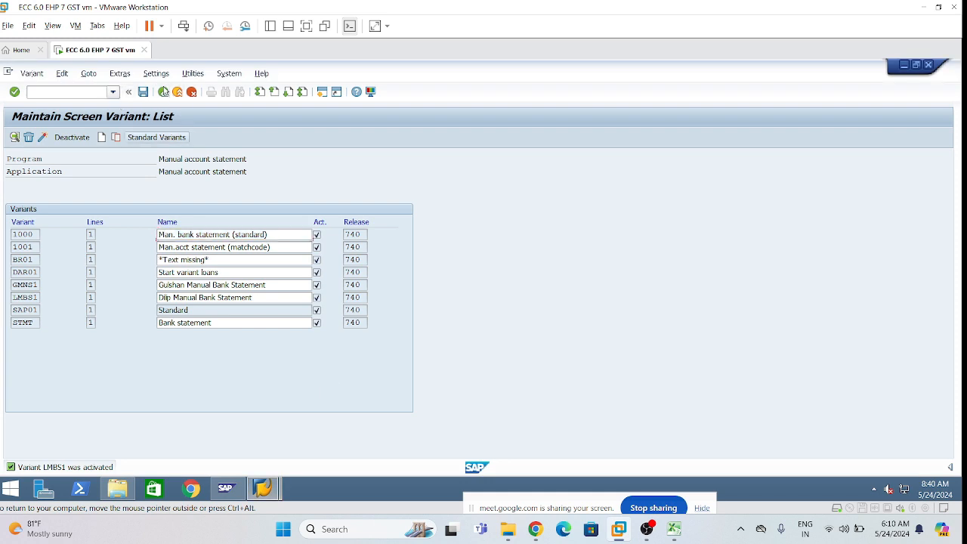
pyautogui.click(164, 92)
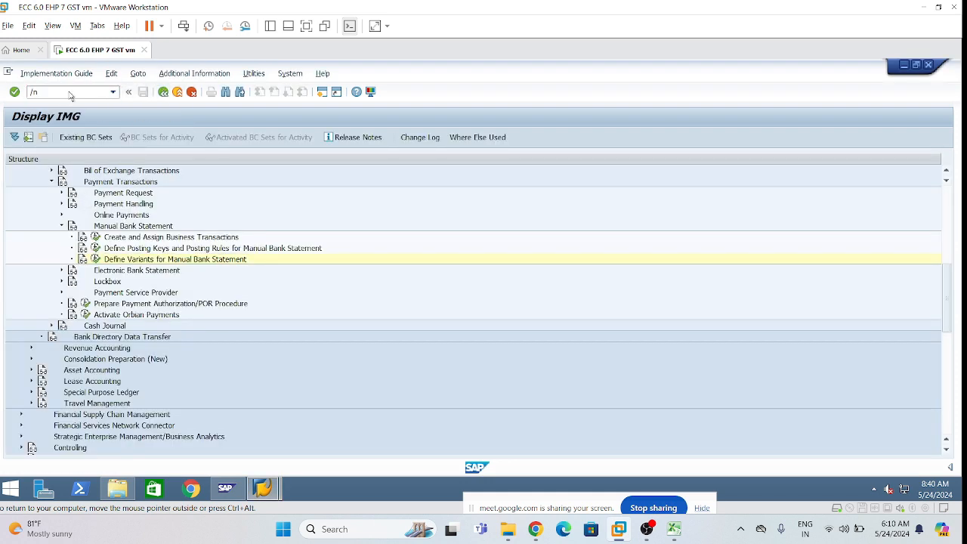
pyautogui.press('Return')
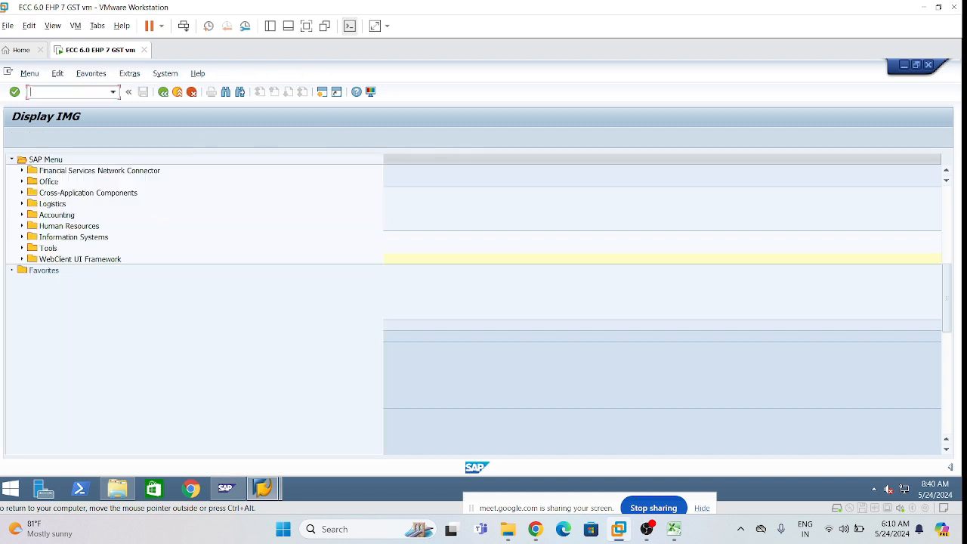
# - Open FEBA_BANK_STATEMENT - Postprocess from Accounting > Financial Accounting > Banks > Incomings > Bank Statement
pyautogui.click(23, 215)
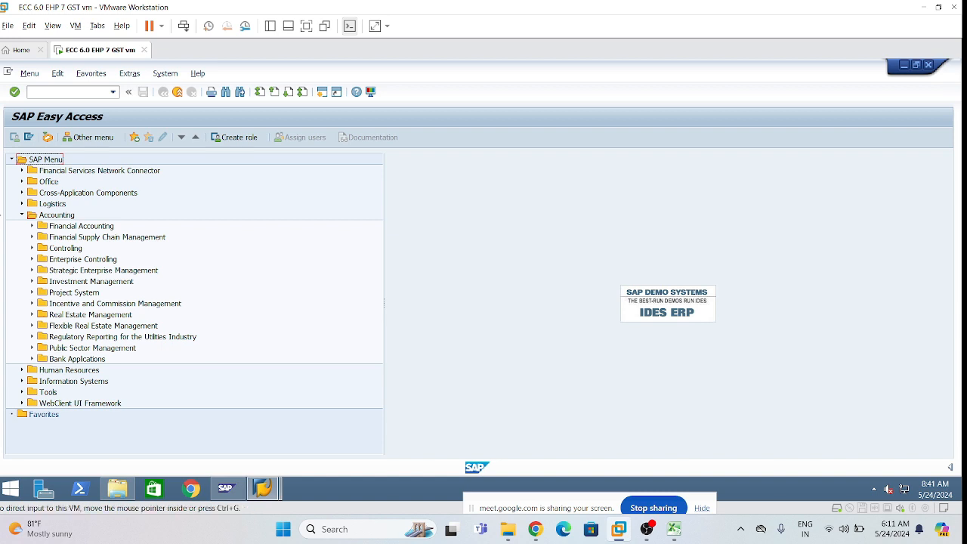
pyautogui.click(33, 226)
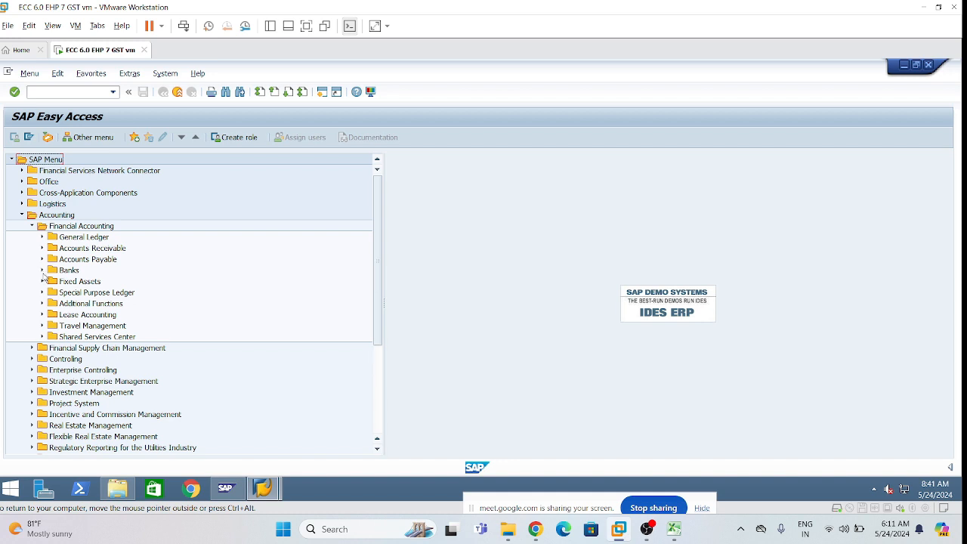
pyautogui.click(43, 271)
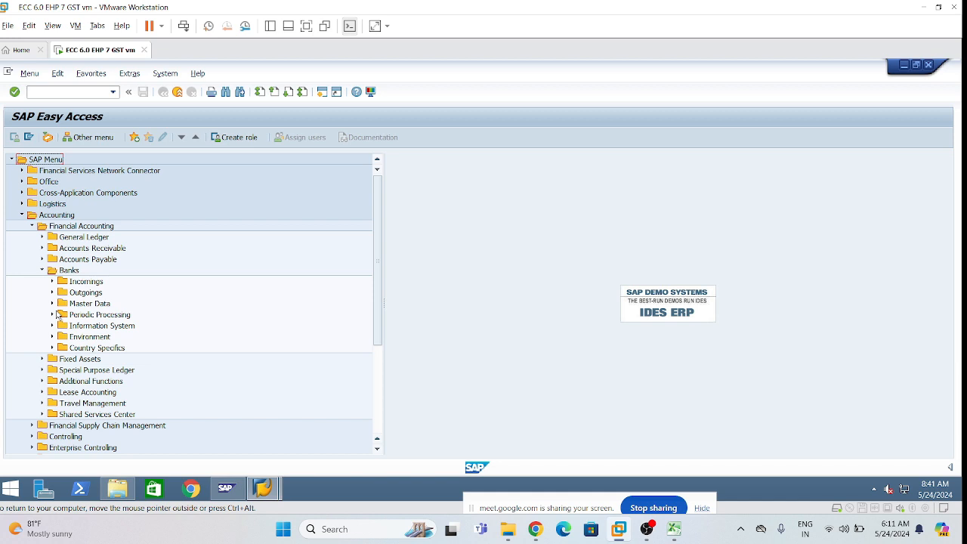
pyautogui.click(53, 303)
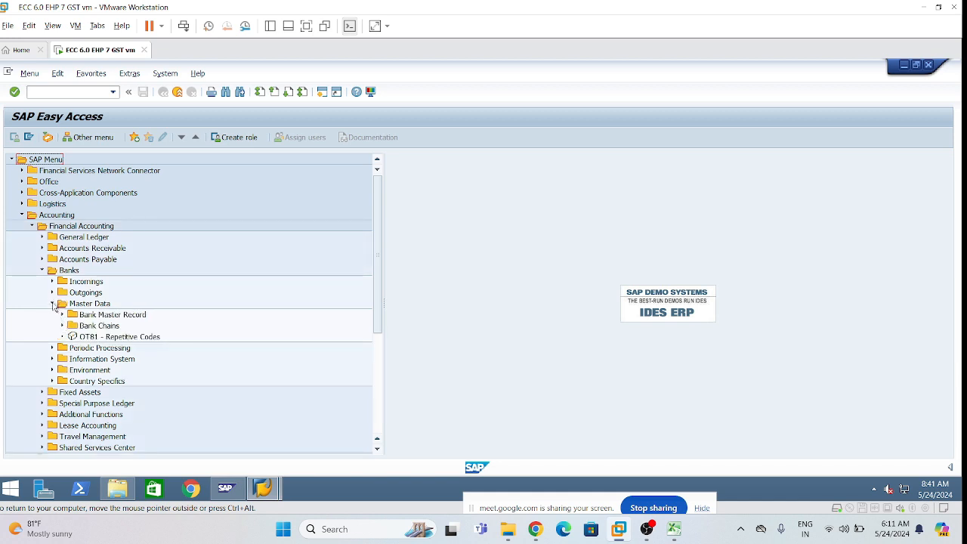
pyautogui.click(53, 303)
pyautogui.click(52, 282)
pyautogui.click(62, 293)
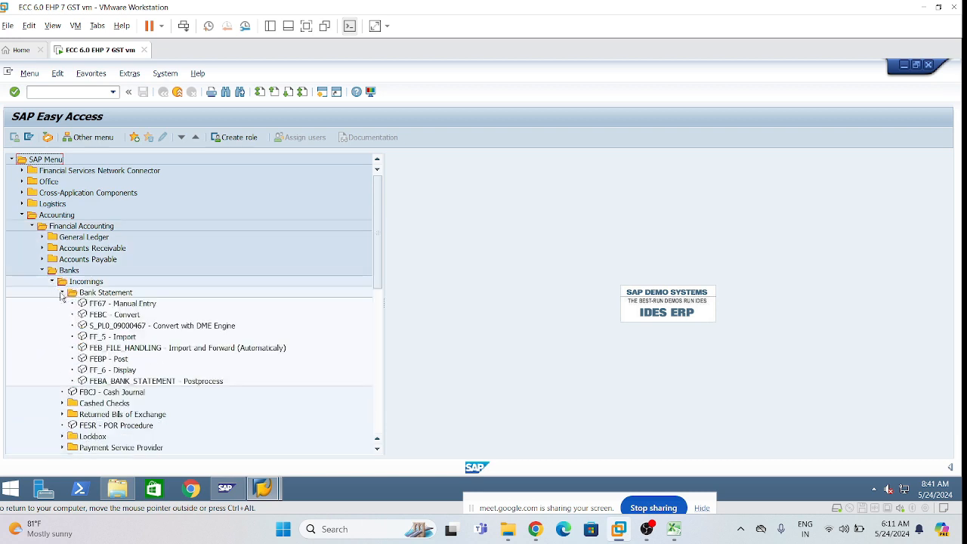
pyautogui.click(159, 381)
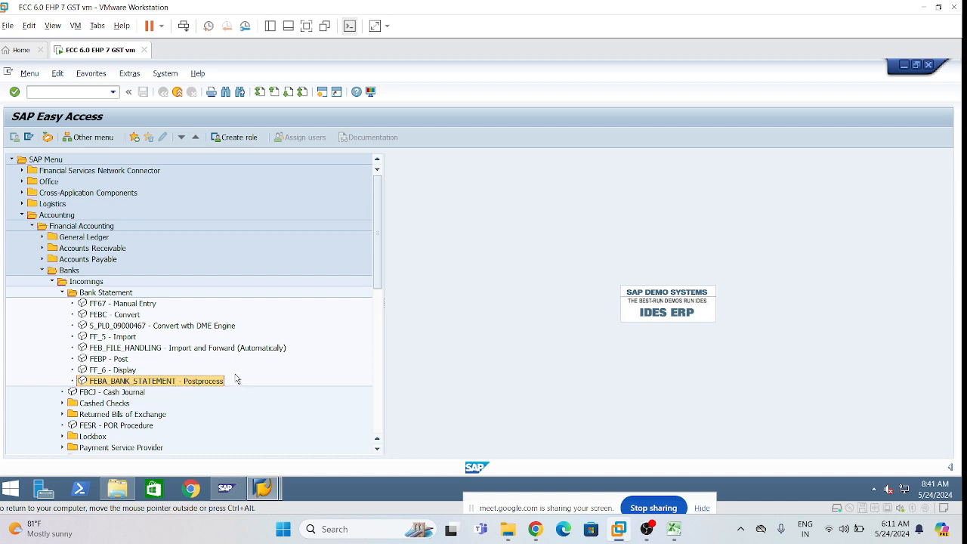
pyautogui.doubleClick(181, 384)
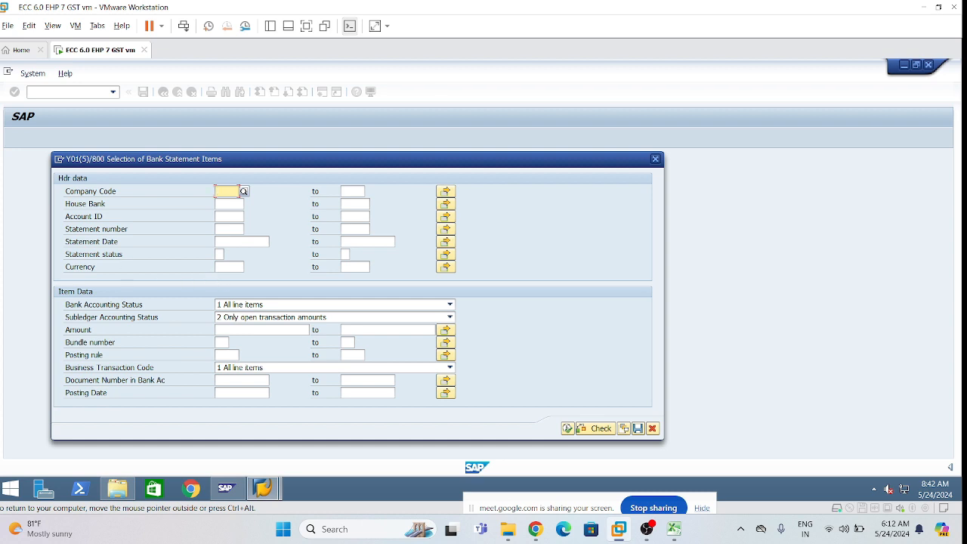
# - Enter company code LI01, house bank HDF00 and account ID HDFCA as bank statement selection criteria
pyautogui.write('LI01')
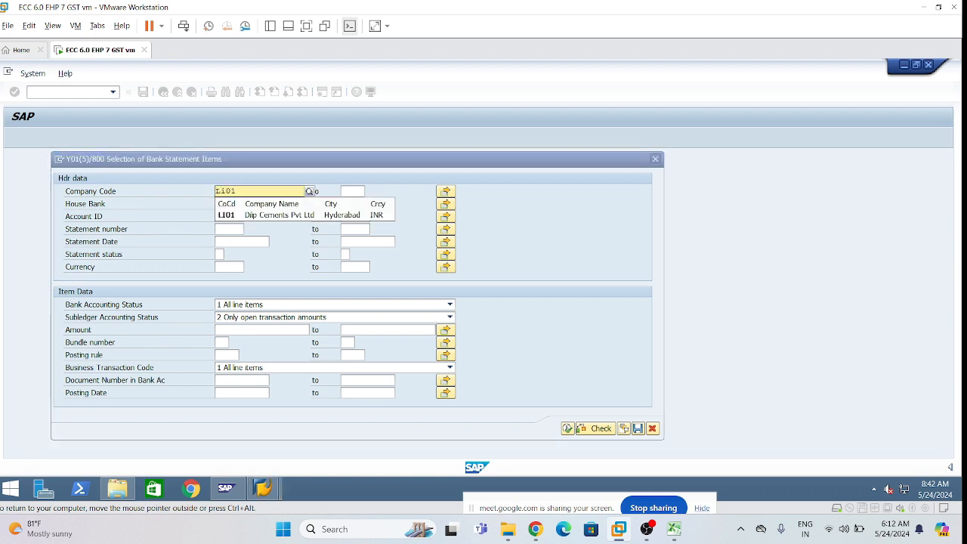
pyautogui.click(240, 215)
pyautogui.click(243, 205)
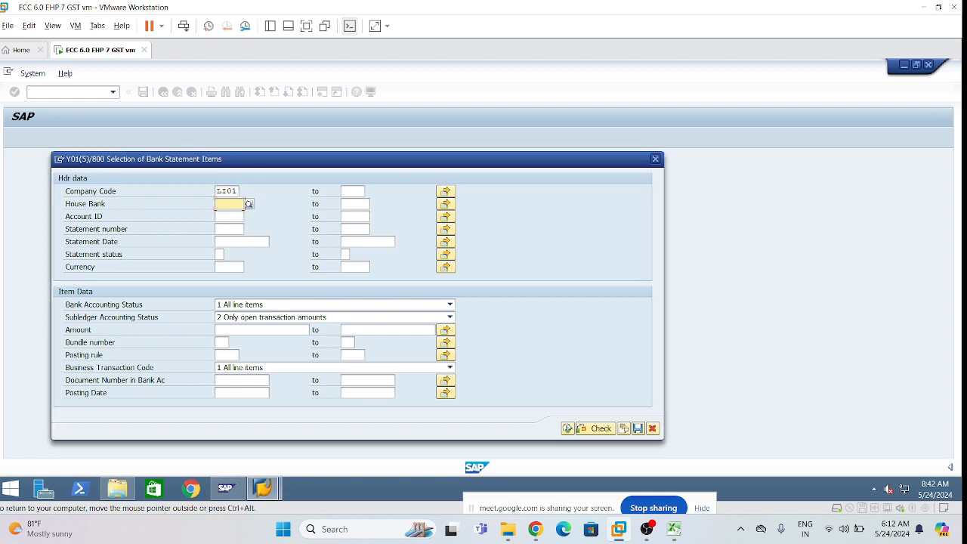
pyautogui.press('space')
pyautogui.click(243, 219)
pyautogui.click(243, 217)
pyautogui.press('space')
pyautogui.click(244, 231)
pyautogui.press('BackSpace')
pyautogui.write('A')
# - Set the subledger accounting status to all line items, run the selection and acknowledge the information message
pyautogui.click(450, 318)
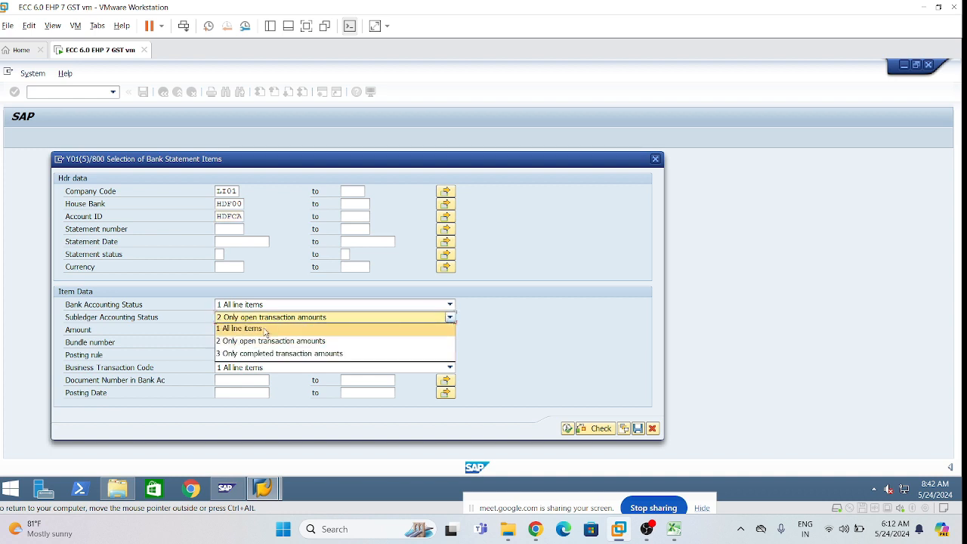
pyautogui.click(278, 329)
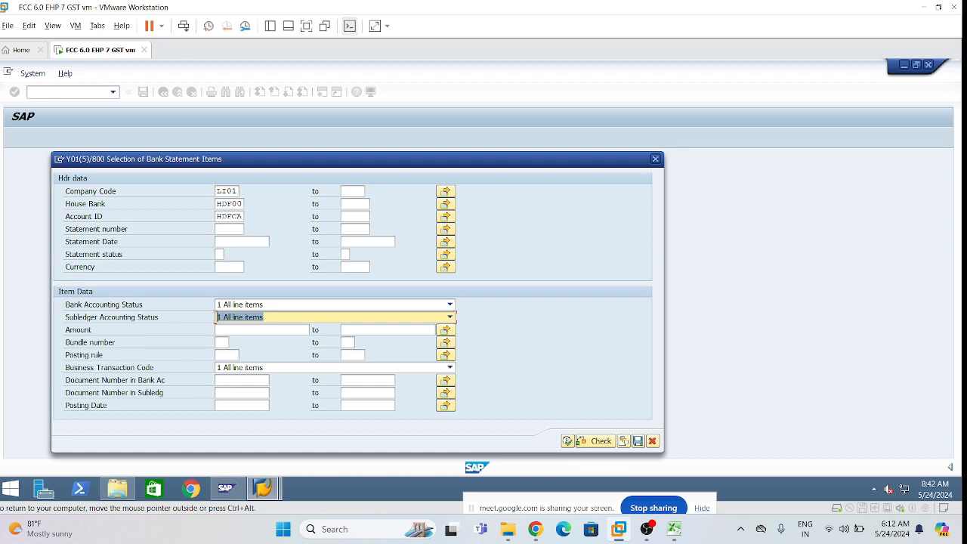
pyautogui.click(567, 441)
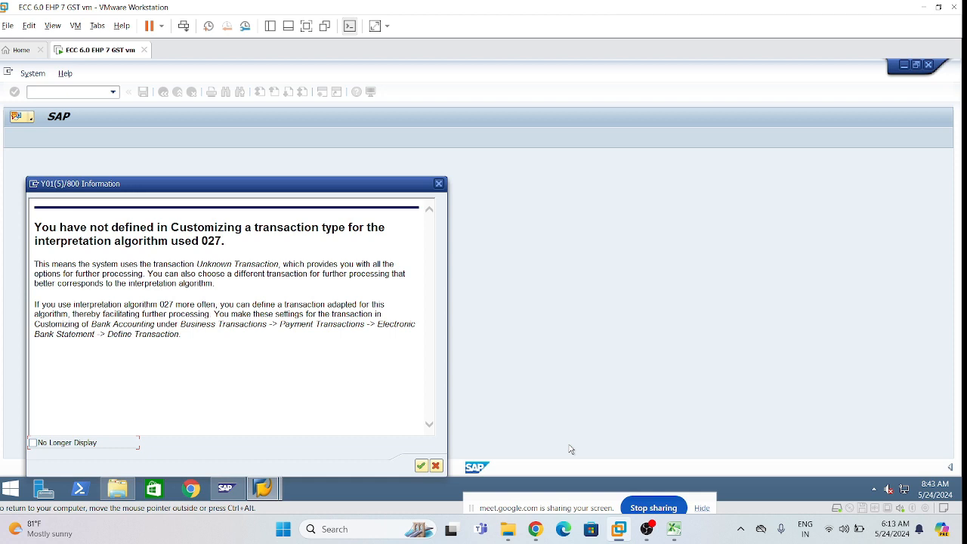
pyautogui.click(420, 466)
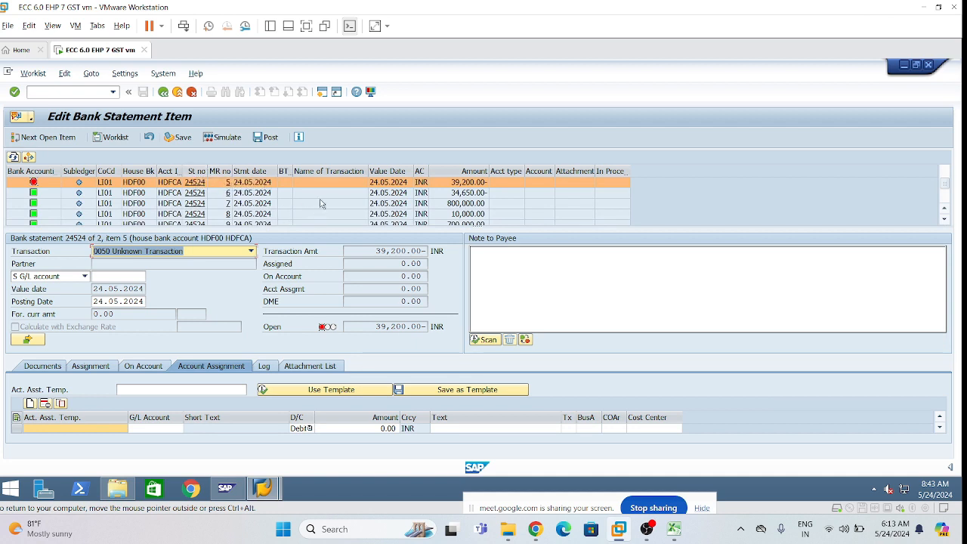
# - Review the bank accounting status of every item in the list of statement 24524
pyautogui.click(944, 219)
pyautogui.click(943, 221)
pyautogui.click(944, 221)
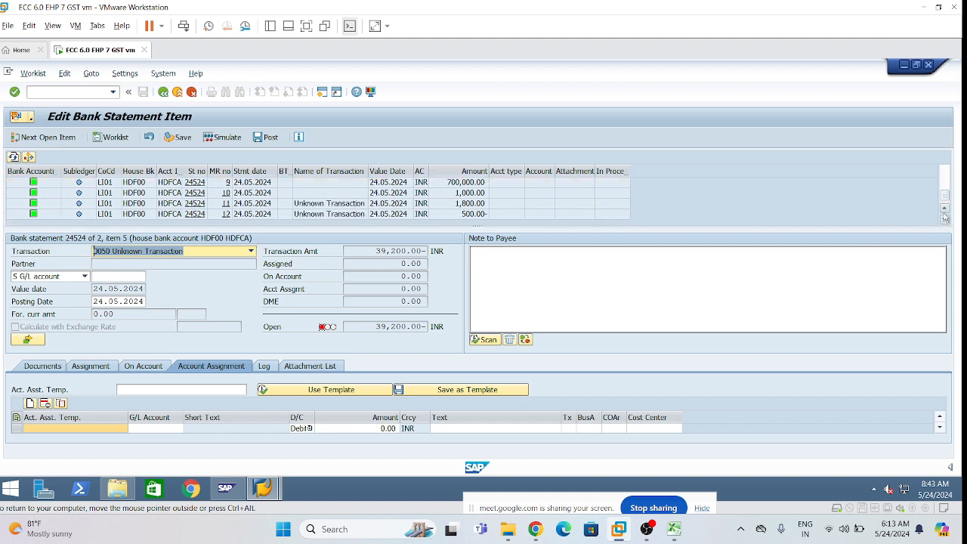
pyautogui.click(943, 210)
pyautogui.click(943, 209)
pyautogui.click(943, 209)
pyautogui.click(944, 210)
pyautogui.click(944, 209)
pyautogui.click(944, 209)
pyautogui.click(944, 210)
pyautogui.click(944, 209)
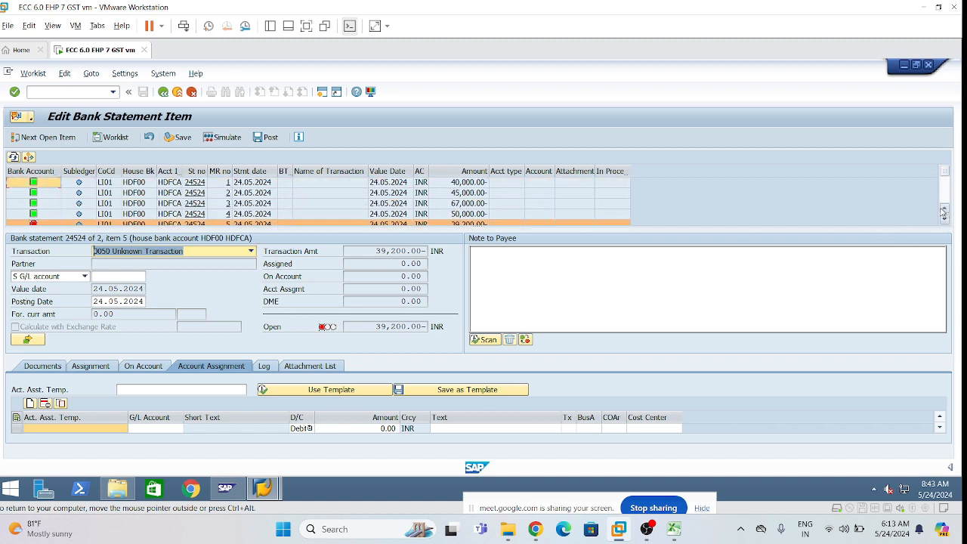
pyautogui.click(944, 220)
pyautogui.click(944, 220)
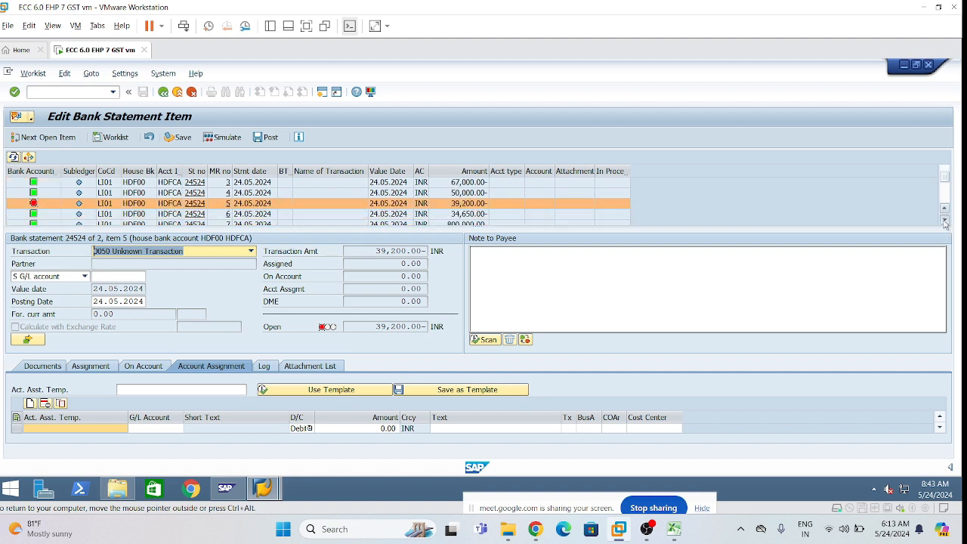
pyautogui.click(944, 220)
pyautogui.click(945, 210)
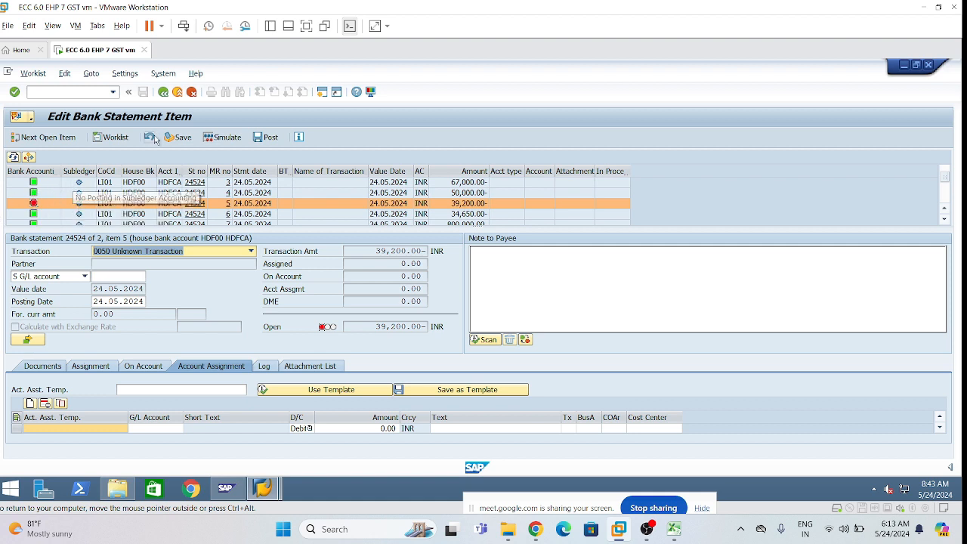
# - Try to post the open item 5 of statement 24524, reselect it and dismiss the information message
pyautogui.click(268, 141)
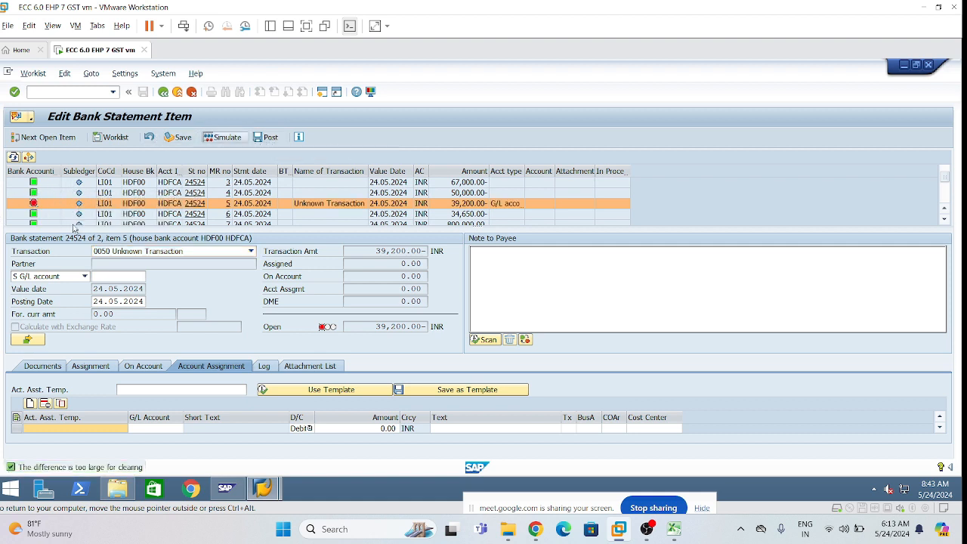
pyautogui.click(35, 203)
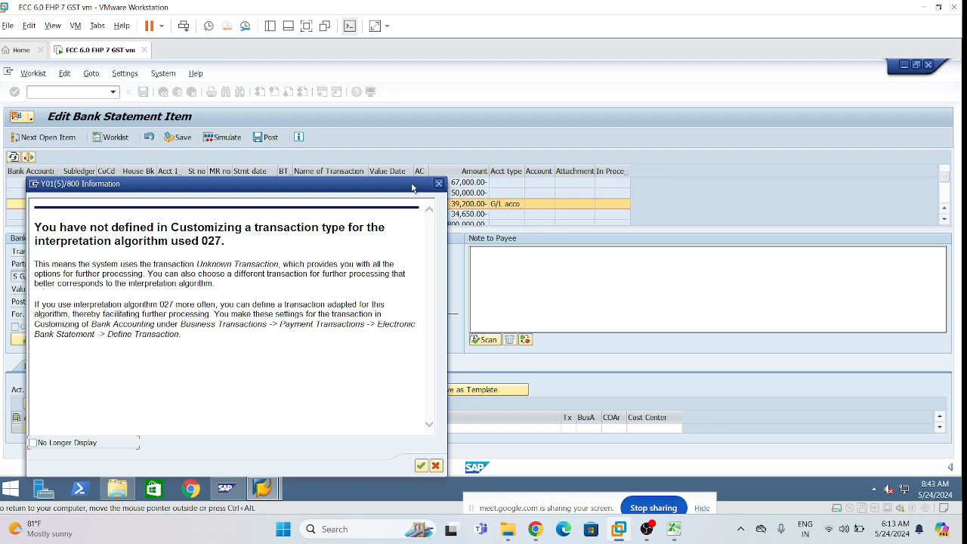
pyautogui.moveTo(415, 189); pyautogui.dragTo(534, 281)
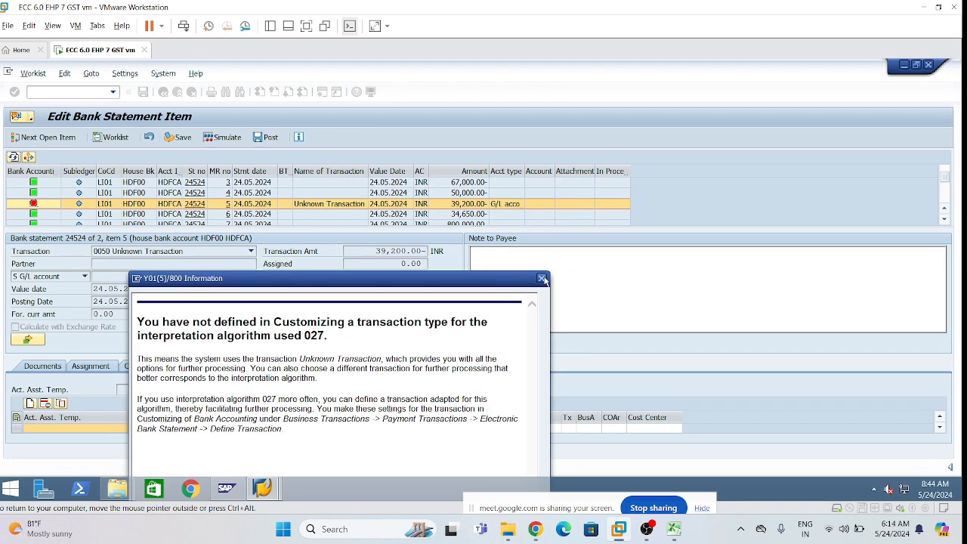
pyautogui.click(541, 278)
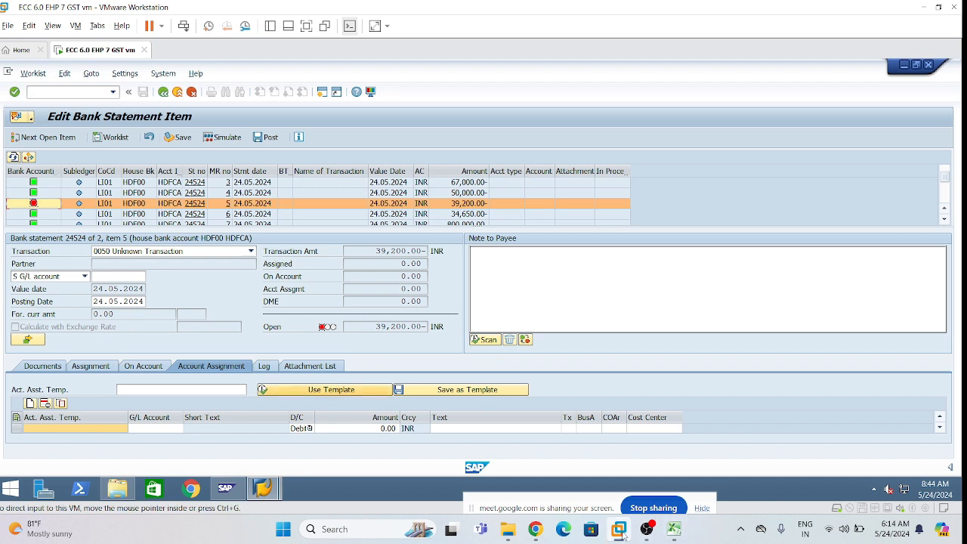
# - Bring up the Excel sheet with the statement items and fit column H to its amounts
pyautogui.moveTo(676, 521)
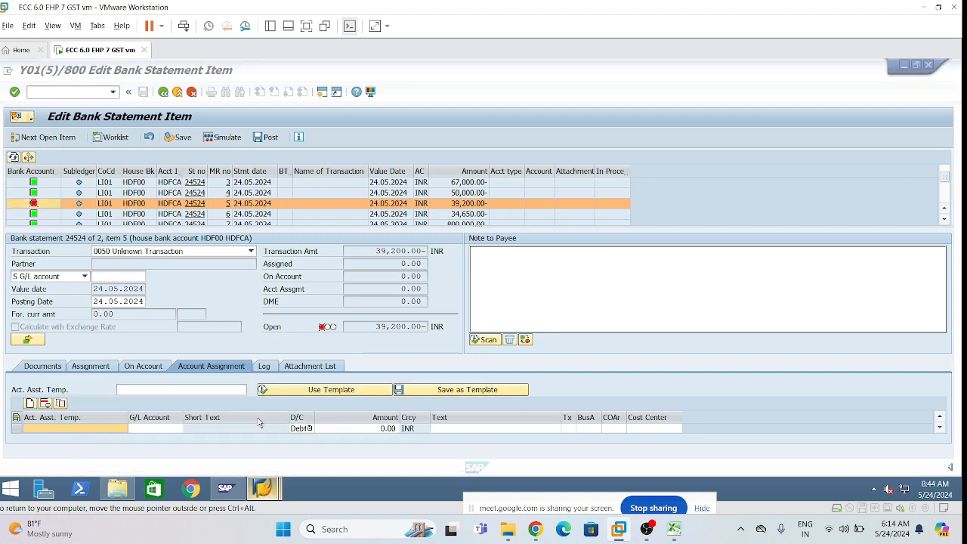
pyautogui.moveTo(263, 489)
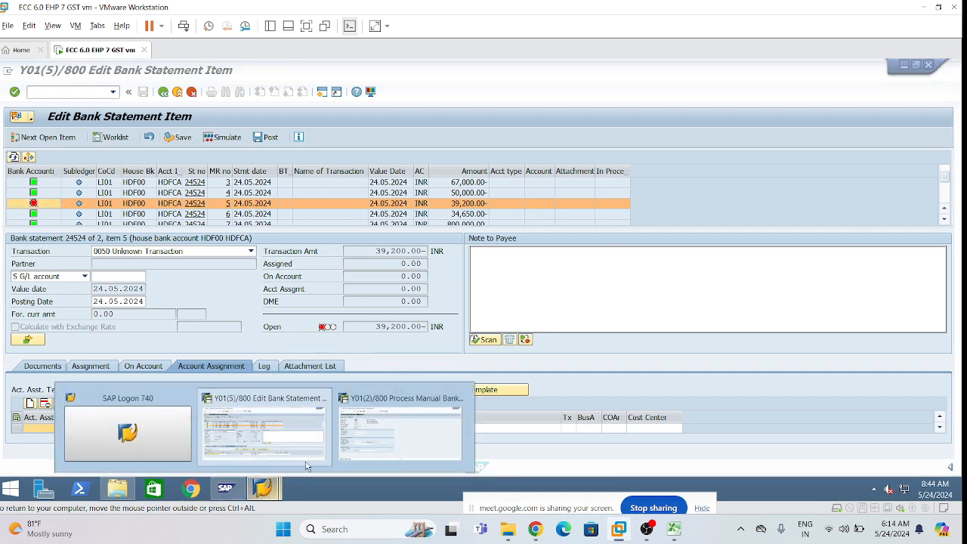
pyautogui.click(382, 431)
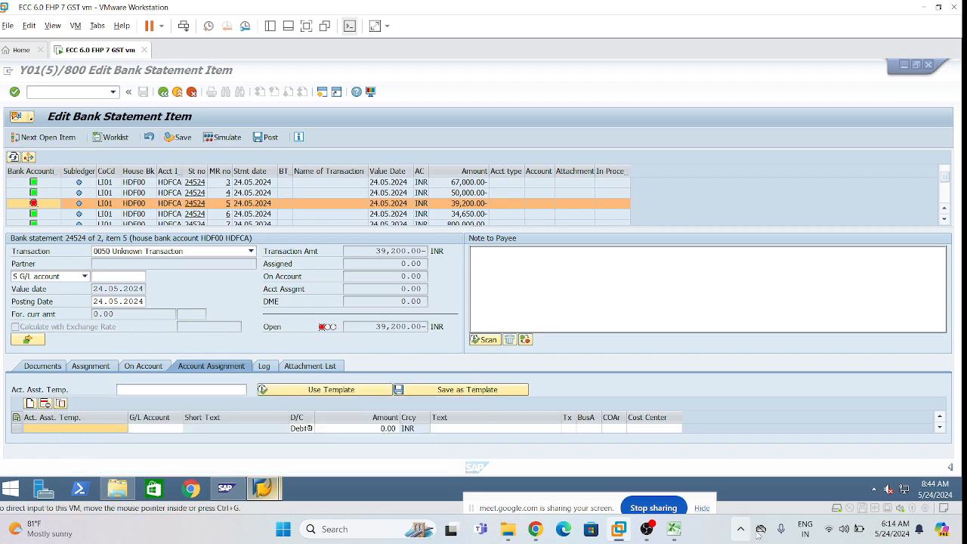
pyautogui.click(676, 532)
pyautogui.click(676, 532)
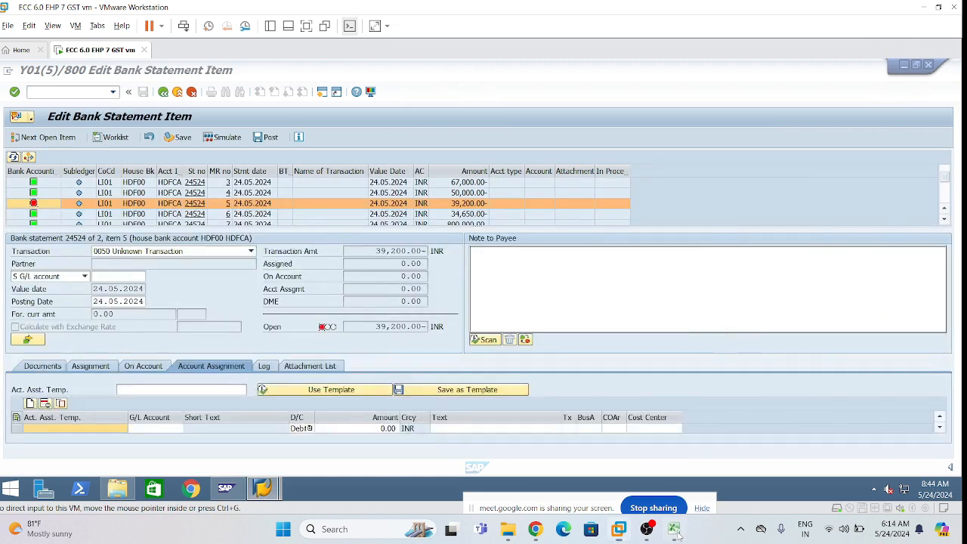
pyautogui.click(676, 532)
pyautogui.click(817, 256)
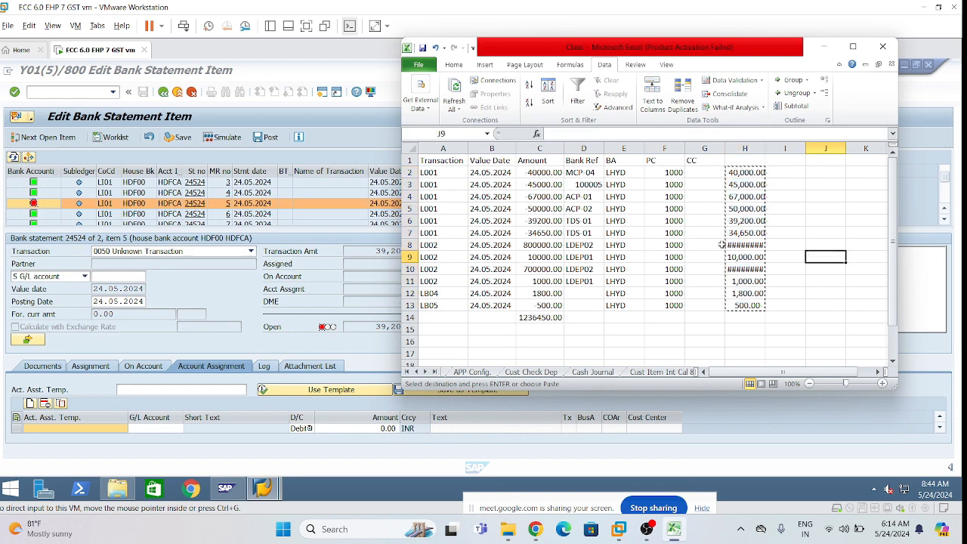
pyautogui.click(785, 221)
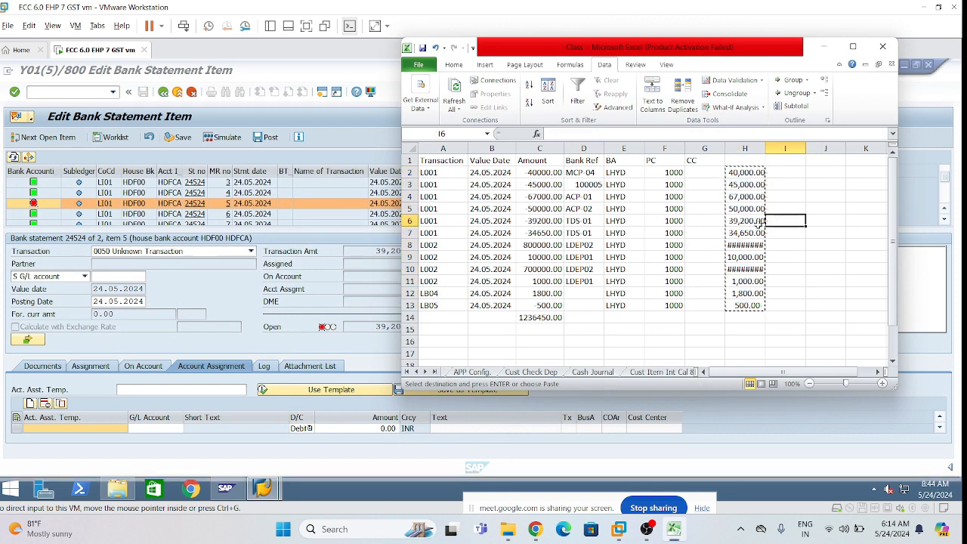
pyautogui.doubleClick(765, 149)
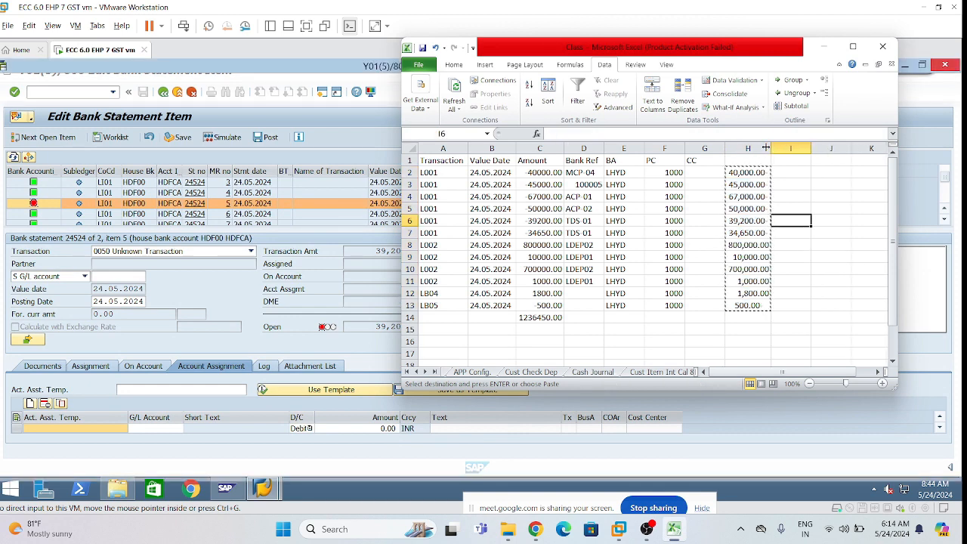
pyautogui.click(802, 257)
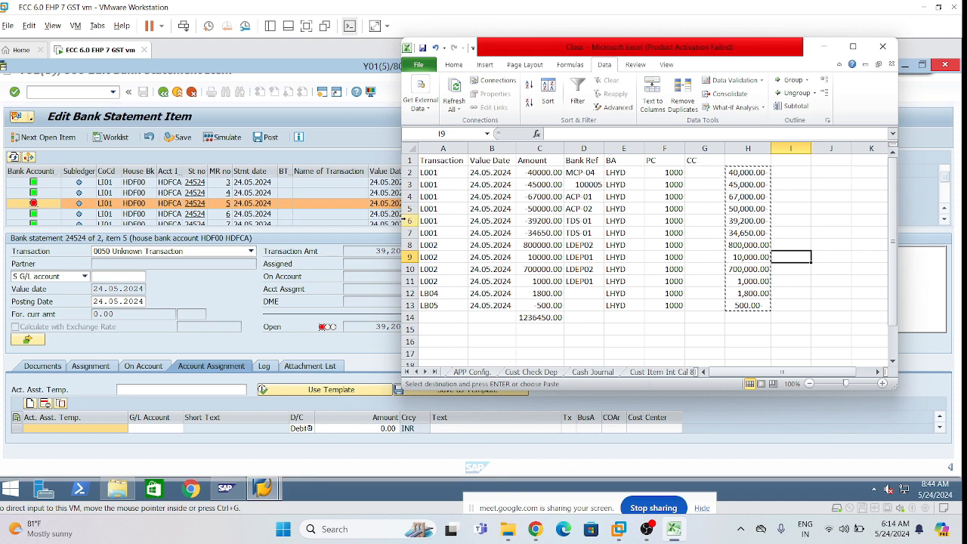
# - Check the two TDS-01 rows in the Excel sheet, then return to the Process Manual Bank Statement session in SAP
pyautogui.moveTo(769, 56); pyautogui.dragTo(837, 60)
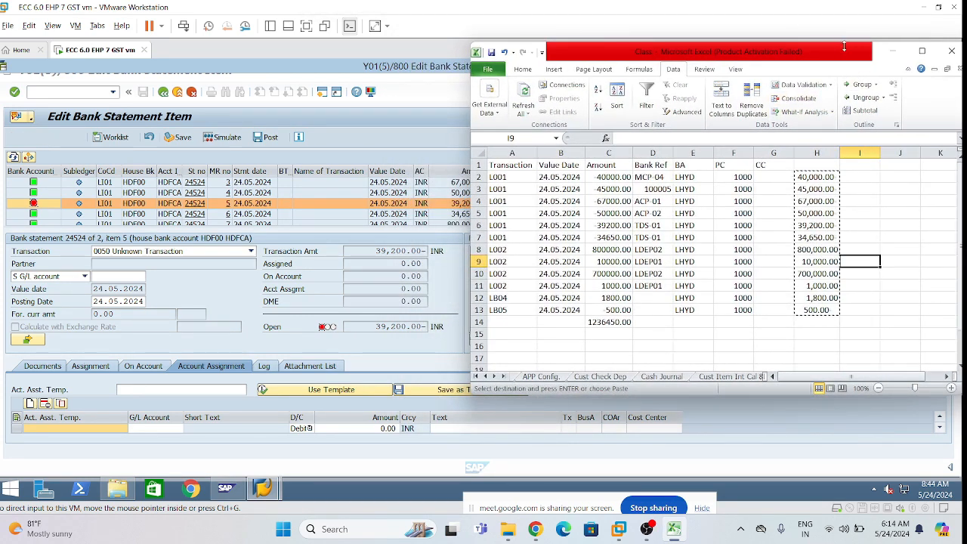
pyautogui.moveTo(675, 43); pyautogui.dragTo(755, 103)
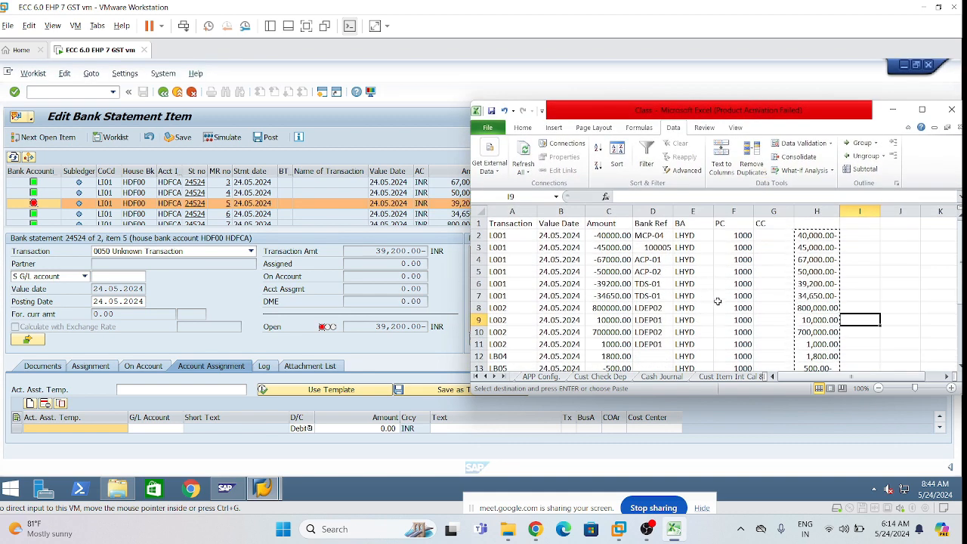
pyautogui.click(643, 287)
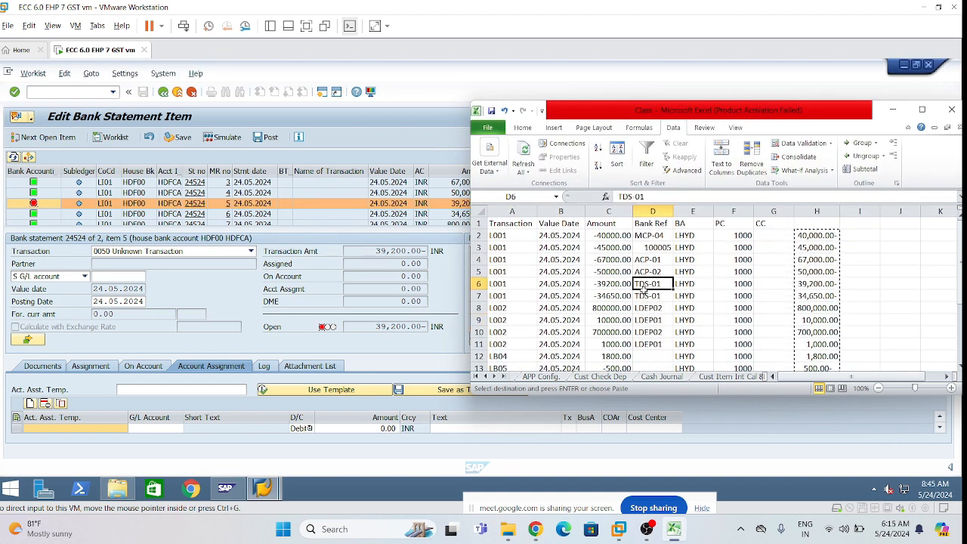
pyautogui.click(597, 293)
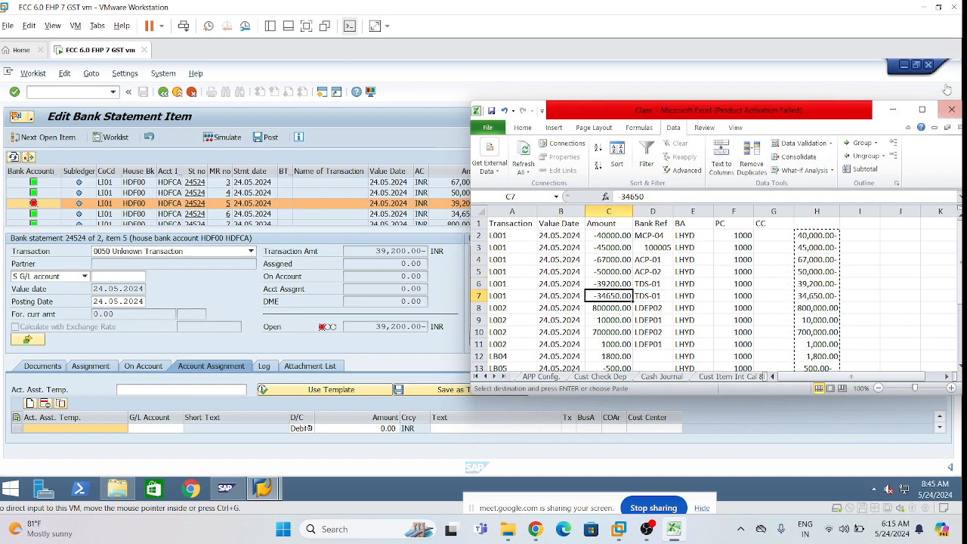
pyautogui.click(892, 110)
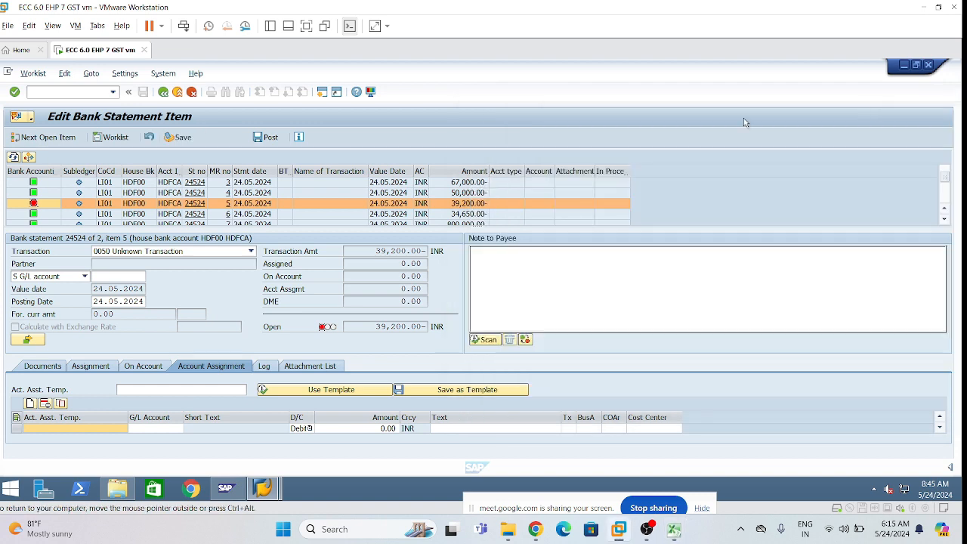
pyautogui.click(267, 367)
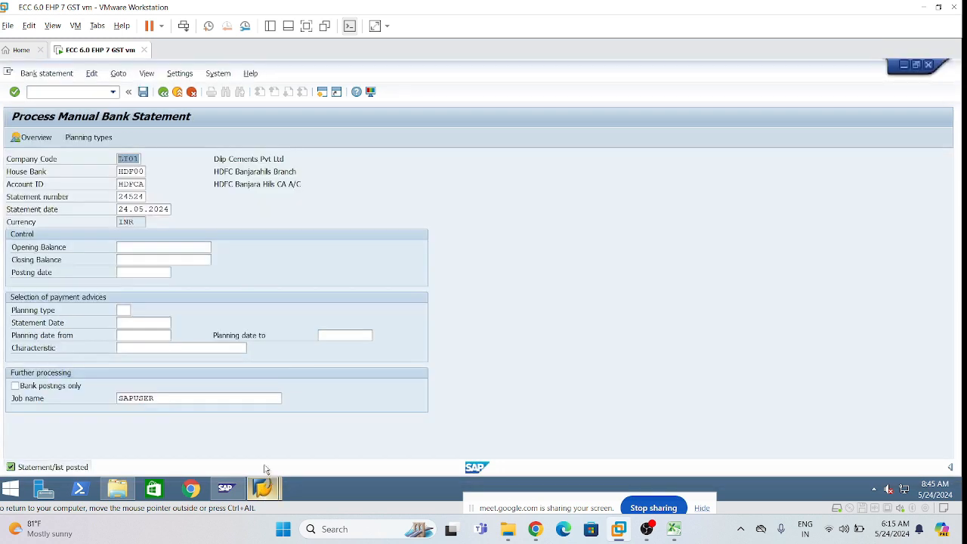
# - Switch to the sapmmc management console and check the status of SAP system Y01
pyautogui.moveTo(262, 489)
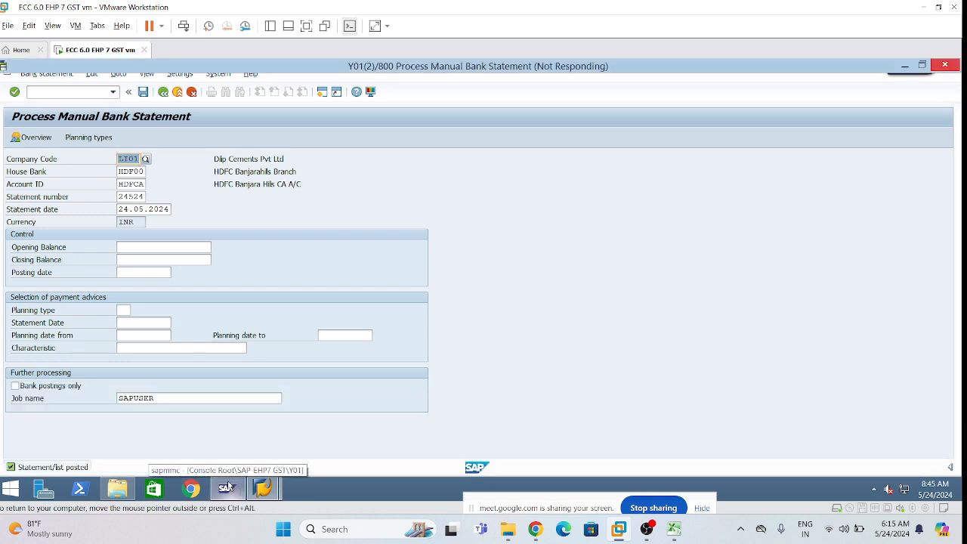
pyautogui.click(234, 488)
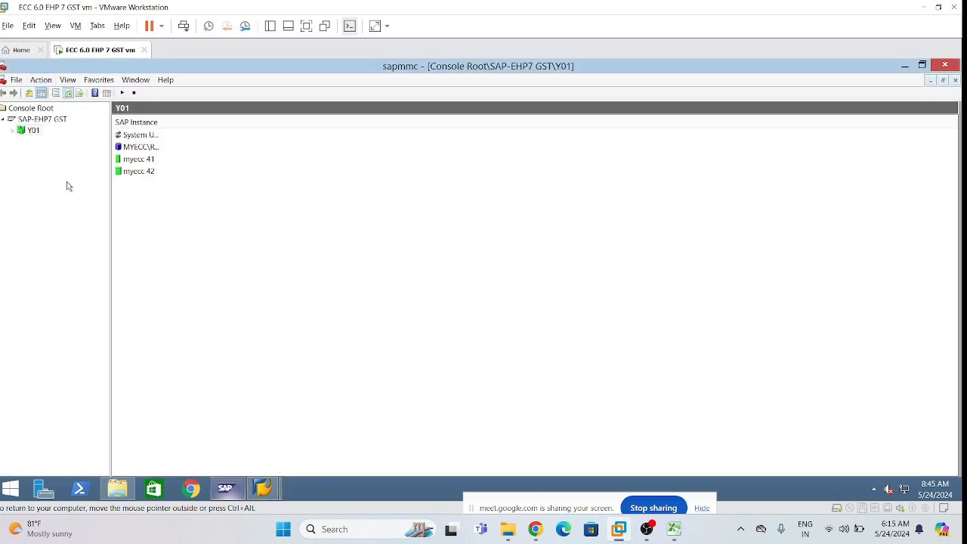
pyautogui.click(69, 93)
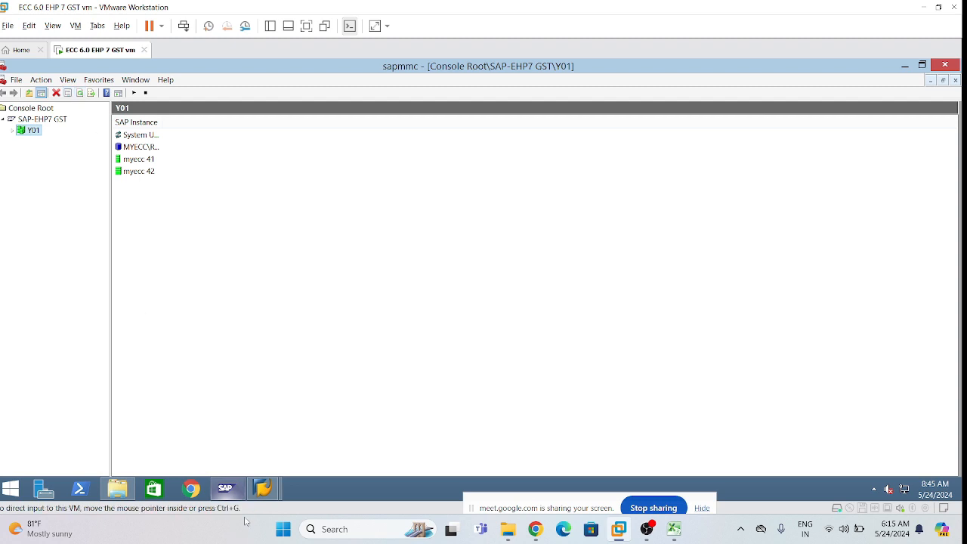
# - Return to the Edit Bank Statement session and examine the application log of item 5 for the error behind its open status
pyautogui.click(263, 488)
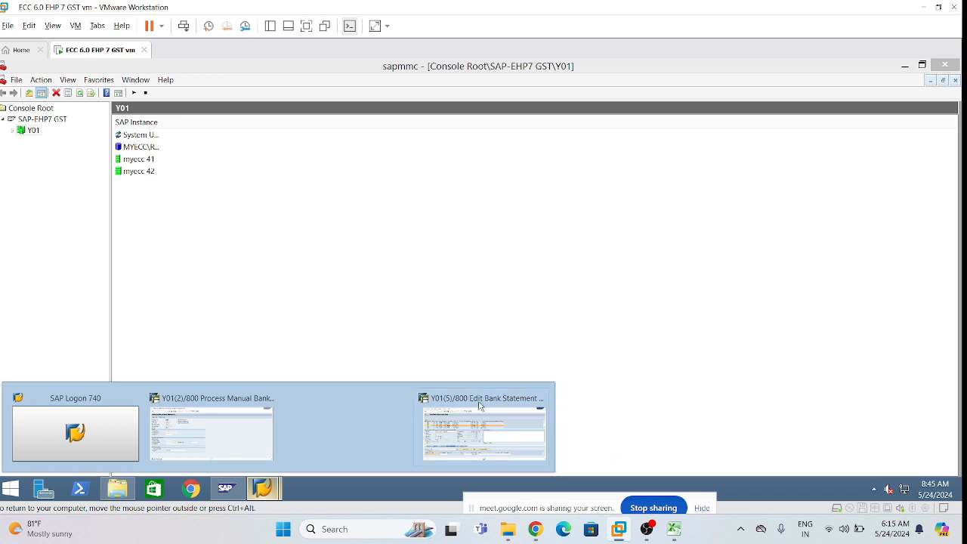
pyautogui.click(523, 429)
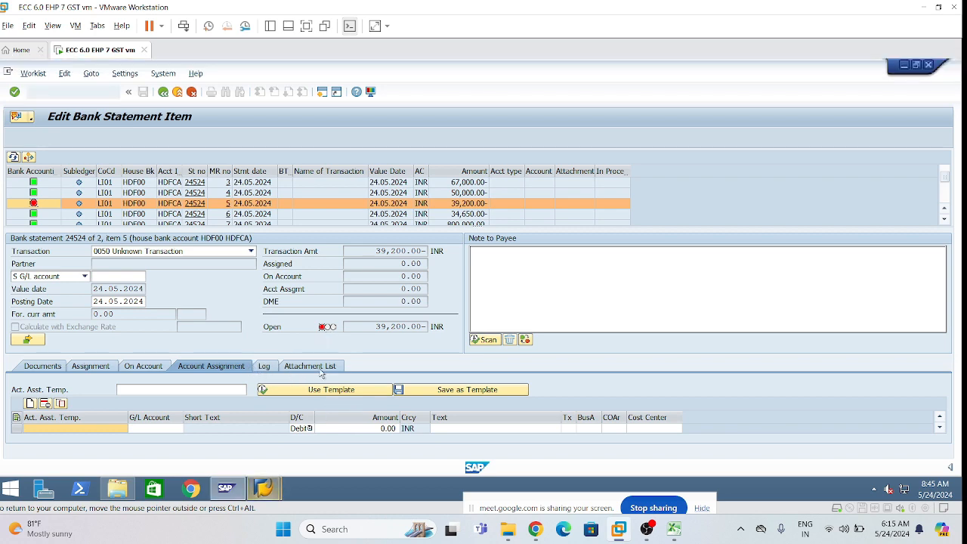
pyautogui.click(268, 367)
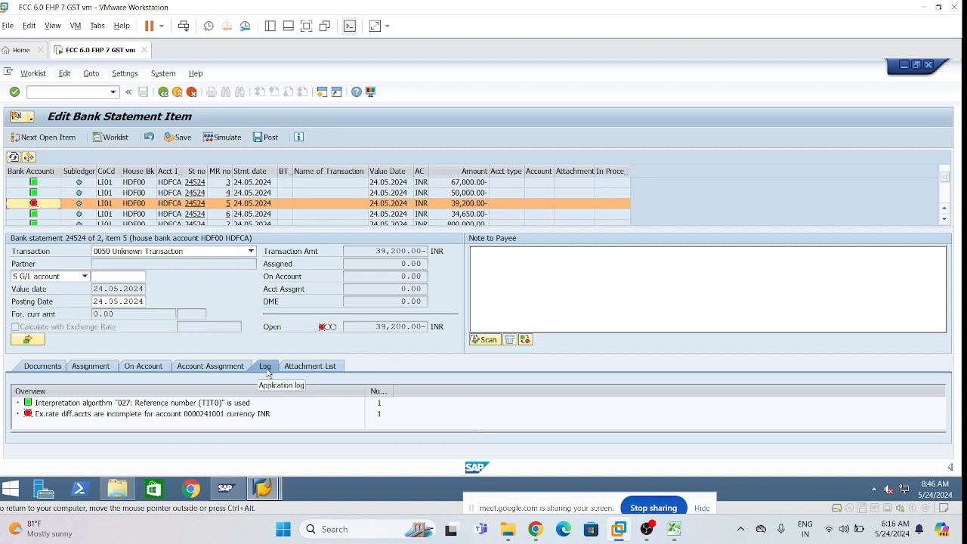
pyautogui.click(223, 417)
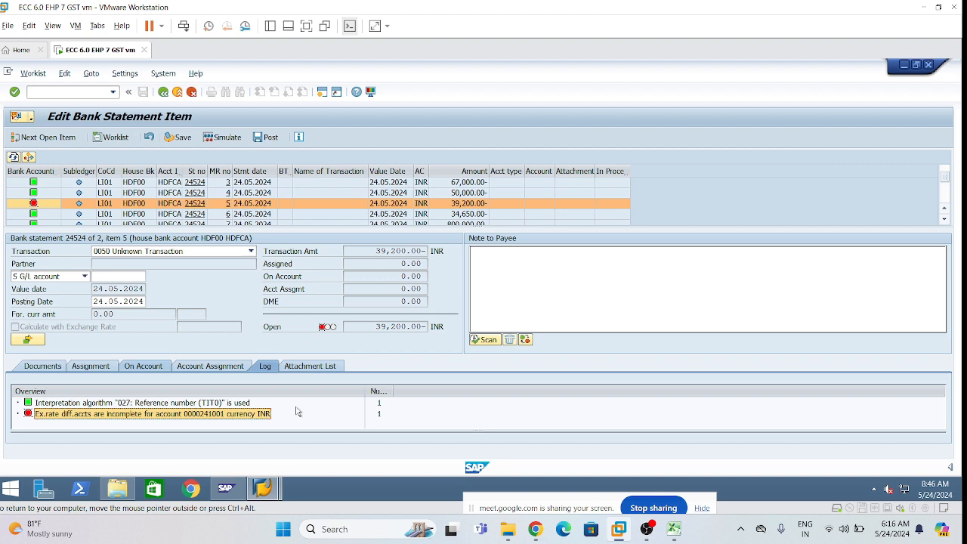
# - Create a new session from the Process Manual Bank Statement session and start transaction OB09 in it
pyautogui.moveTo(277, 492)
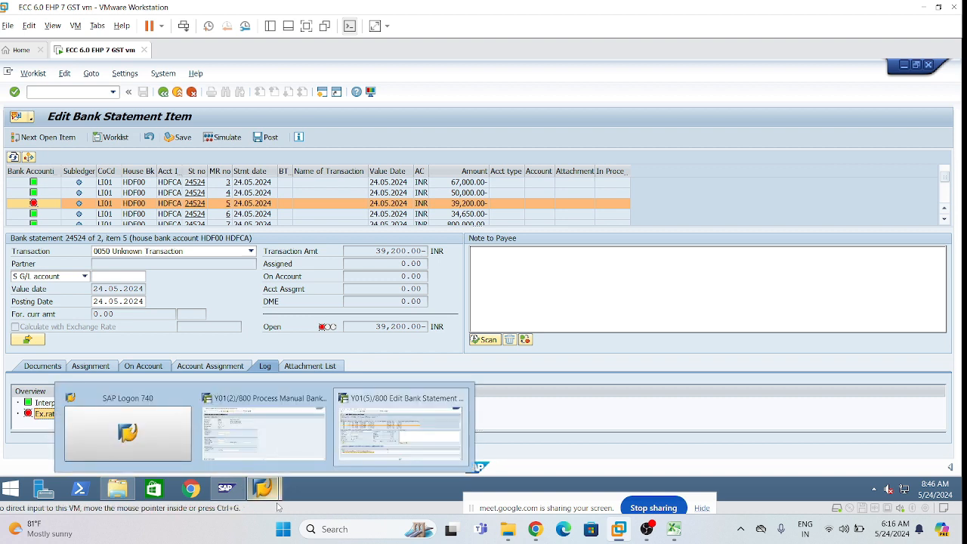
pyautogui.click(244, 418)
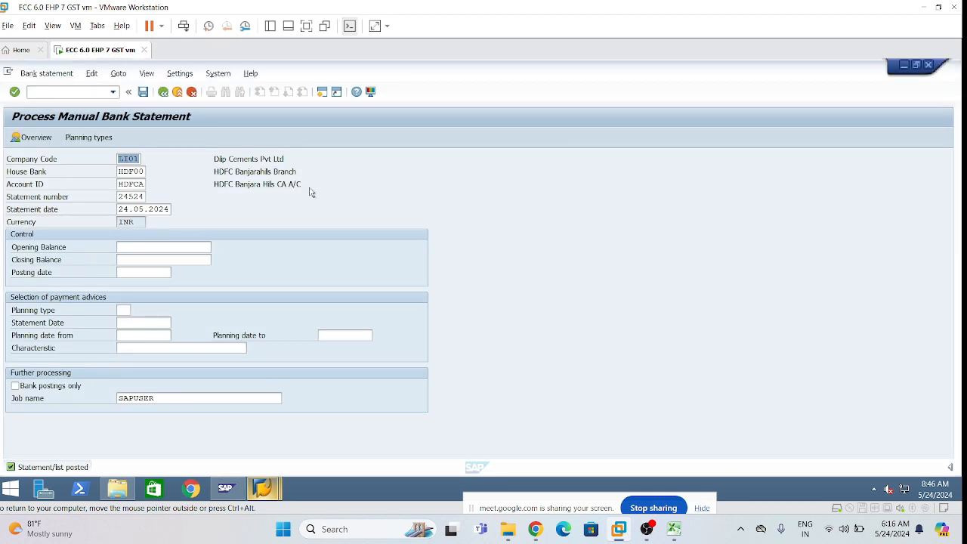
pyautogui.click(220, 73)
pyautogui.click(236, 90)
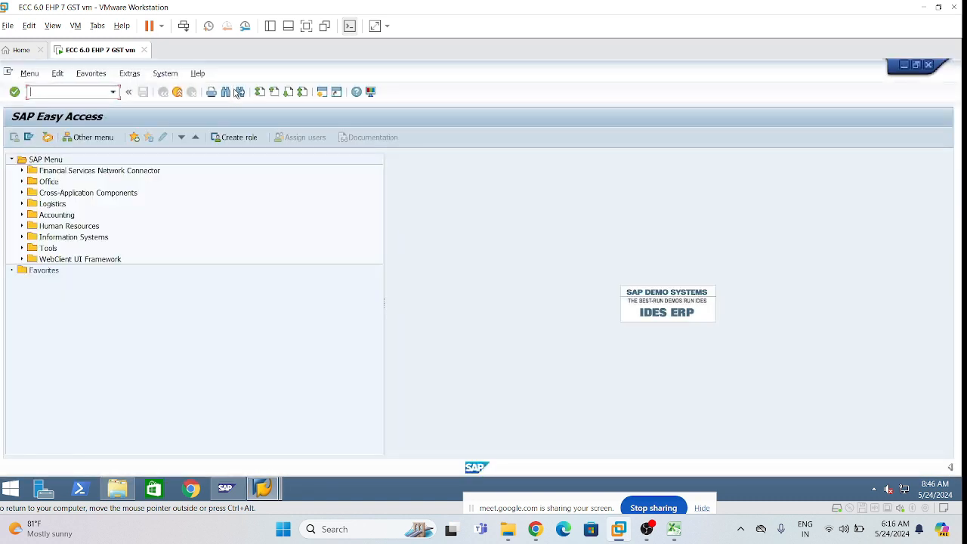
pyautogui.write('ob09')
pyautogui.press('Return')
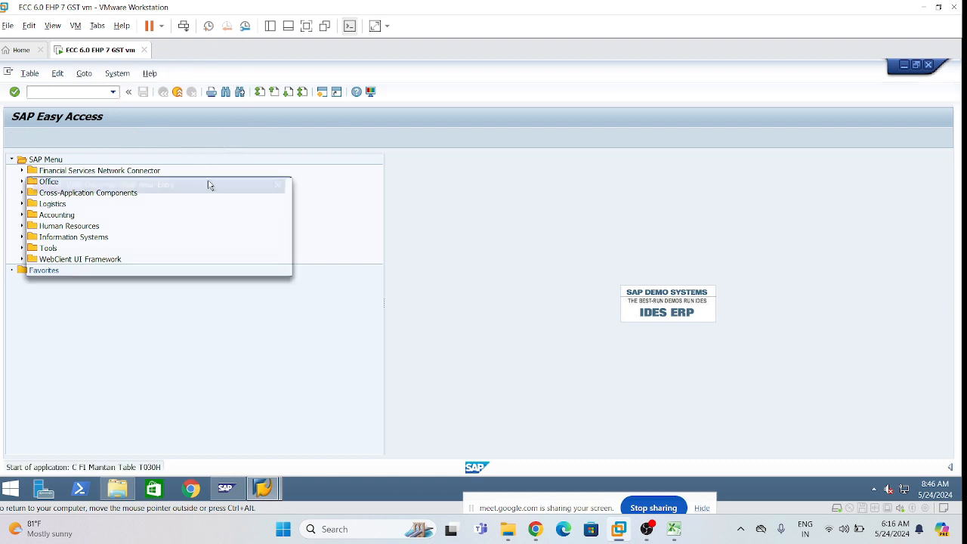
# - Recheck the G/L account in item 5's log error, then open the OB09 exchange rate differences view for chart of accounts LOCA
pyautogui.moveTo(273, 489)
pyautogui.click(225, 440)
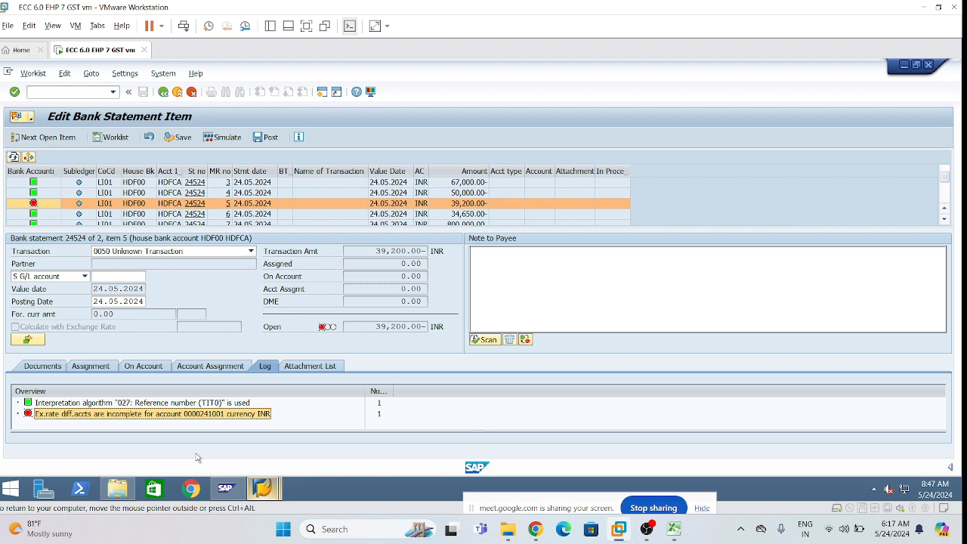
pyautogui.moveTo(272, 493)
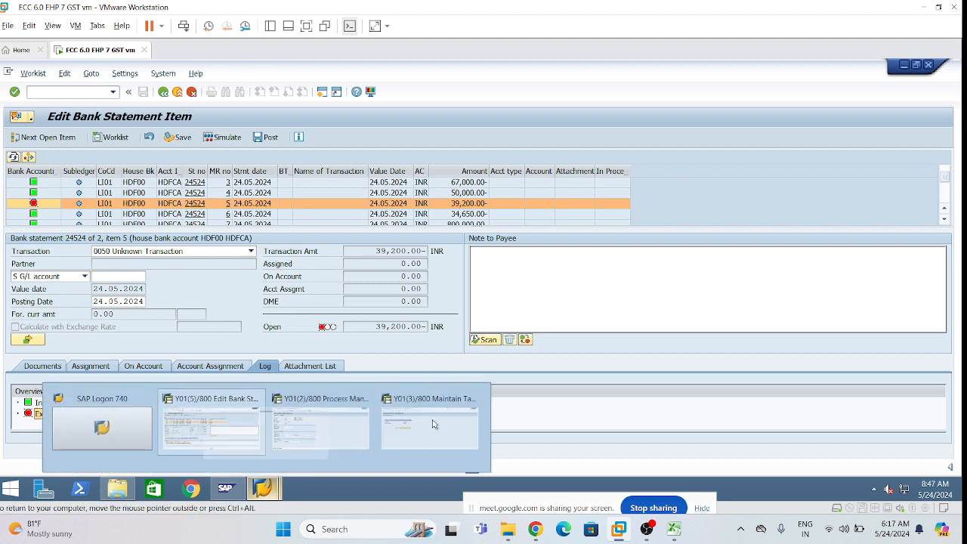
pyautogui.click(342, 432)
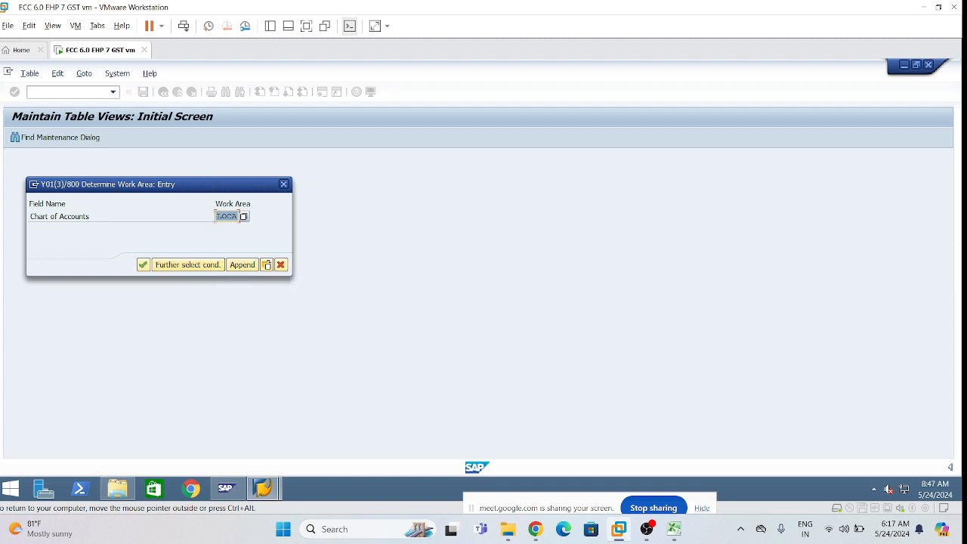
pyautogui.click(219, 217)
pyautogui.click(144, 266)
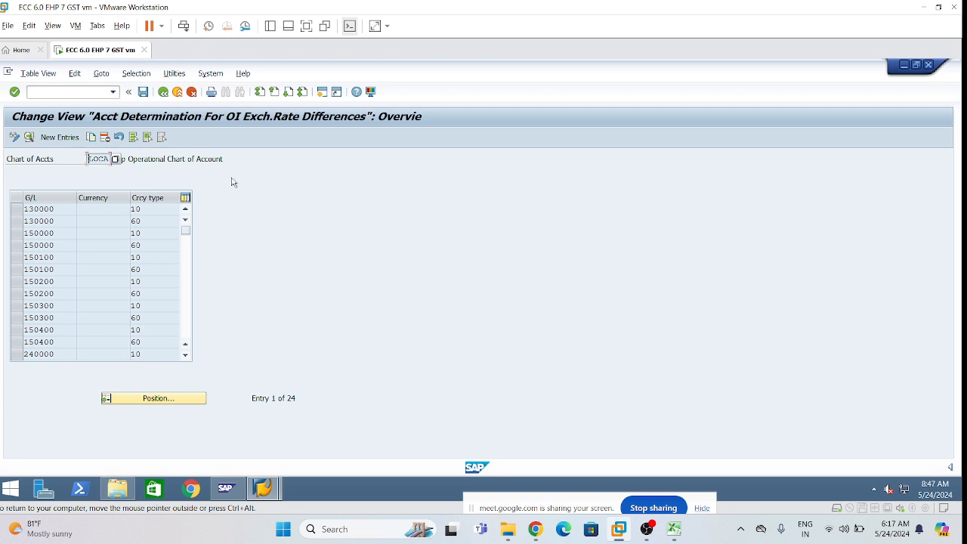
# - Select both G/L account 240000 entries, currency types 10 and 60, and start copying them as new entries
pyautogui.click(178, 208)
pyautogui.scroll(-4, 60, 306)
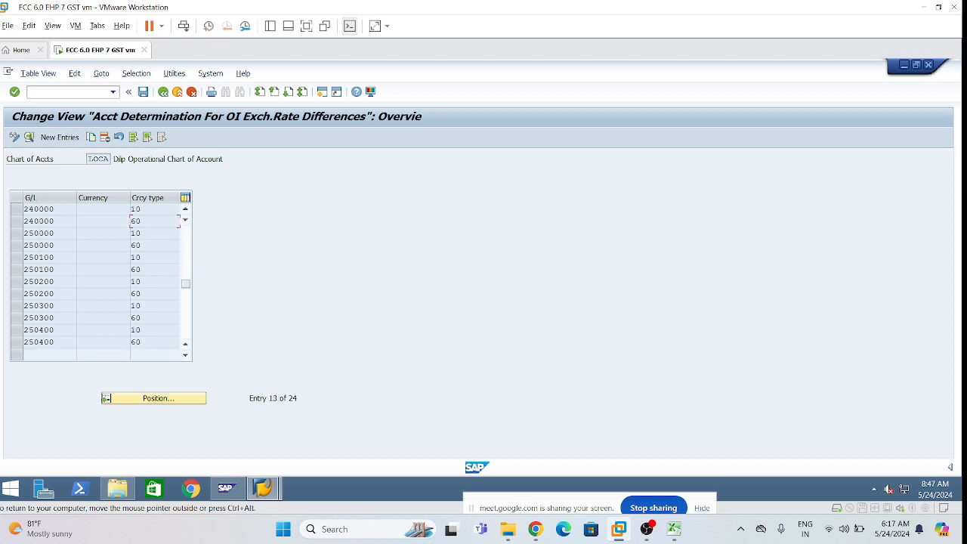
pyautogui.scroll(1, 61, 307)
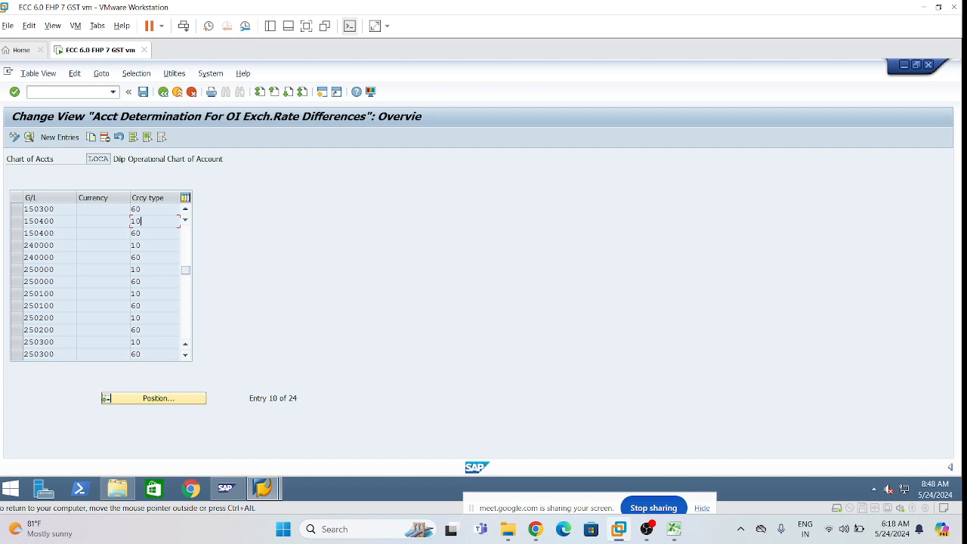
pyautogui.click(17, 260)
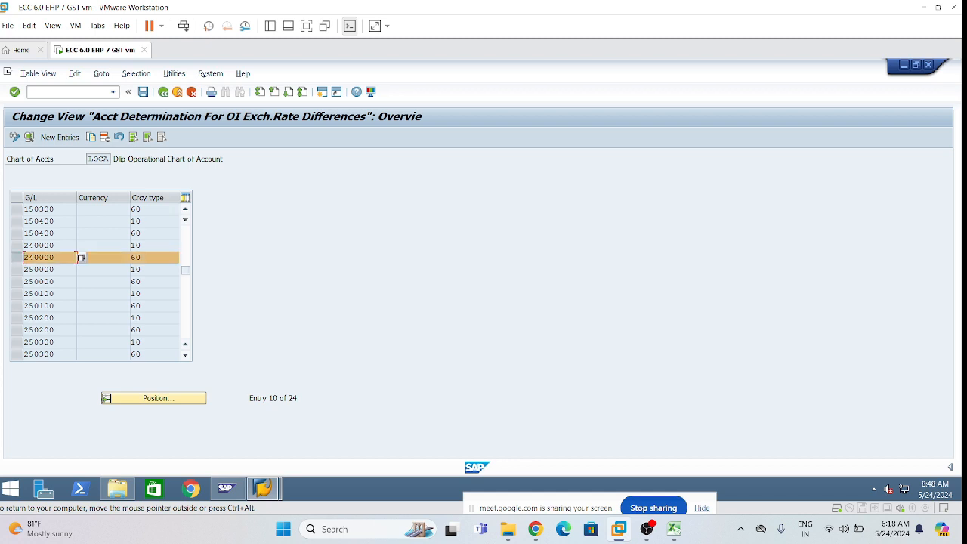
pyautogui.click(55, 258)
pyautogui.click(18, 246)
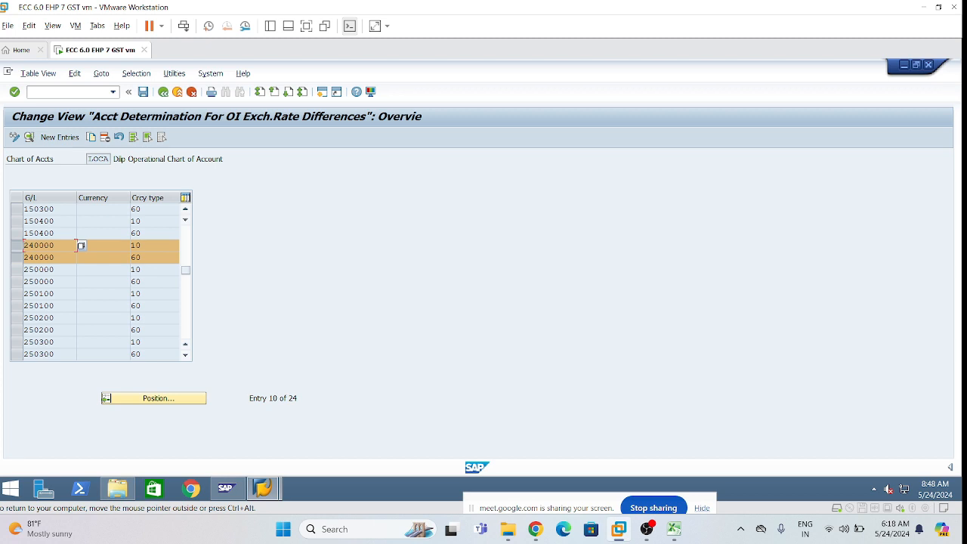
pyautogui.click(140, 245)
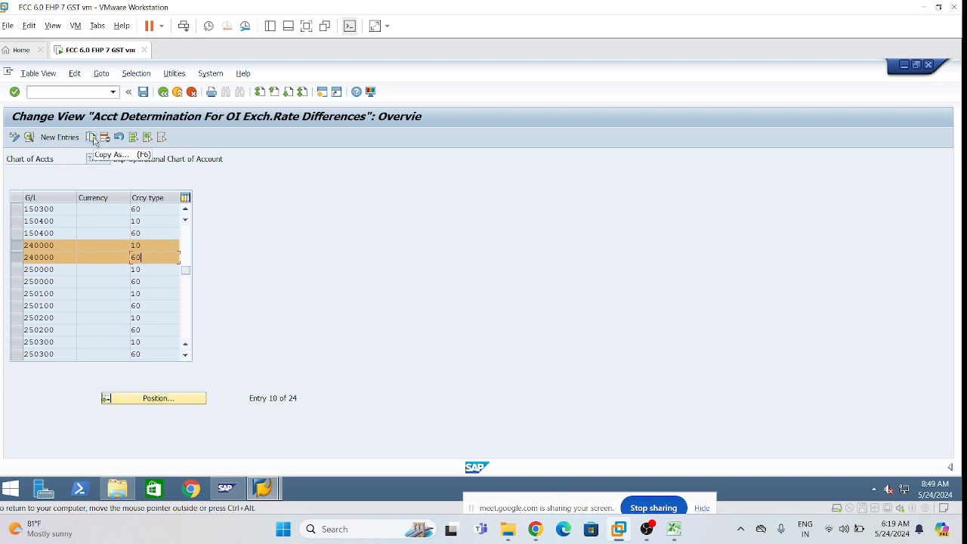
pyautogui.click(91, 137)
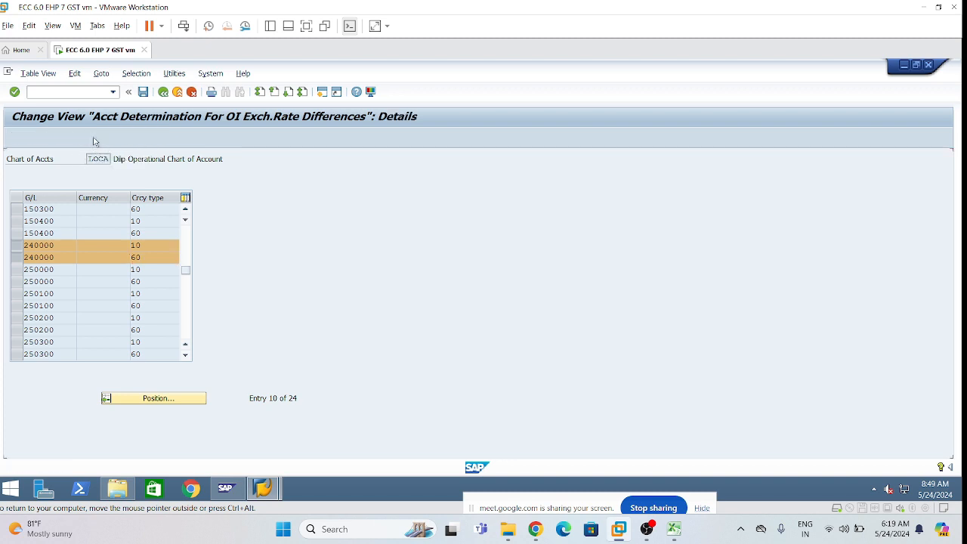
# - Set the G/L account to 241001 for both copied entries, currency types 10 and 60, keeping the loss and gain accounts
pyautogui.click(136, 172)
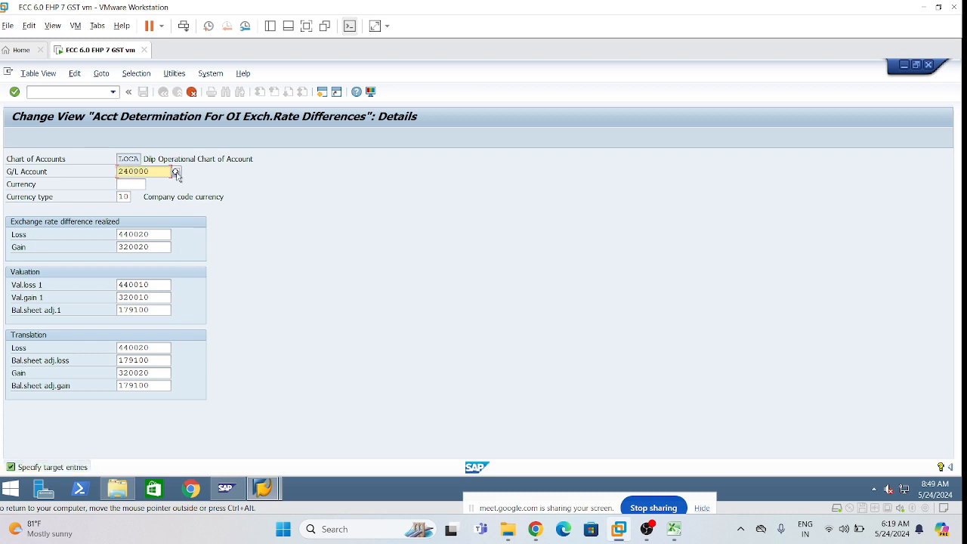
pyautogui.press('BackSpace')
pyautogui.write('1')
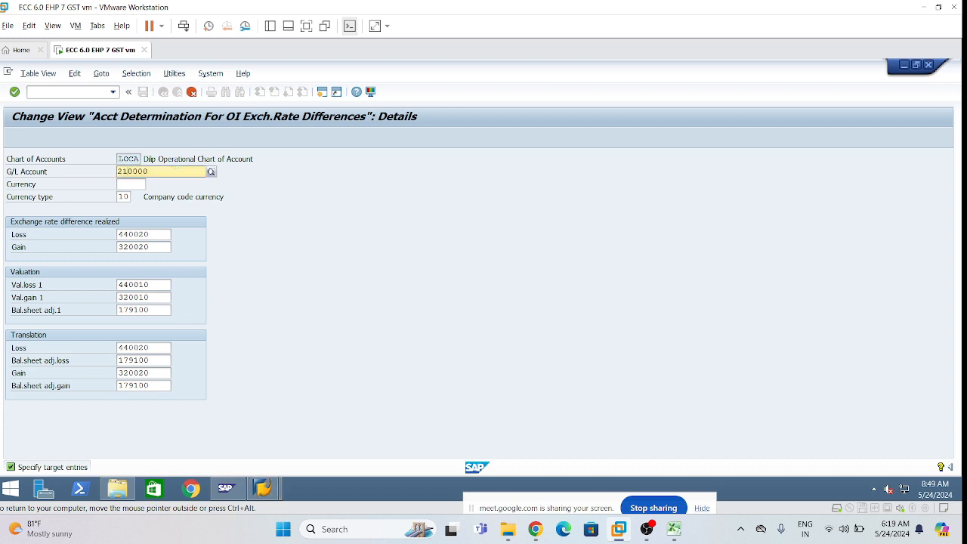
pyautogui.write('4')
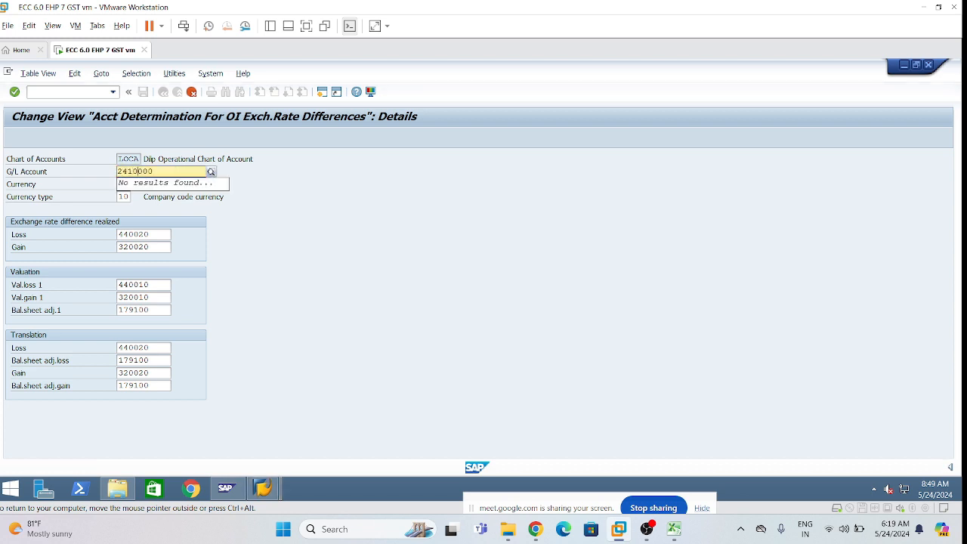
pyautogui.press('BackSpace')
pyautogui.press('BackSpace')
pyautogui.write('1')
pyautogui.click(150, 234)
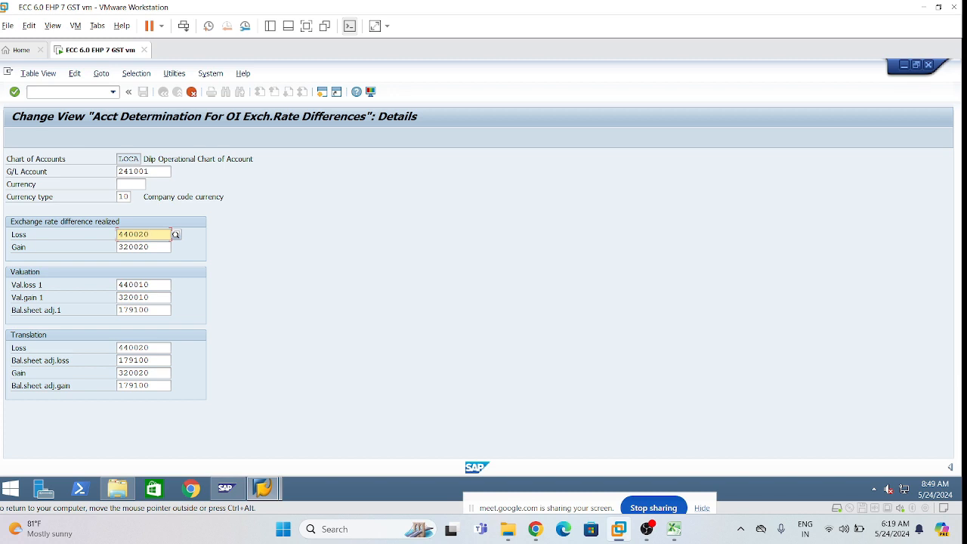
pyautogui.press('Return')
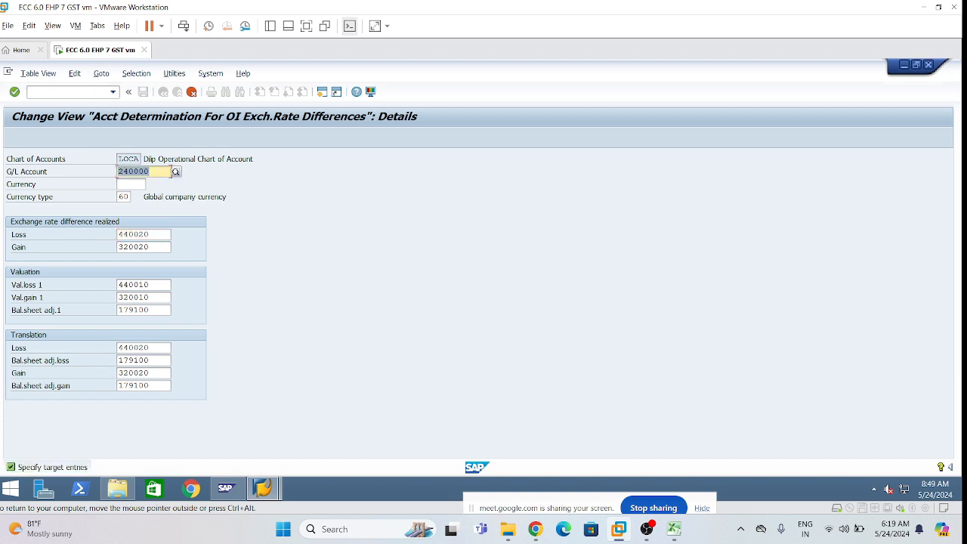
pyautogui.click(139, 172)
pyautogui.write('1001')
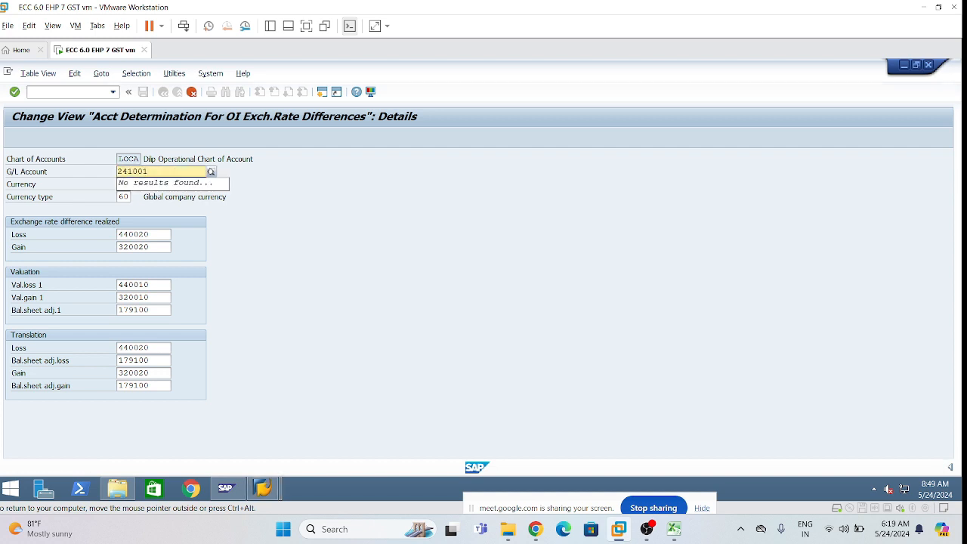
pyautogui.press('Return')
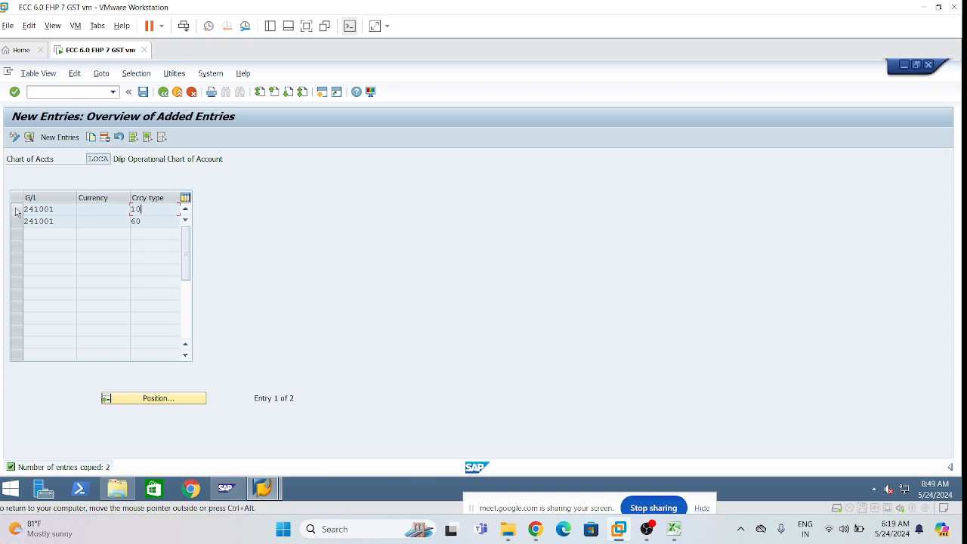
# - Copy the two 241001 entries to G/L account 241000 for currency types 10 and 60
pyautogui.moveTo(17, 211); pyautogui.dragTo(17, 222)
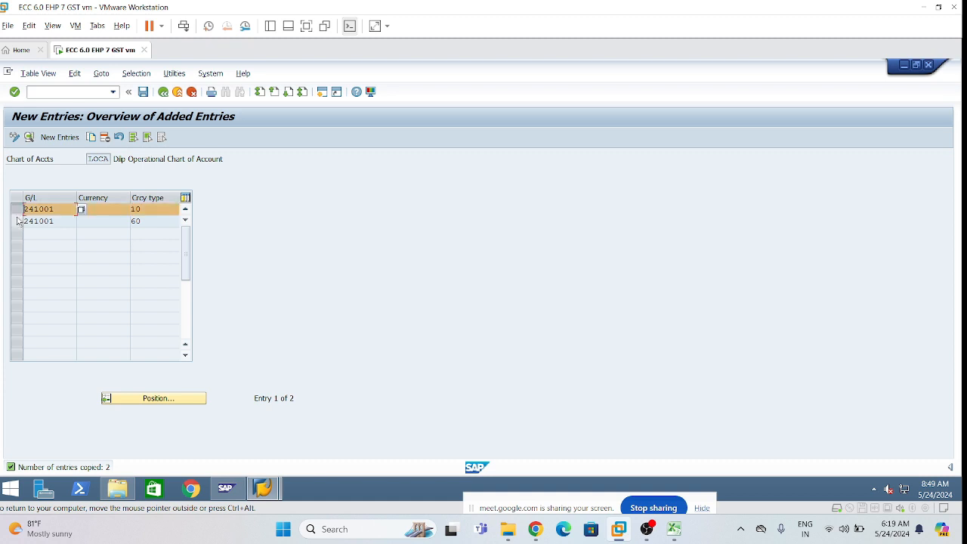
pyautogui.click(90, 138)
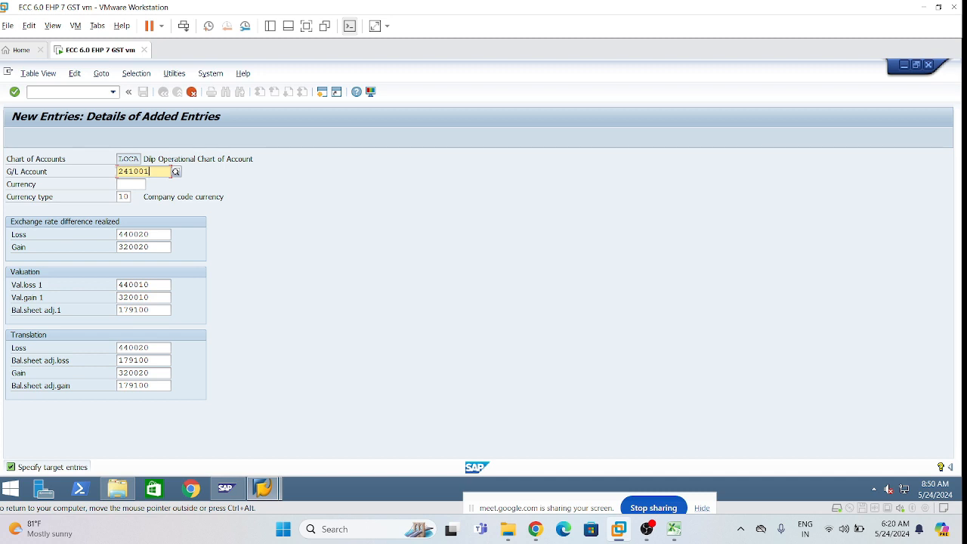
pyautogui.press('BackSpace')
pyautogui.write('0')
pyautogui.press('Return')
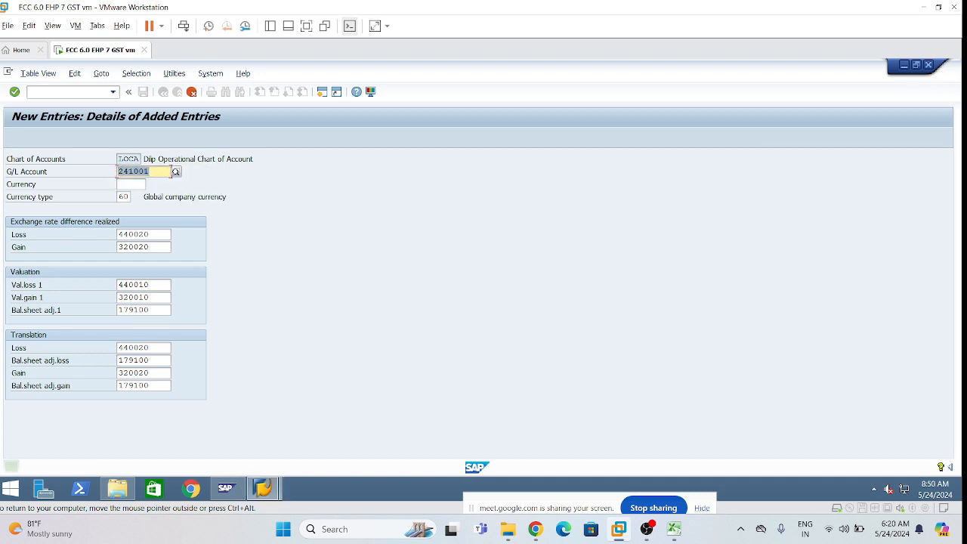
pyautogui.press('Right')
pyautogui.press('BackSpace')
pyautogui.write('0')
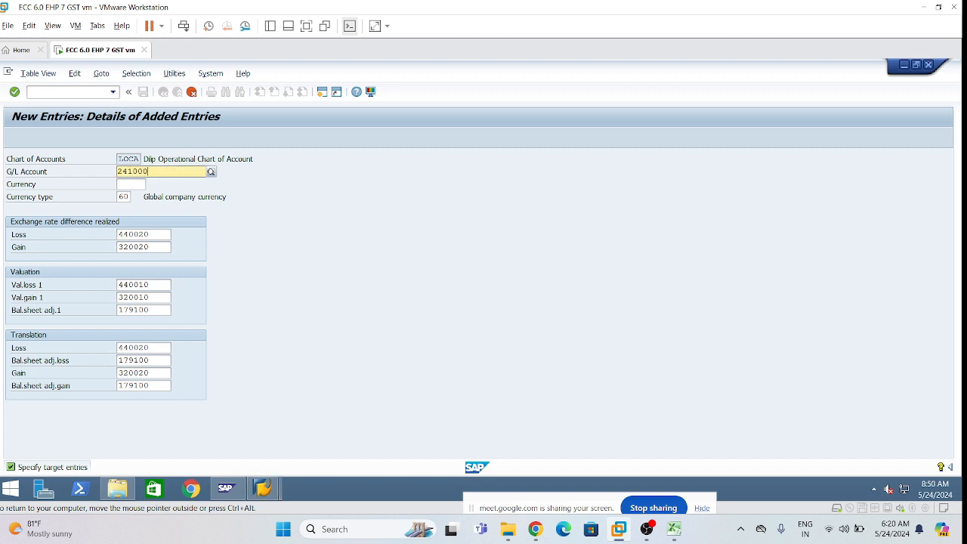
pyautogui.press('Return')
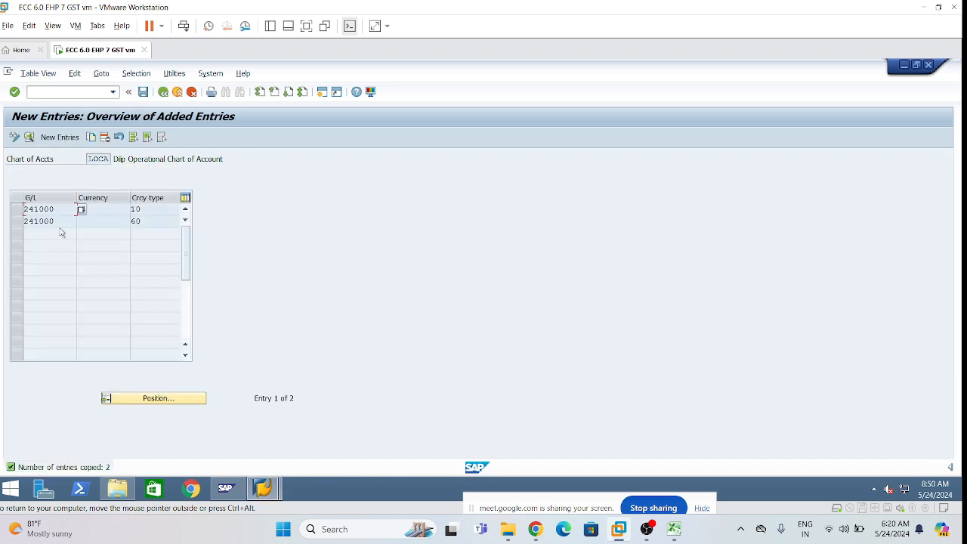
# - Copy the two 241000 entries to G/L account 241002 for currency types 10 and 60, keeping the loss and gain accounts
pyautogui.moveTo(16, 220); pyautogui.dragTo(15, 210)
pyautogui.click(91, 136)
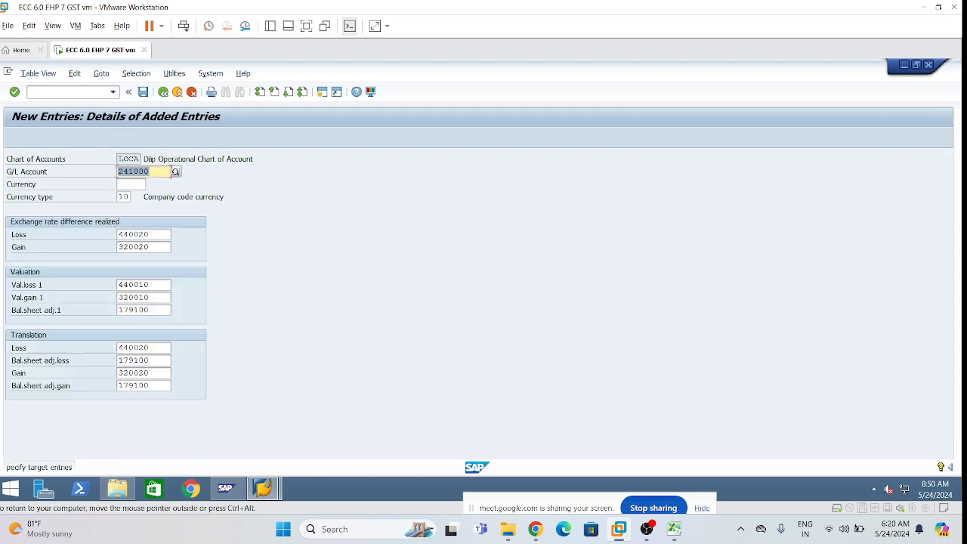
pyautogui.press('BackSpace')
pyautogui.press('BackSpace')
pyautogui.press('BackSpace')
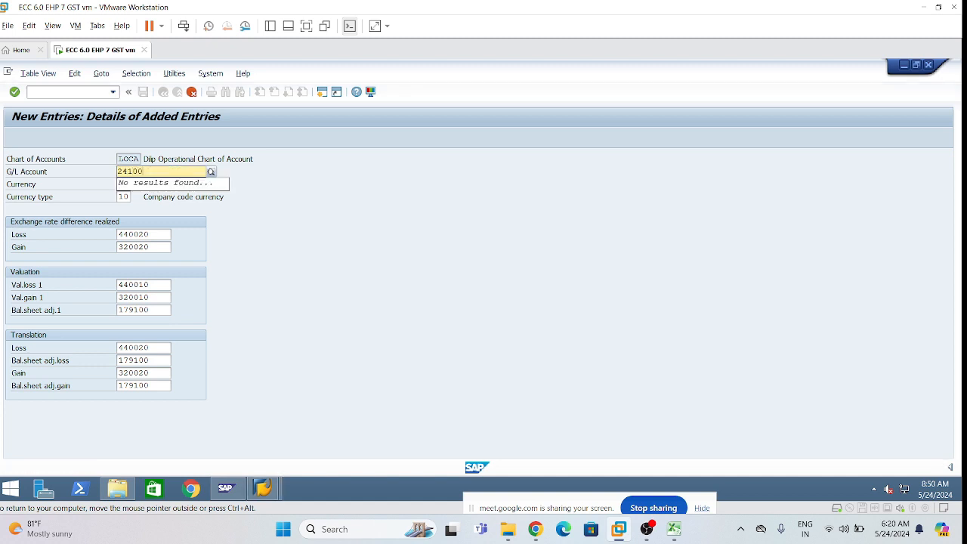
pyautogui.press('Return')
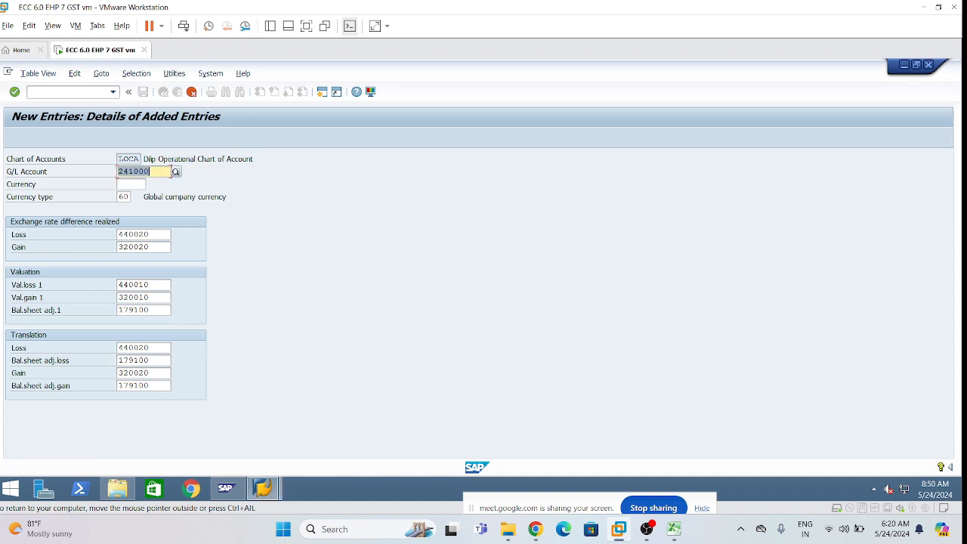
pyautogui.press('Right')
pyautogui.press('BackSpace')
pyautogui.press('BackSpace')
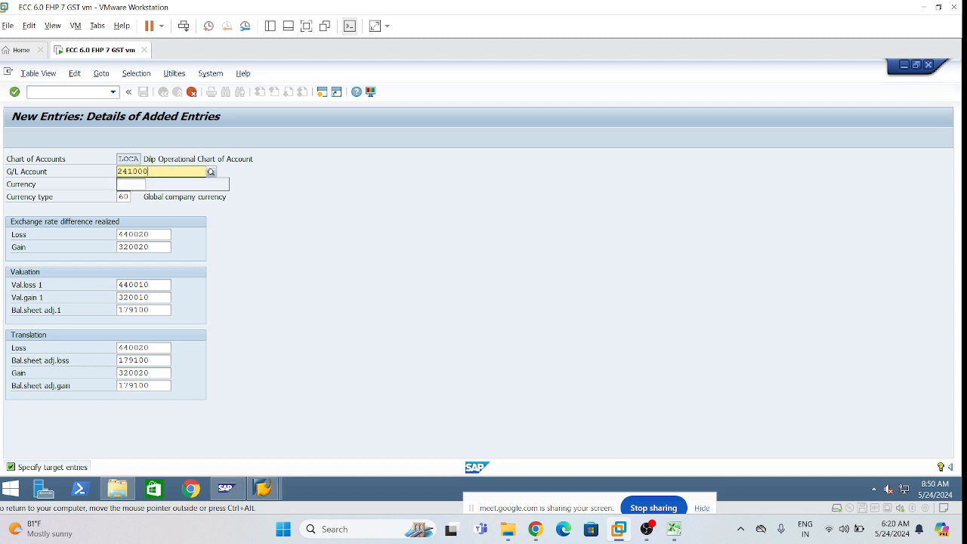
pyautogui.write('3')
pyautogui.press('Return')
pyautogui.press('Return')
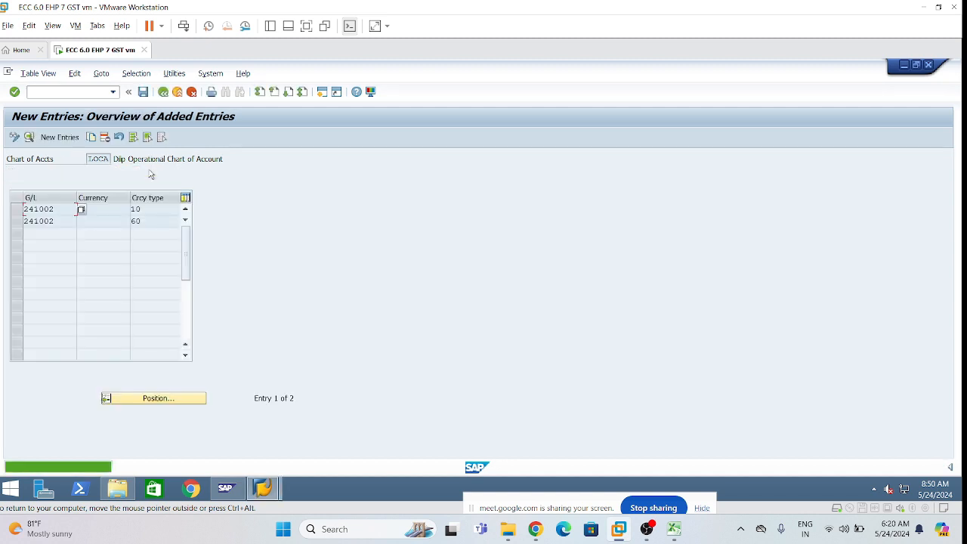
# - Copy the two 241002 entries to G/L account 241003 for currency types 10 and 60 and save under the proposed customizing request
pyautogui.click(19, 222)
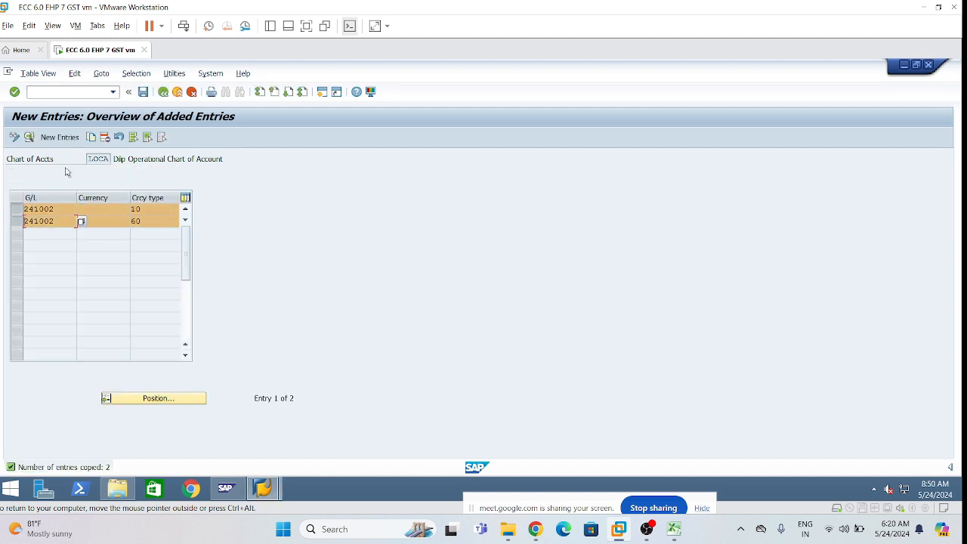
pyautogui.click(91, 136)
pyautogui.press('Right')
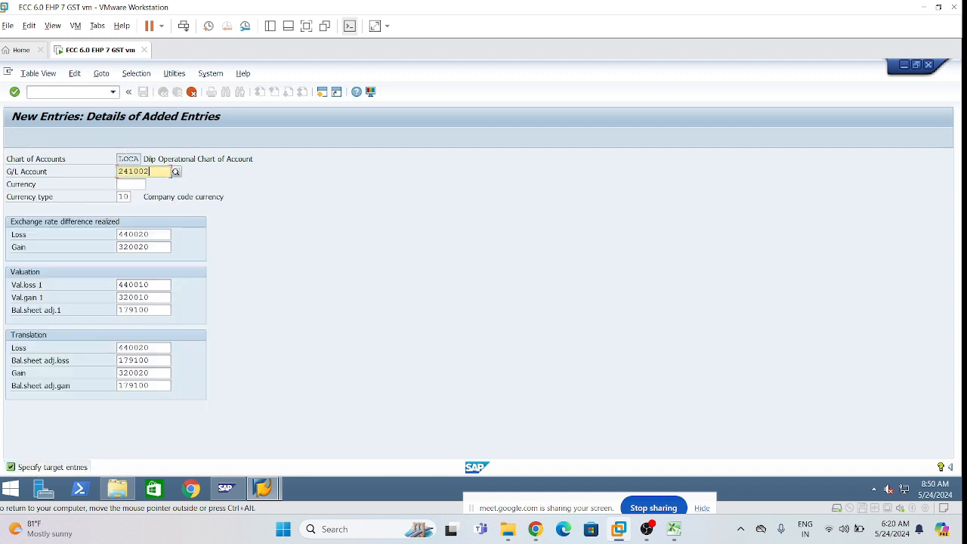
pyautogui.press('BackSpace')
pyautogui.write('3')
pyautogui.press('Return')
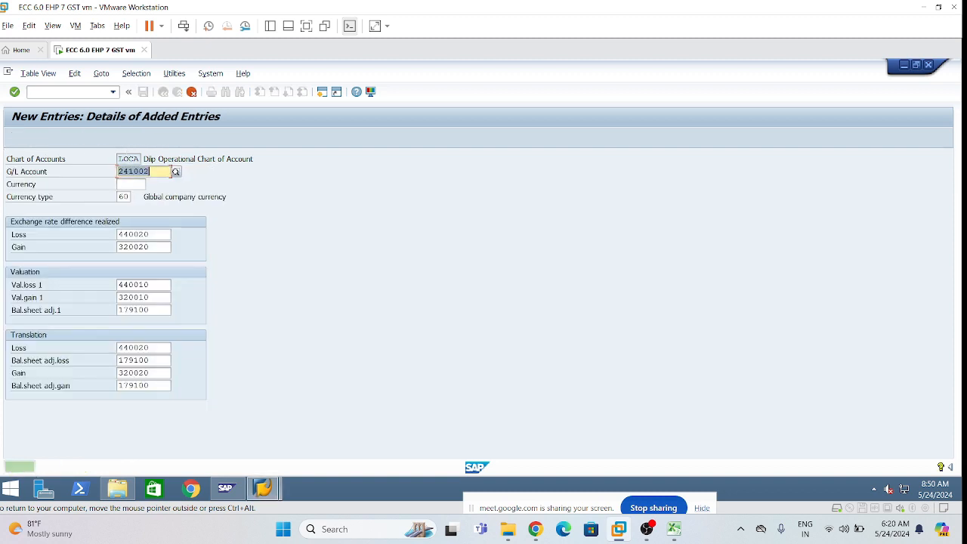
pyautogui.write('0')
pyautogui.press('BackSpace')
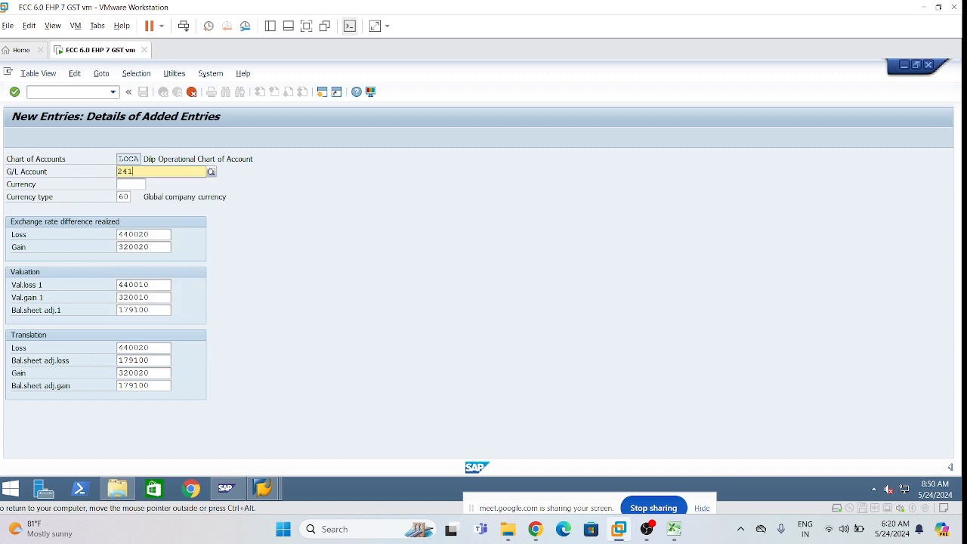
pyautogui.write('241003')
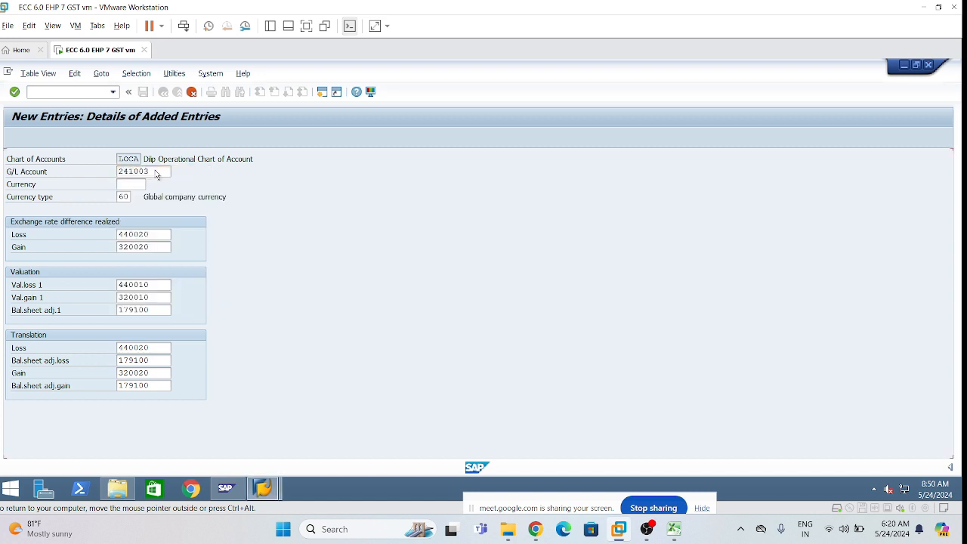
pyautogui.press('Return')
pyautogui.click(143, 91)
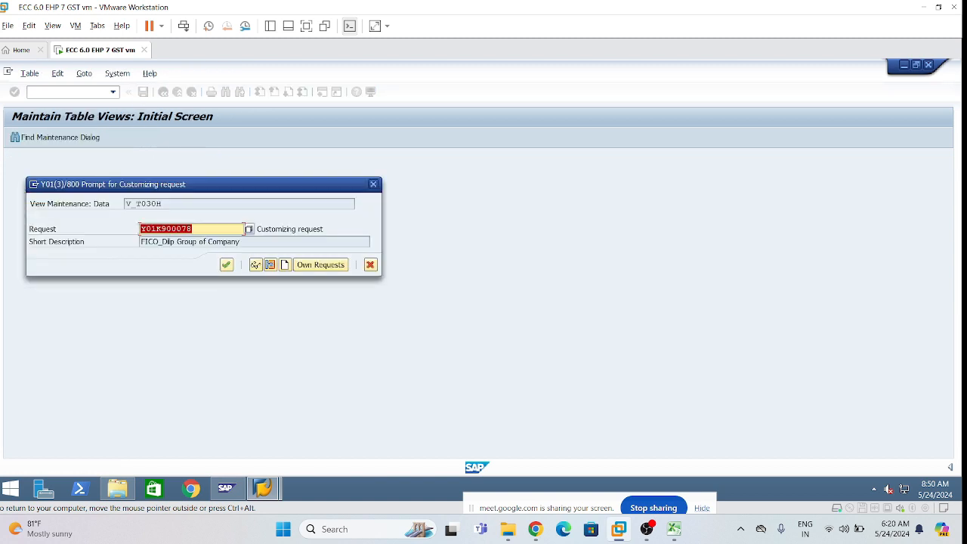
pyautogui.click(226, 265)
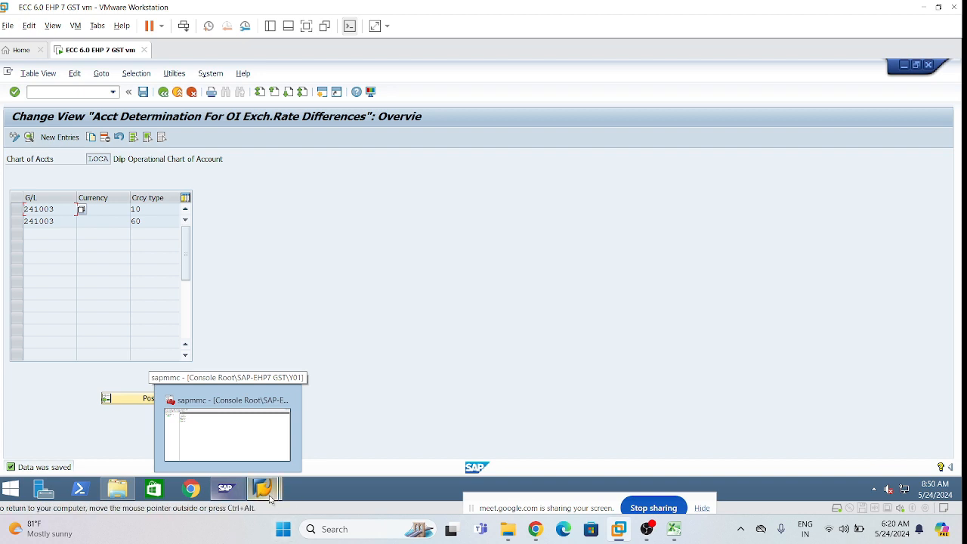
# - Switch to the Edit Bank Statement Item session, exit it and restart FEBA_BANK_STATEMENT postprocessing
pyautogui.moveTo(263, 489)
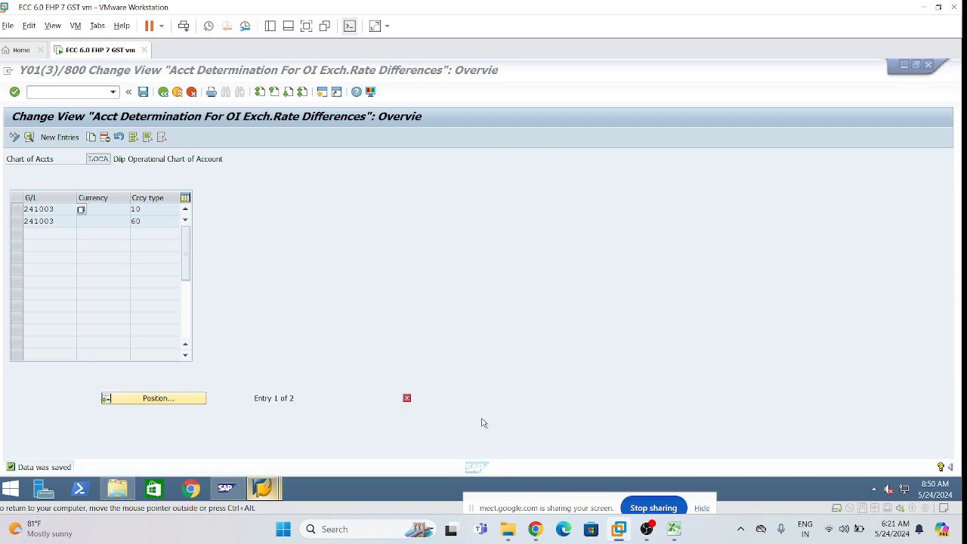
pyautogui.click(484, 423)
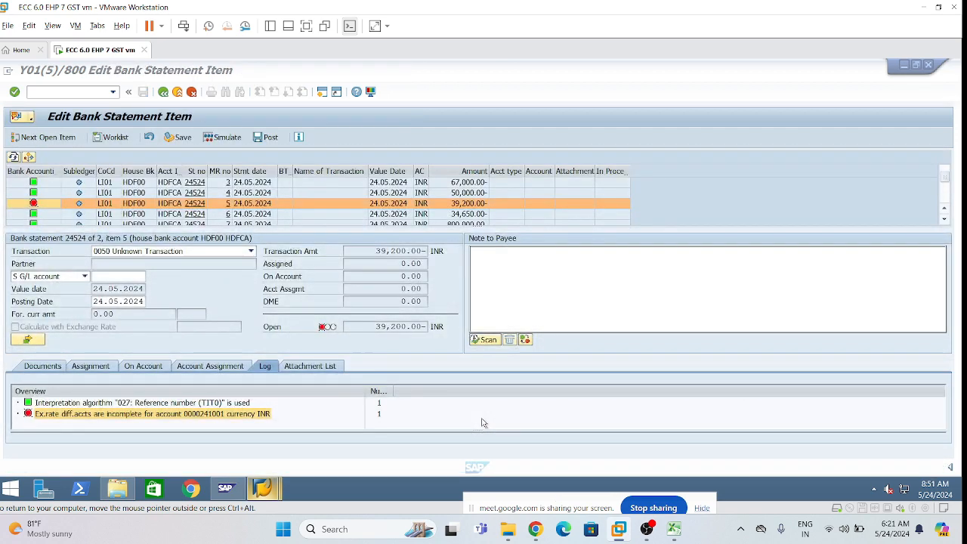
pyautogui.click(164, 94)
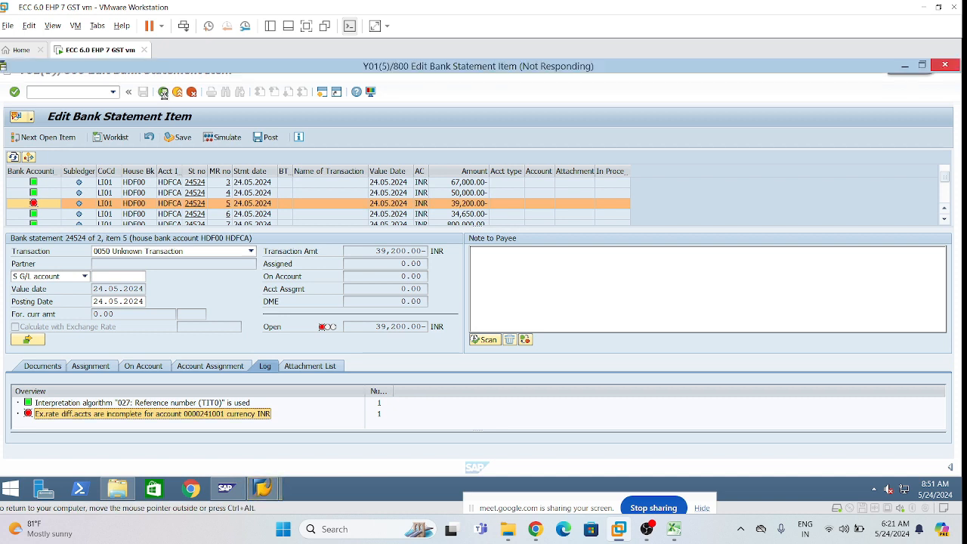
pyautogui.click(164, 94)
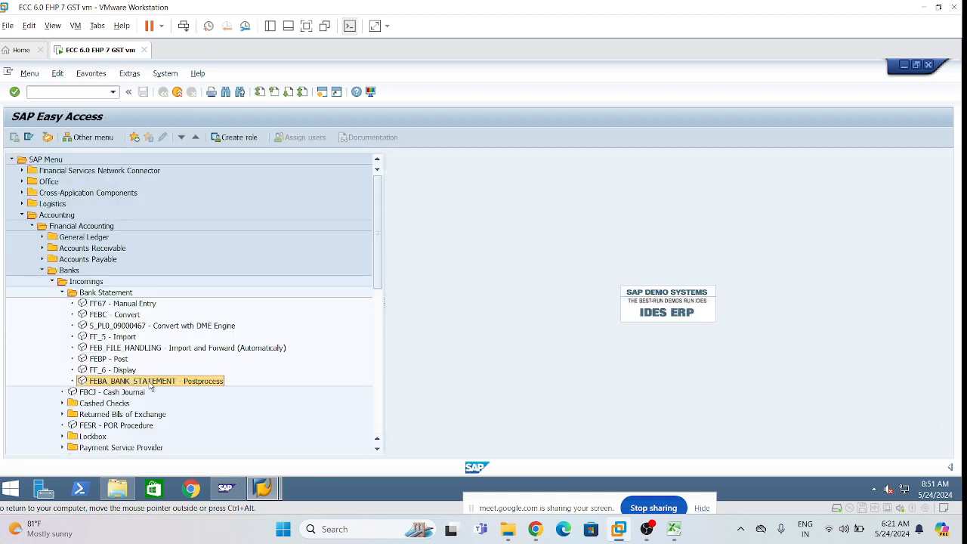
pyautogui.doubleClick(154, 383)
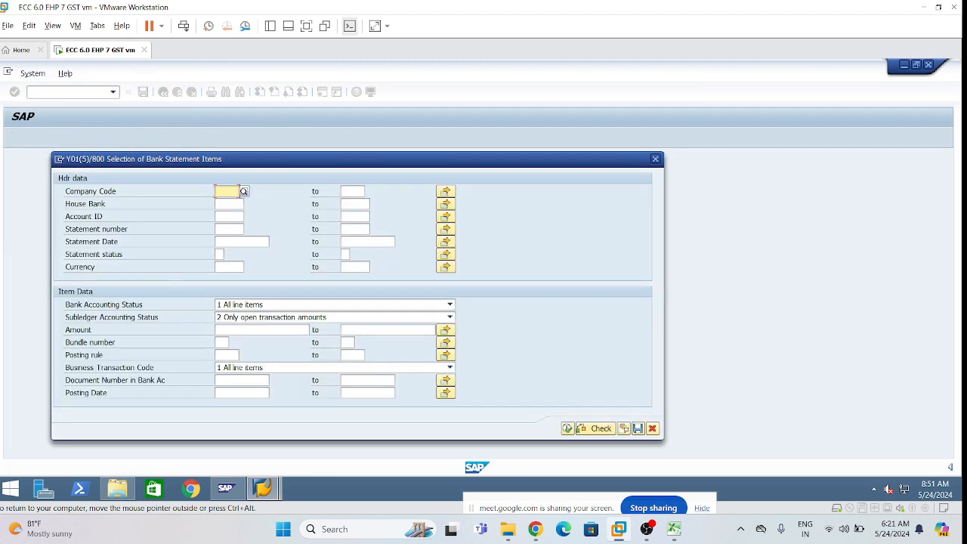
# - Load the statement items for company code LI01, house bank HDF00 and account ID HDFCA with subledger accounting status "All line items"
pyautogui.click(226, 204)
pyautogui.click(450, 317)
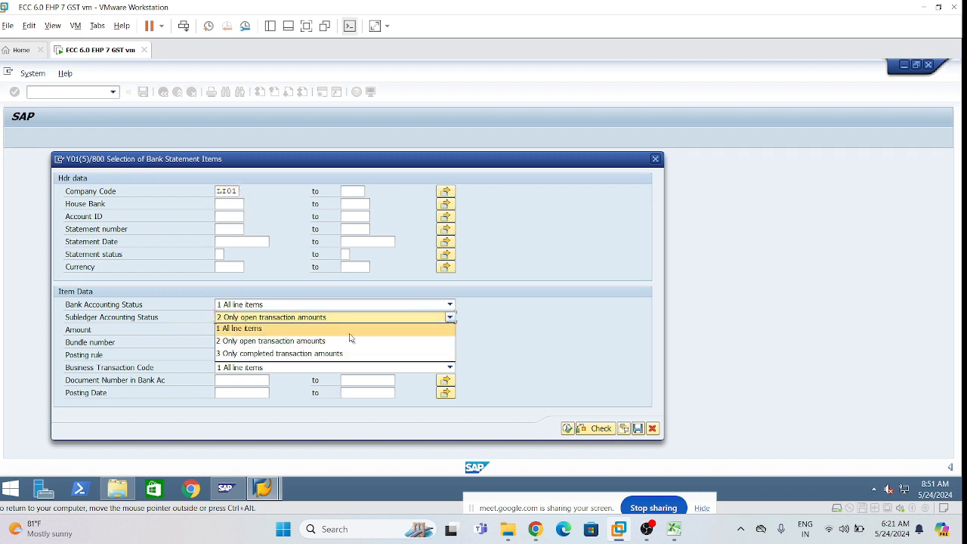
pyautogui.click(303, 329)
pyautogui.click(227, 204)
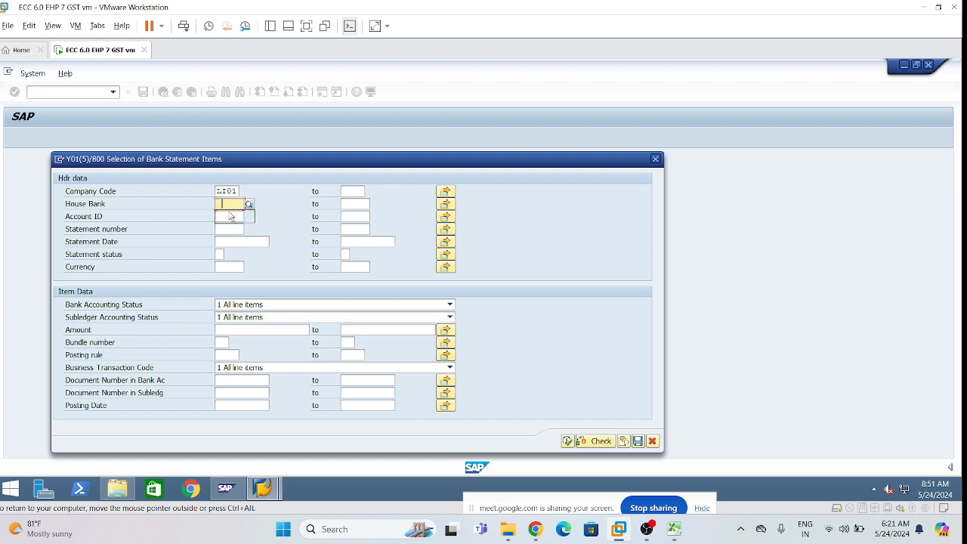
pyautogui.click(231, 216)
pyautogui.click(230, 216)
pyautogui.click(234, 227)
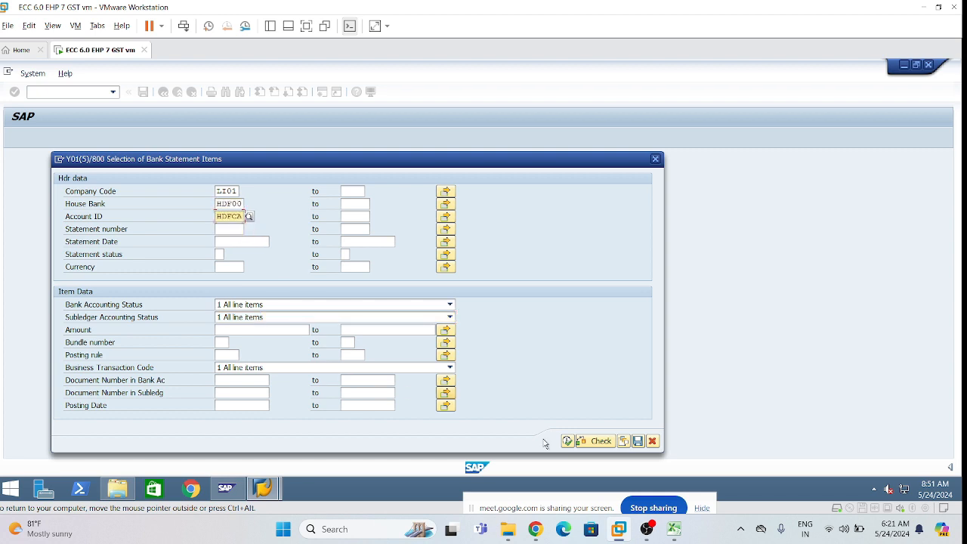
pyautogui.click(567, 441)
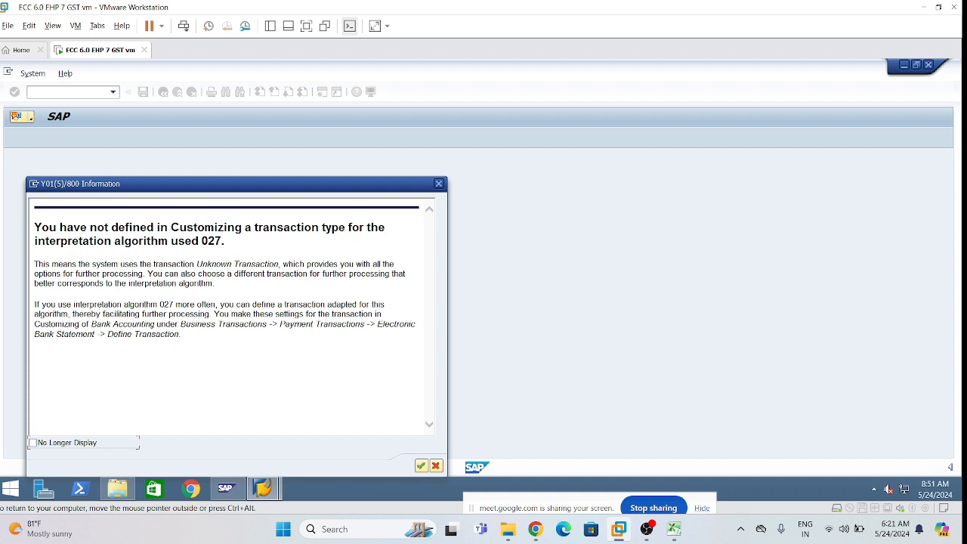
pyautogui.click(438, 183)
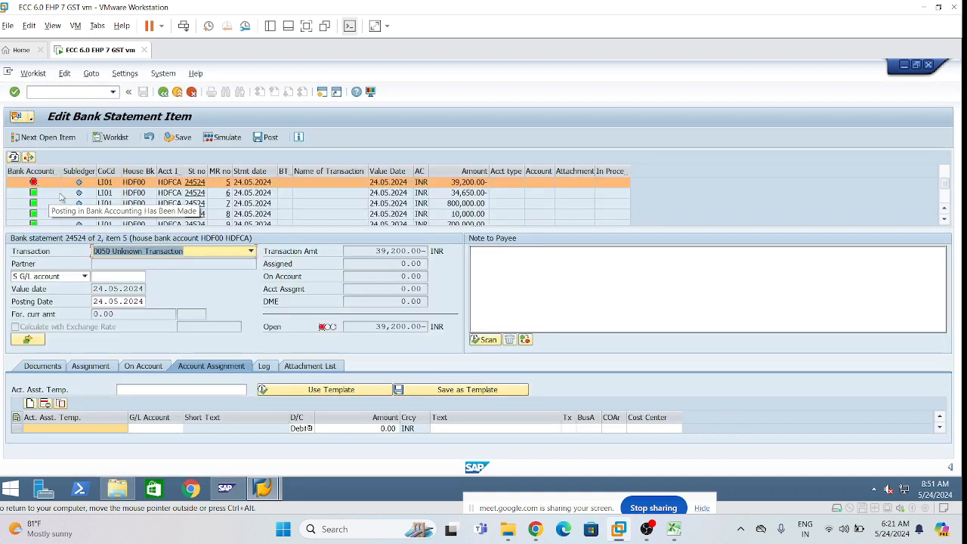
# - Try to post statement item 5, check its log, and leave the postprocessing screen
pyautogui.click(266, 139)
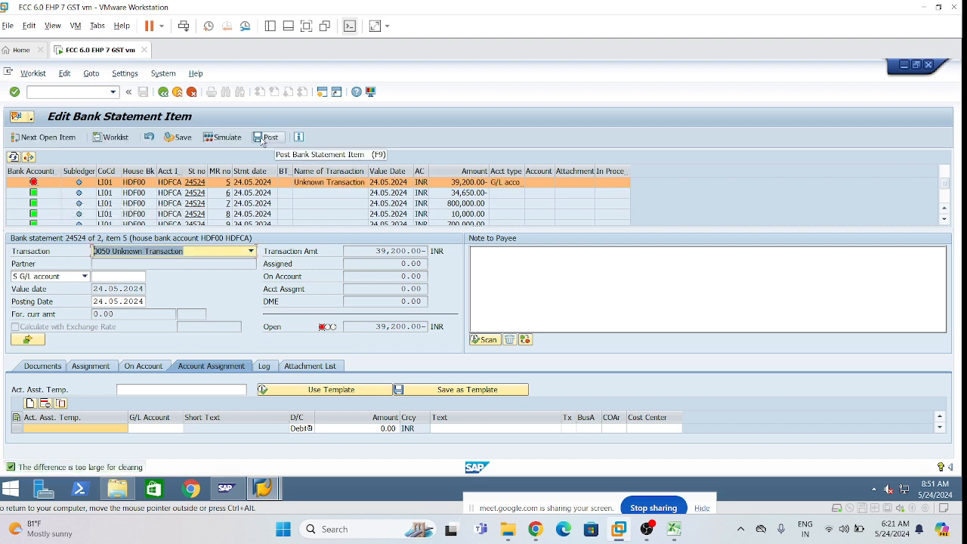
pyautogui.click(269, 370)
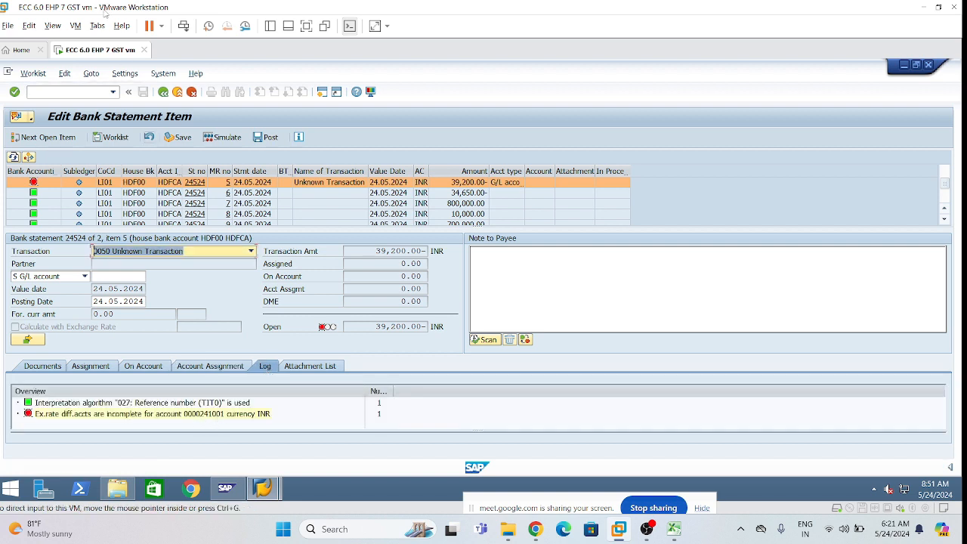
pyautogui.click(164, 93)
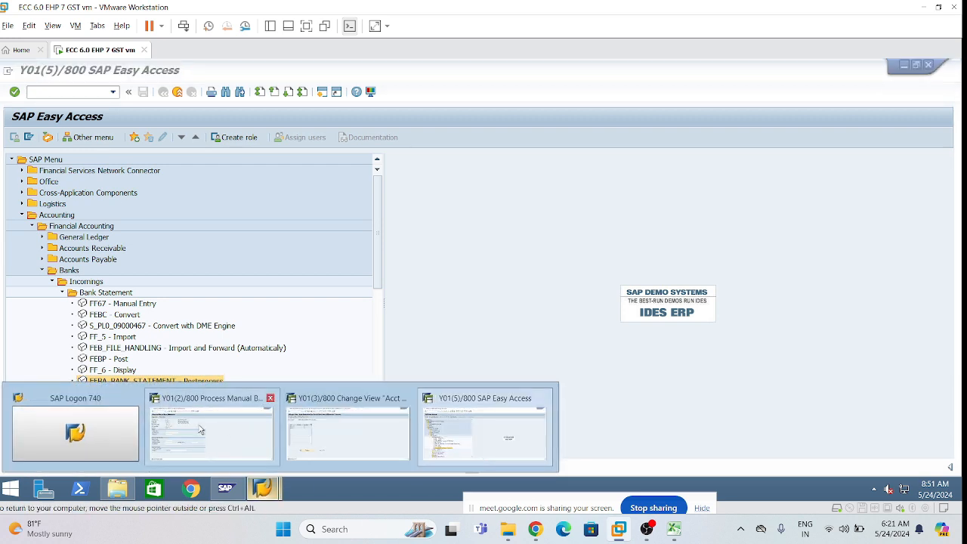
# - Switch to the Process Manual Bank Statement session, exit it and restart FF67 manual entry
pyautogui.click(219, 427)
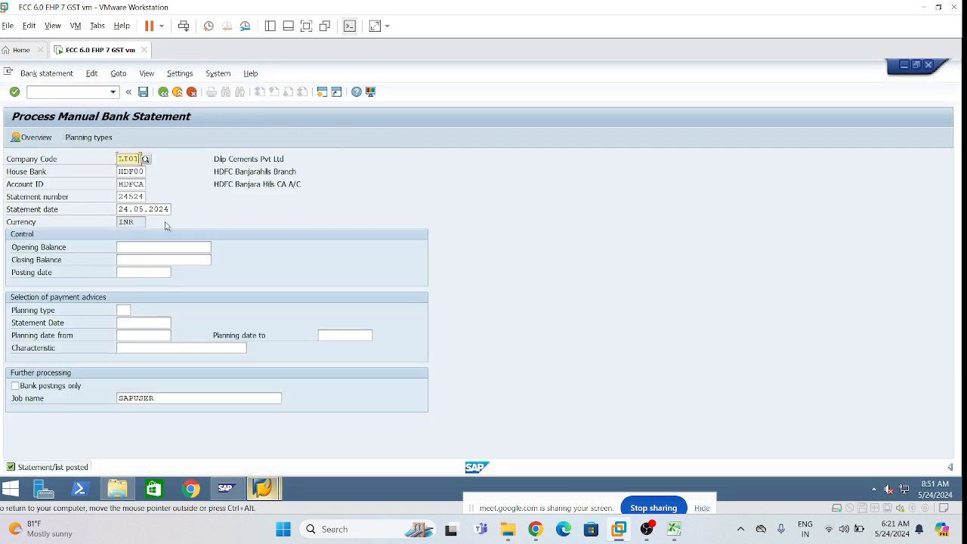
pyautogui.click(114, 94)
pyautogui.click(114, 93)
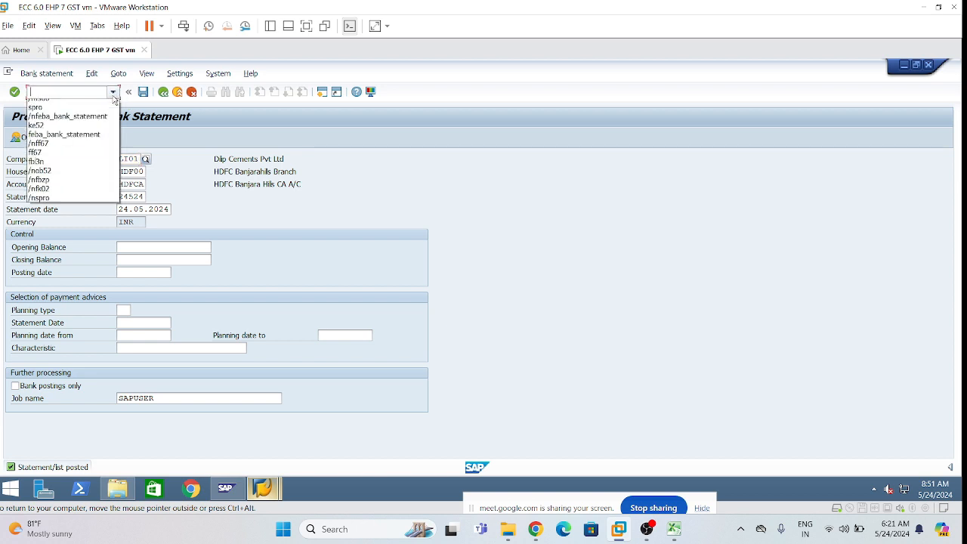
pyautogui.click(53, 91)
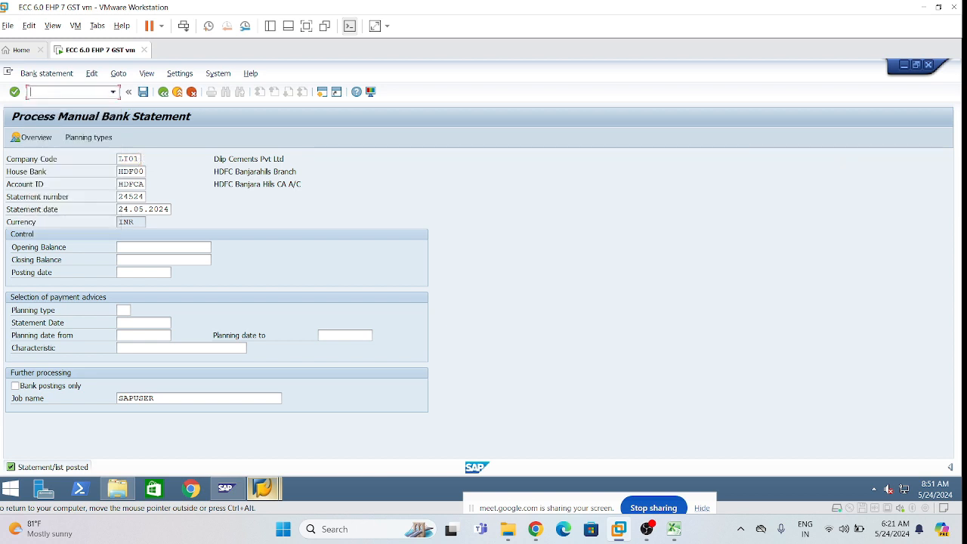
pyautogui.click(164, 93)
pyautogui.doubleClick(123, 303)
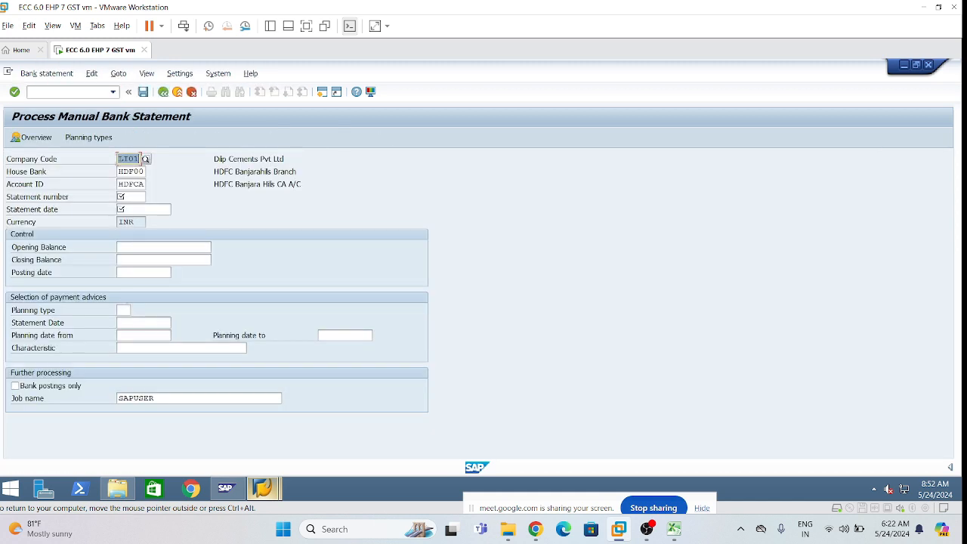
# - Enter statement number 24524, statement date 24.05.2024, opening balance 0 and closing balance 1,236,450.00 for the HDFCA account
pyautogui.click(131, 197)
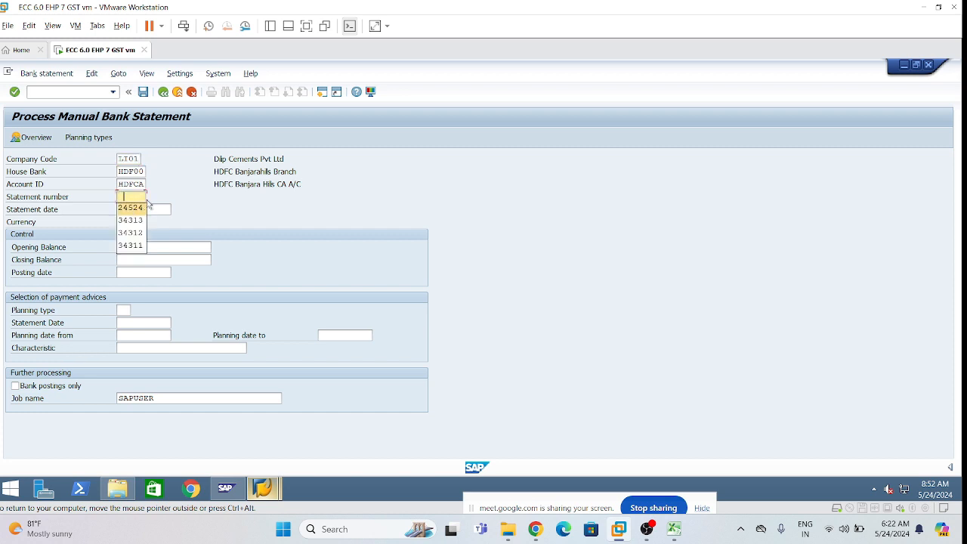
pyautogui.click(136, 208)
pyautogui.press('Tab')
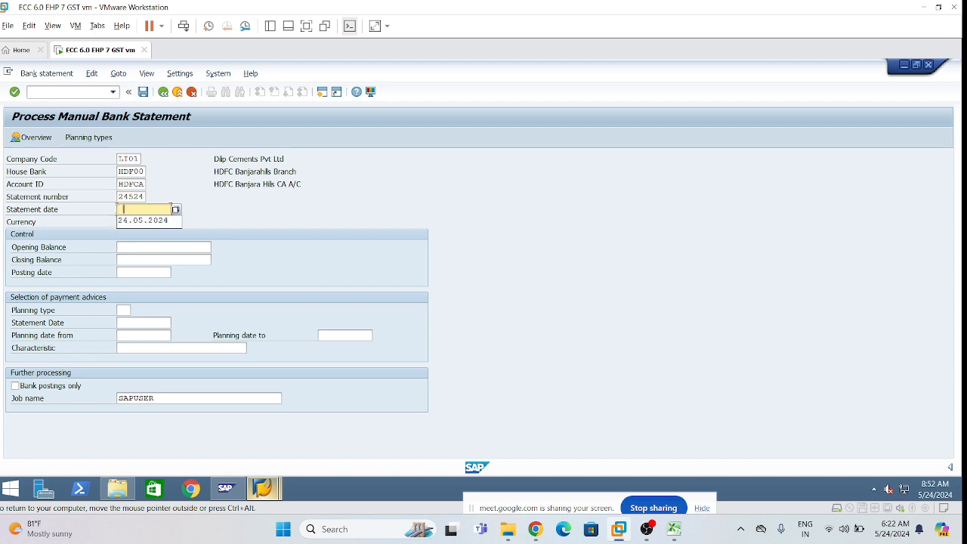
pyautogui.press('Down')
pyautogui.press('Return')
pyautogui.press('Tab')
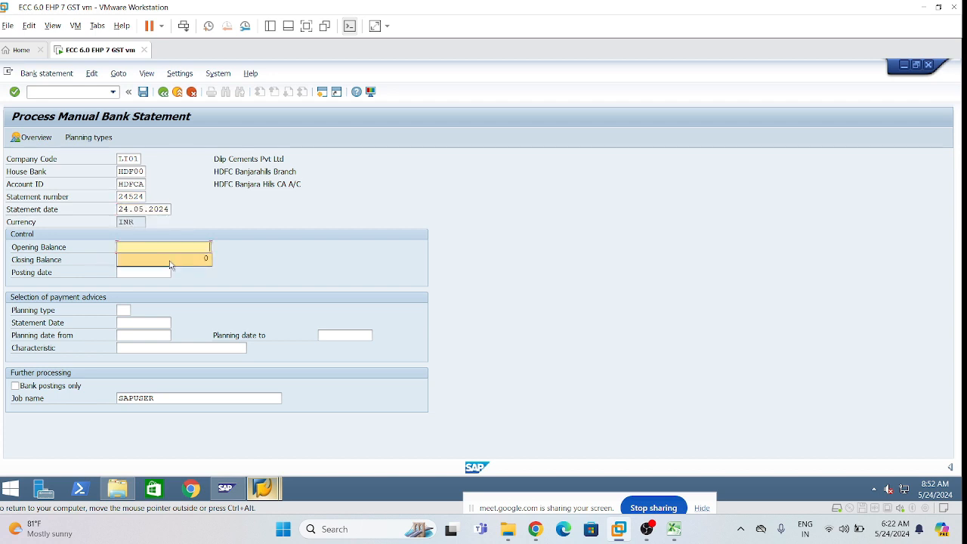
pyautogui.click(169, 262)
pyautogui.press('Tab')
pyautogui.click(190, 274)
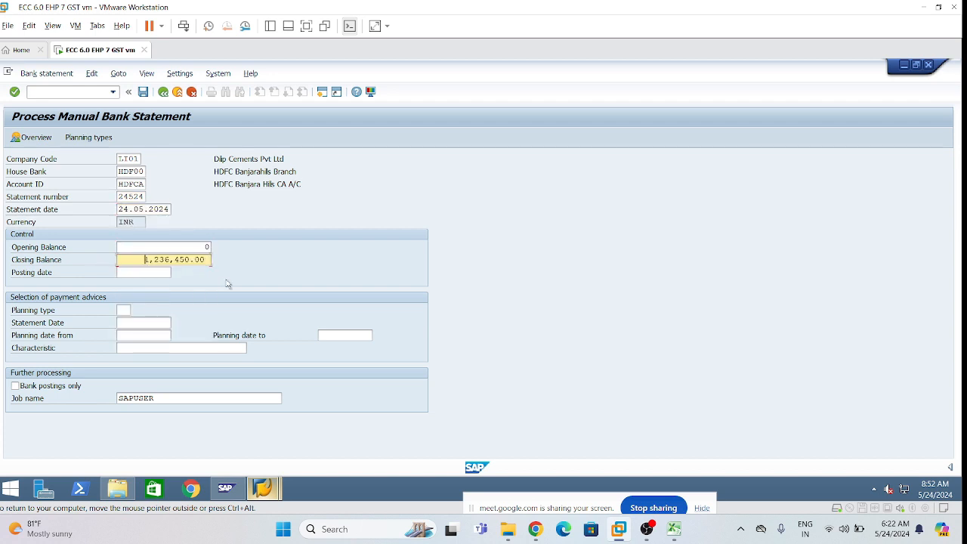
# - Open the manual bank statement overview and transfer the LI01 HDFC Banjarahills Branch account to the entry screen
pyautogui.click(34, 136)
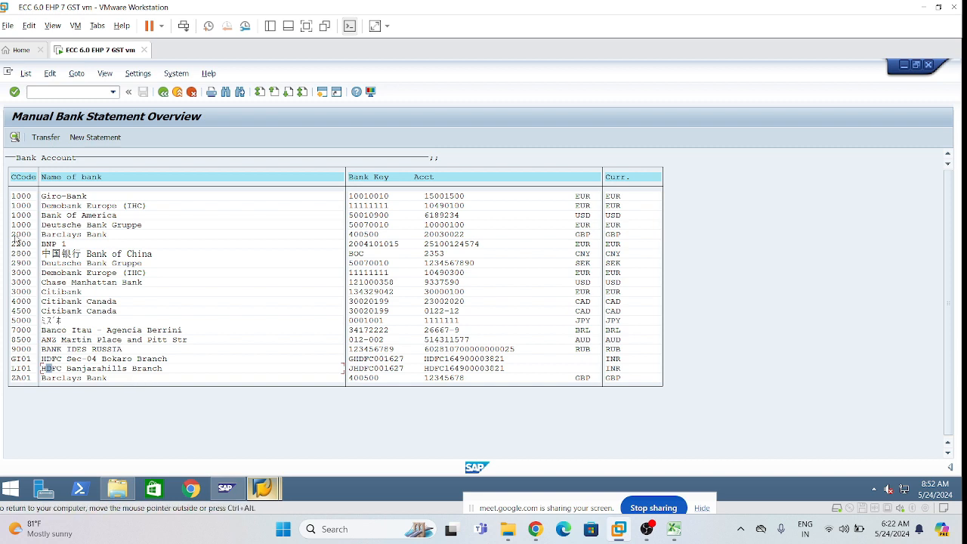
pyautogui.click(45, 137)
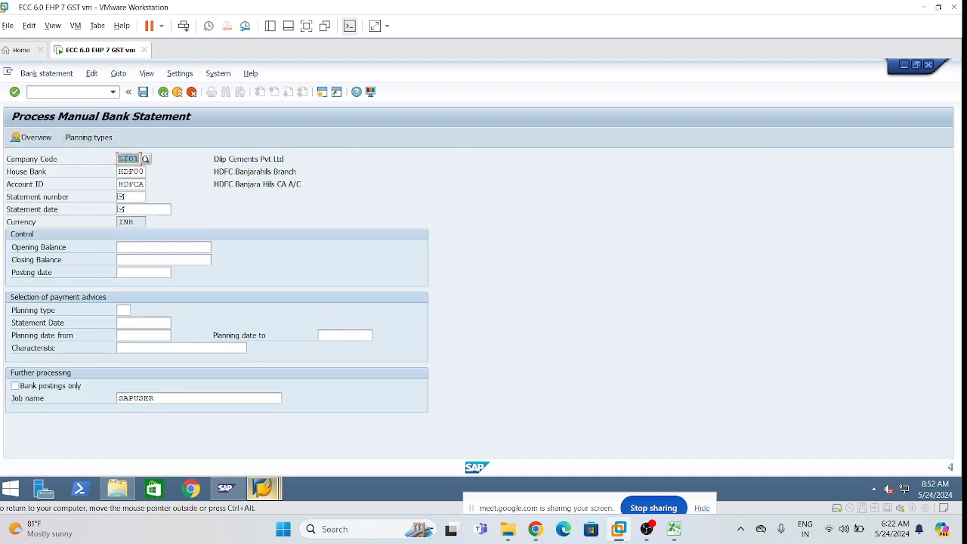
# - Enter statement number 24524, statement date 24.05.2024, opening balance 0 and closing balance 1,236,450.00 for the HDFCA account
pyautogui.click(142, 196)
pyautogui.write('24524')
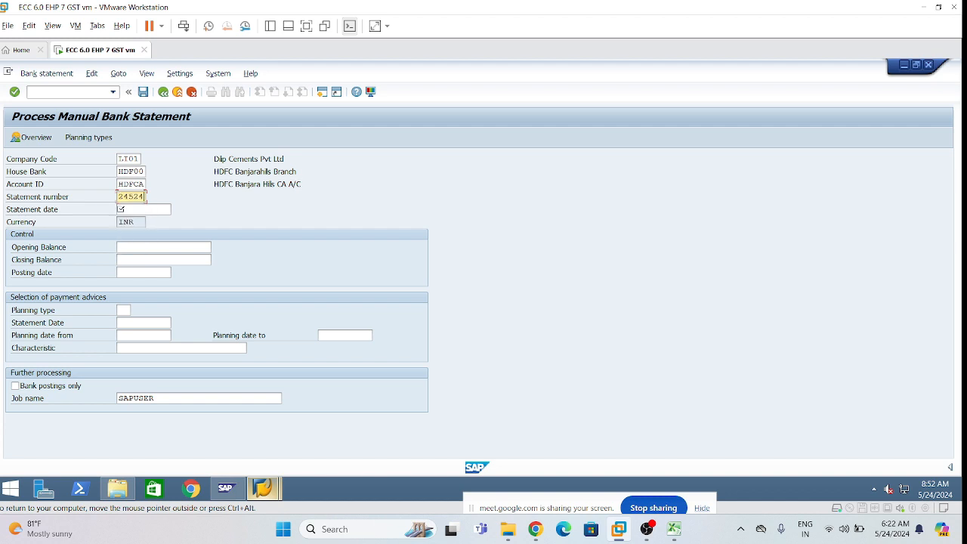
pyautogui.click(138, 209)
pyautogui.click(137, 222)
pyautogui.click(152, 247)
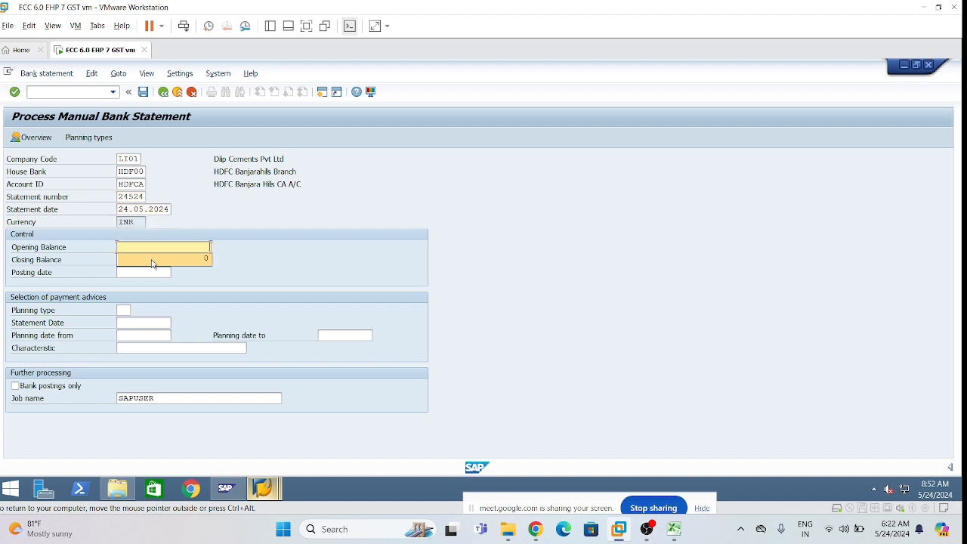
pyautogui.click(152, 264)
pyautogui.click(159, 259)
pyautogui.click(174, 272)
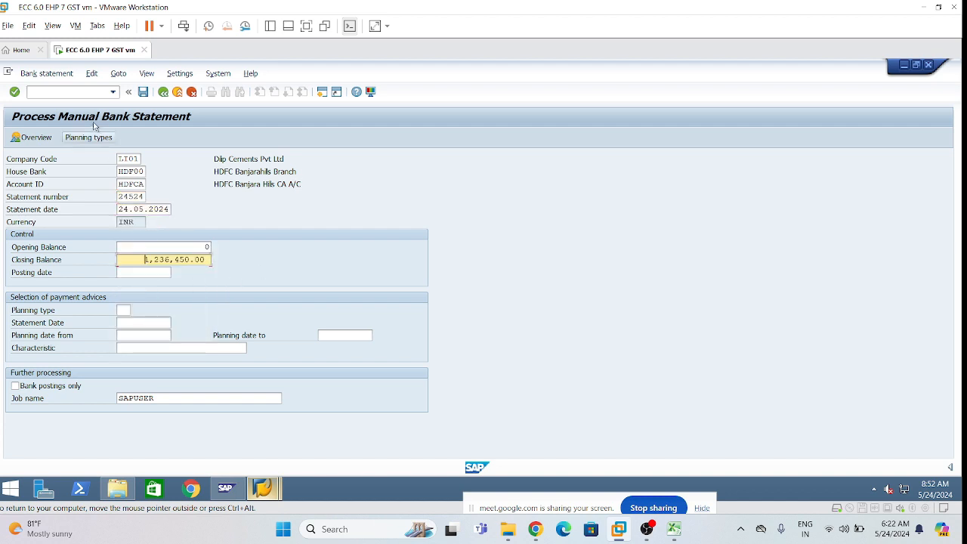
# - Try to save and post manual bank statement 24524 from its header screen
pyautogui.click(143, 92)
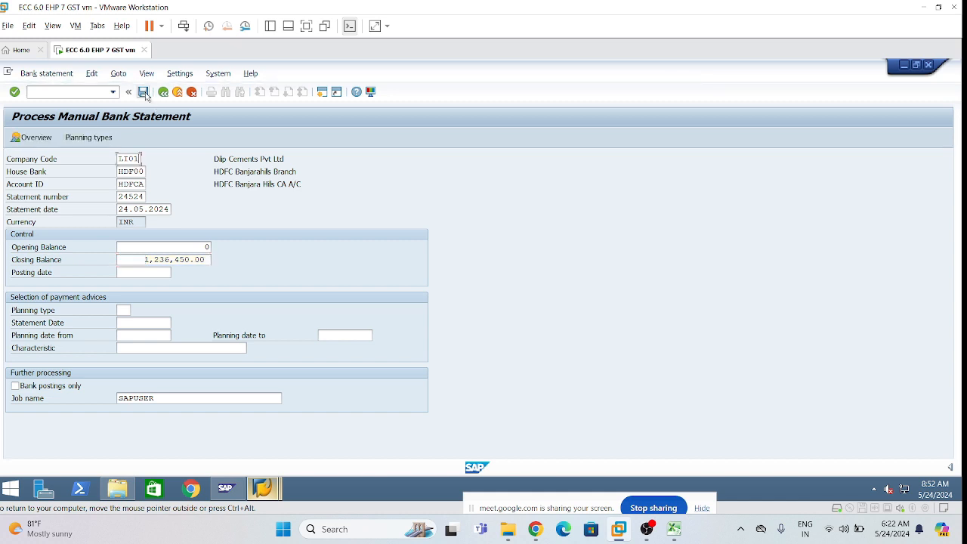
pyautogui.click(144, 92)
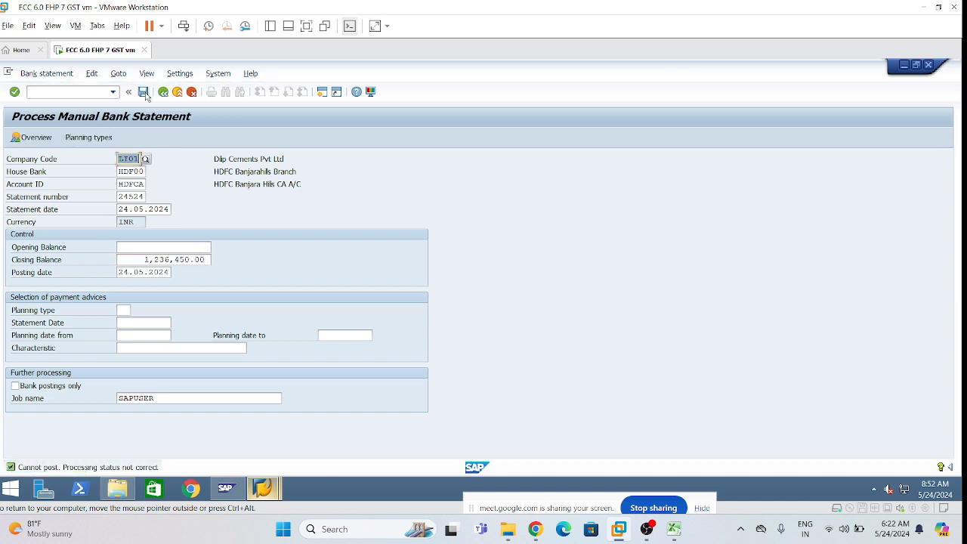
pyautogui.click(144, 92)
# - Open FEBA_BANK_STATEMENT postprocessing in the SAP Easy Access session and select company code LI01, house bank HDF00 and account ID HDFCA
pyautogui.moveTo(263, 489)
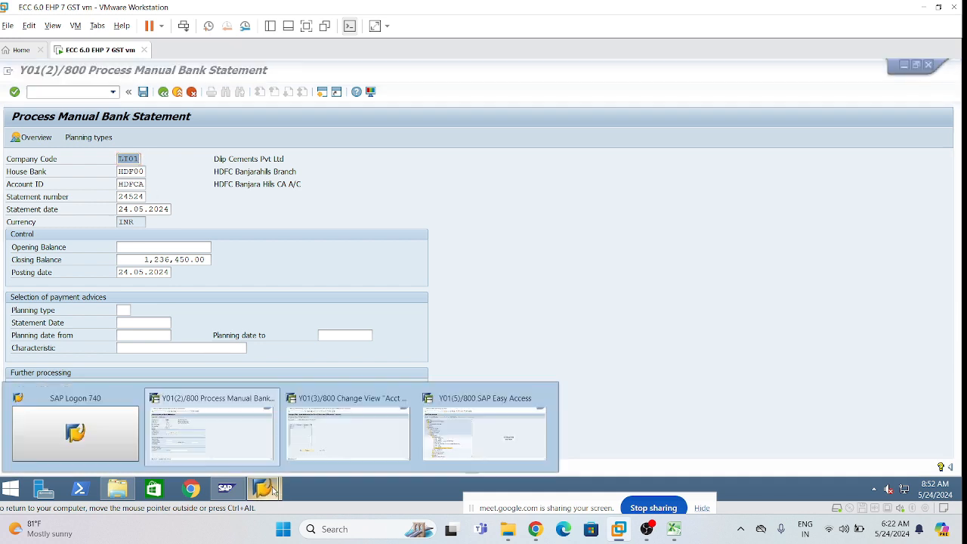
pyautogui.click(452, 445)
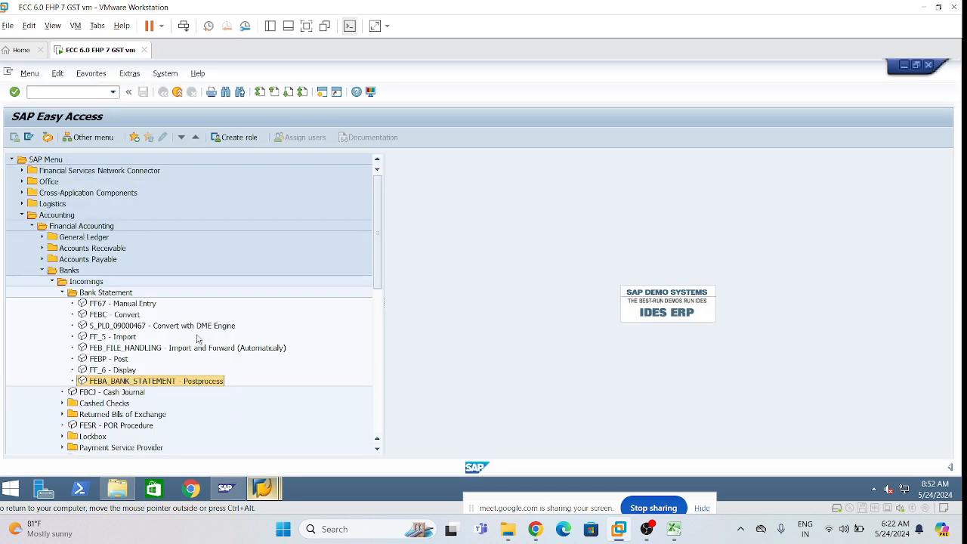
pyautogui.doubleClick(155, 381)
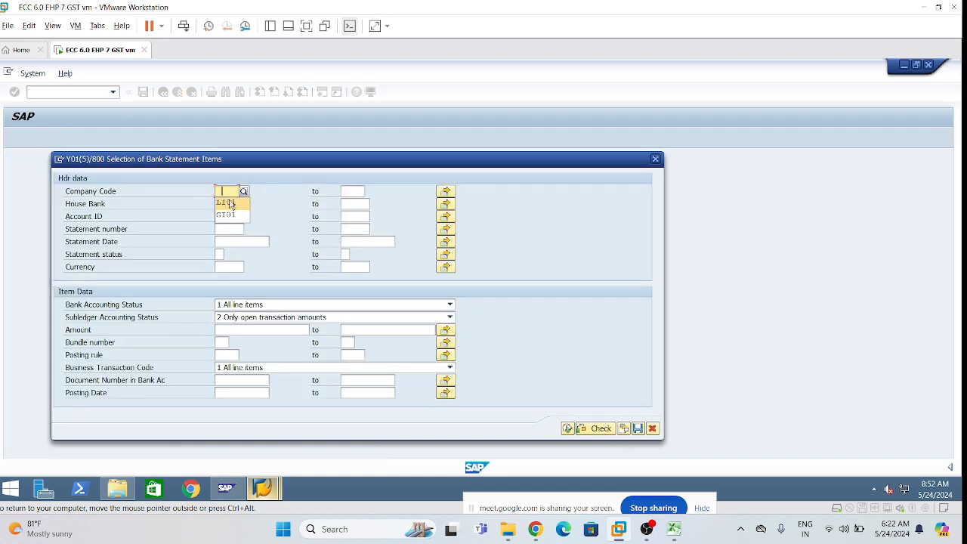
pyautogui.click(231, 204)
pyautogui.press('space')
pyautogui.click(236, 217)
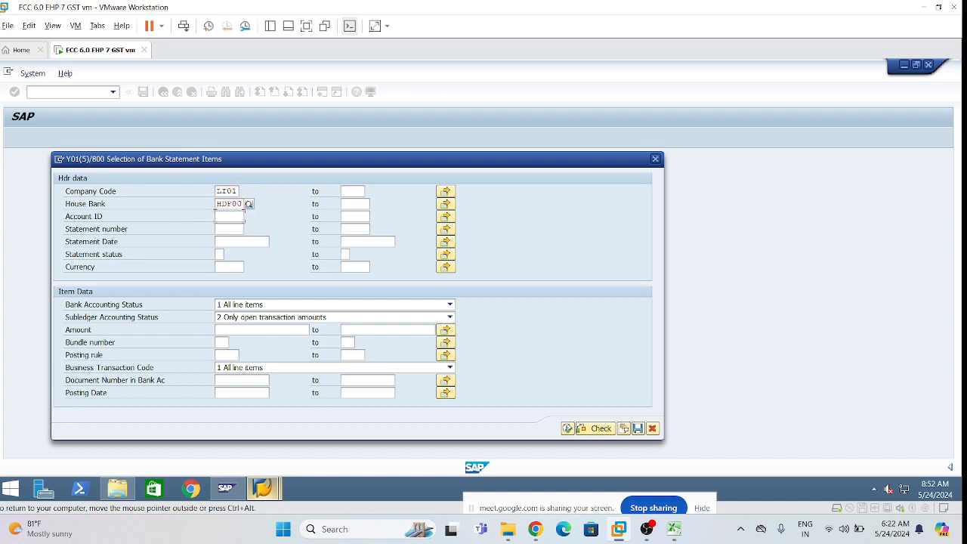
pyautogui.press('space')
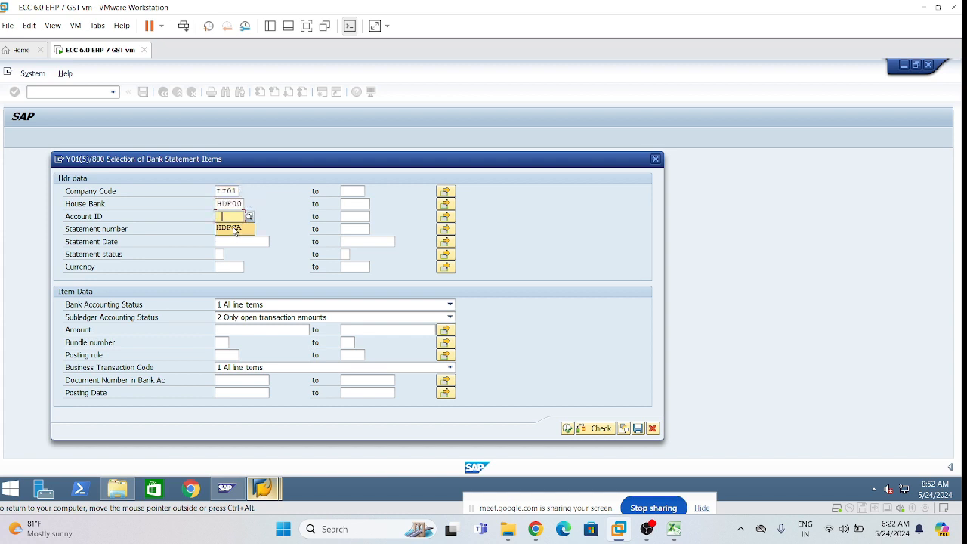
pyautogui.click(234, 229)
# - Set the subledger accounting status to all line items, display the selected bank statement items and review the list
pyautogui.click(450, 317)
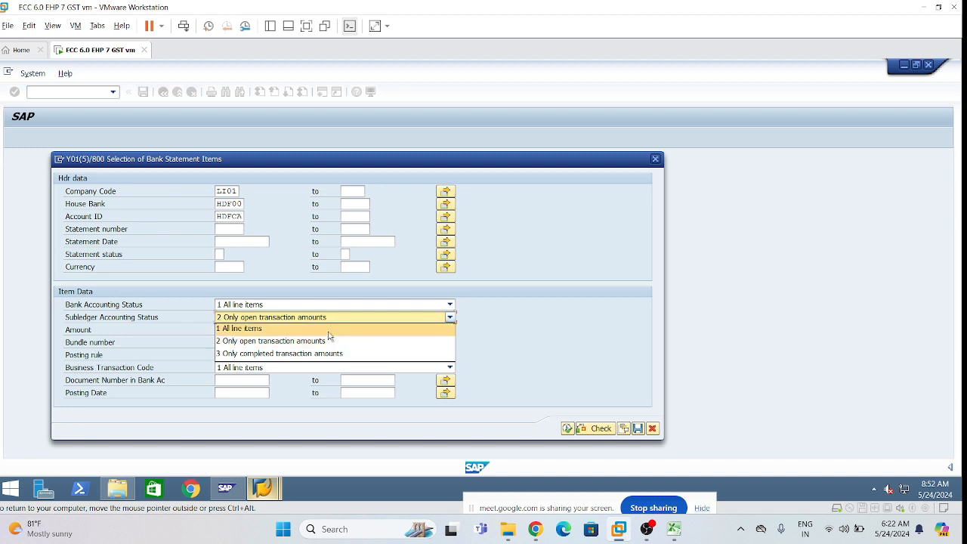
pyautogui.click(313, 330)
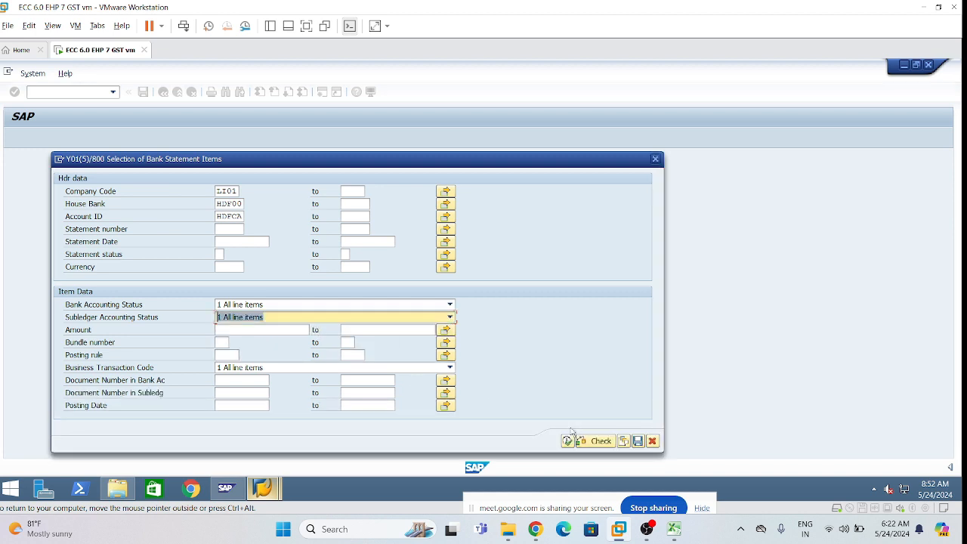
pyautogui.click(566, 441)
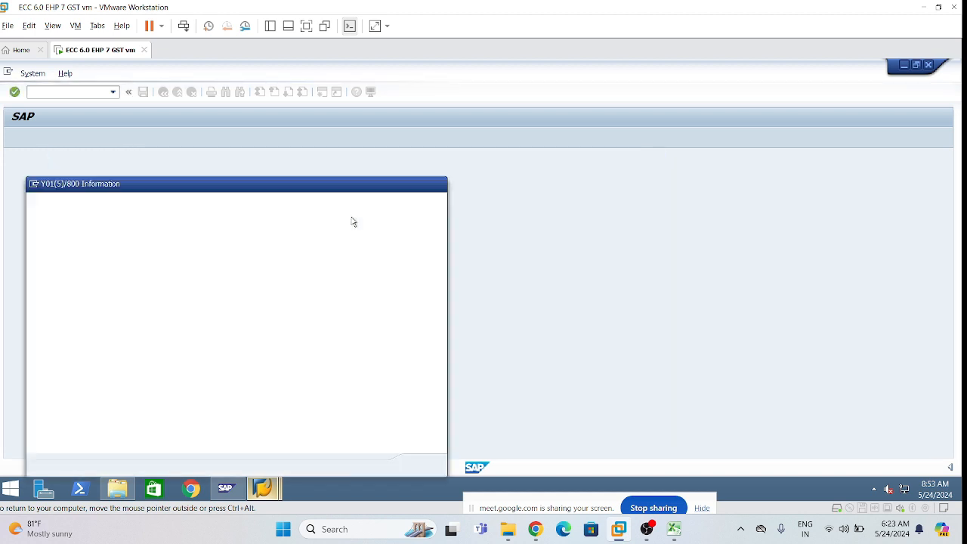
pyautogui.click(435, 465)
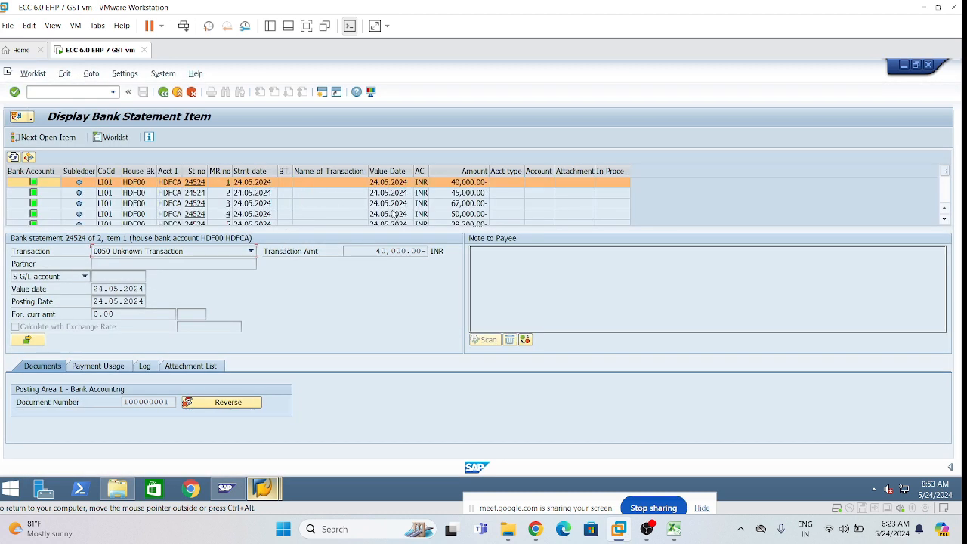
pyautogui.click(944, 220)
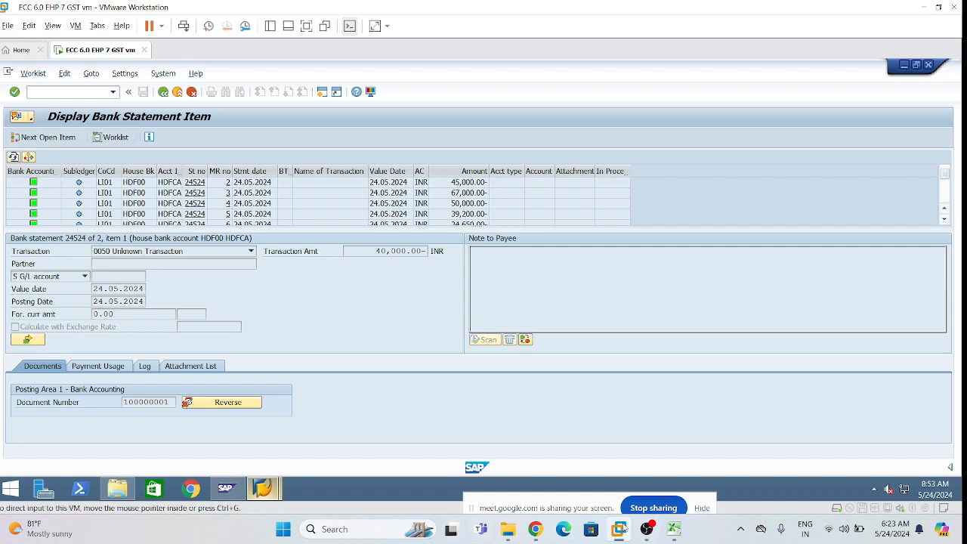
pyautogui.moveTo(626, 529)
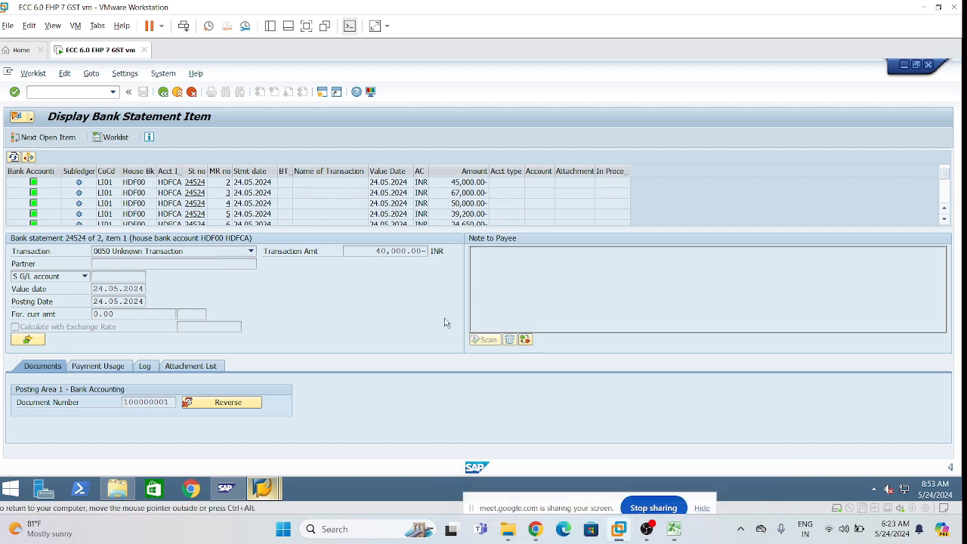
# - Return to the Process Manual Bank Statement session and transfer the LI01 HDFC Banjarahills Branch account from the statement overview
pyautogui.moveTo(265, 490)
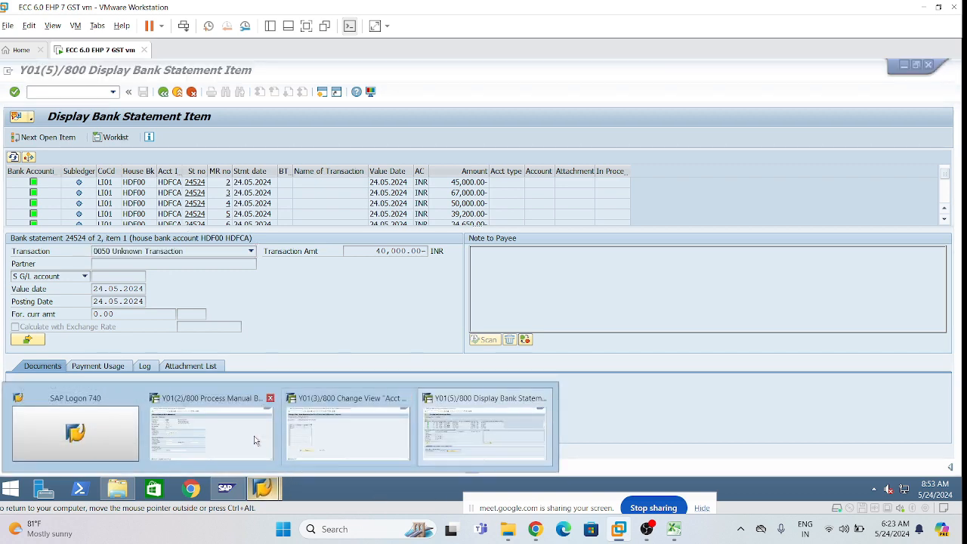
pyautogui.click(204, 430)
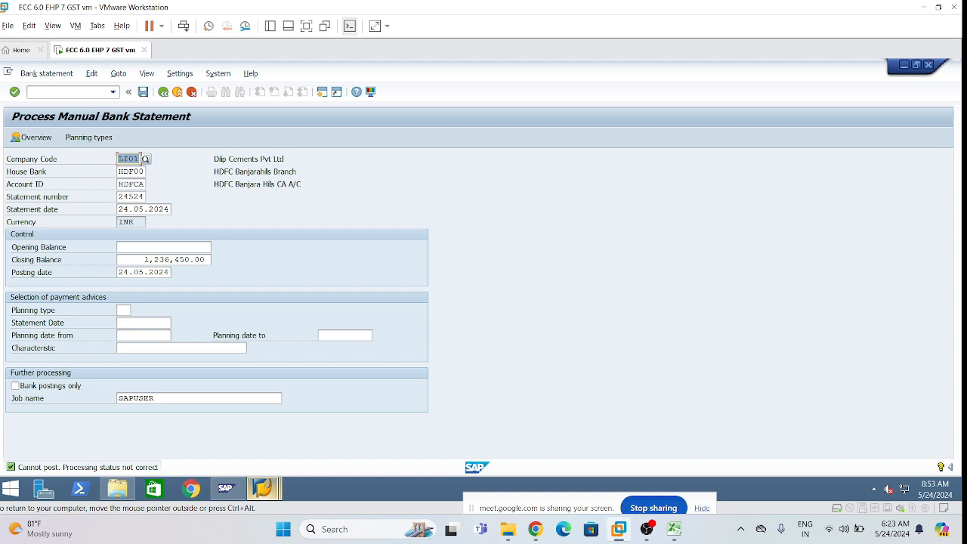
pyautogui.click(127, 184)
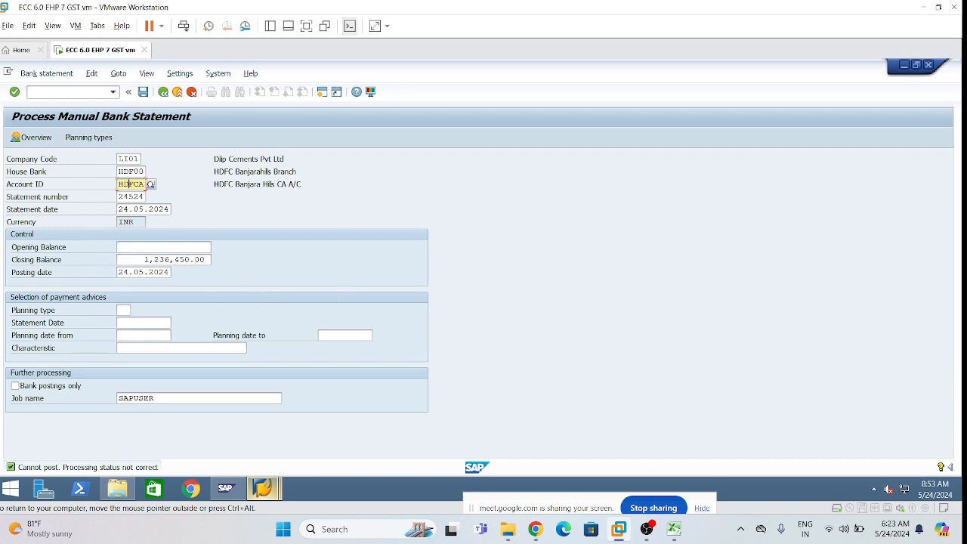
pyautogui.click(41, 139)
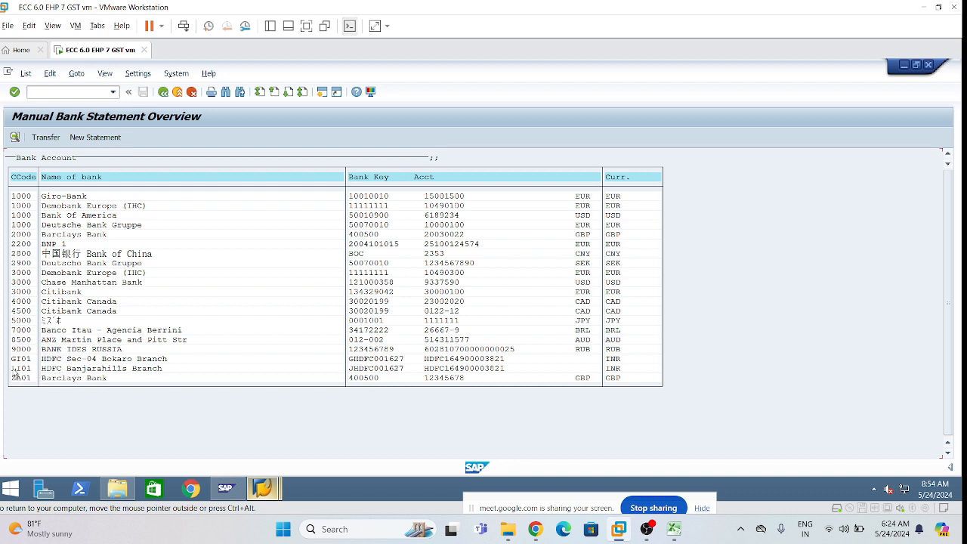
pyautogui.click(31, 370)
pyautogui.click(45, 138)
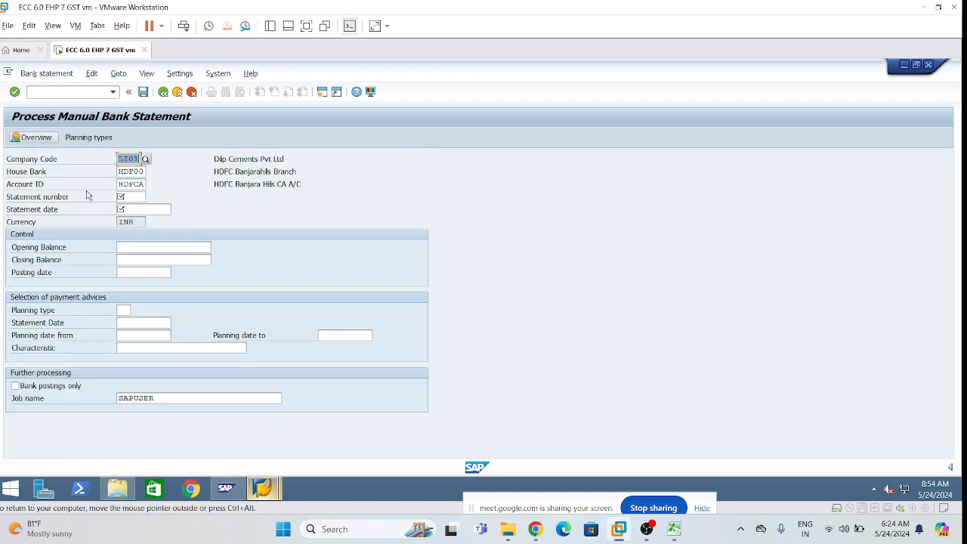
# - Fill in the transferred account's header again with statement number 24524, date 24.05.2024, opening balance 0 and closing balance 1,236,450.00
pyautogui.click(139, 197)
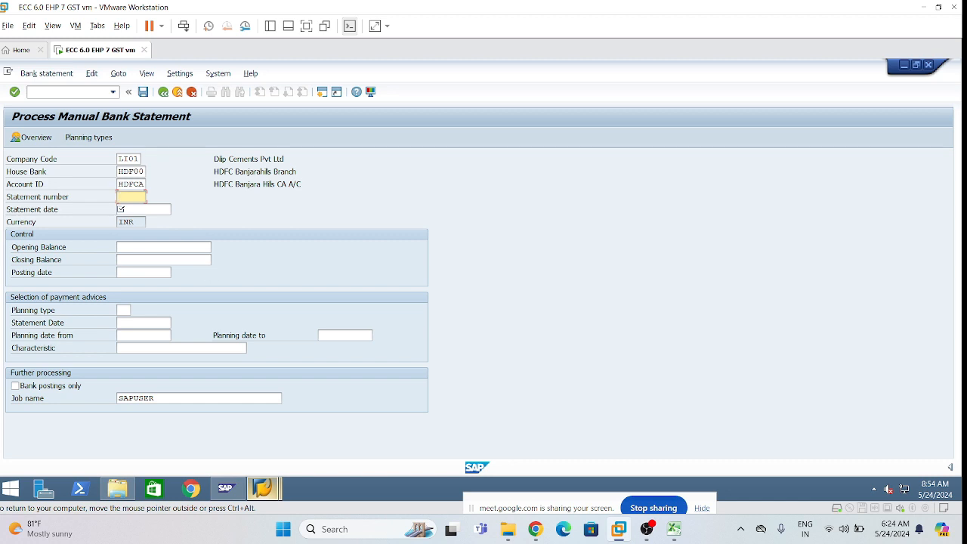
pyautogui.press('space')
pyautogui.click(136, 209)
pyautogui.click(124, 209)
pyautogui.press('space')
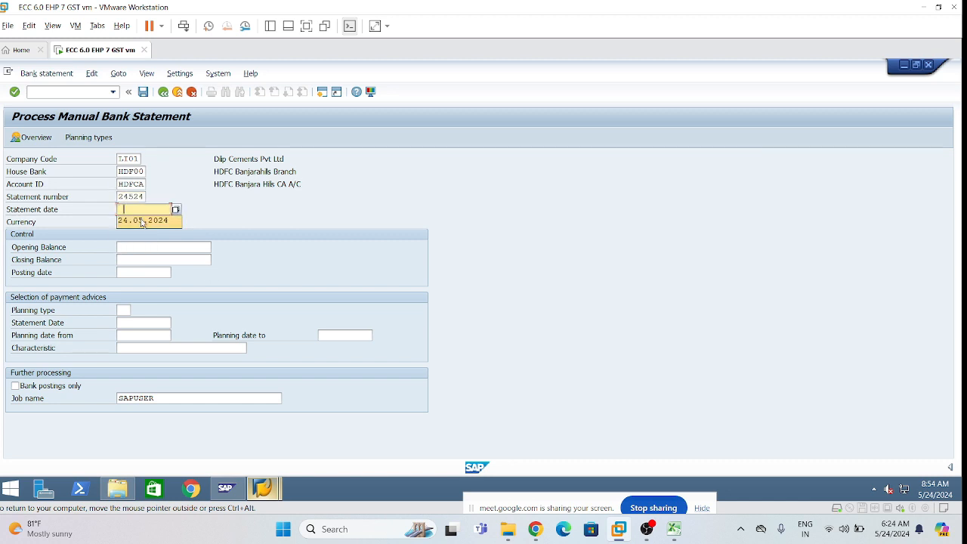
pyautogui.click(143, 221)
pyautogui.click(170, 246)
pyautogui.press('space')
pyautogui.click(171, 261)
pyautogui.click(173, 262)
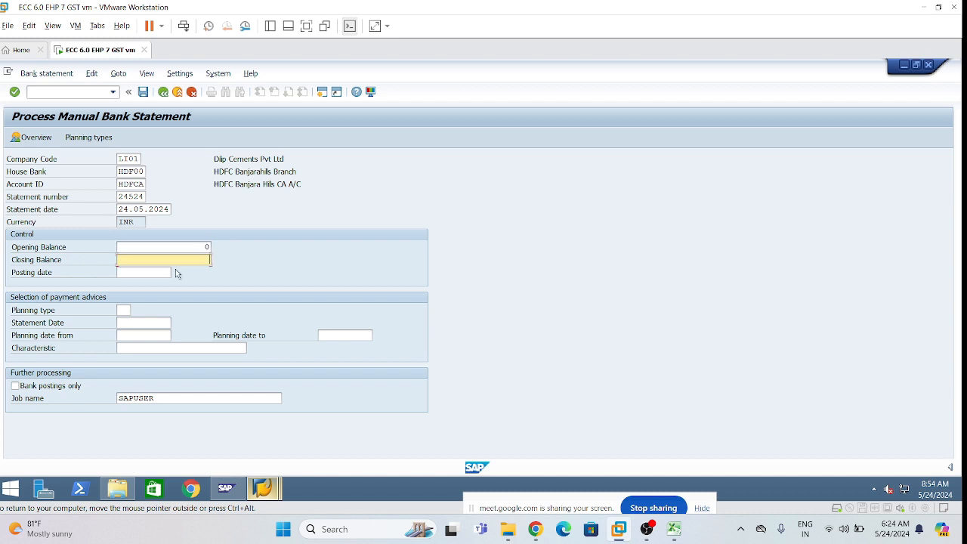
pyautogui.press('space')
pyautogui.click(180, 273)
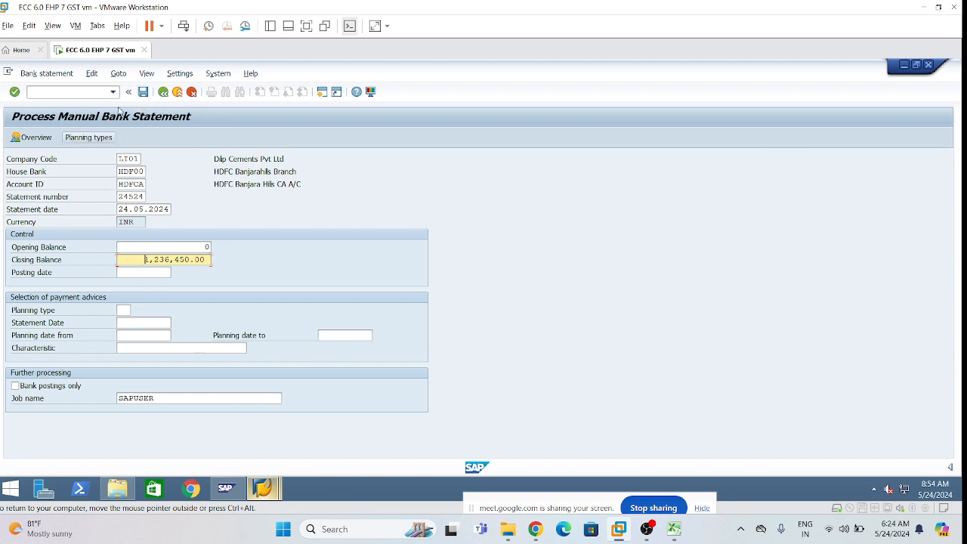
# - Try again to save statement 24524, acknowledge the information dialog and return to the statement number
pyautogui.click(143, 93)
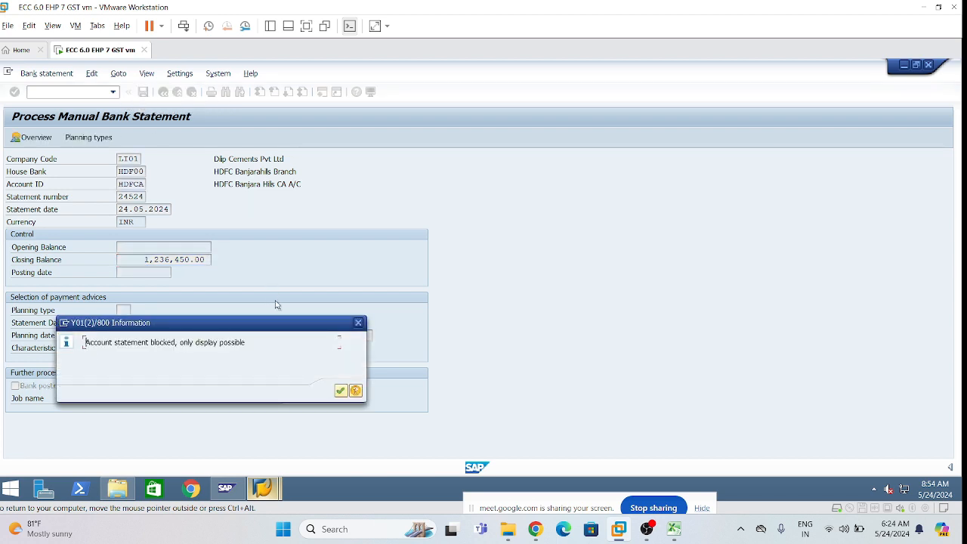
pyautogui.click(341, 391)
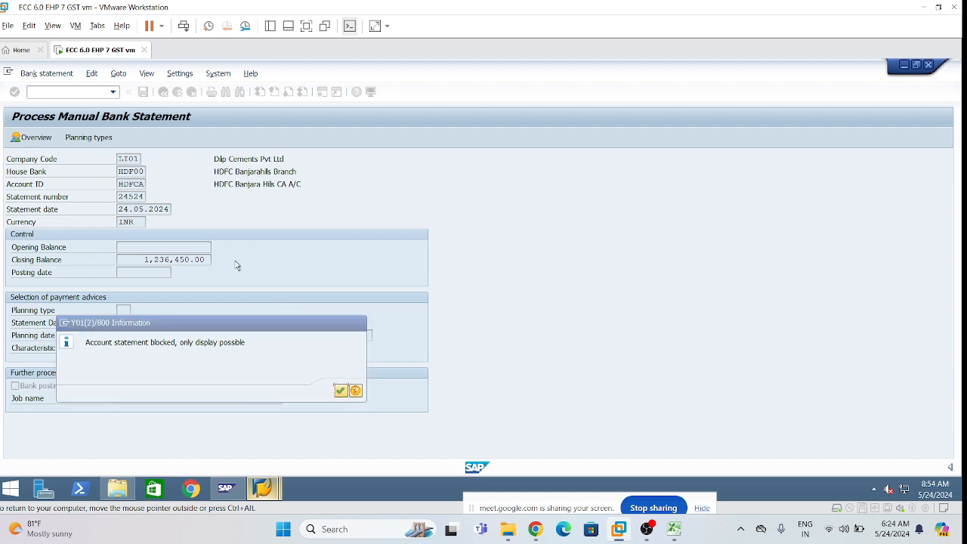
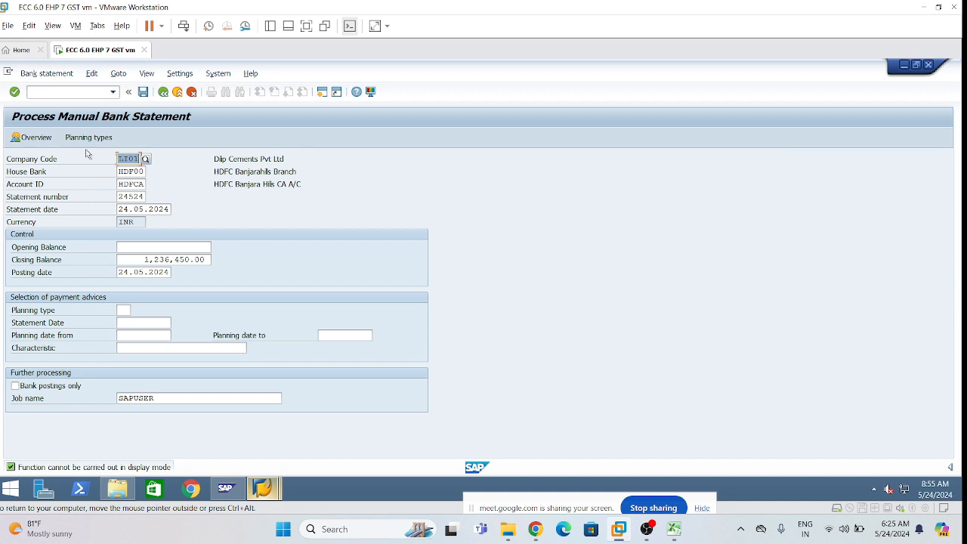
pyautogui.click(130, 197)
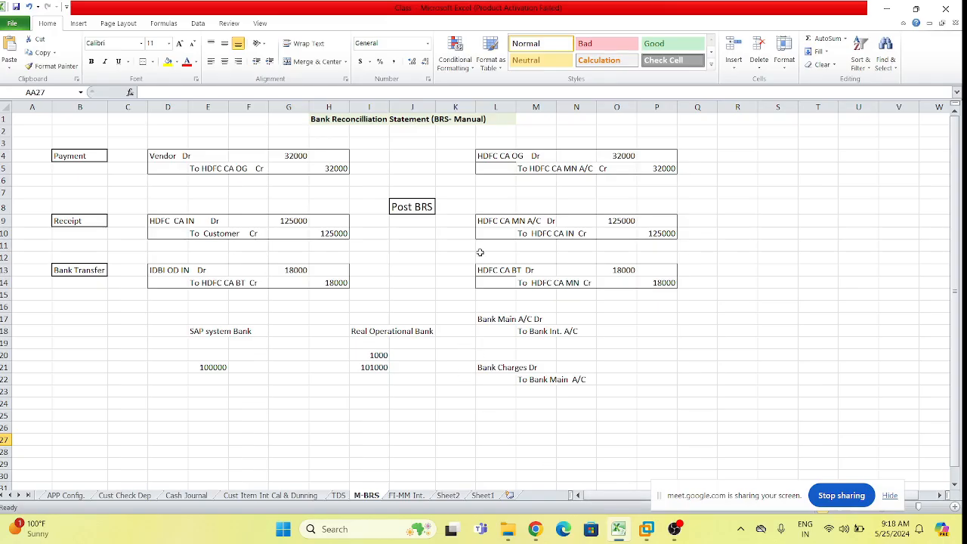
# - Review the payment, receipt and bank transfer entries and their Post BRS counterparts on the M-BRS worksheet by highlighting each block
pyautogui.moveTo(144, 144); pyautogui.dragTo(363, 300)
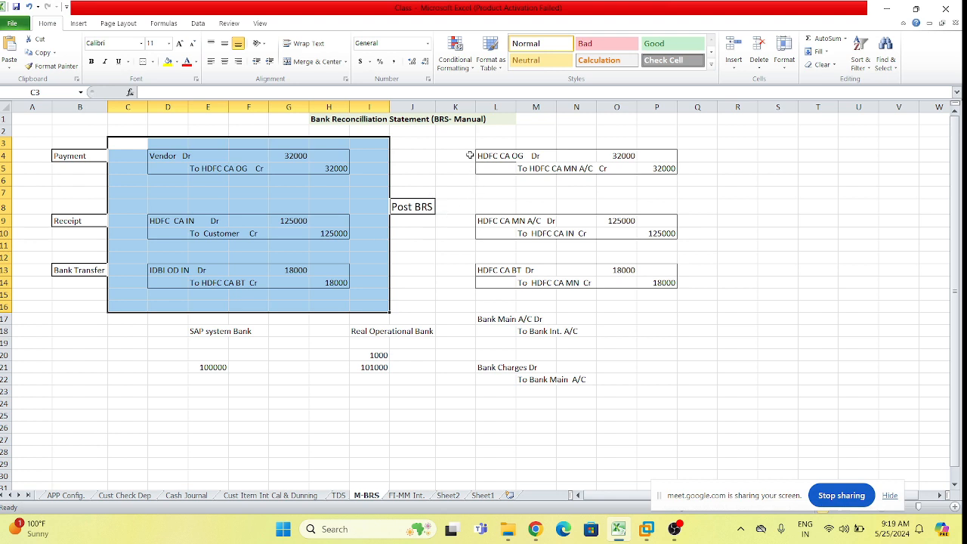
pyautogui.moveTo(451, 151); pyautogui.dragTo(737, 384)
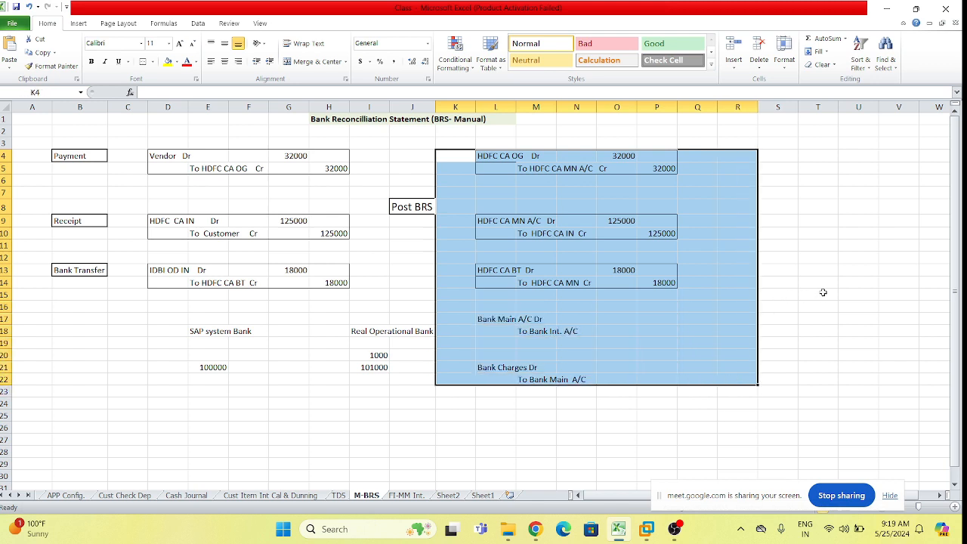
pyautogui.click(819, 293)
# - Switch to SAP in the virtual machine and start transaction FAGL03 for G/L account line items
pyautogui.click(648, 529)
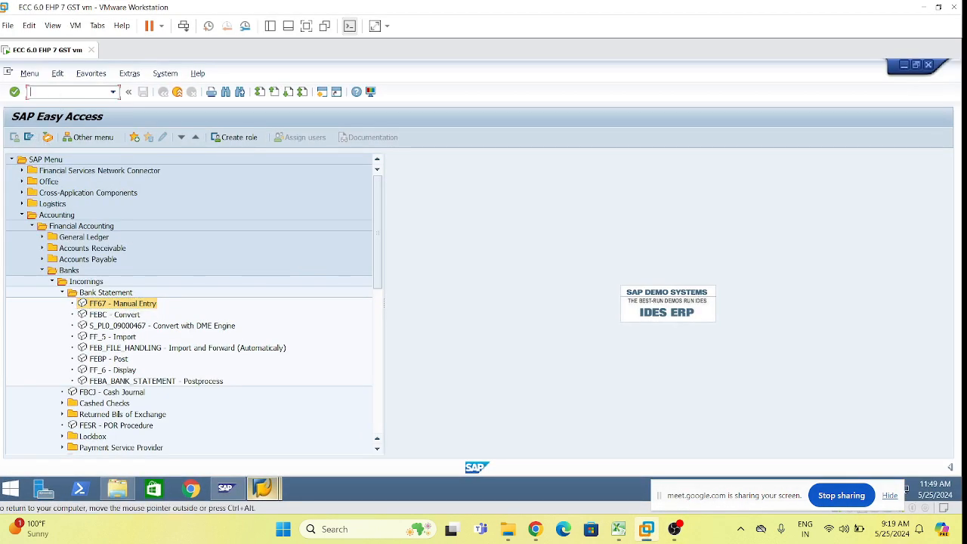
pyautogui.write('/nf')
pyautogui.press('BackSpace')
pyautogui.write('g')
pyautogui.press('BackSpace')
pyautogui.write('fagl03')
pyautogui.press('Return')
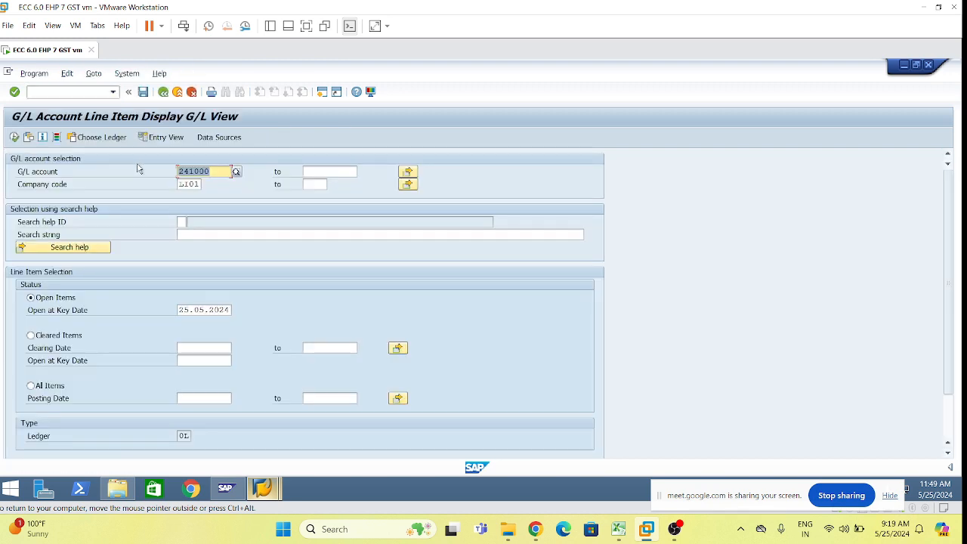
# - List all items for G/L accounts 241000 to 241003 in company code LI01
pyautogui.click(191, 173)
pyautogui.press('Tab')
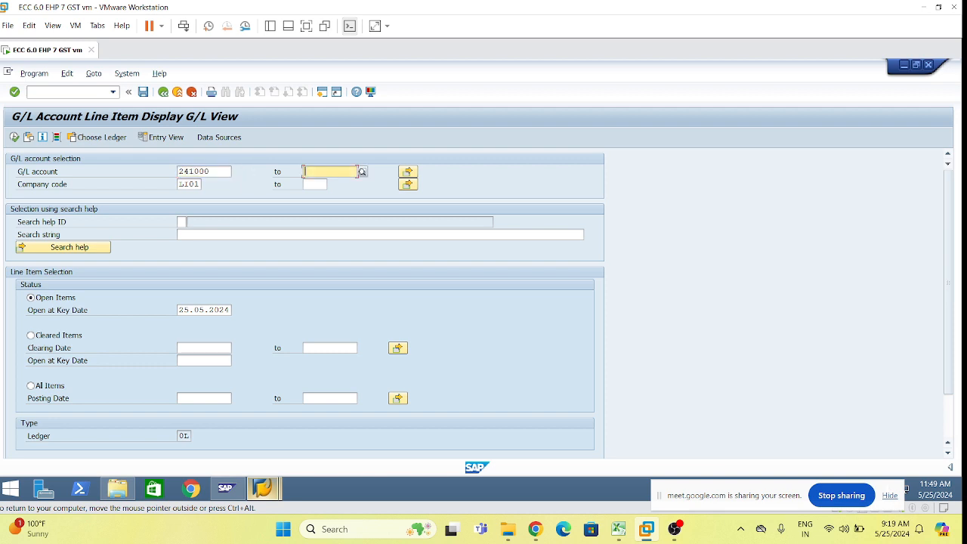
pyautogui.click(30, 386)
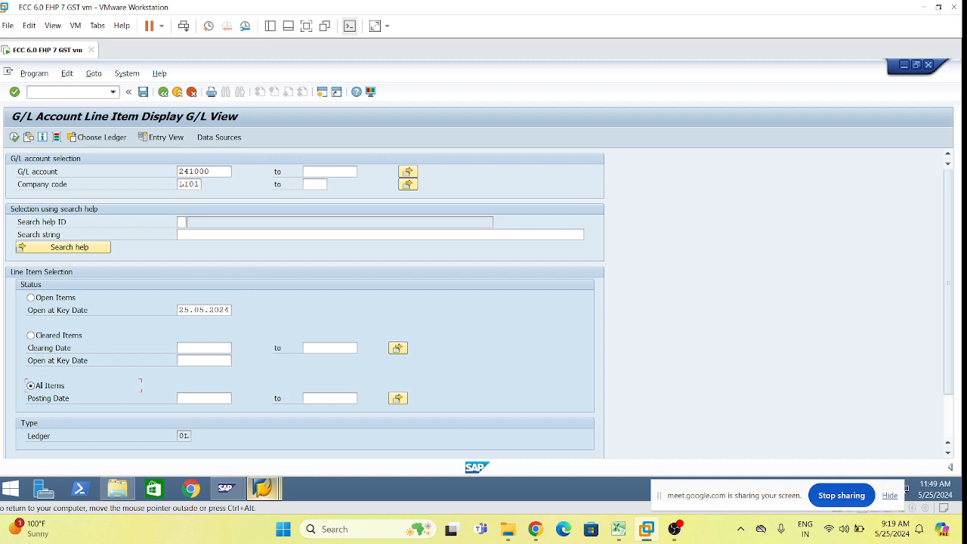
pyautogui.click(333, 172)
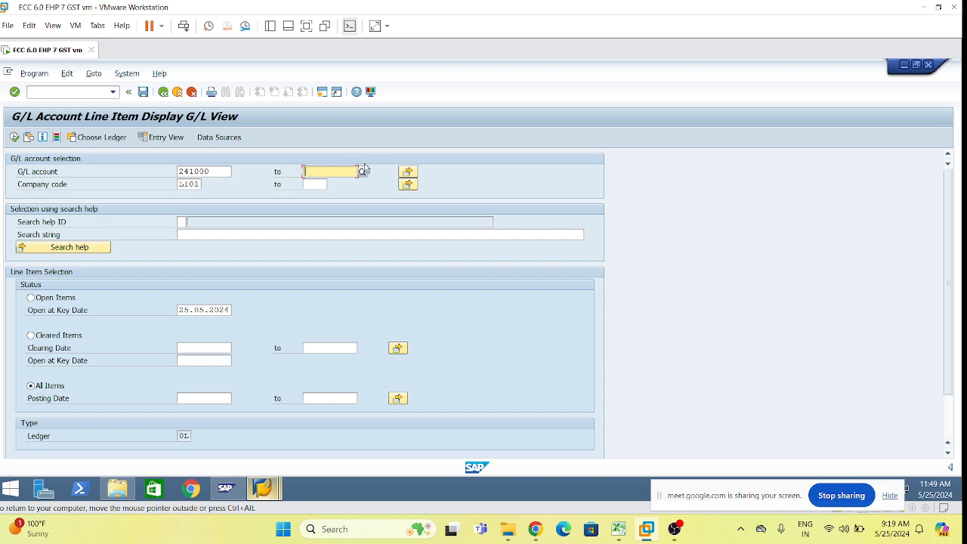
pyautogui.write('241003')
pyautogui.scroll(-2, 96, 359)
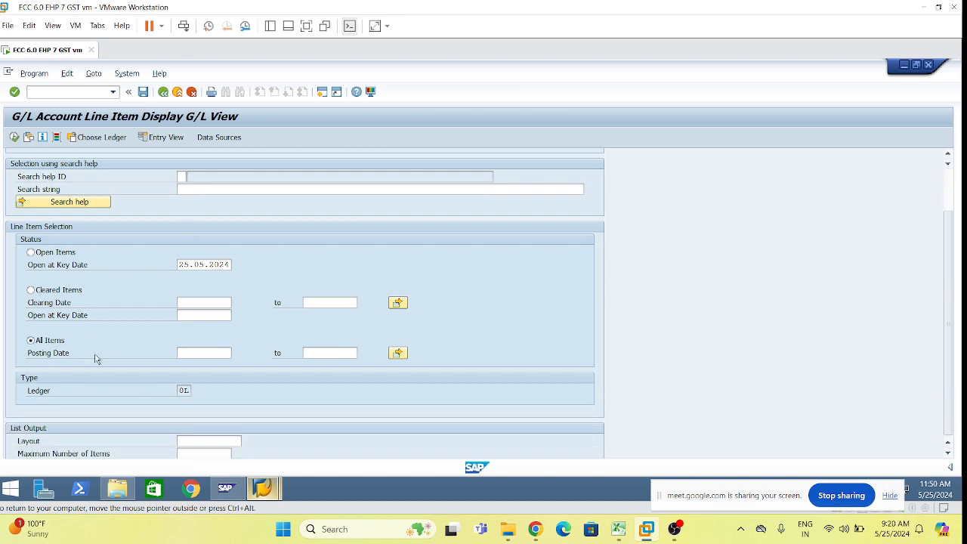
pyautogui.scroll(2, 119, 362)
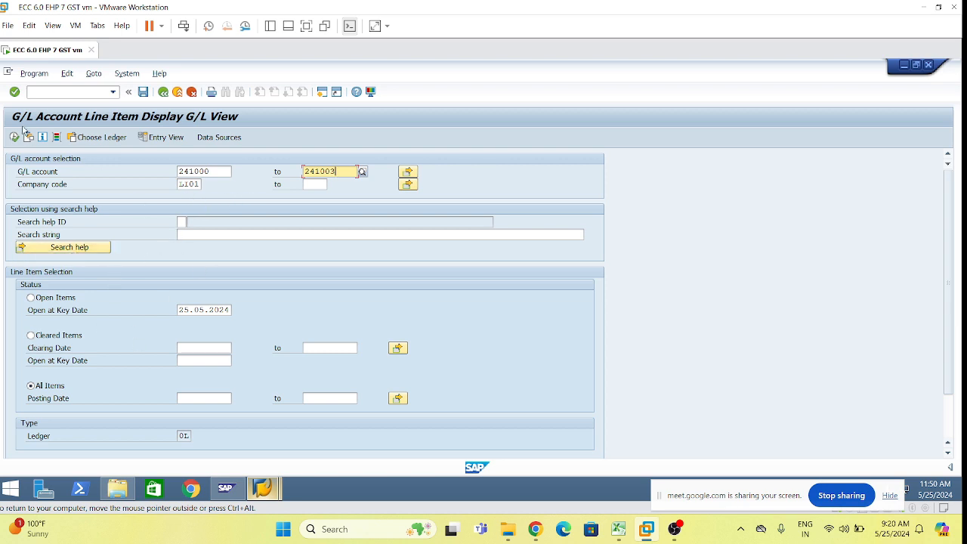
pyautogui.click(228, 171)
pyautogui.doubleClick(228, 172)
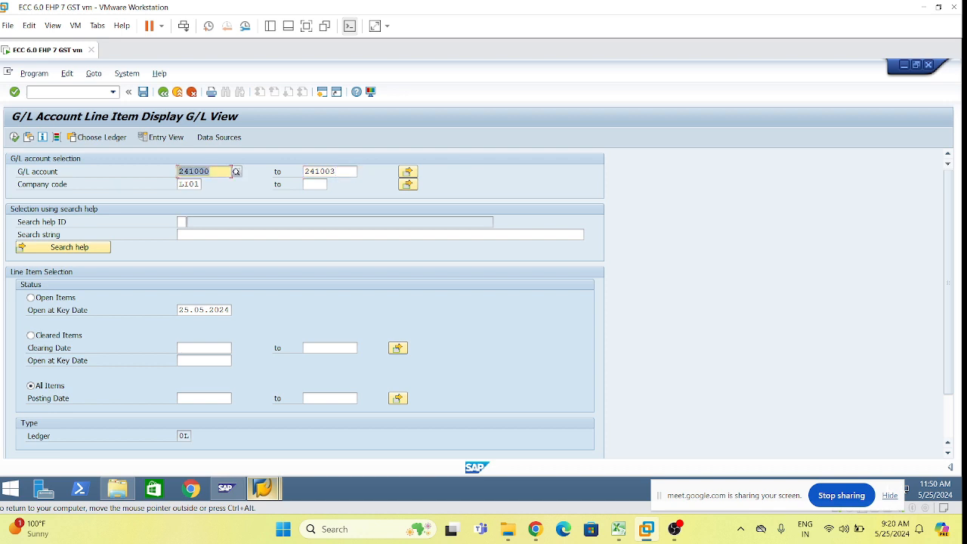
pyautogui.click(222, 171)
pyautogui.click(14, 137)
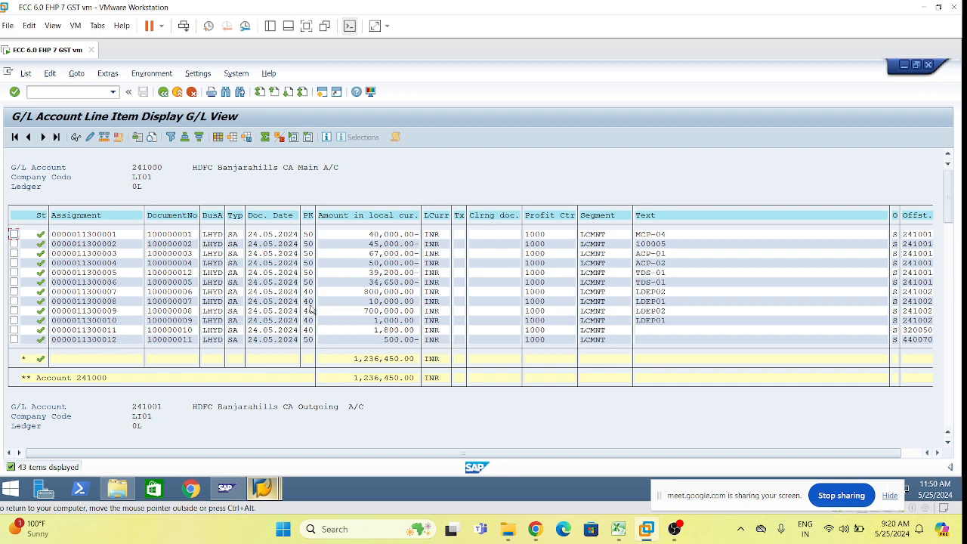
# - Examine the line items of main account 241000 and the open and cleared items of outgoing account 241001
pyautogui.scroll(-3, 314, 310)
pyautogui.scroll(-5, 320, 312)
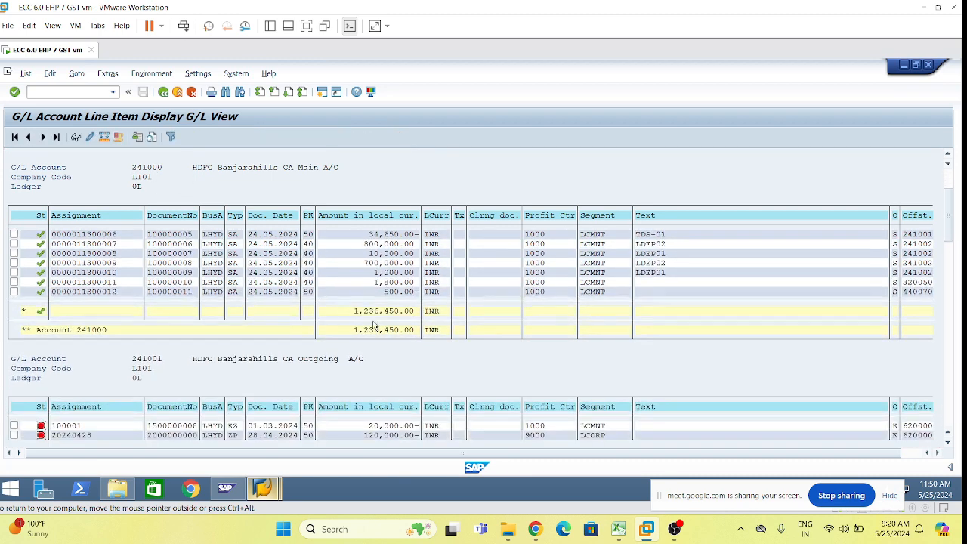
pyautogui.scroll(-7, 481, 364)
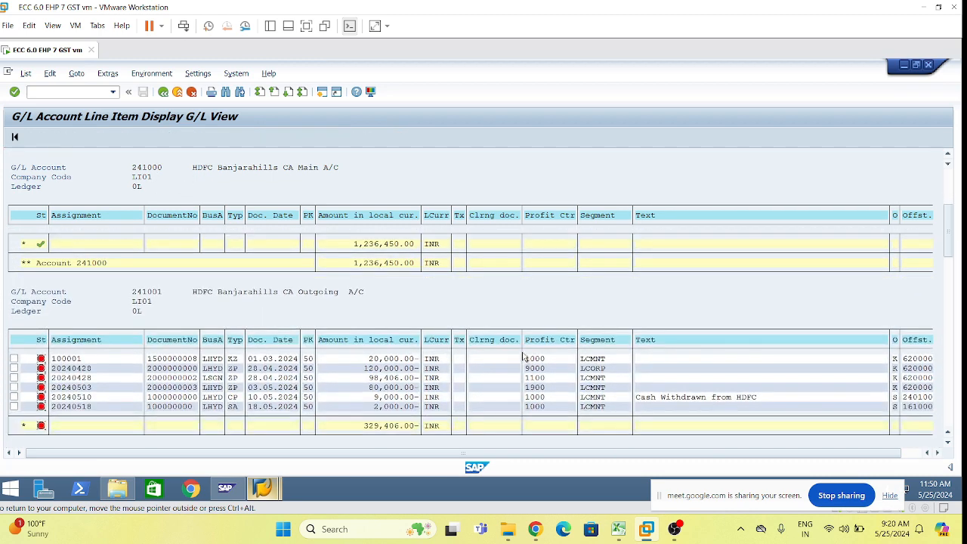
pyautogui.scroll(-7, 533, 365)
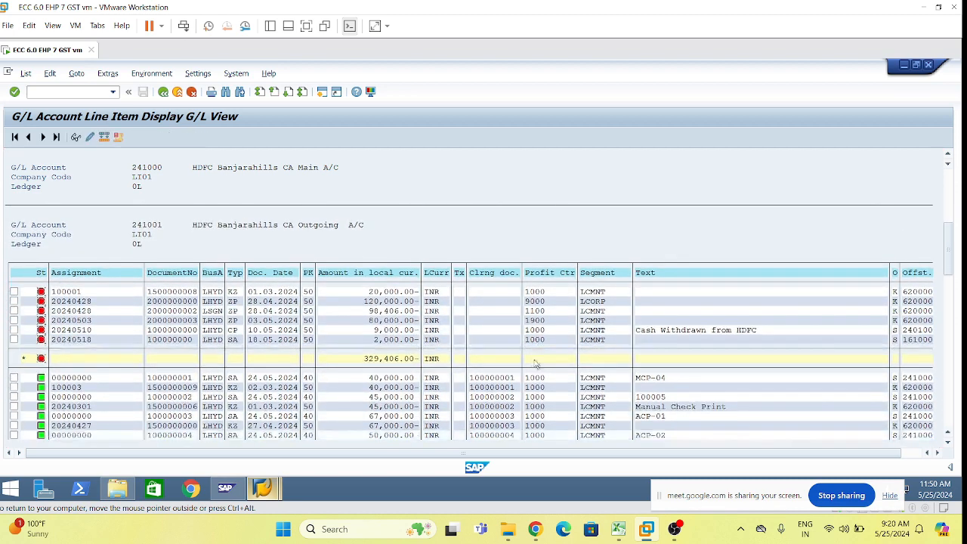
pyautogui.scroll(-2, 534, 355)
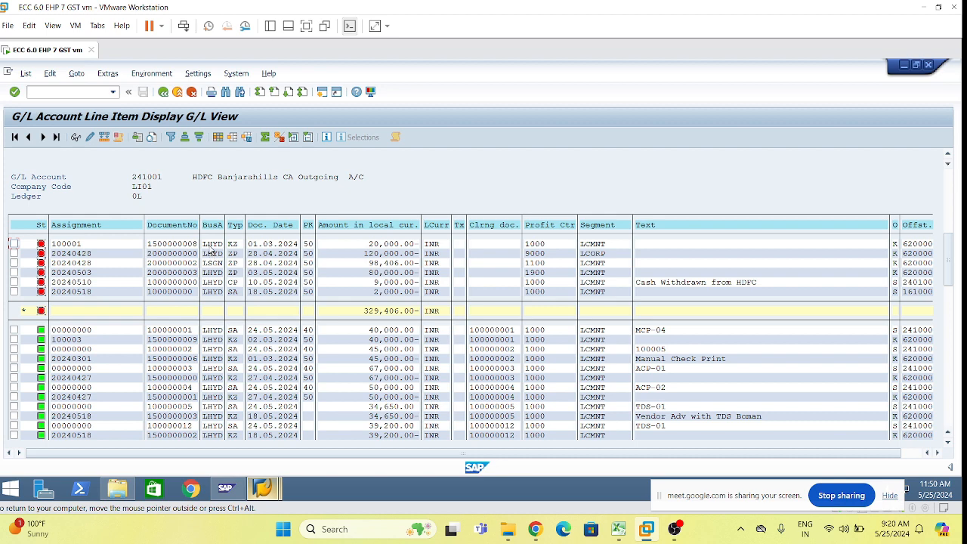
pyautogui.scroll(-3, 276, 288)
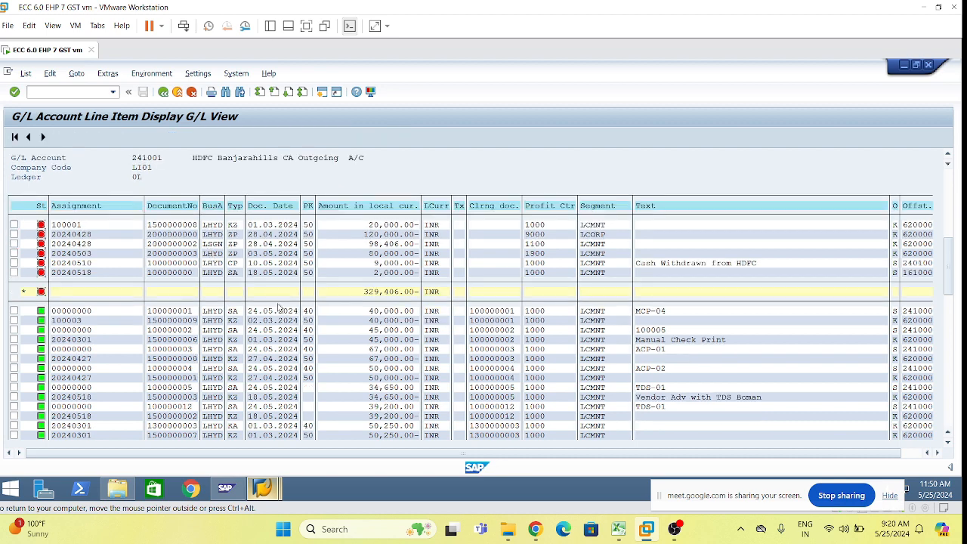
pyautogui.scroll(-1, 272, 279)
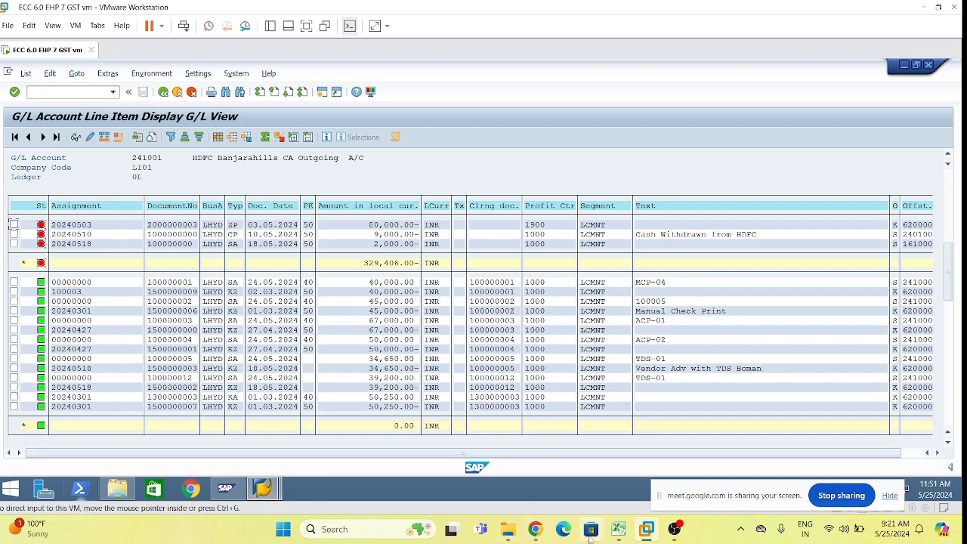
# - Switch to Excel and review the vendor payment entry and its Post BRS counterpart on the M-BRS worksheet
pyautogui.click(617, 528)
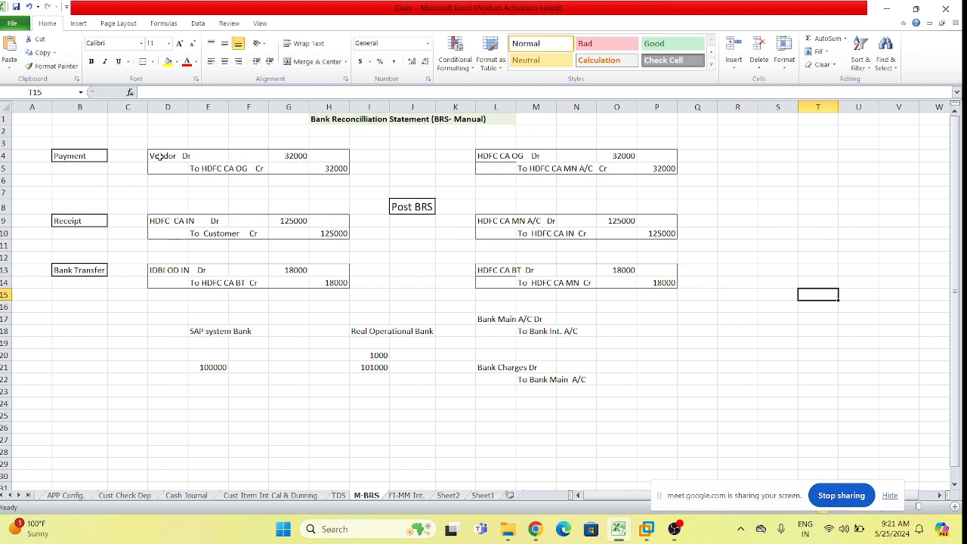
pyautogui.moveTo(158, 155); pyautogui.dragTo(342, 174)
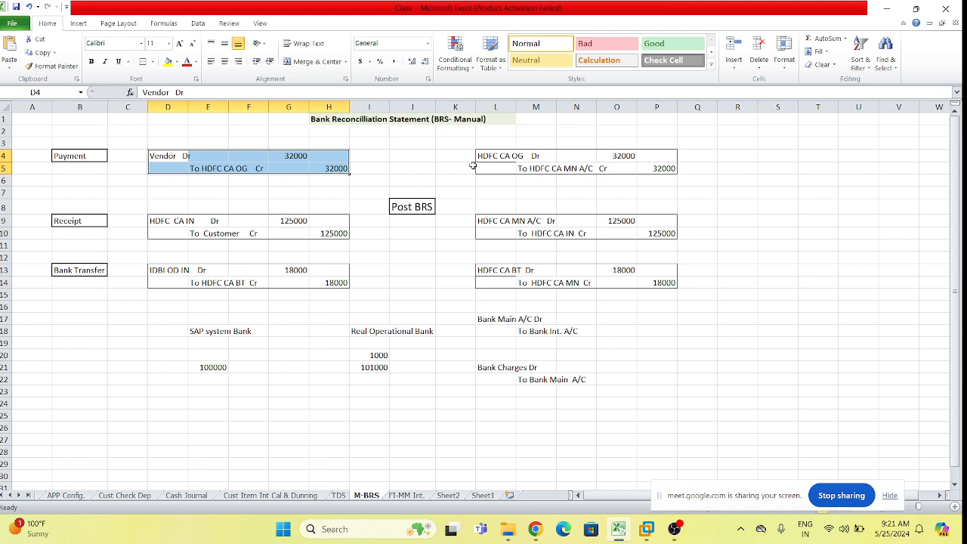
pyautogui.click(457, 166)
pyautogui.click(482, 145)
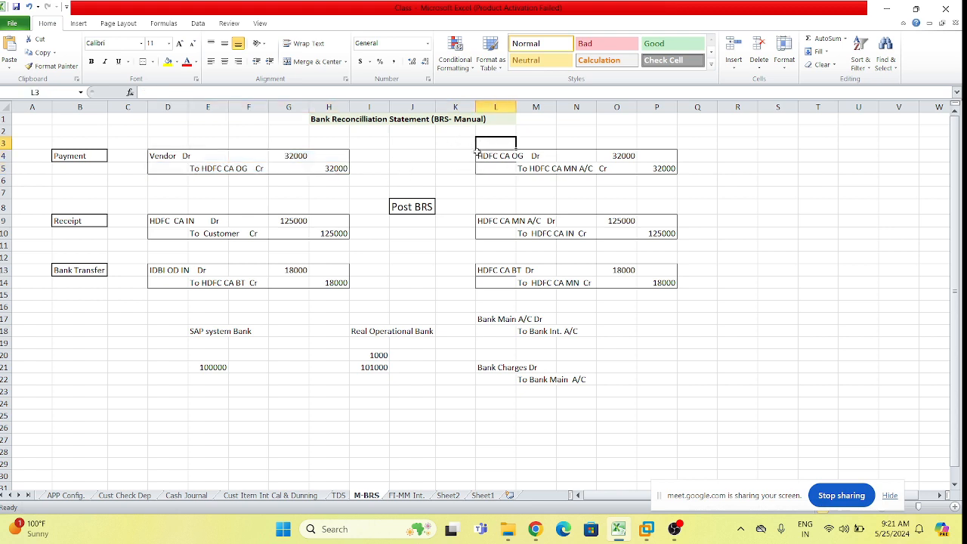
pyautogui.moveTo(477, 154); pyautogui.dragTo(644, 169)
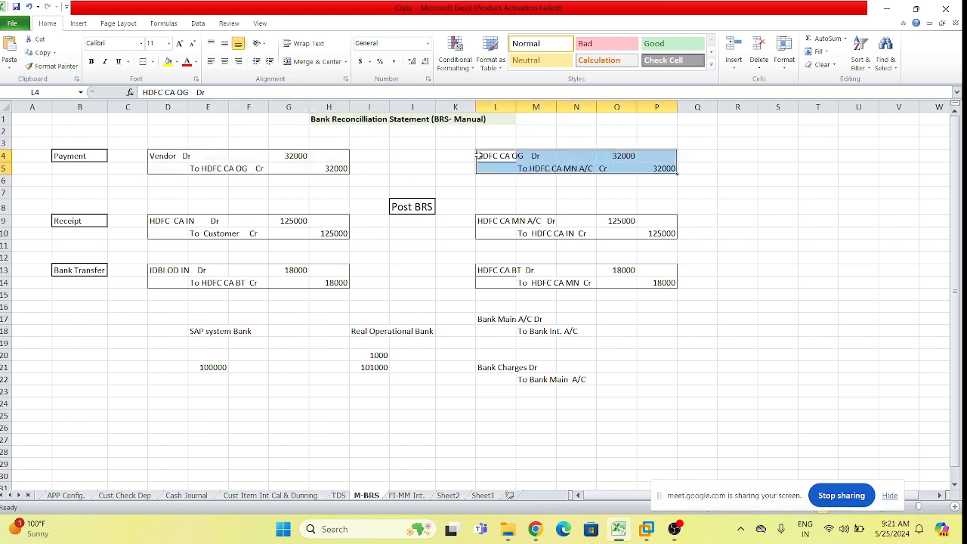
pyautogui.click(479, 155)
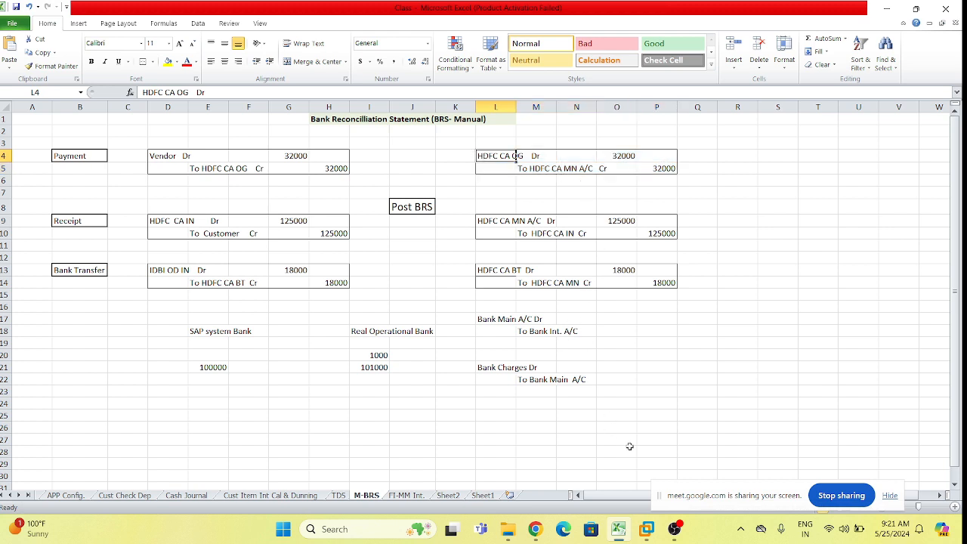
# - Switch back to SAP and display the full posting of the MCP-04 clearing document, selecting its HDFC Banjar CA OG item
pyautogui.click(647, 529)
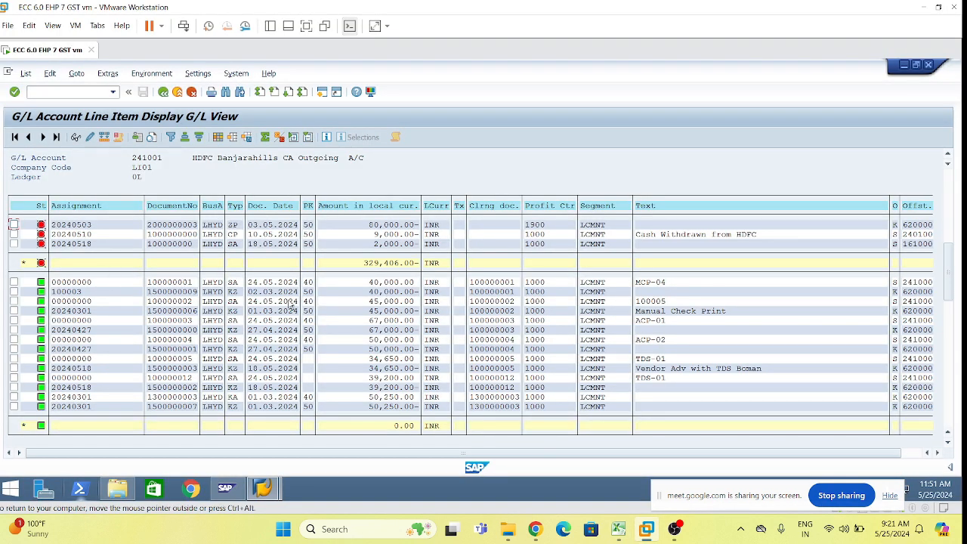
pyautogui.click(475, 285)
pyautogui.click(175, 292)
pyautogui.click(488, 286)
pyautogui.click(75, 138)
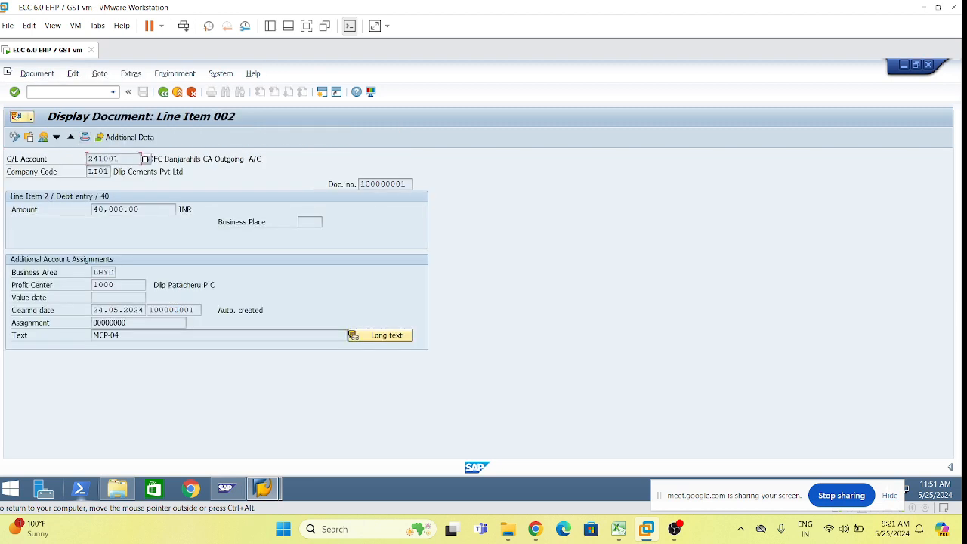
pyautogui.click(43, 138)
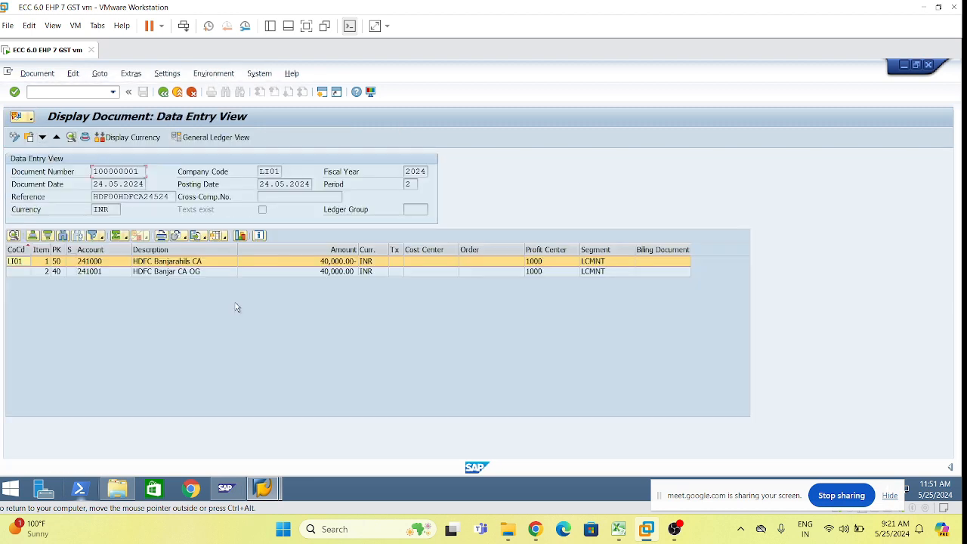
pyautogui.click(173, 271)
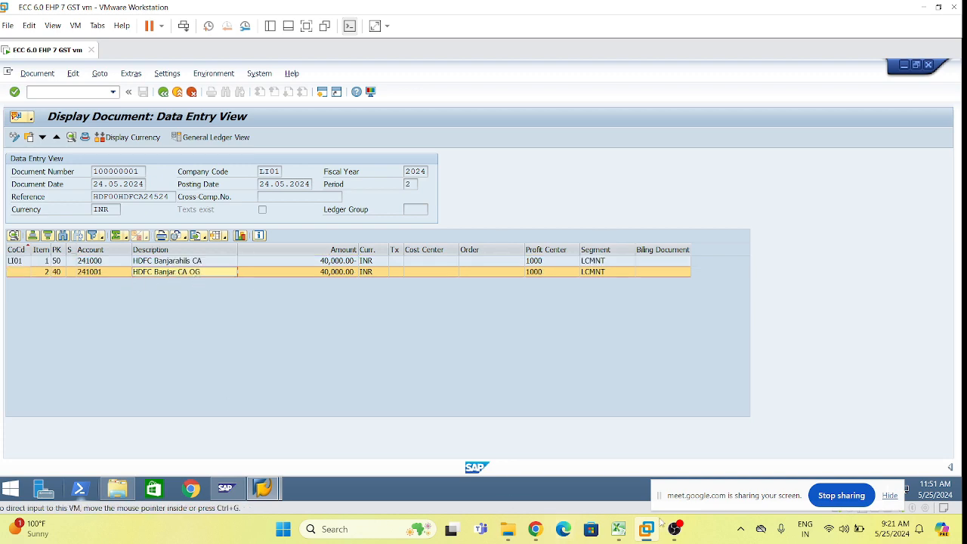
# - Place the Excel worksheet in a smaller window beside the SAP document and compare the Post BRS payment entry with the posting
pyautogui.click(618, 529)
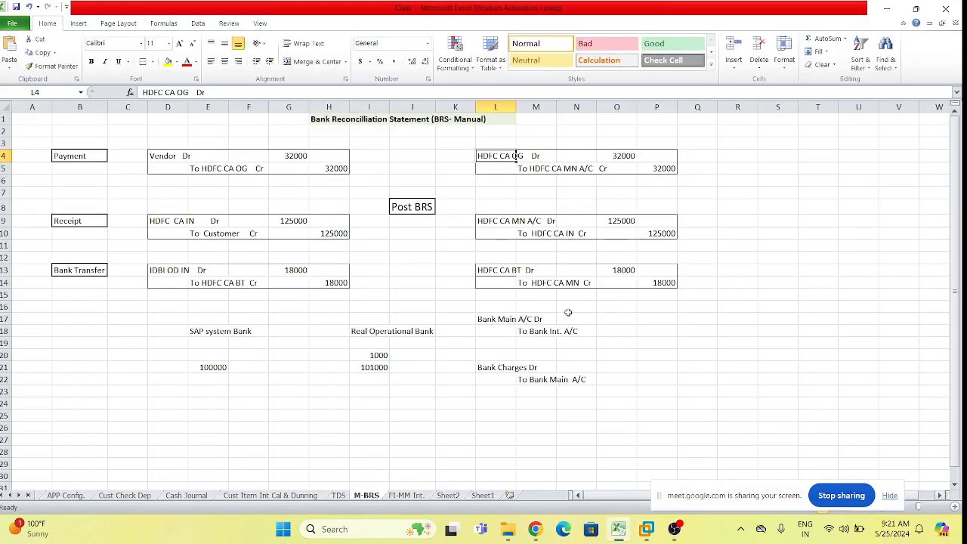
pyautogui.click(916, 8)
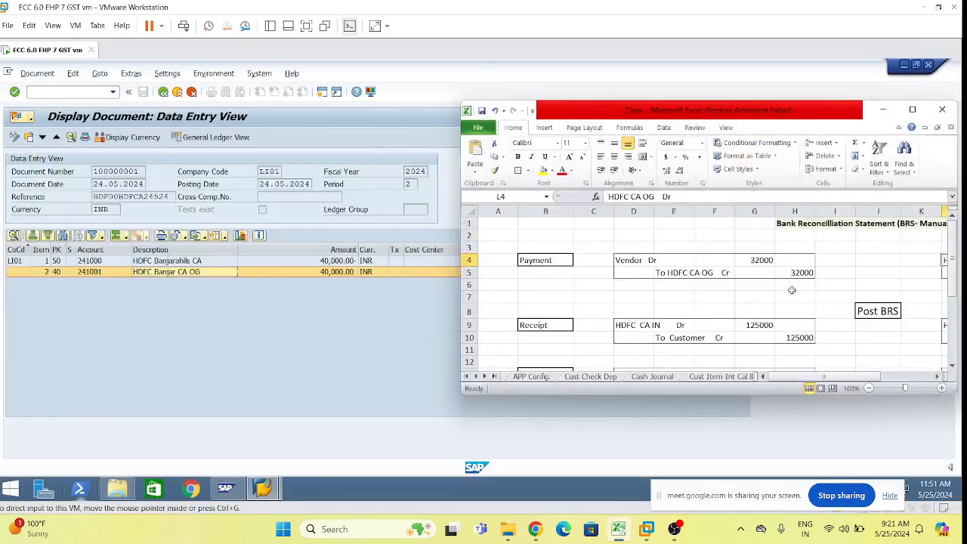
pyautogui.click(919, 377)
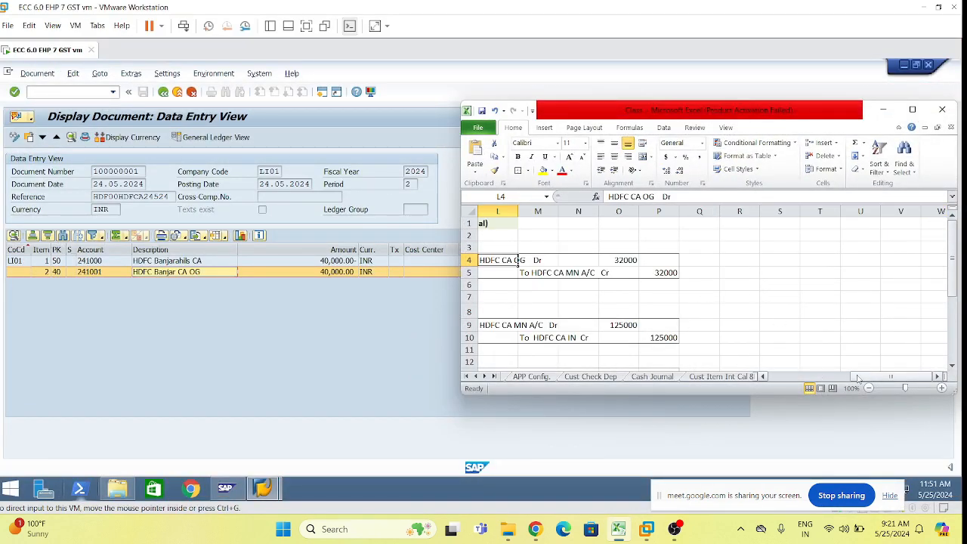
pyautogui.moveTo(854, 376); pyautogui.dragTo(851, 377)
pyautogui.click(548, 286)
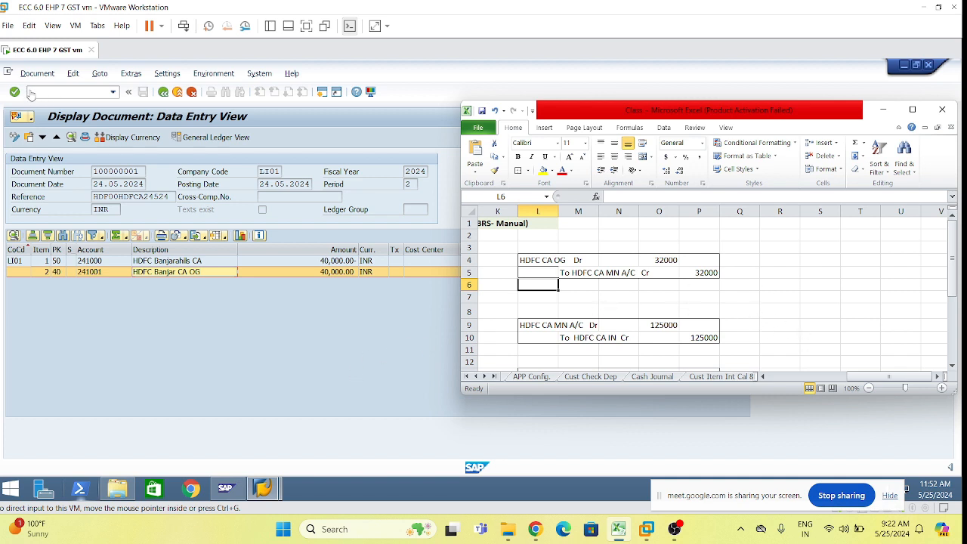
# - Return to the SAP line item list and examine the open items, cleared items and clearing documents of outgoing account 241001
pyautogui.click(167, 100)
pyautogui.click(164, 89)
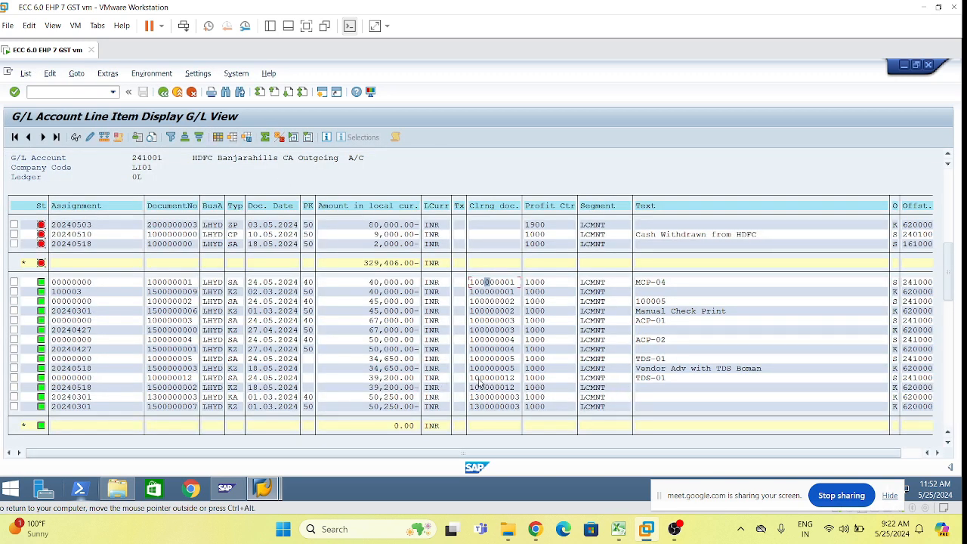
pyautogui.scroll(-2, 484, 382)
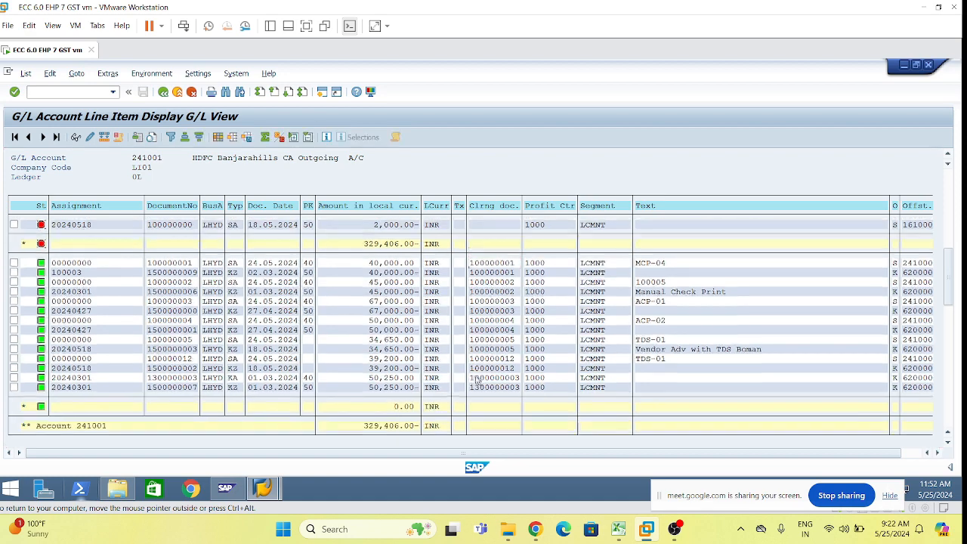
pyautogui.scroll(-4, 475, 378)
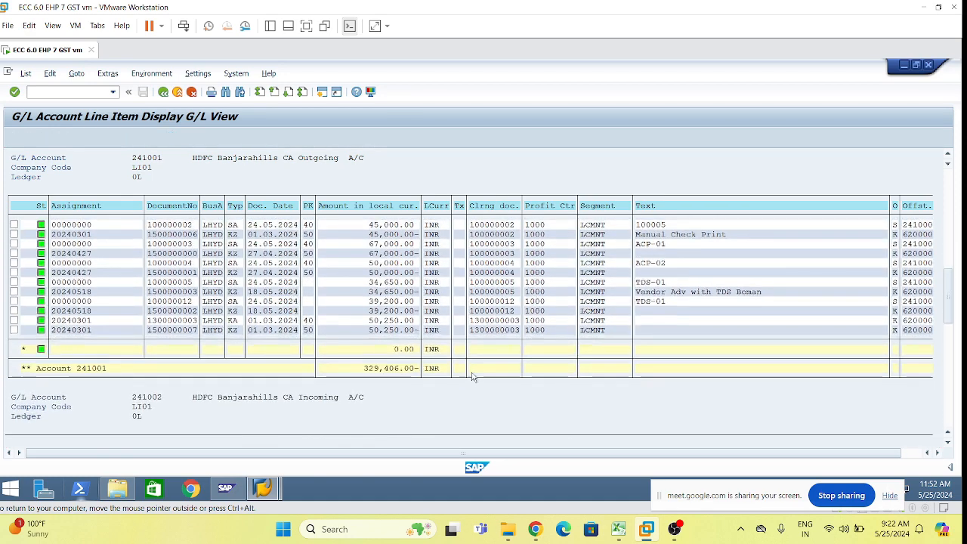
pyautogui.scroll(-3, 476, 378)
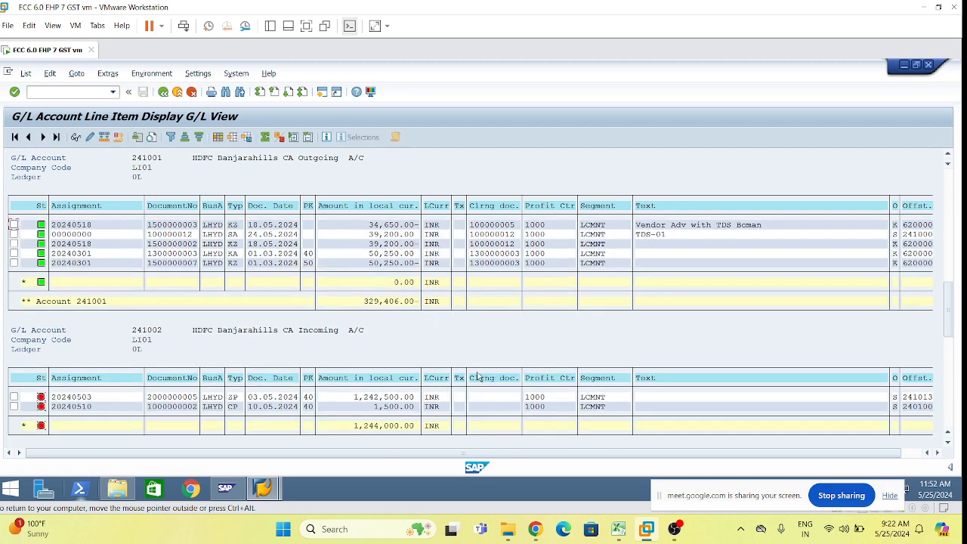
pyautogui.scroll(5, 484, 378)
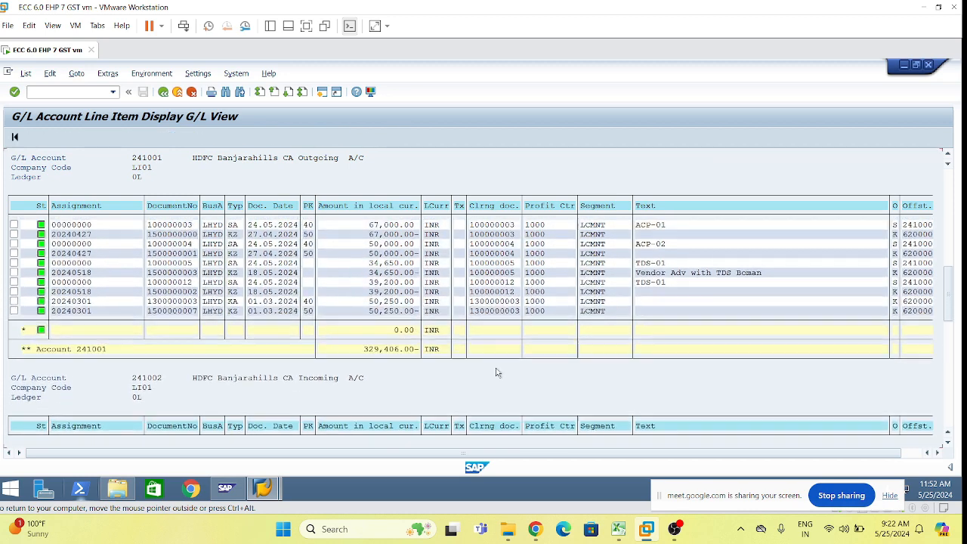
pyautogui.scroll(5, 497, 374)
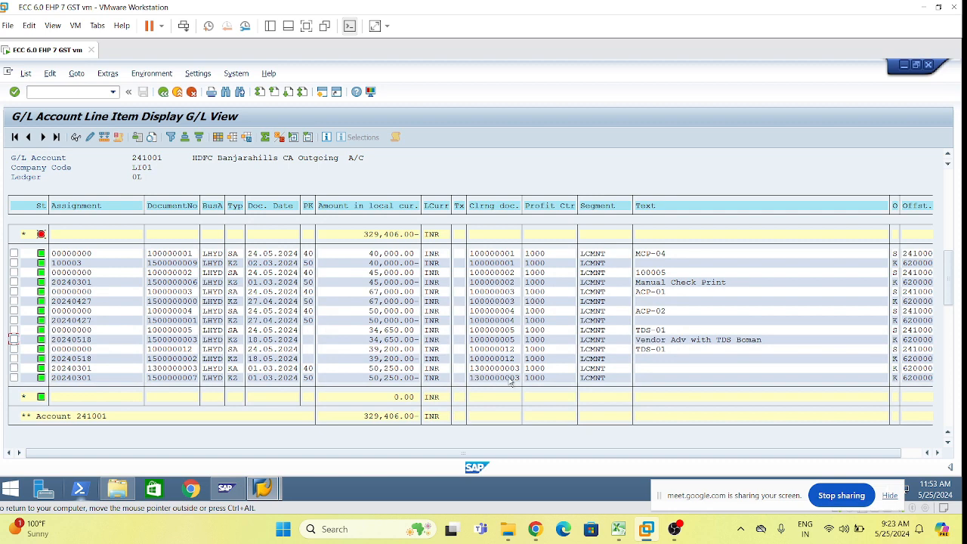
pyautogui.scroll(4, 499, 386)
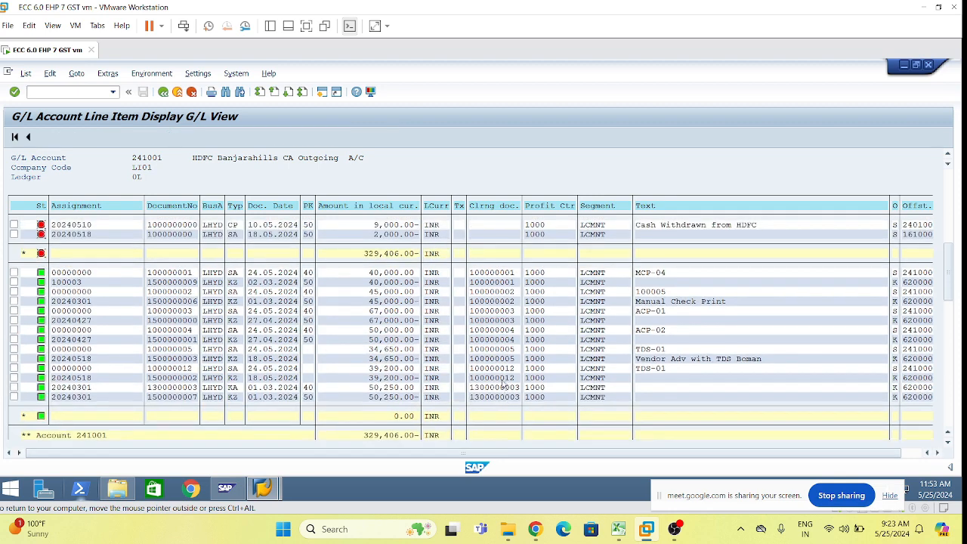
pyautogui.scroll(2, 510, 387)
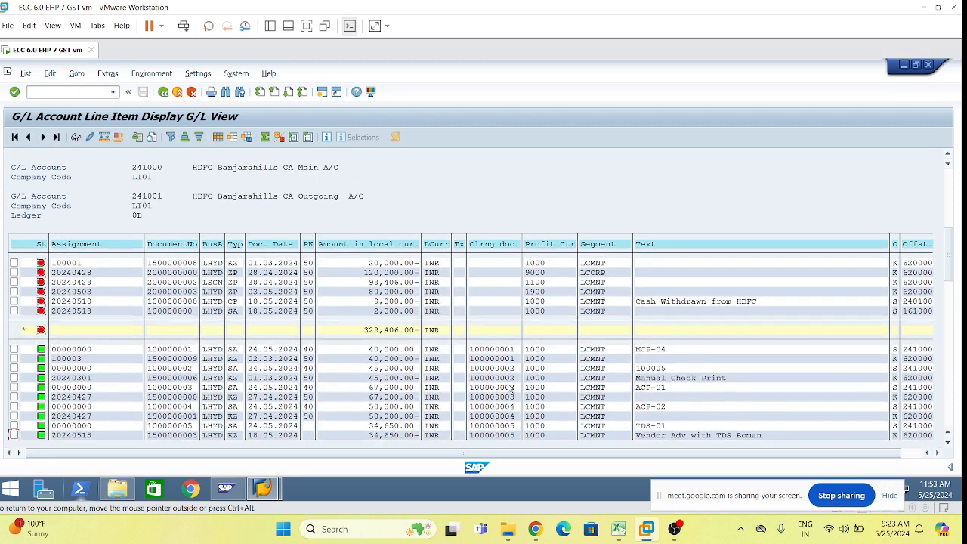
pyautogui.scroll(-5, 511, 387)
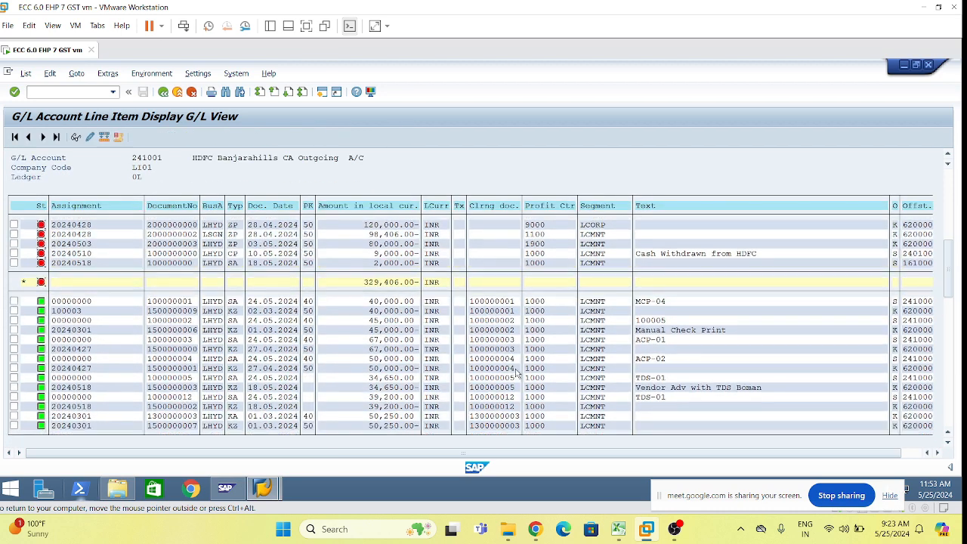
# - Review the remaining cleared items of outgoing account 241001 and return to the line items of main account 241000
pyautogui.scroll(-2, 519, 374)
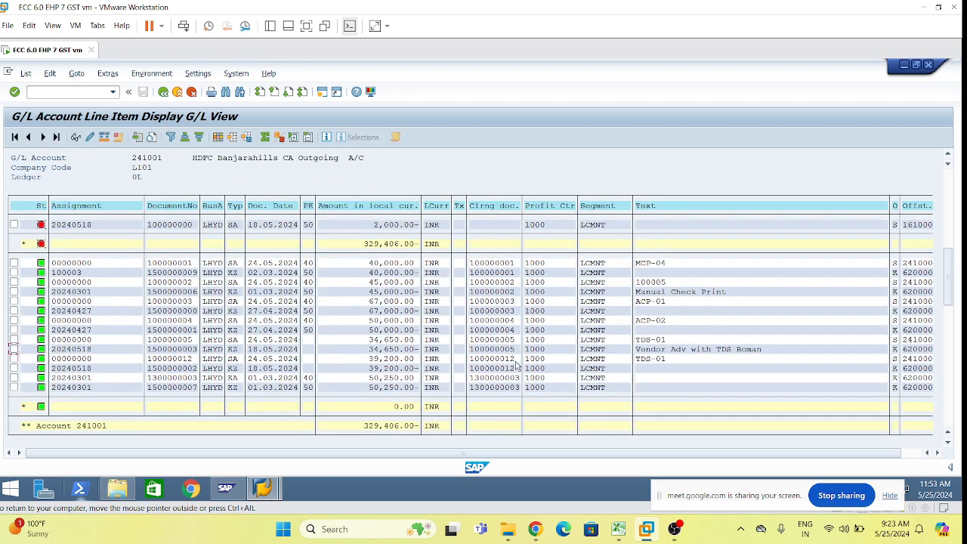
pyautogui.scroll(-5, 517, 365)
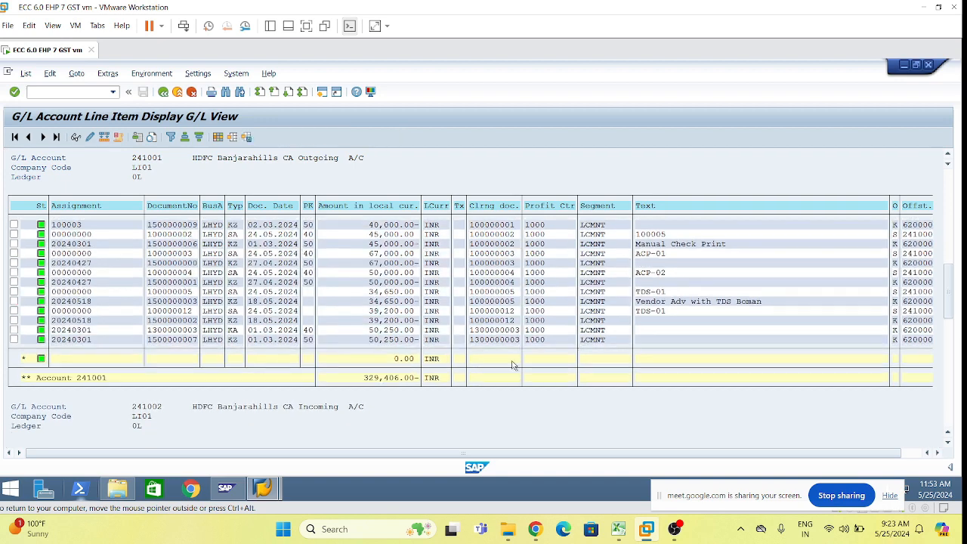
pyautogui.scroll(-5, 514, 365)
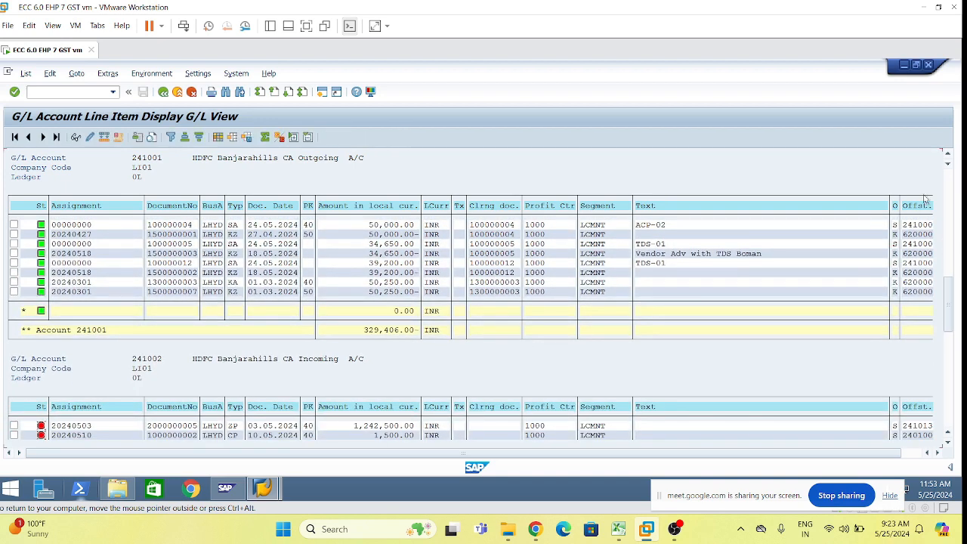
pyautogui.click(948, 183)
pyautogui.click(947, 183)
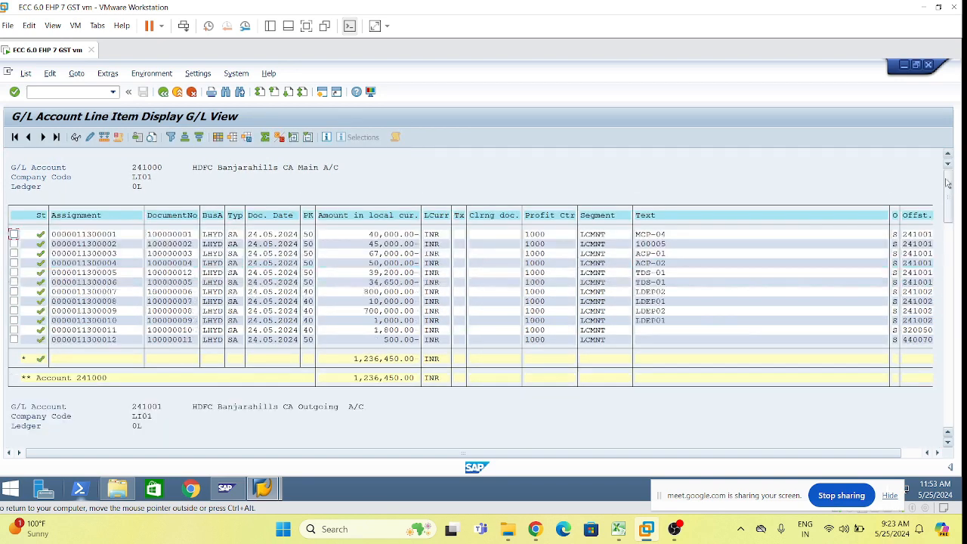
# - Display the full posting of the 1,800.00 line item in HDFC main account 241000
pyautogui.click(387, 331)
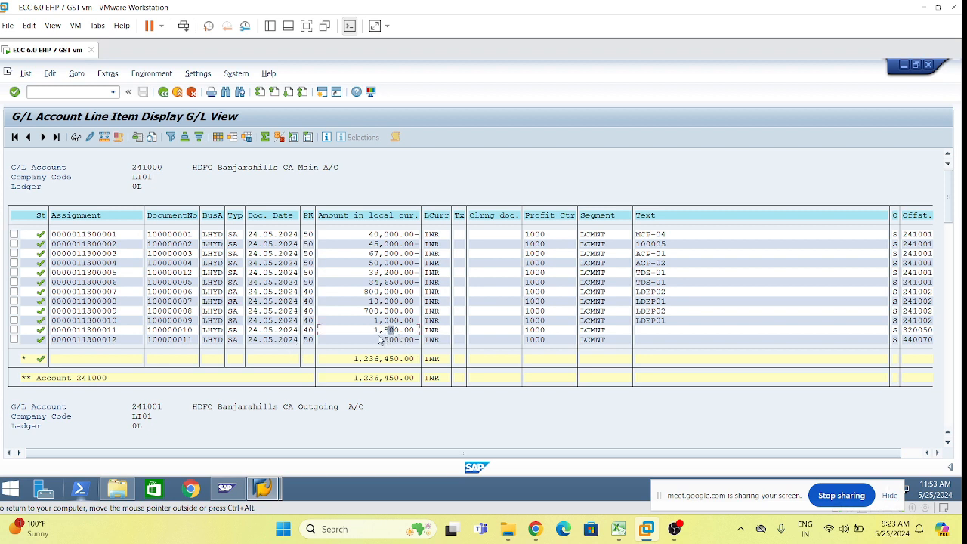
pyautogui.click(377, 332)
pyautogui.click(396, 340)
pyautogui.click(165, 331)
pyautogui.doubleClick(165, 333)
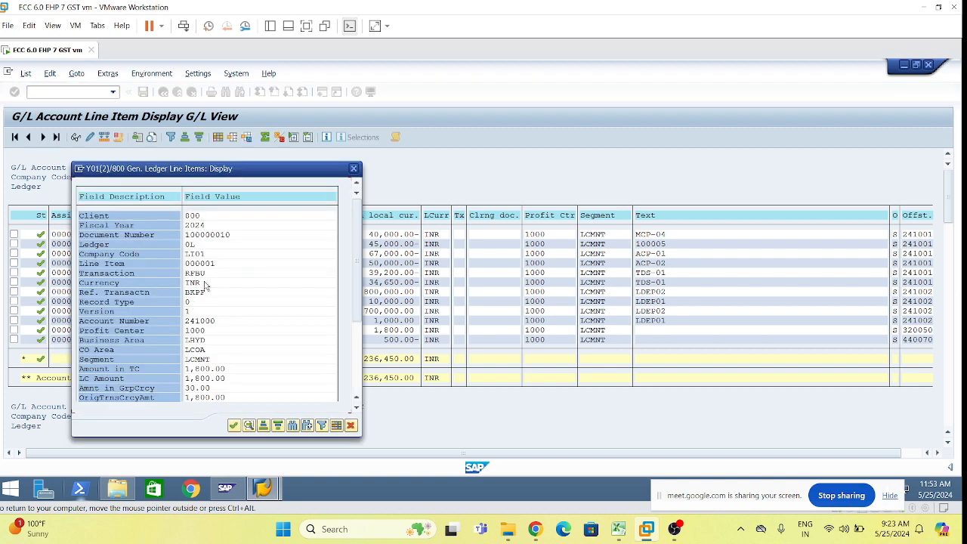
pyautogui.click(353, 169)
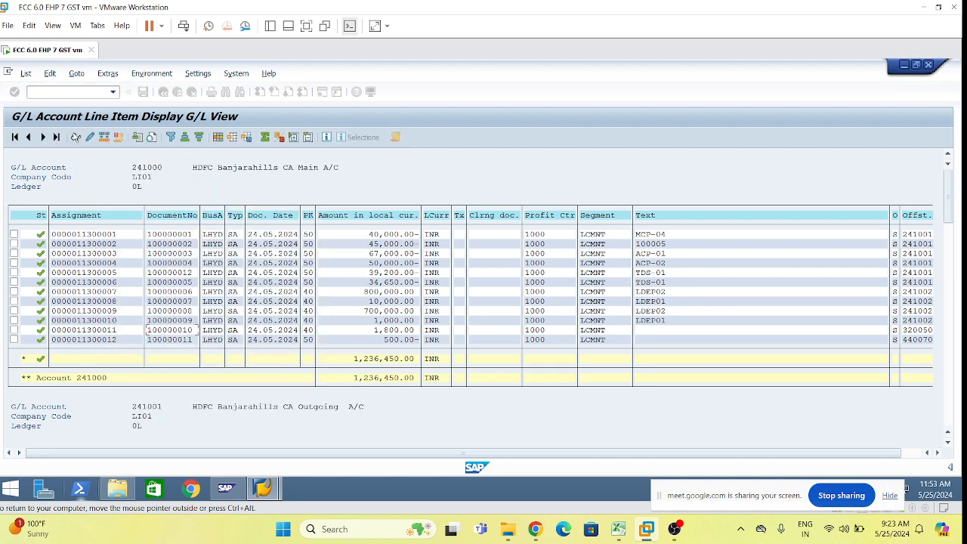
pyautogui.click(76, 137)
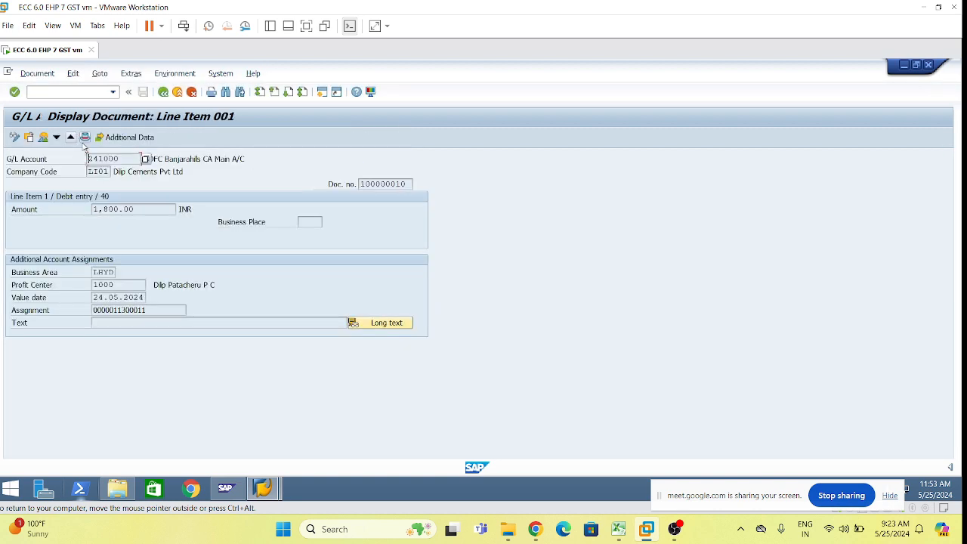
pyautogui.click(44, 137)
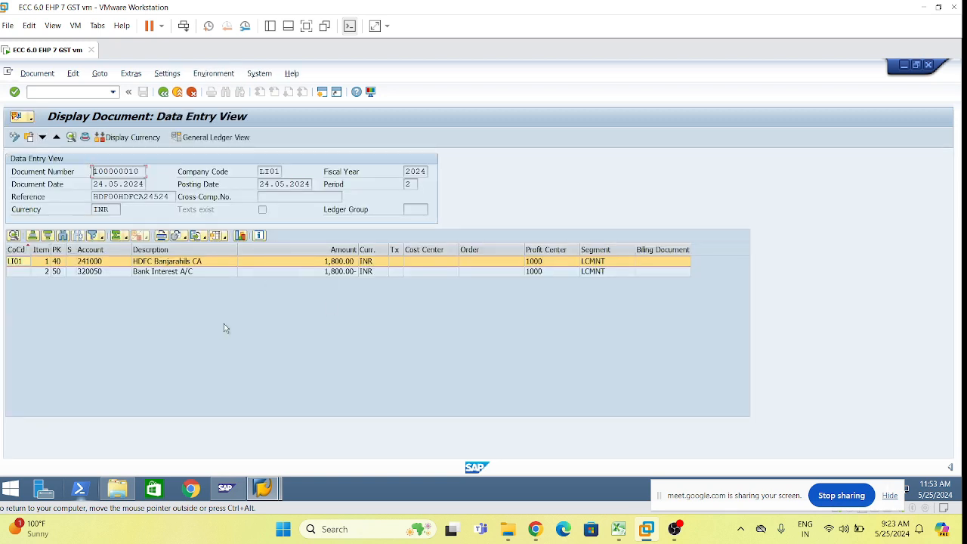
# - Switch to Excel and compare the Bank Main to Bank Int. entry with the SAP posting, then put the worksheet away
pyautogui.click(619, 528)
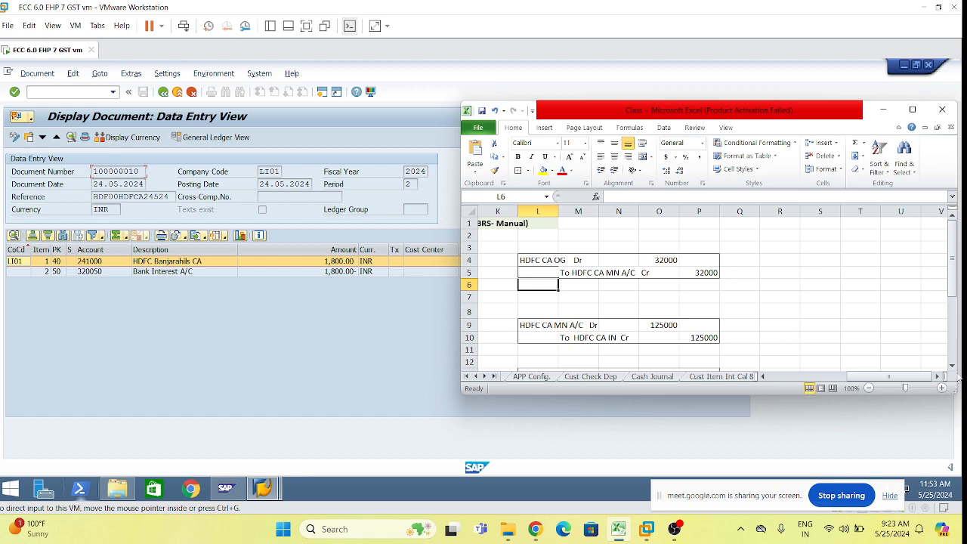
pyautogui.scroll(-2, 957, 375)
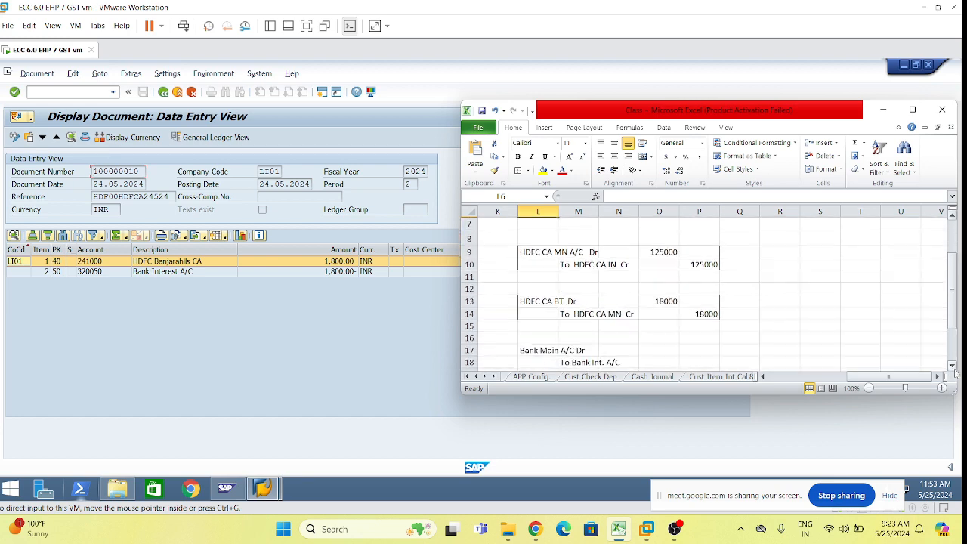
pyautogui.scroll(-2, 957, 370)
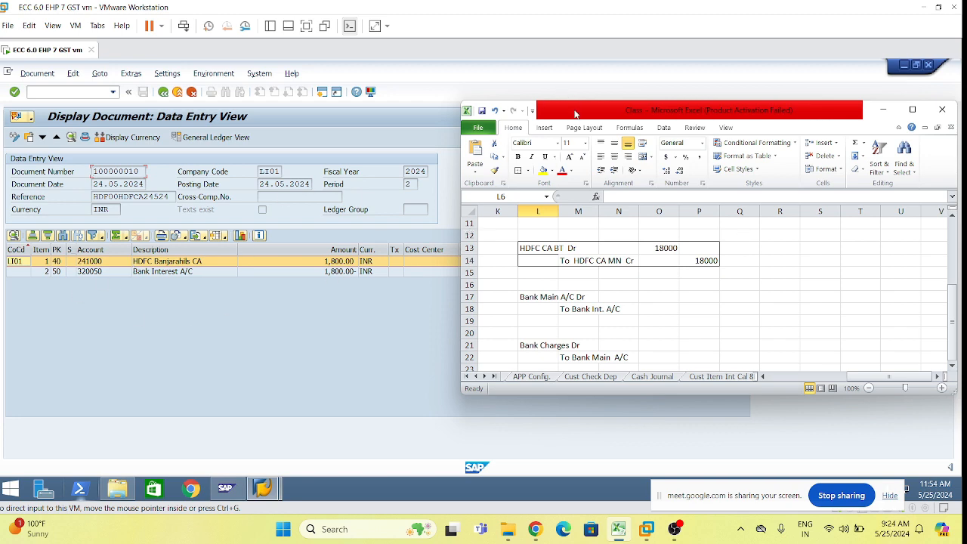
pyautogui.moveTo(574, 113); pyautogui.dragTo(488, 101)
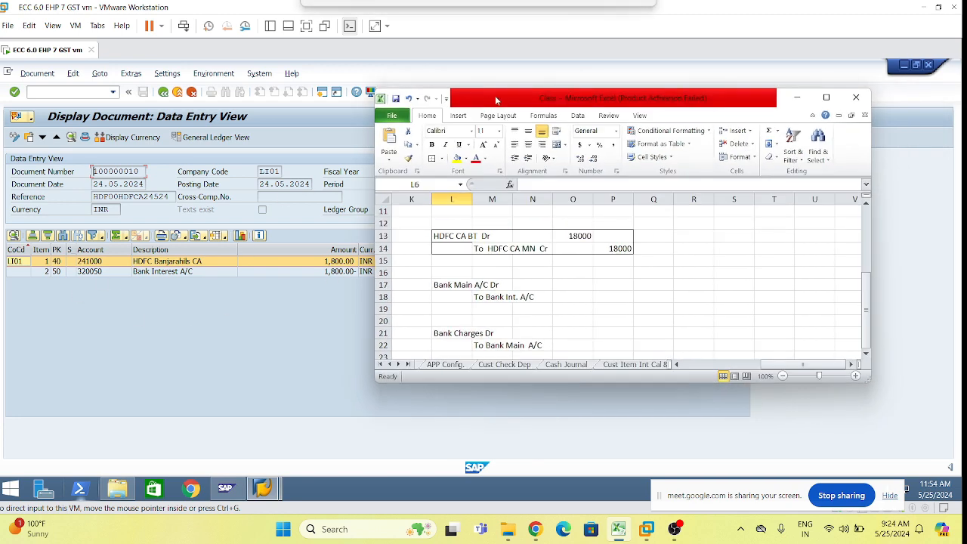
pyautogui.click(798, 99)
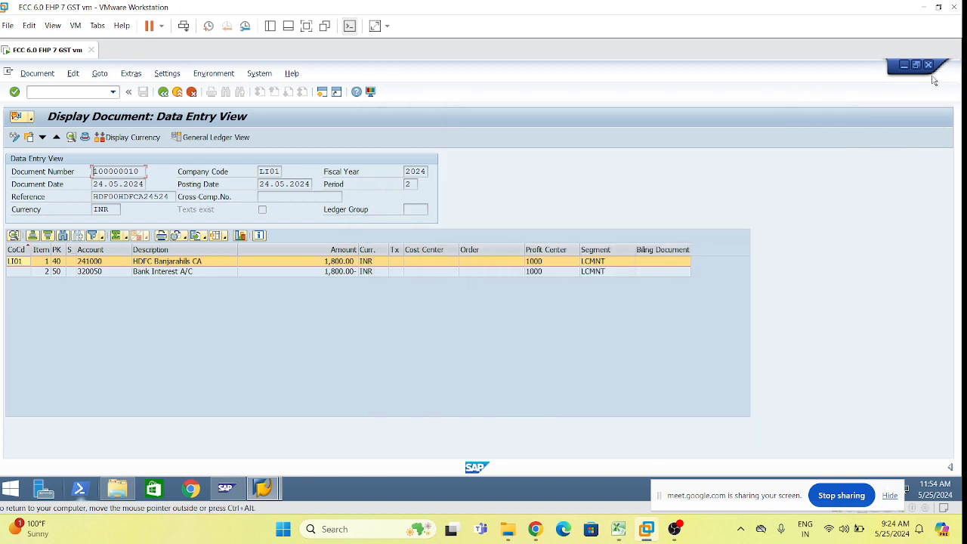
# - Display the full posting of the 500.00 item in main account 241000 and compare it with the Bank Charges entry in Excel
pyautogui.click(163, 92)
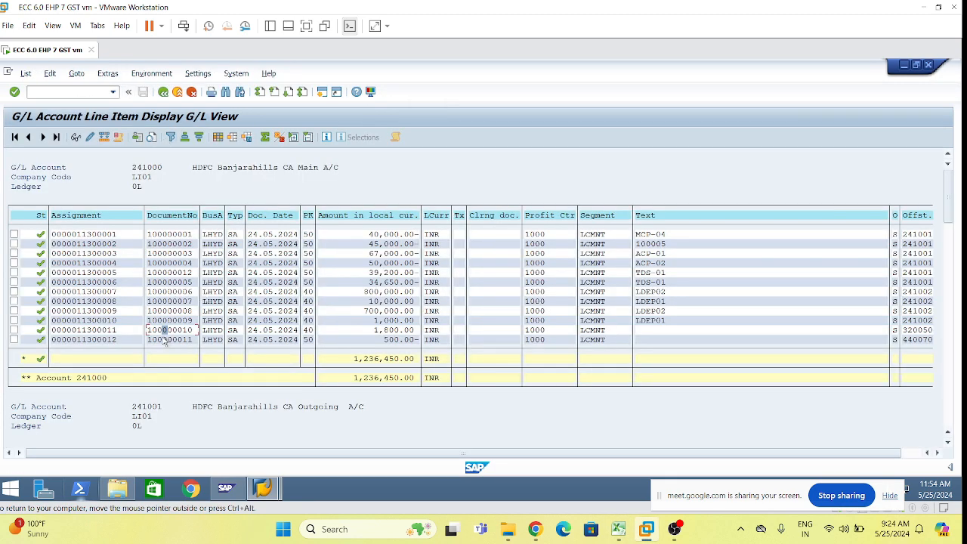
pyautogui.click(165, 340)
pyautogui.click(76, 137)
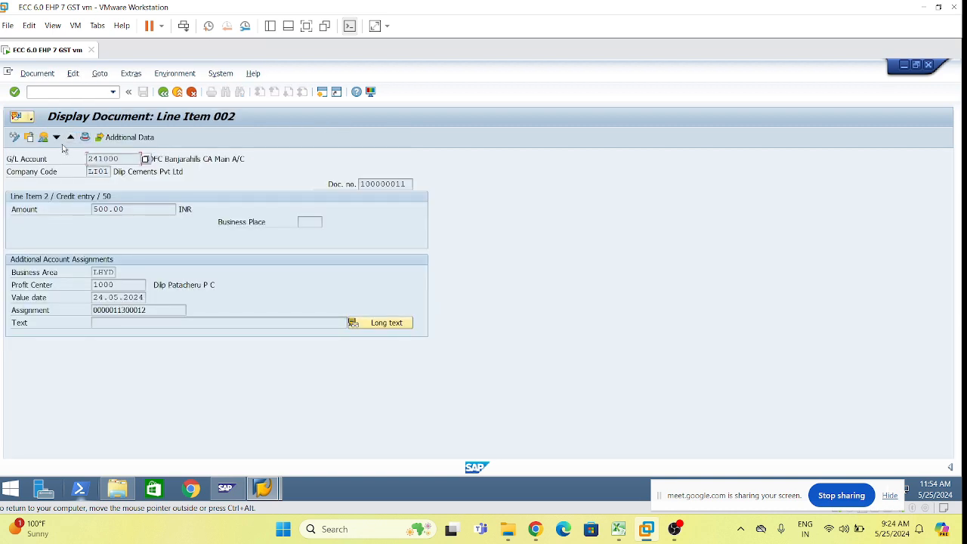
pyautogui.click(43, 138)
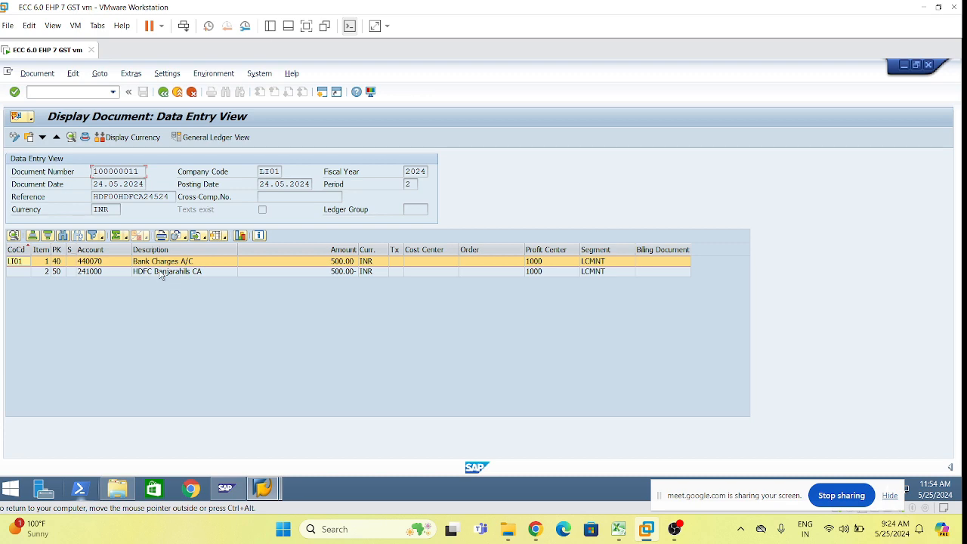
pyautogui.click(89, 272)
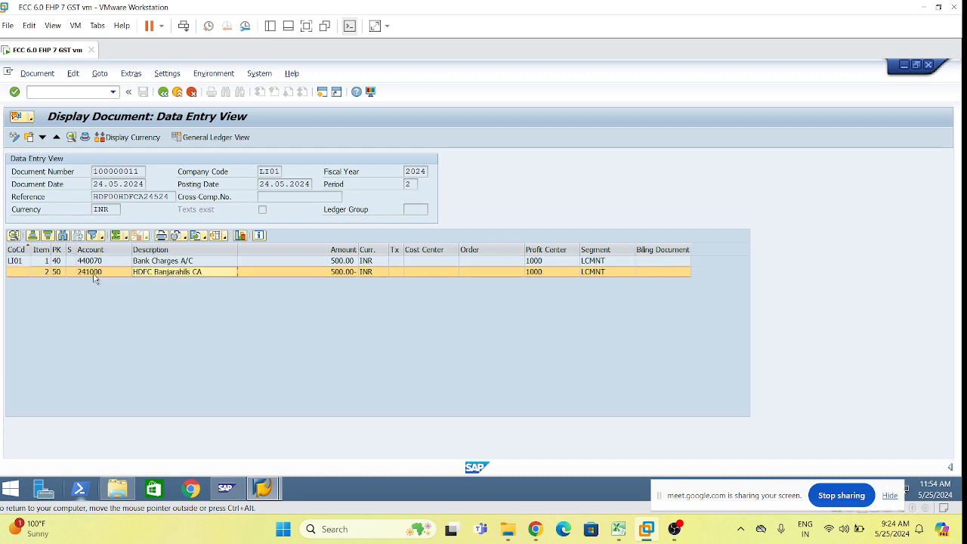
pyautogui.click(619, 530)
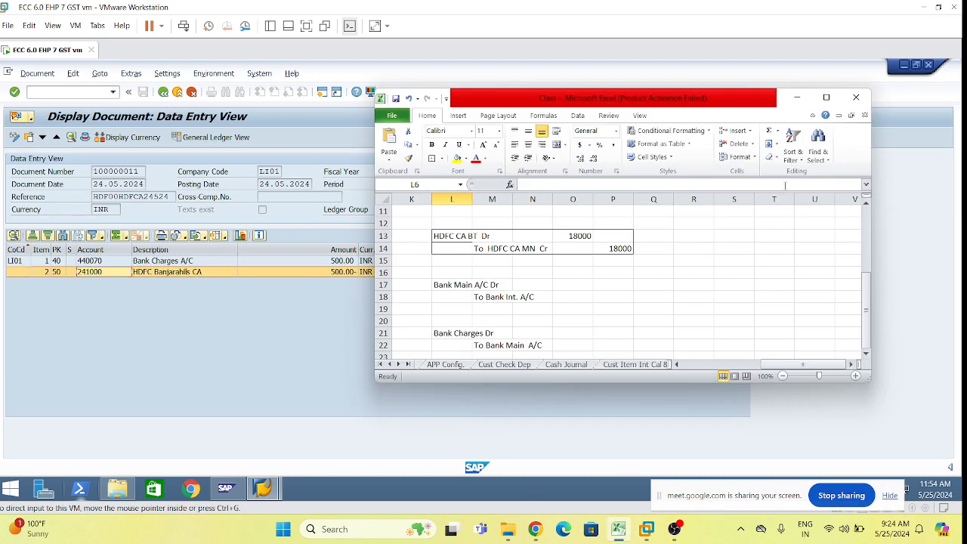